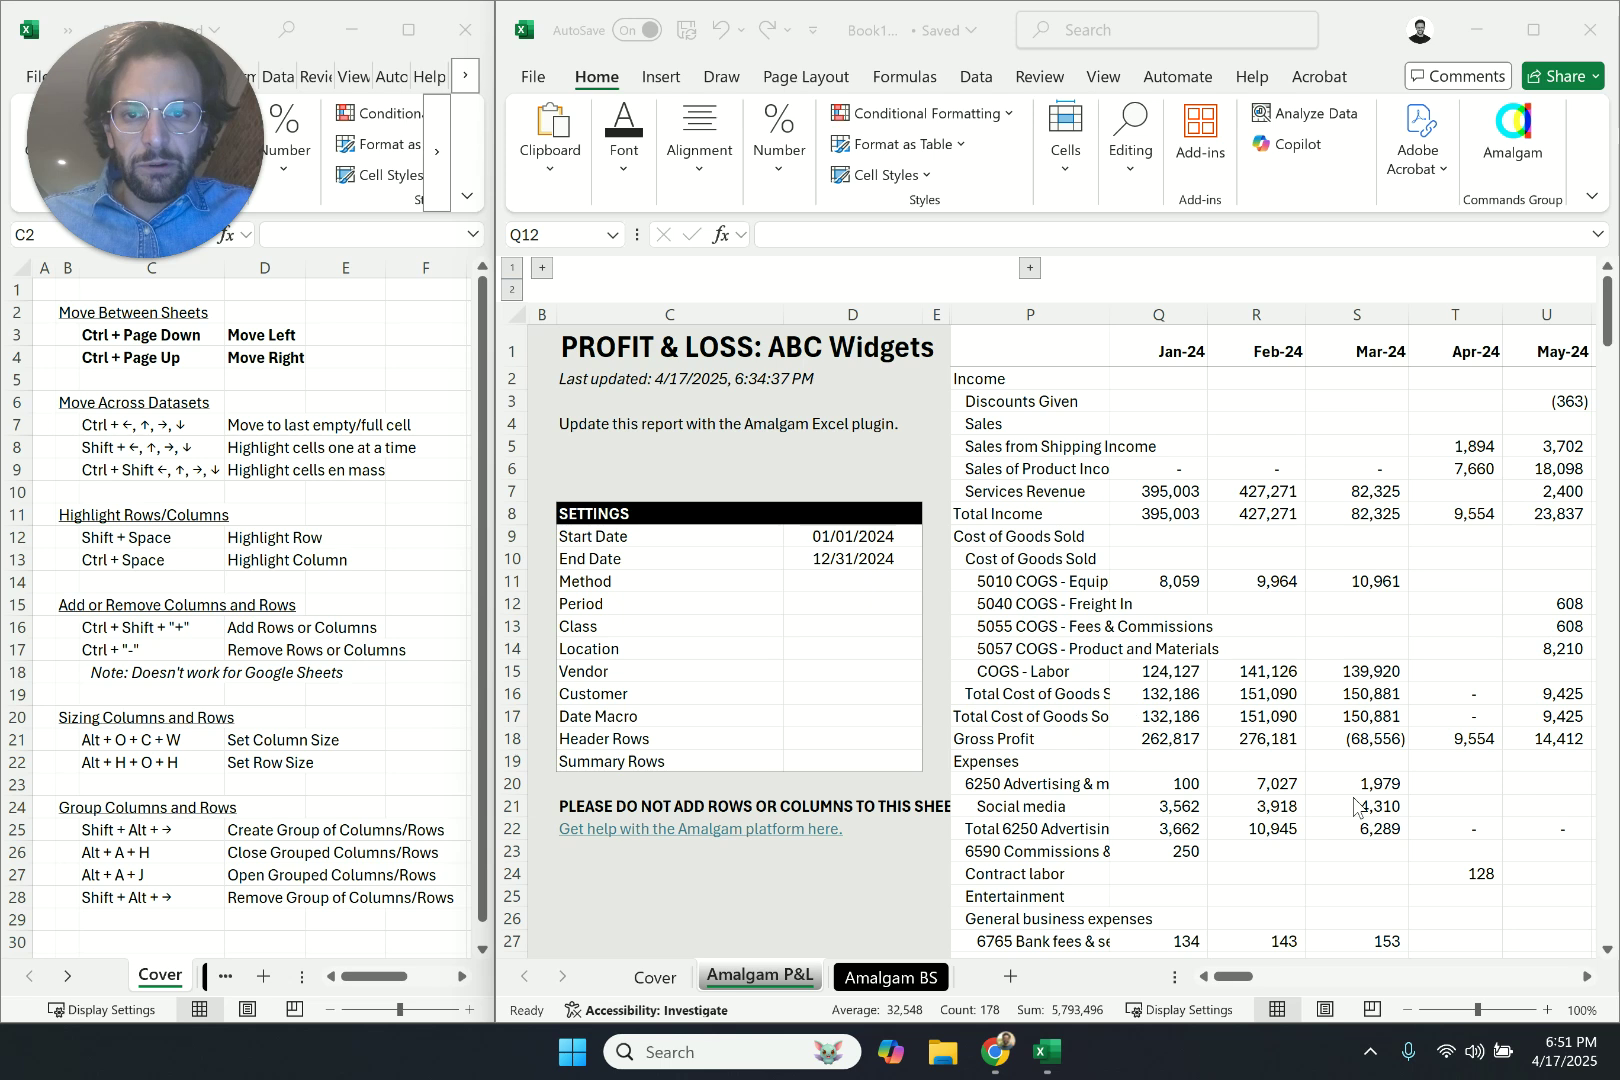
Select the COGS - Labor label on Amalgam P&L, visit the Amalgam BS sheet, and move back through the sheets to Cover
left_click(815, 716)
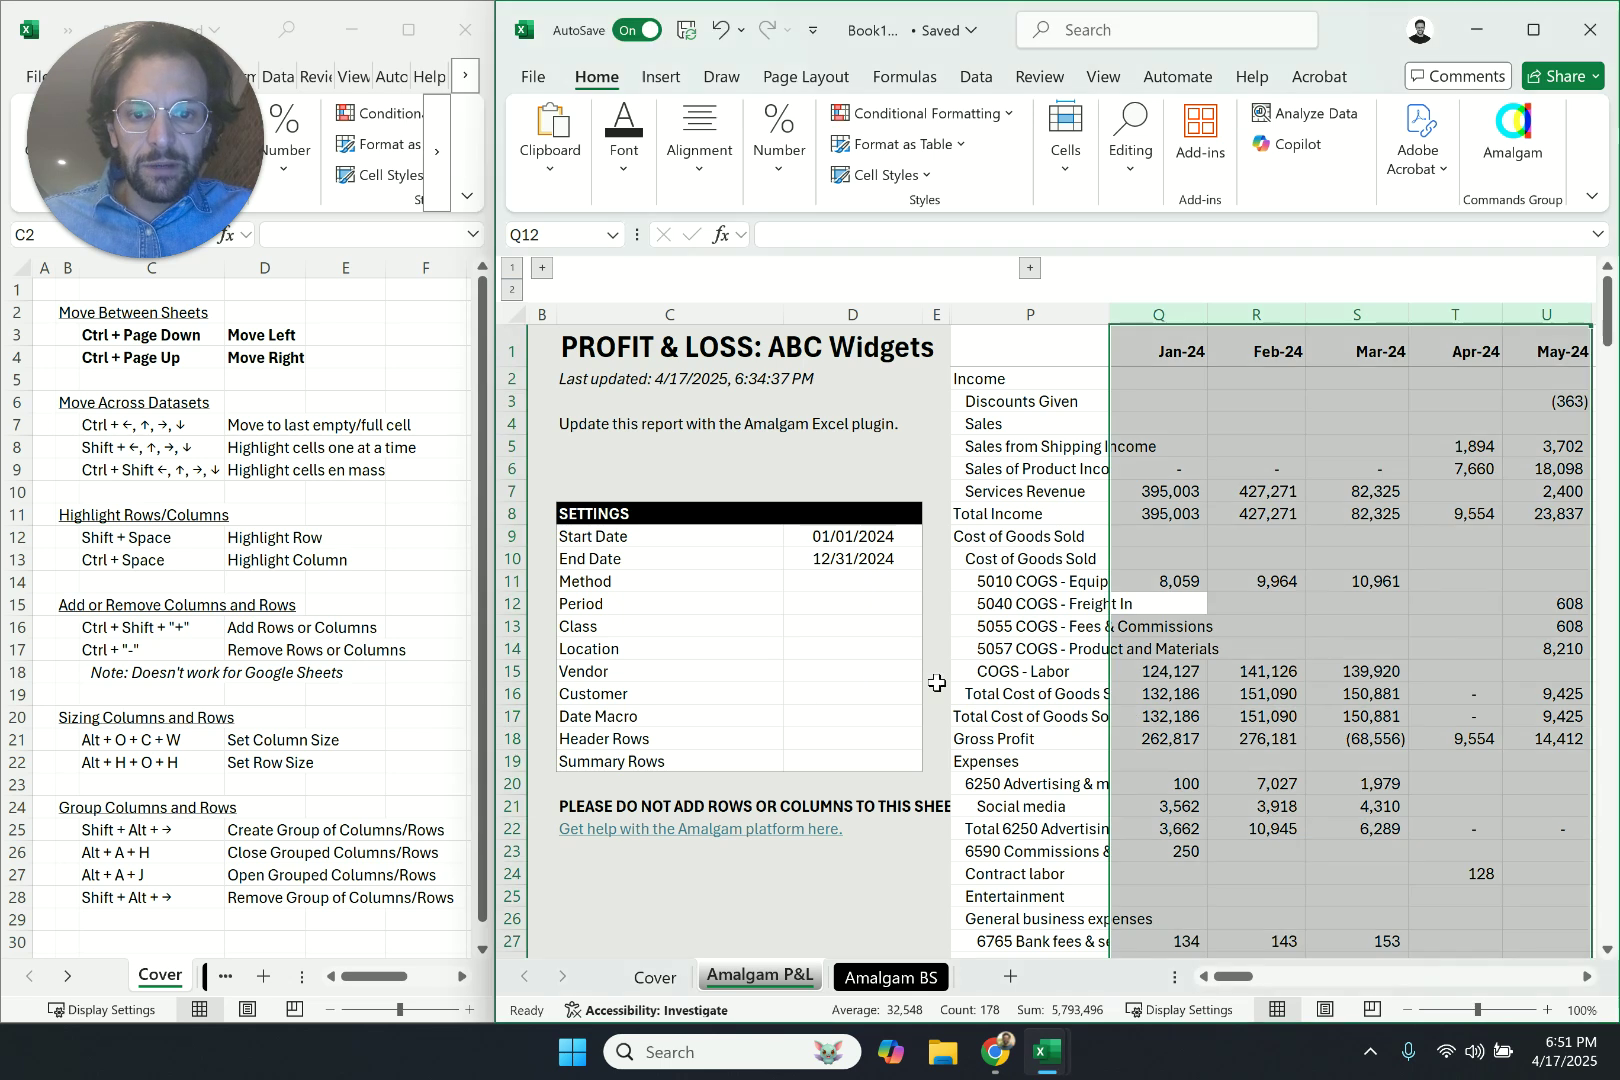
left_click(980, 667)
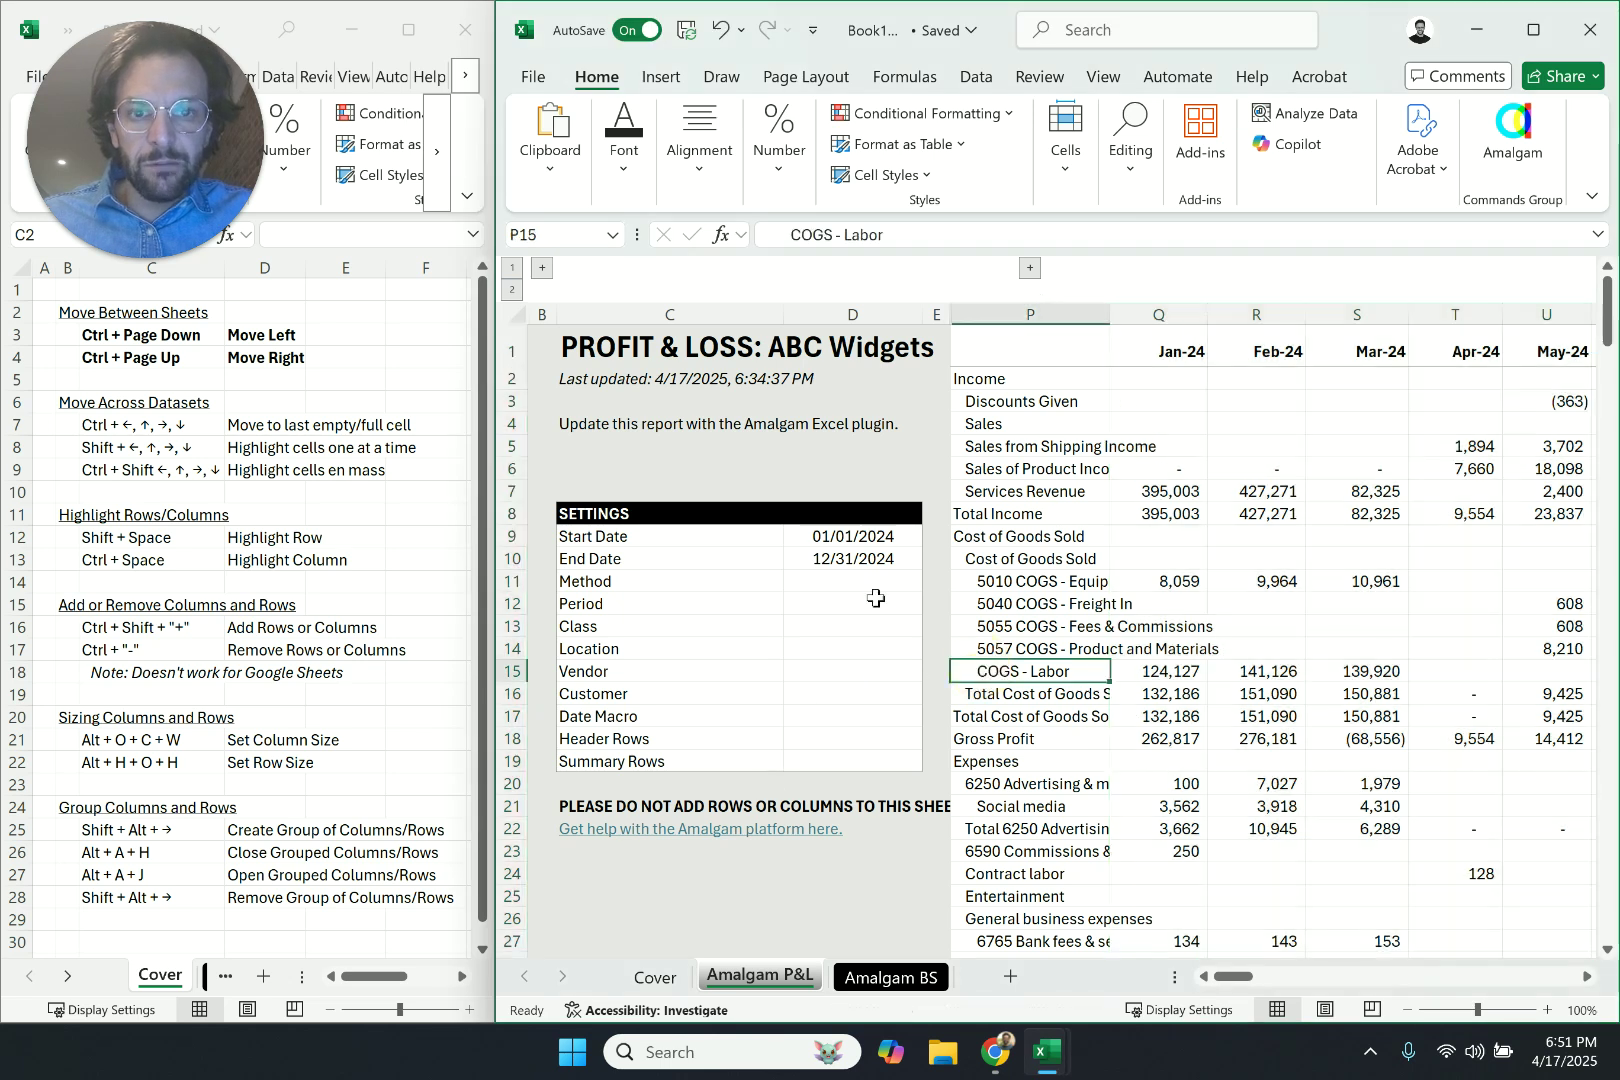
key("ctrl+Page_Down")
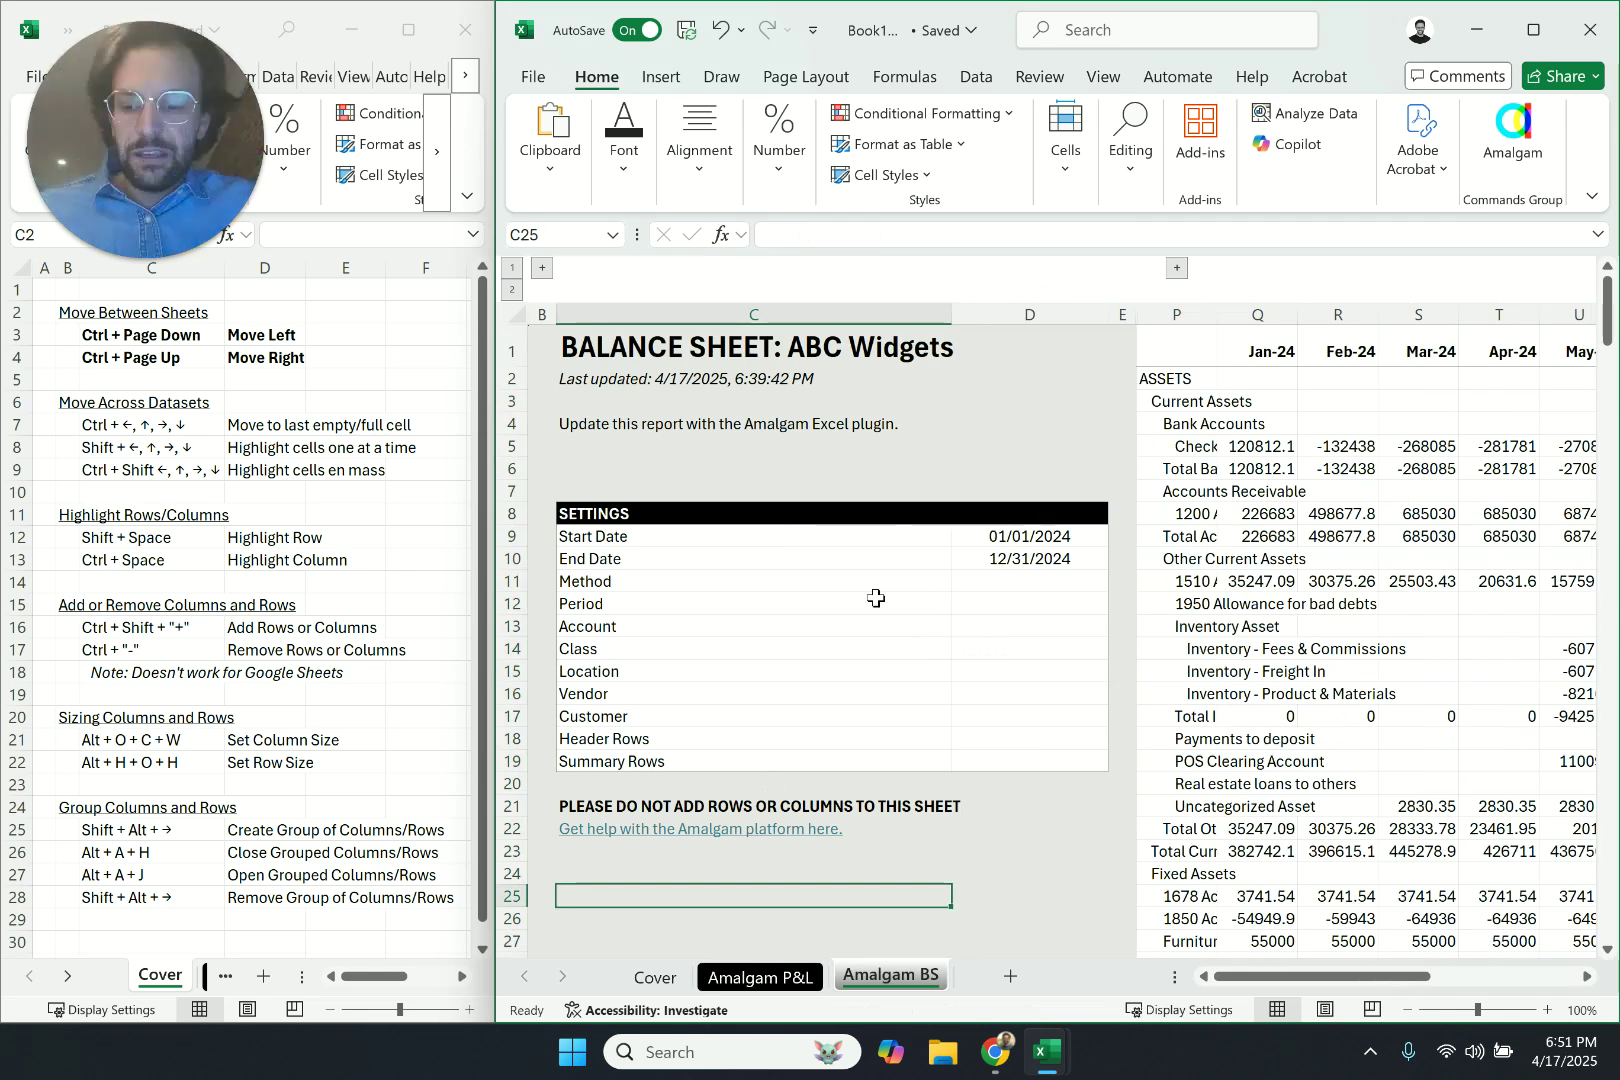
key("ctrl+Page_Up")
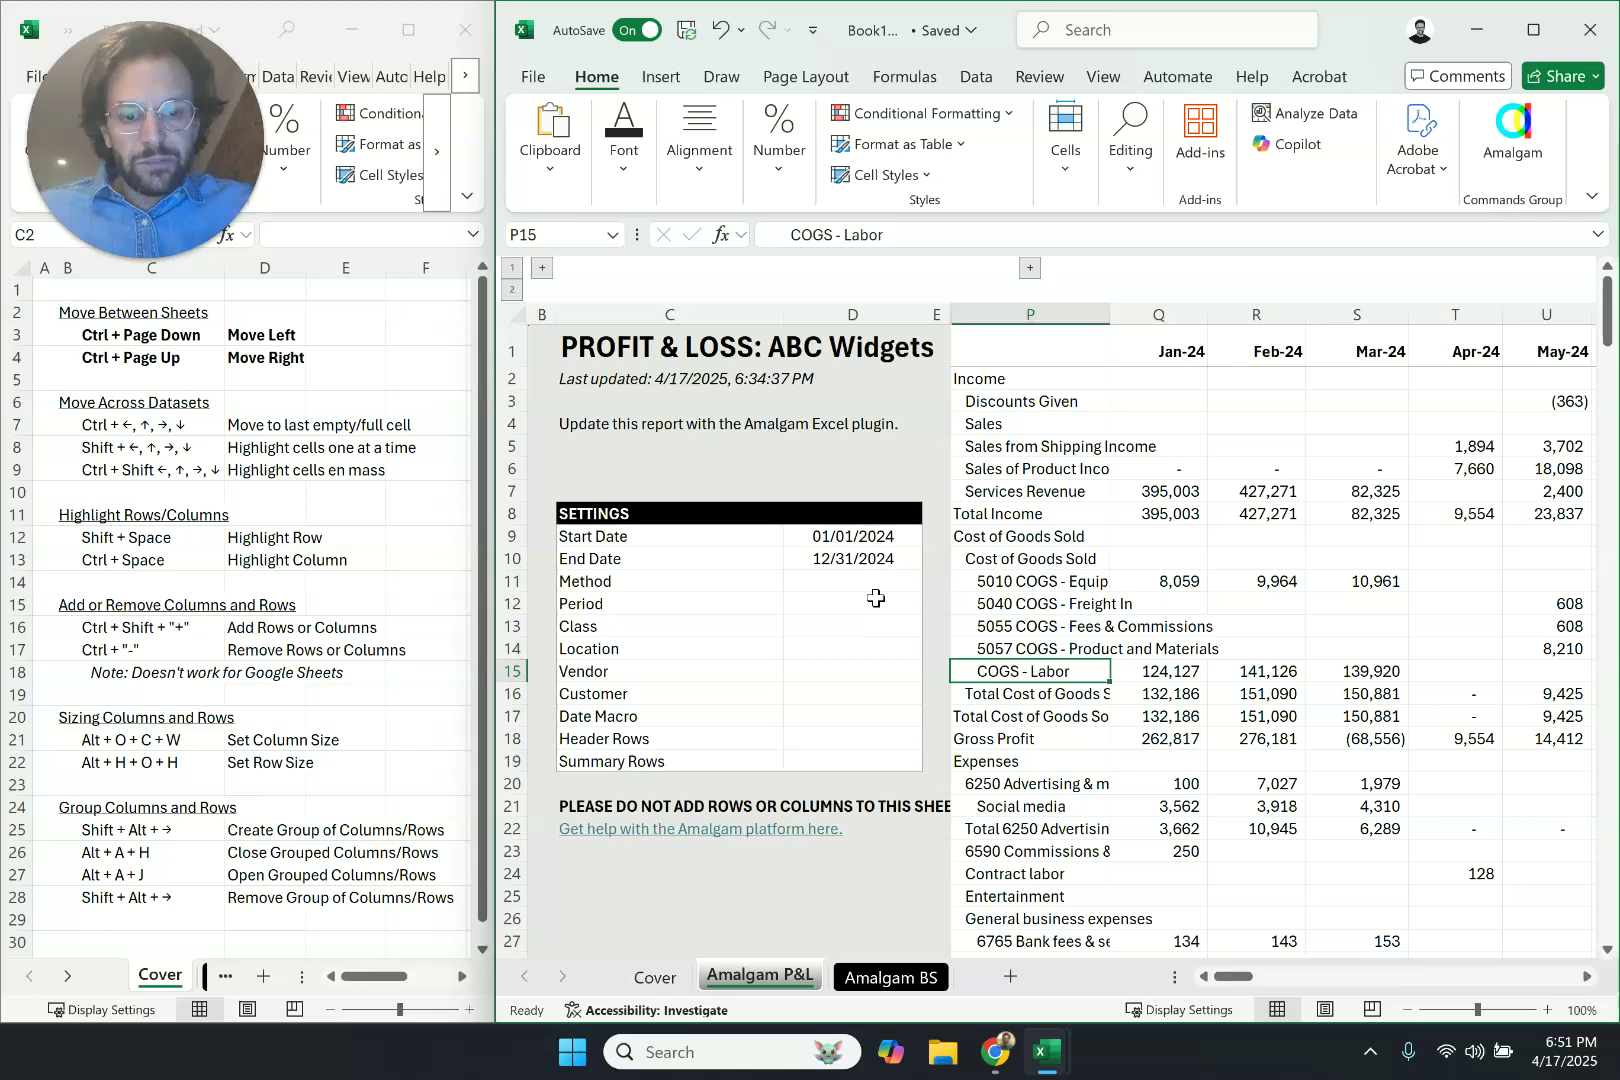
key("ctrl+Page_Up")
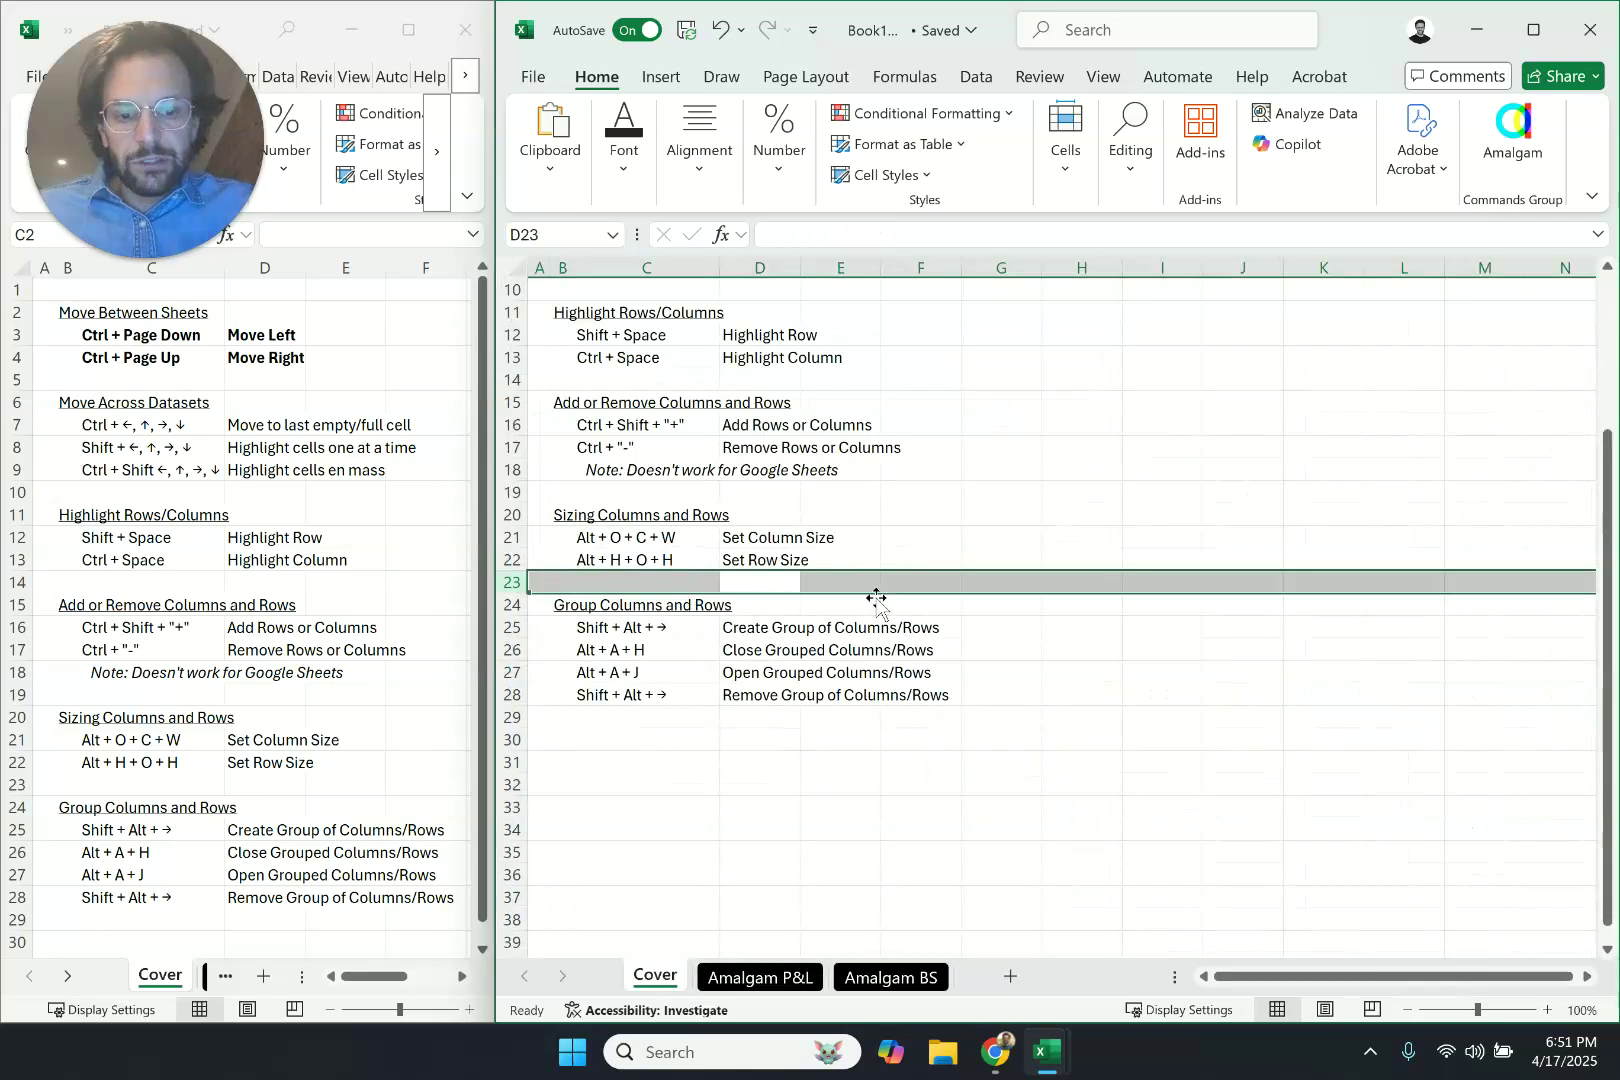
On the Cover sheet, jump to the very last row of column A and back up to cell A1
key("Up")
key("ctrl+Left")
key("ctrl+Left")
key("ctrl+Down")
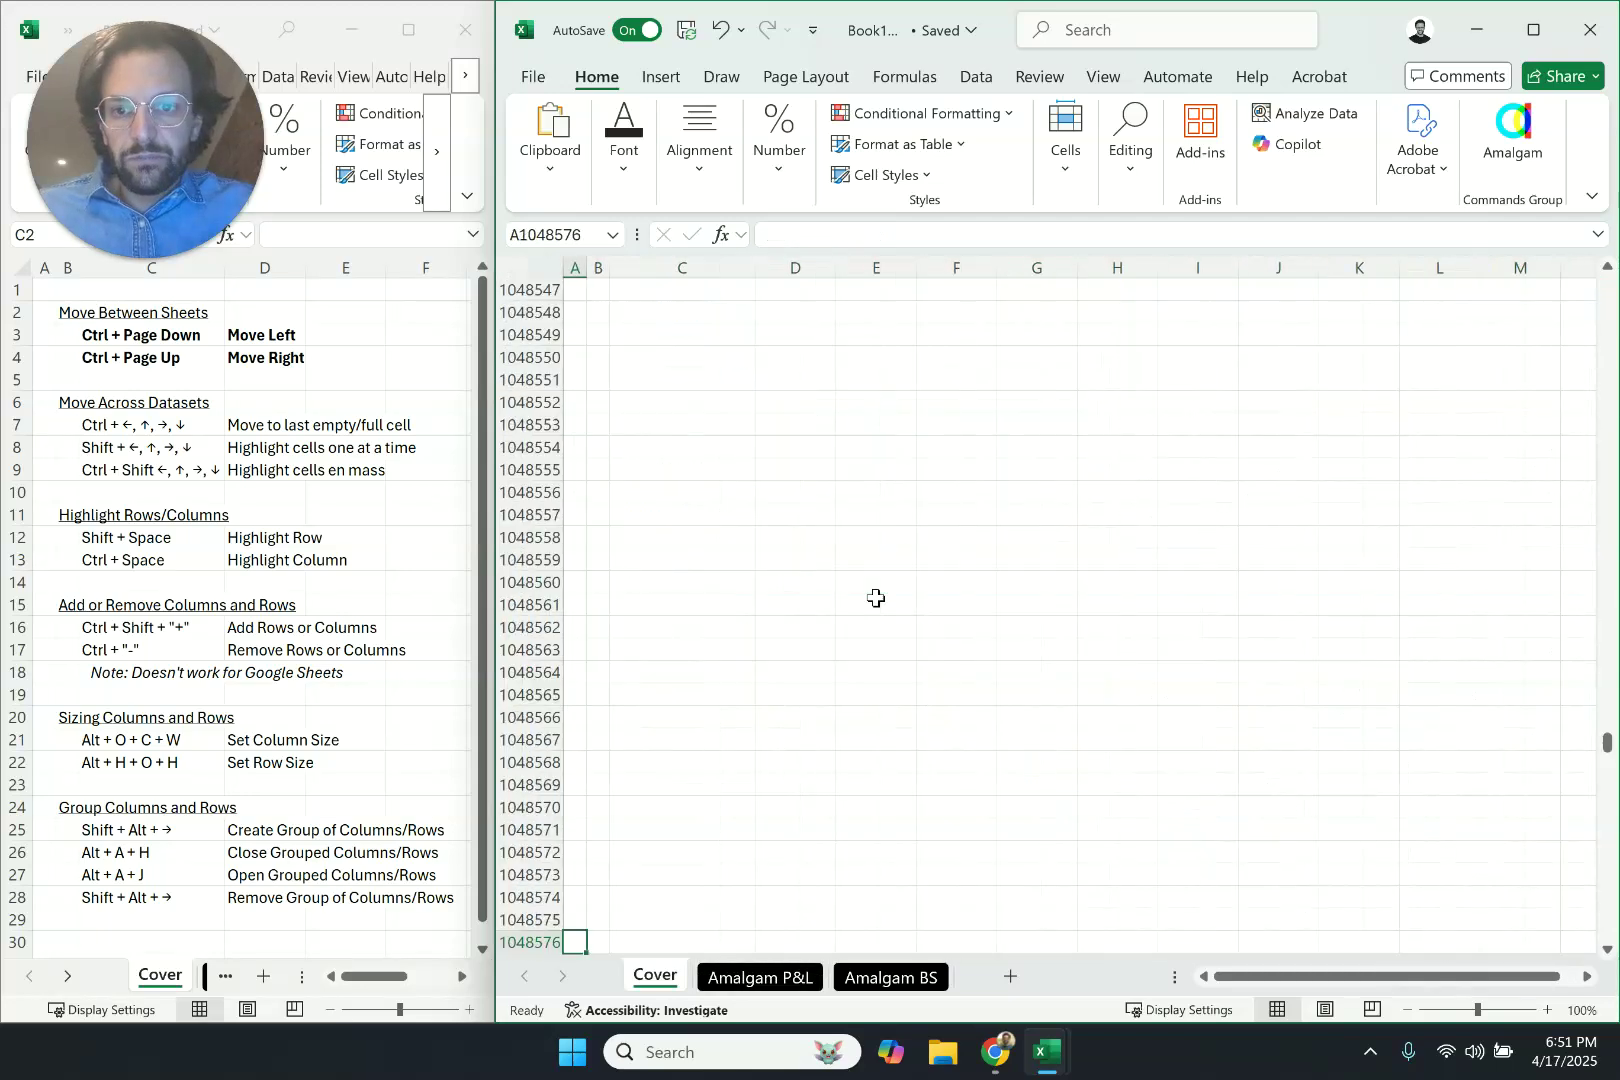
key("ctrl+Up")
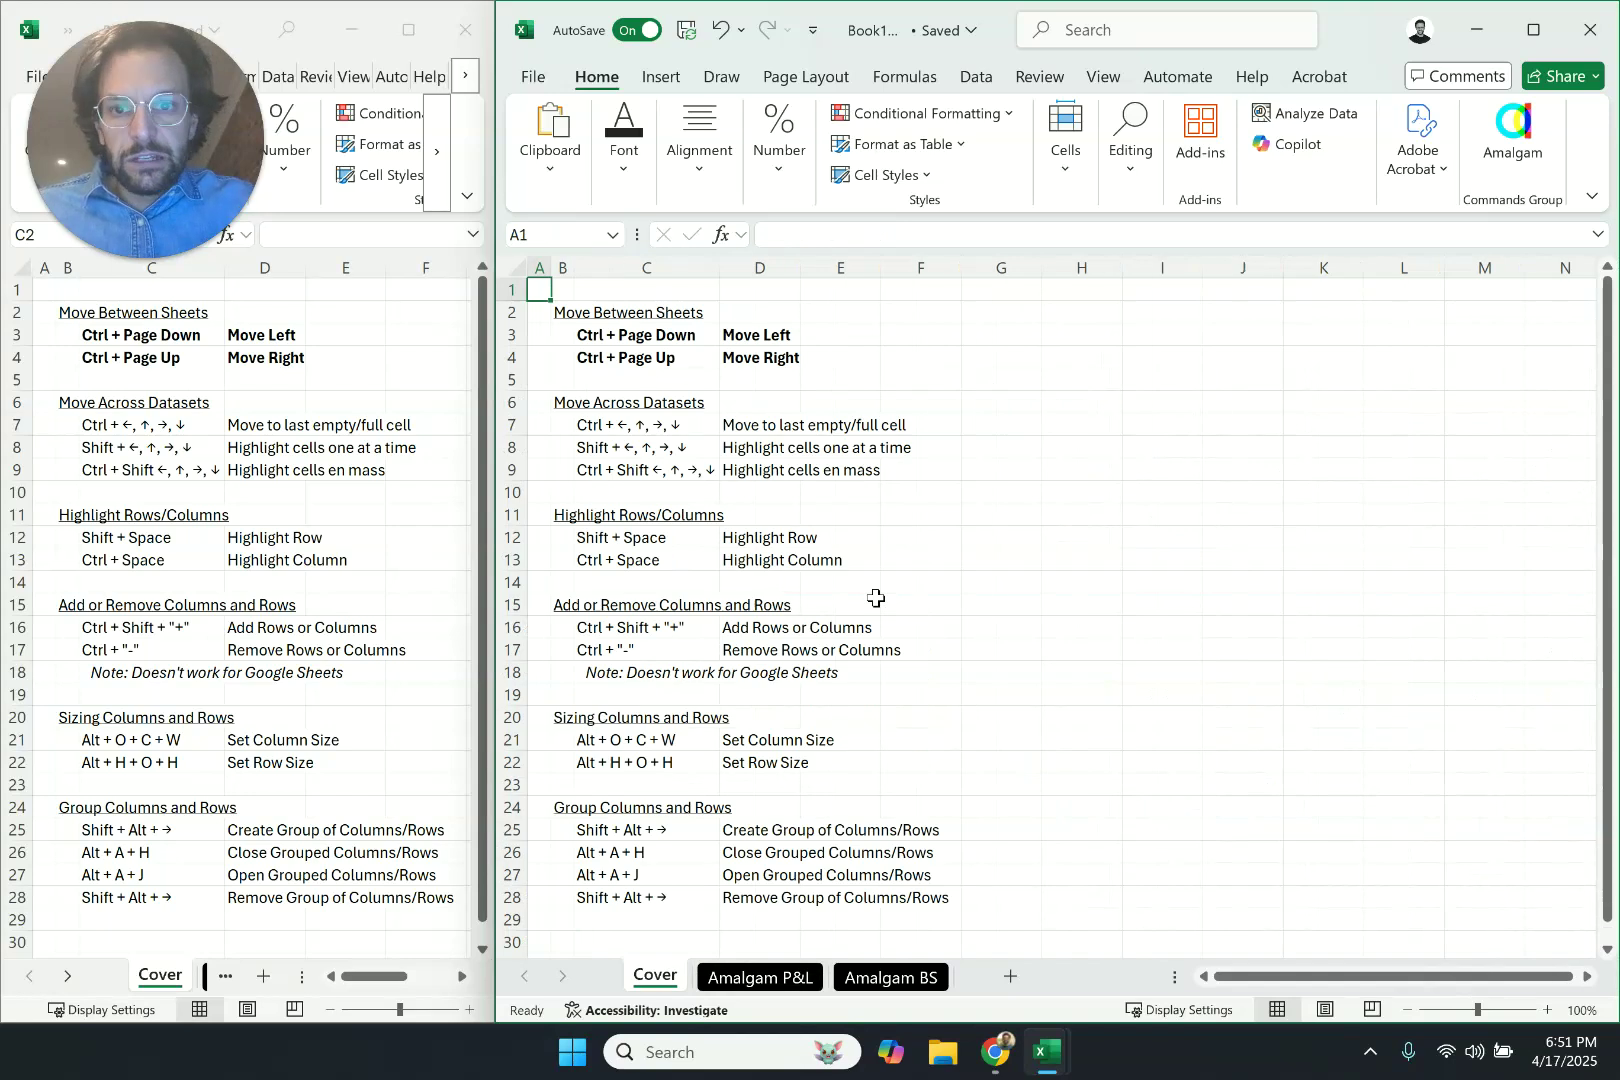
Move forward through the sheets to Amalgam BS and return to Amalgam P&L
key("ctrl+Page_Down")
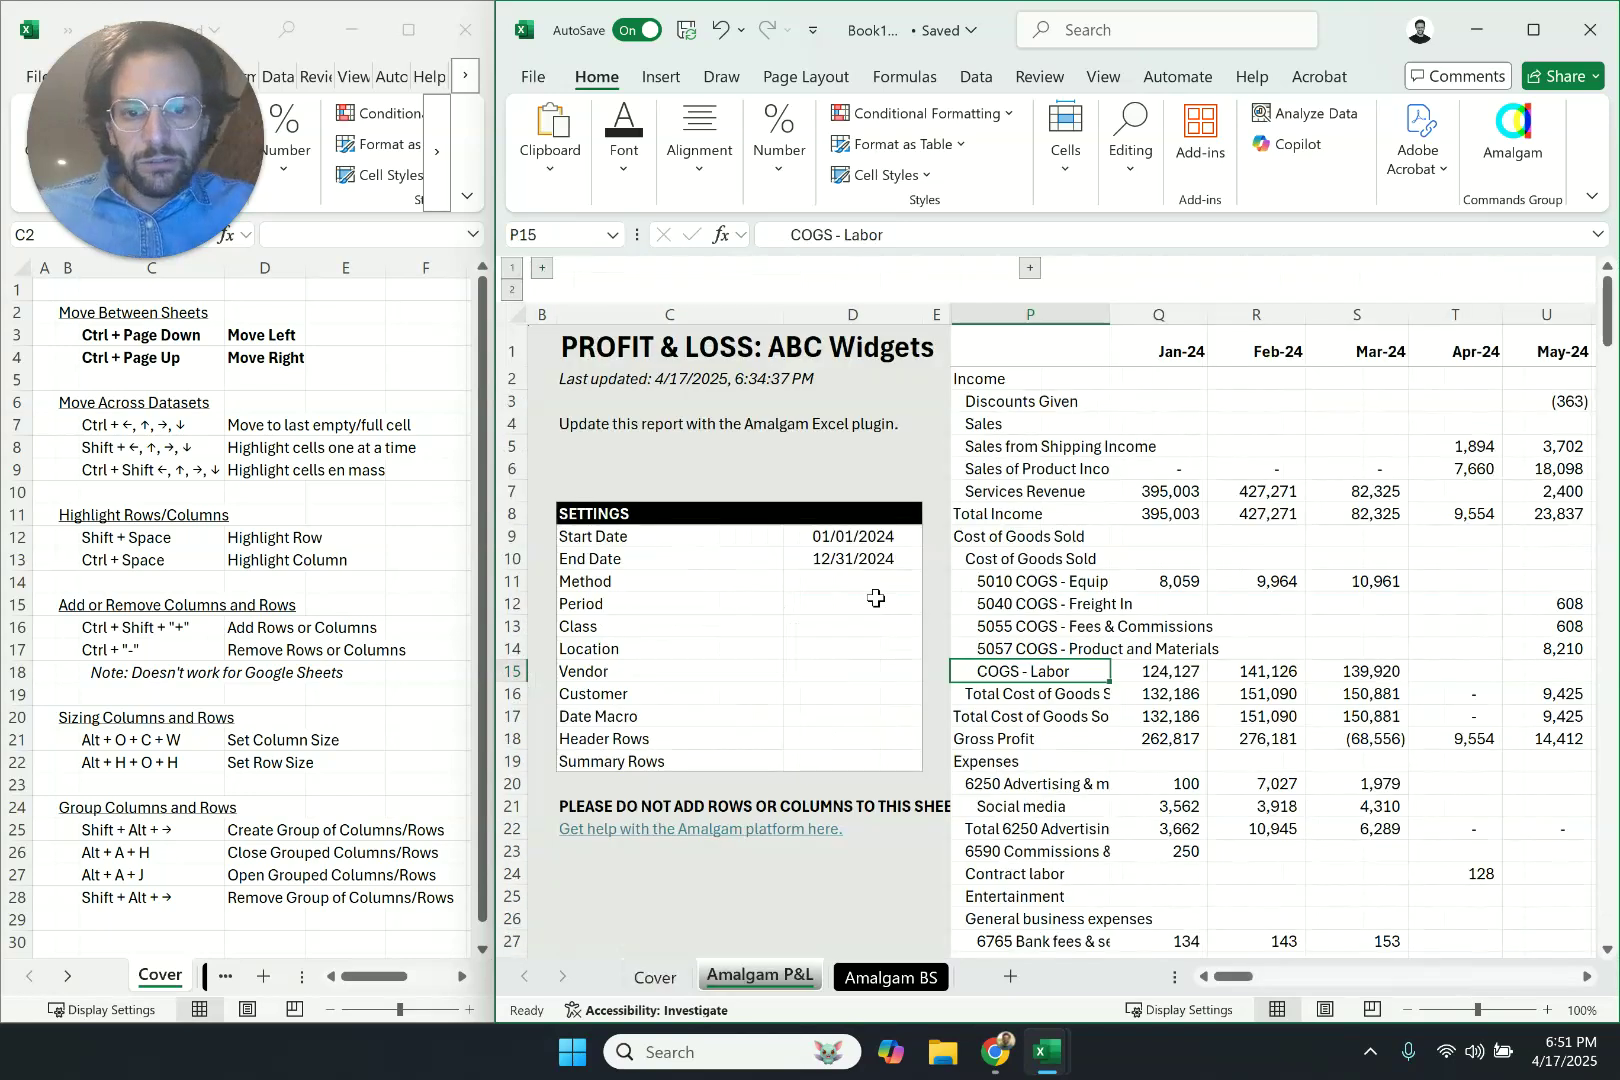
key("ctrl+Page_Down")
key("ctrl+Page_Up")
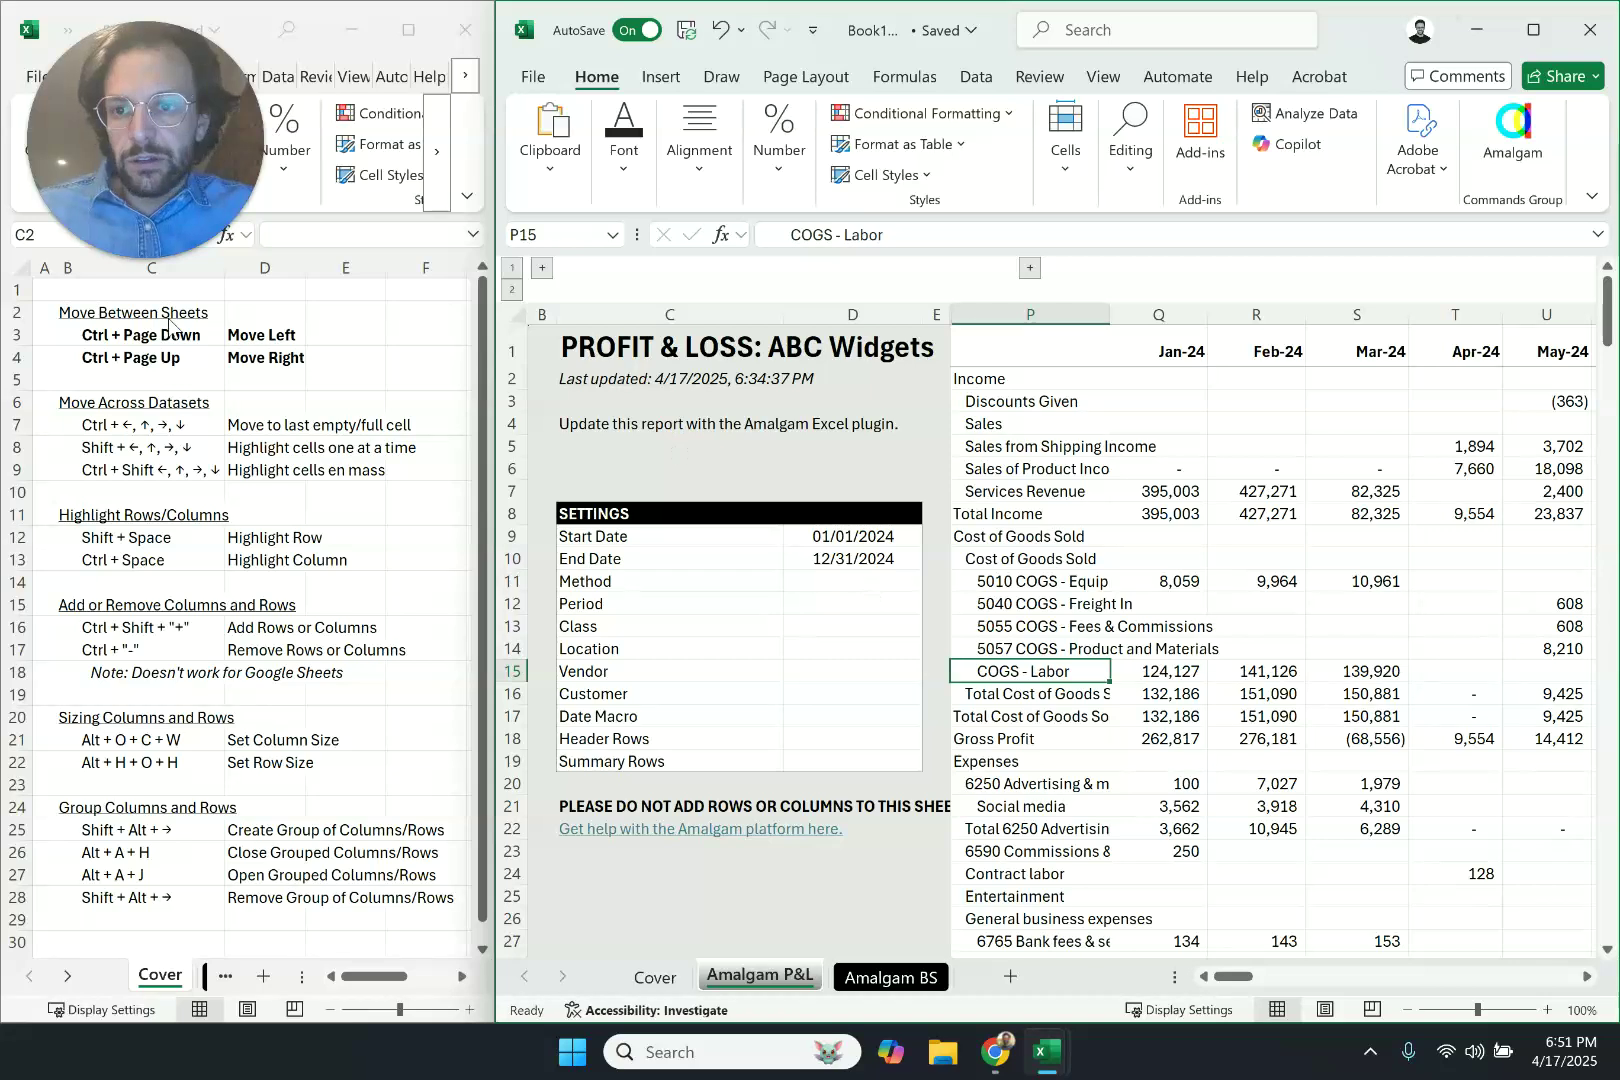
In the shortcut list workbook, remove bold from the Move Between Sheets entries and make the Move Across Datasets entries in C6:D9 bold
left_click(170, 318)
left_click_drag(197, 345, 280, 358)
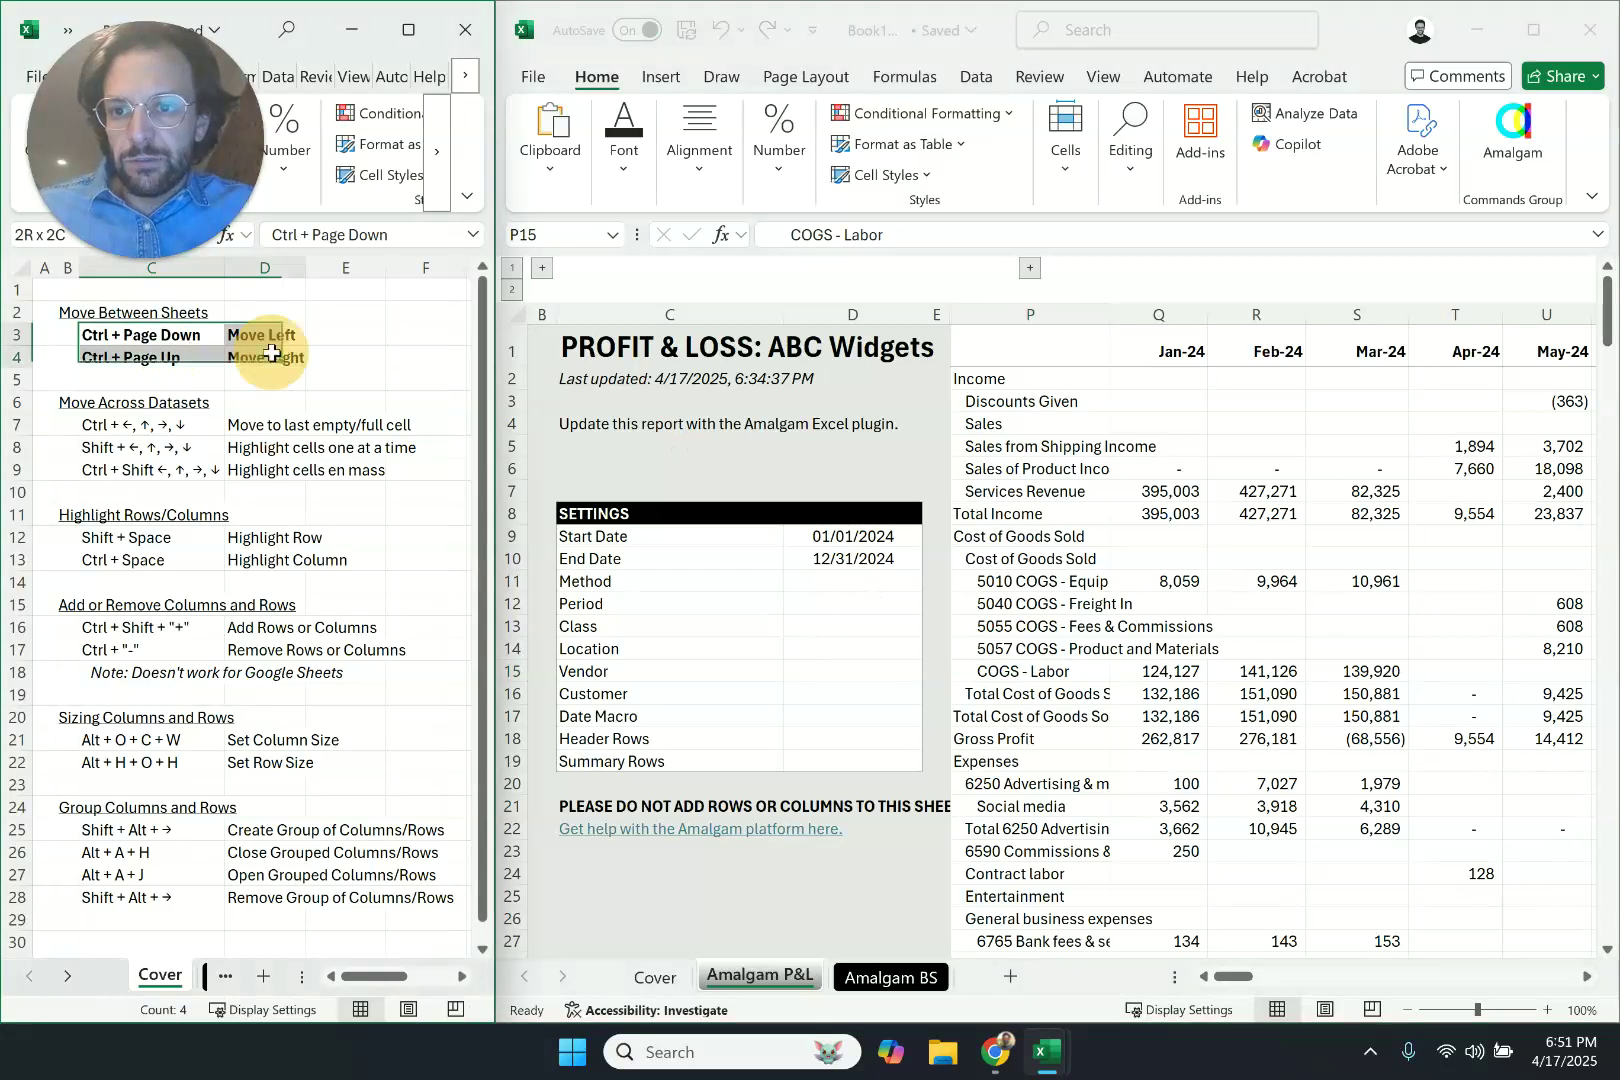
key("ctrl+b")
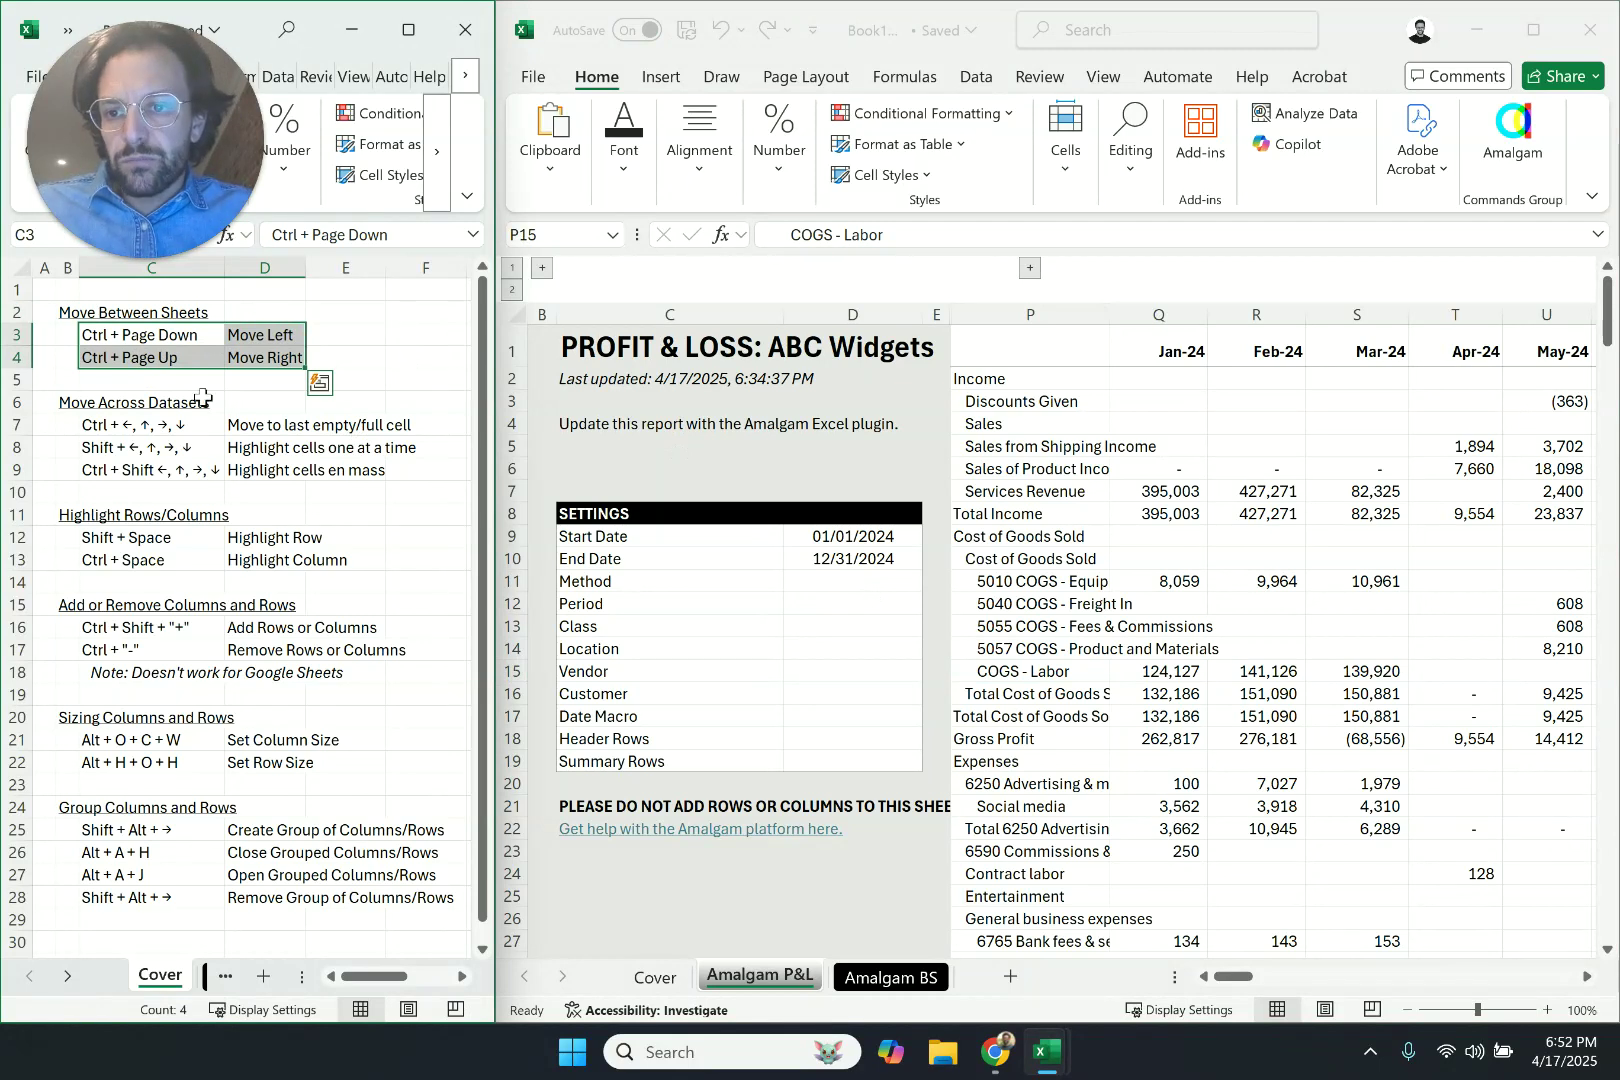
left_click_drag(205, 398, 285, 466)
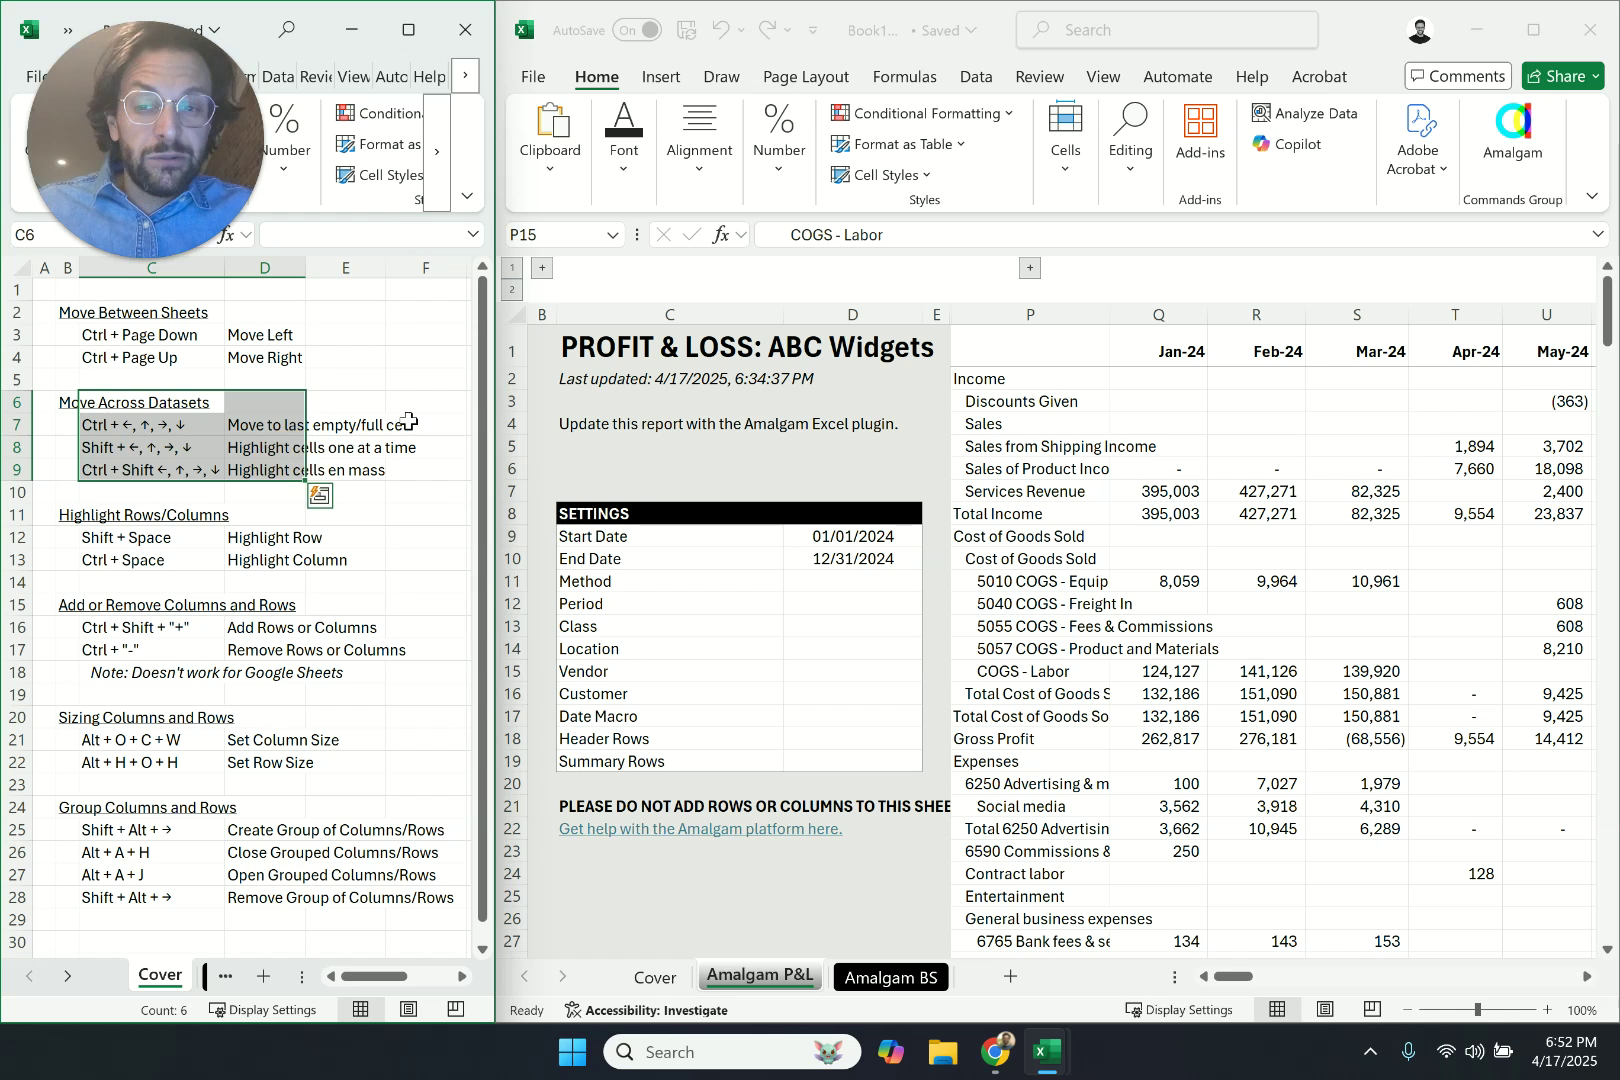
key("ctrl+b")
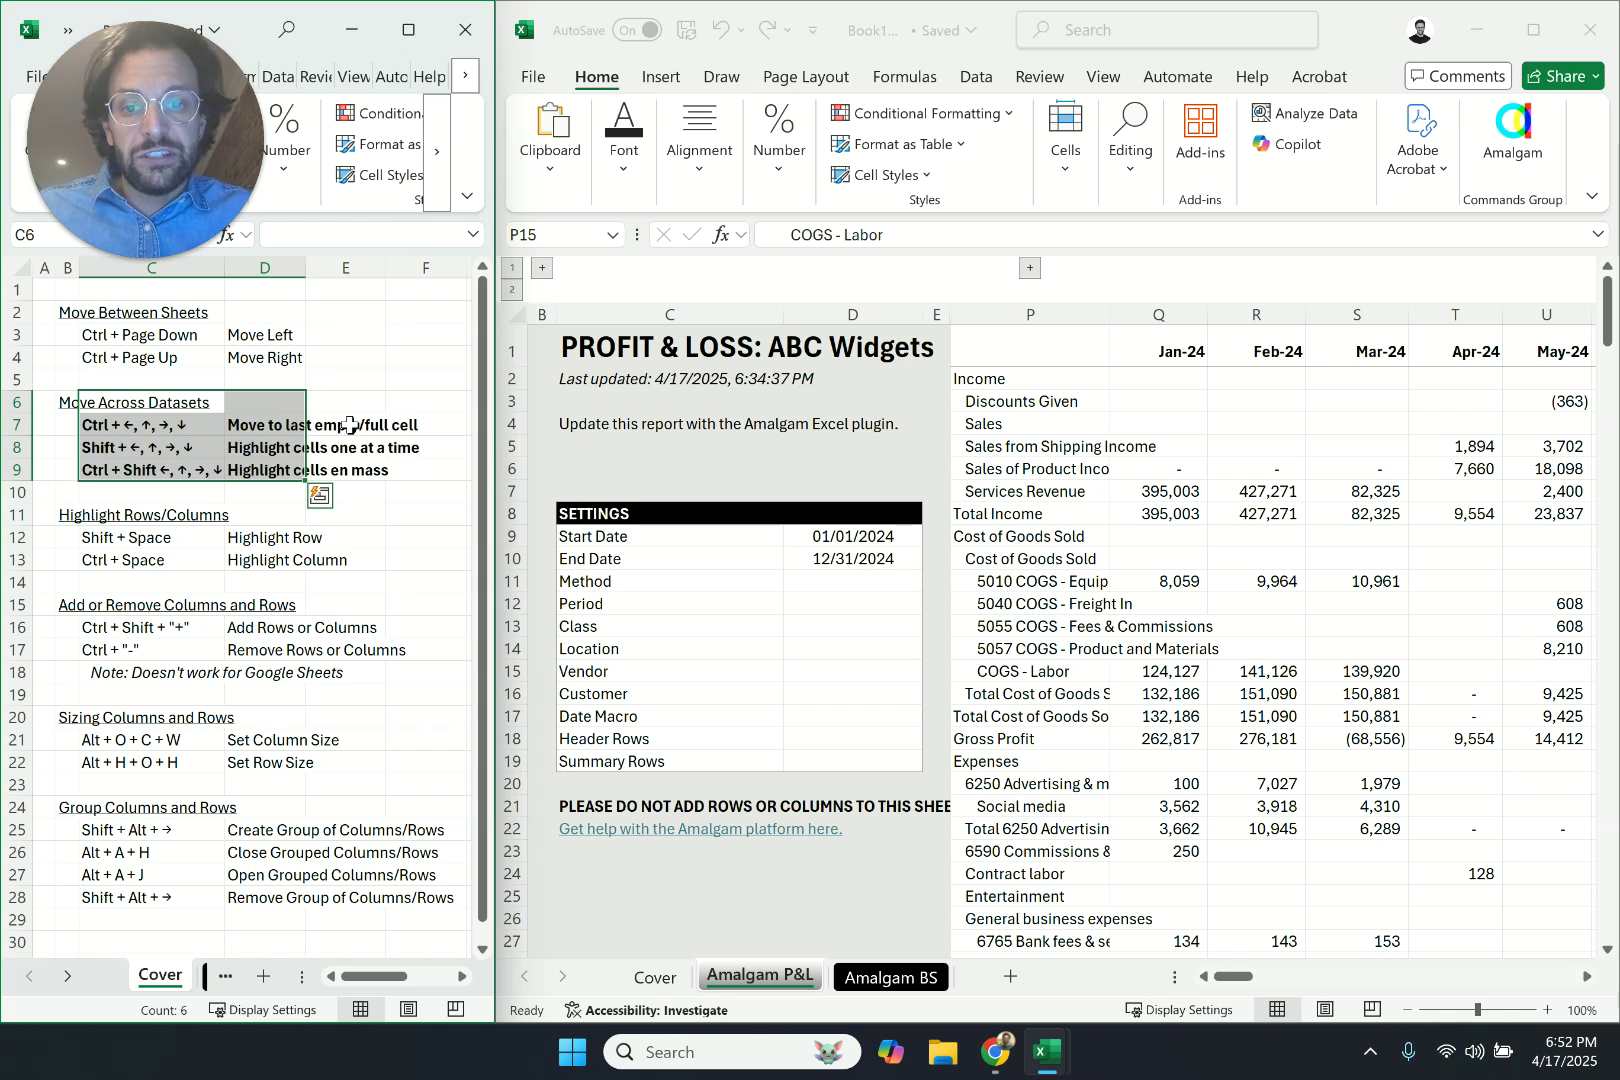
On Amalgam P&L, jump from the Sales label down to the last account row and back up to the Income label
left_click(639, 461)
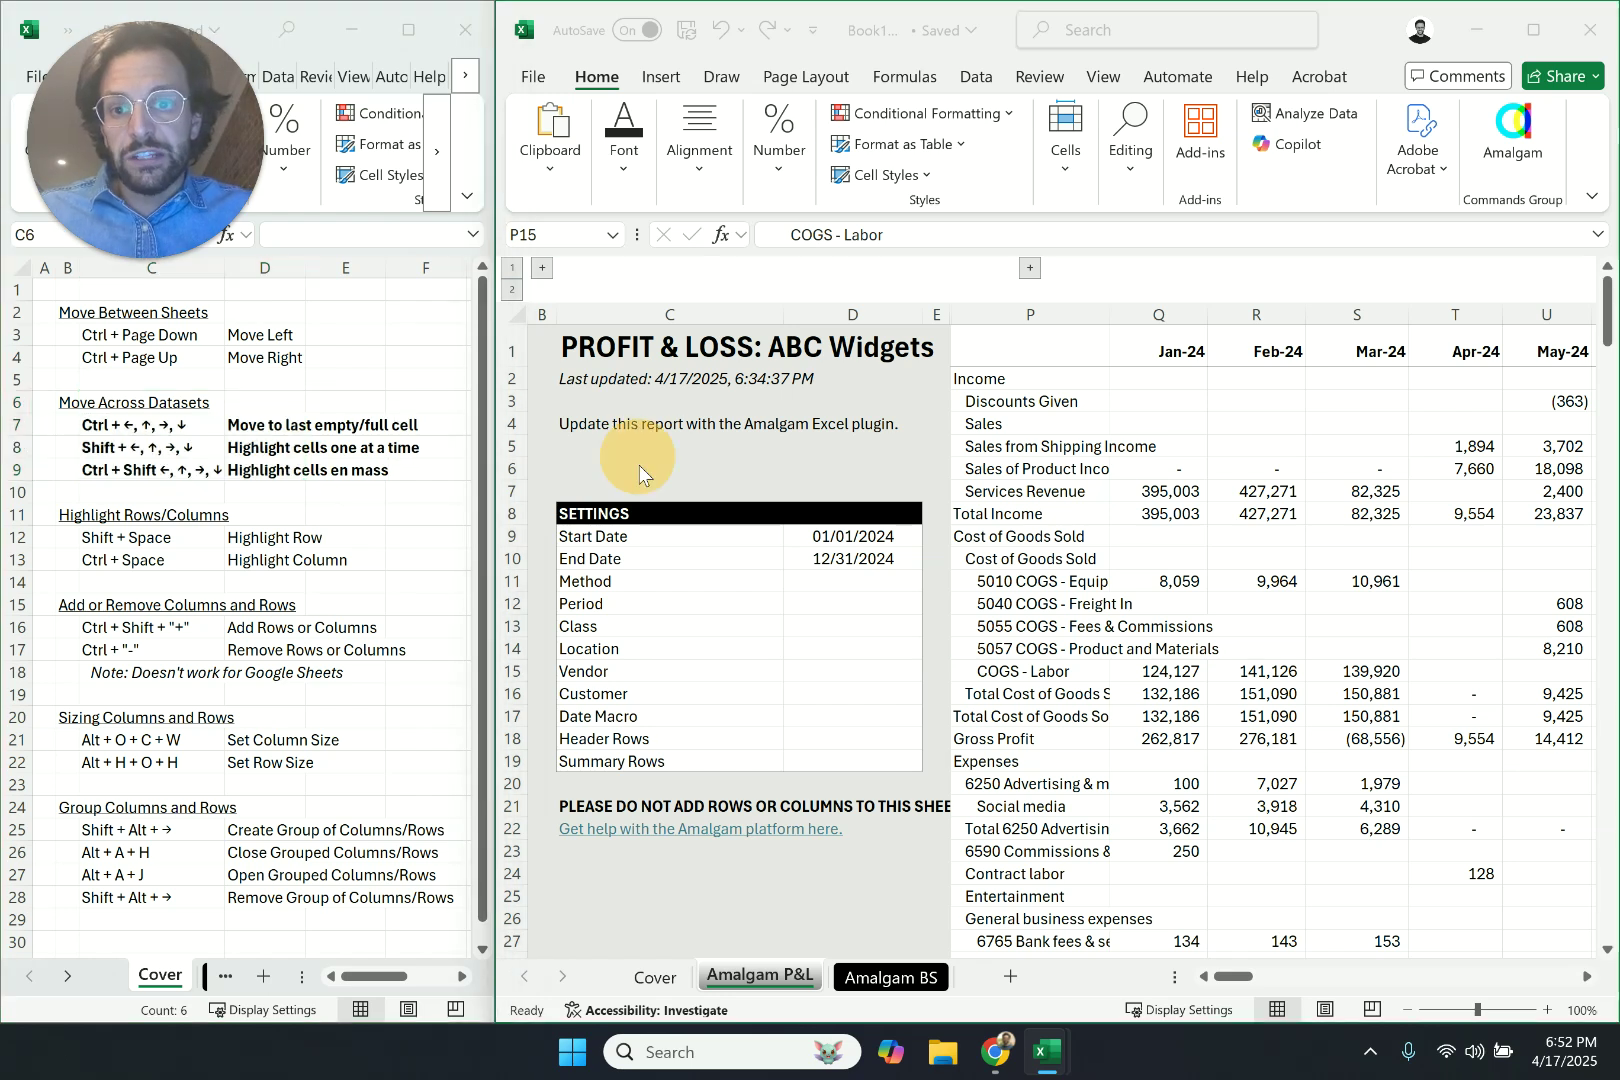
left_click(1045, 425)
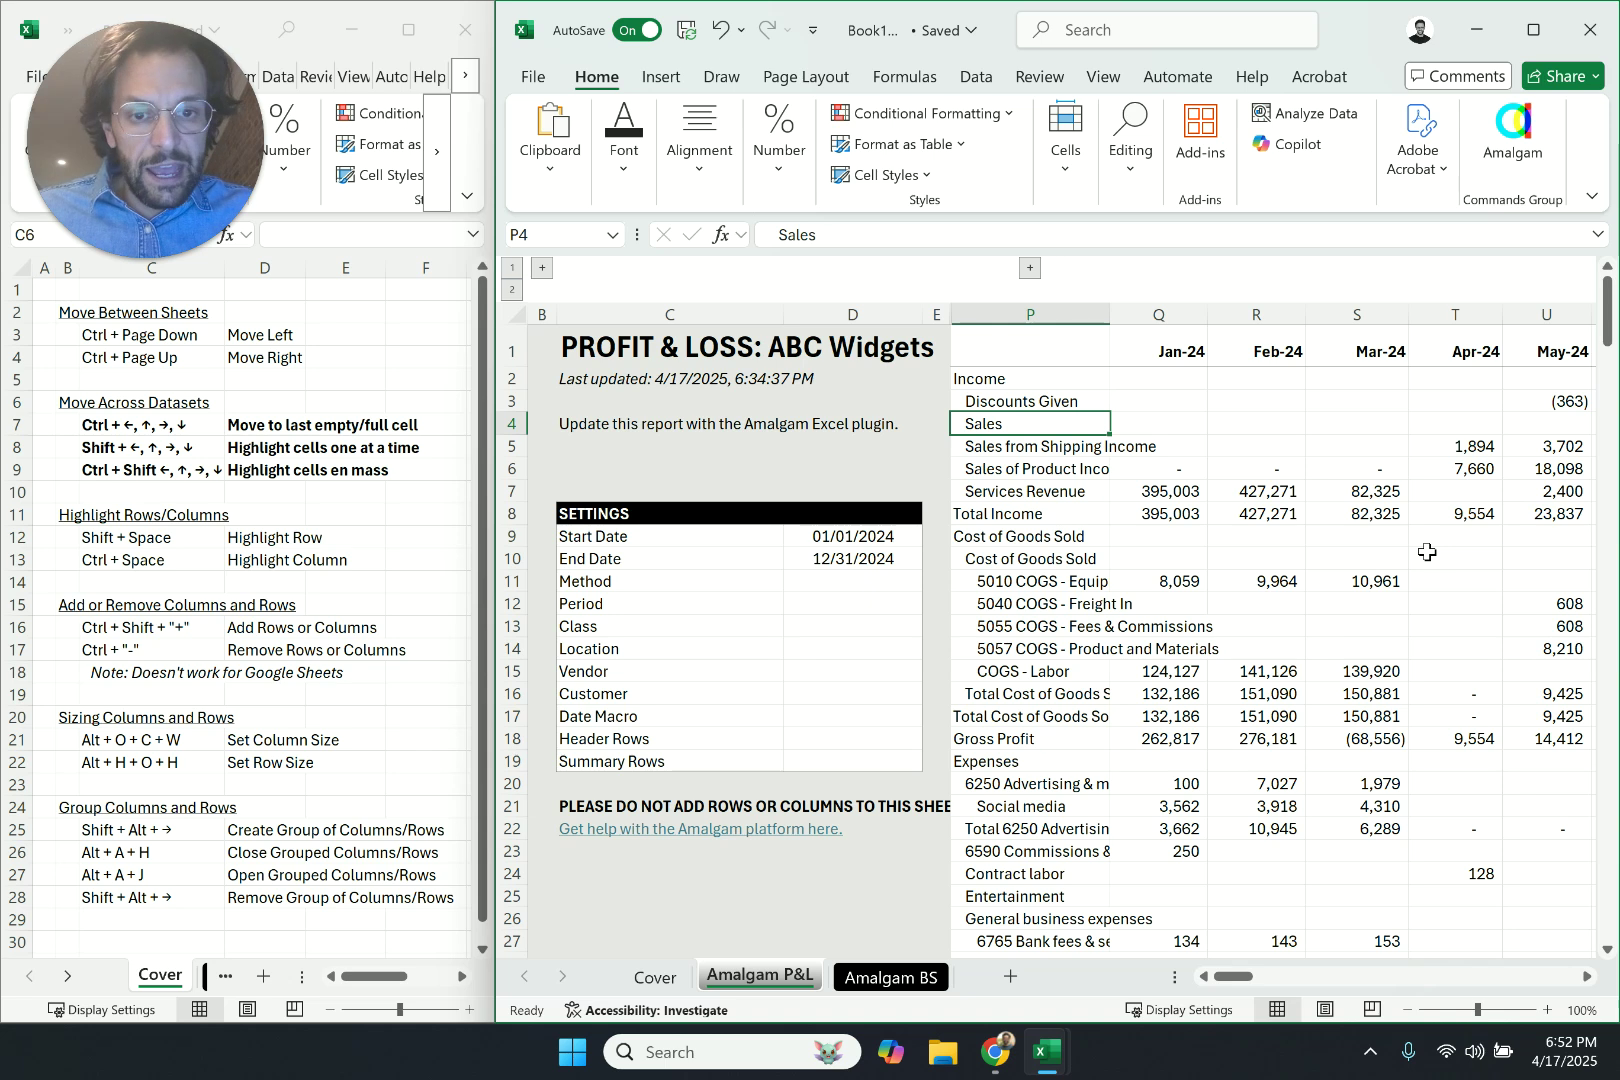
key("ctrl+Down")
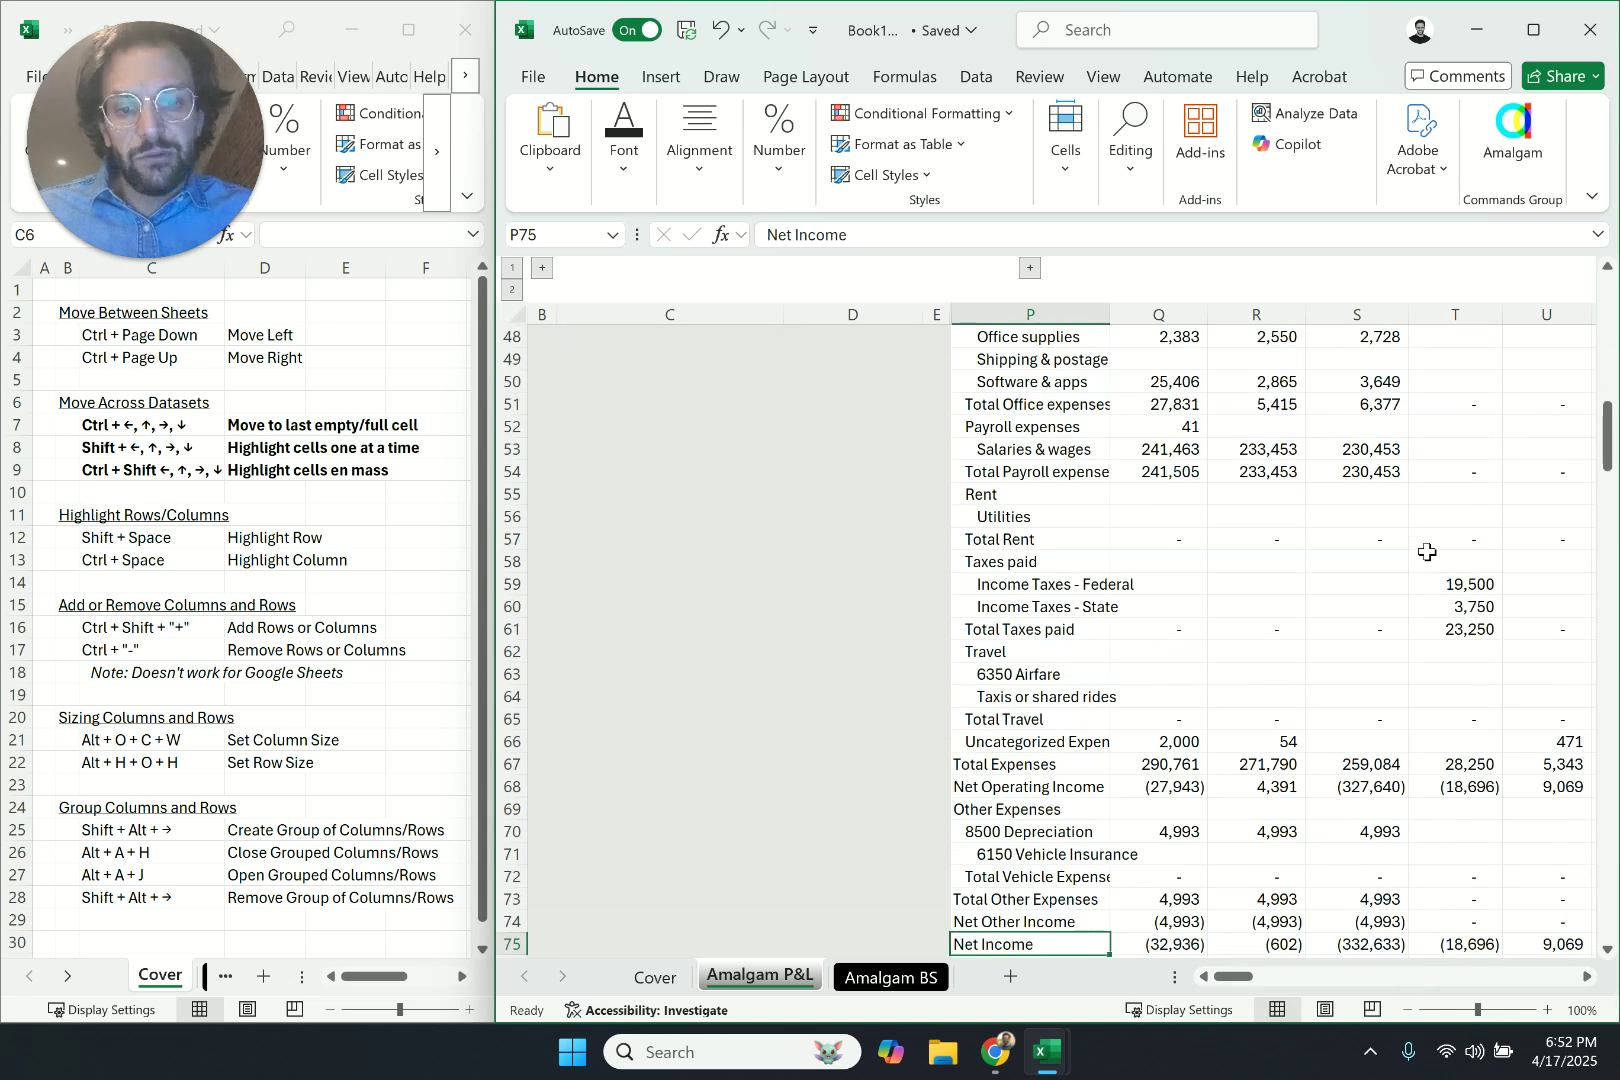
scroll(1427, 552, "down", 1)
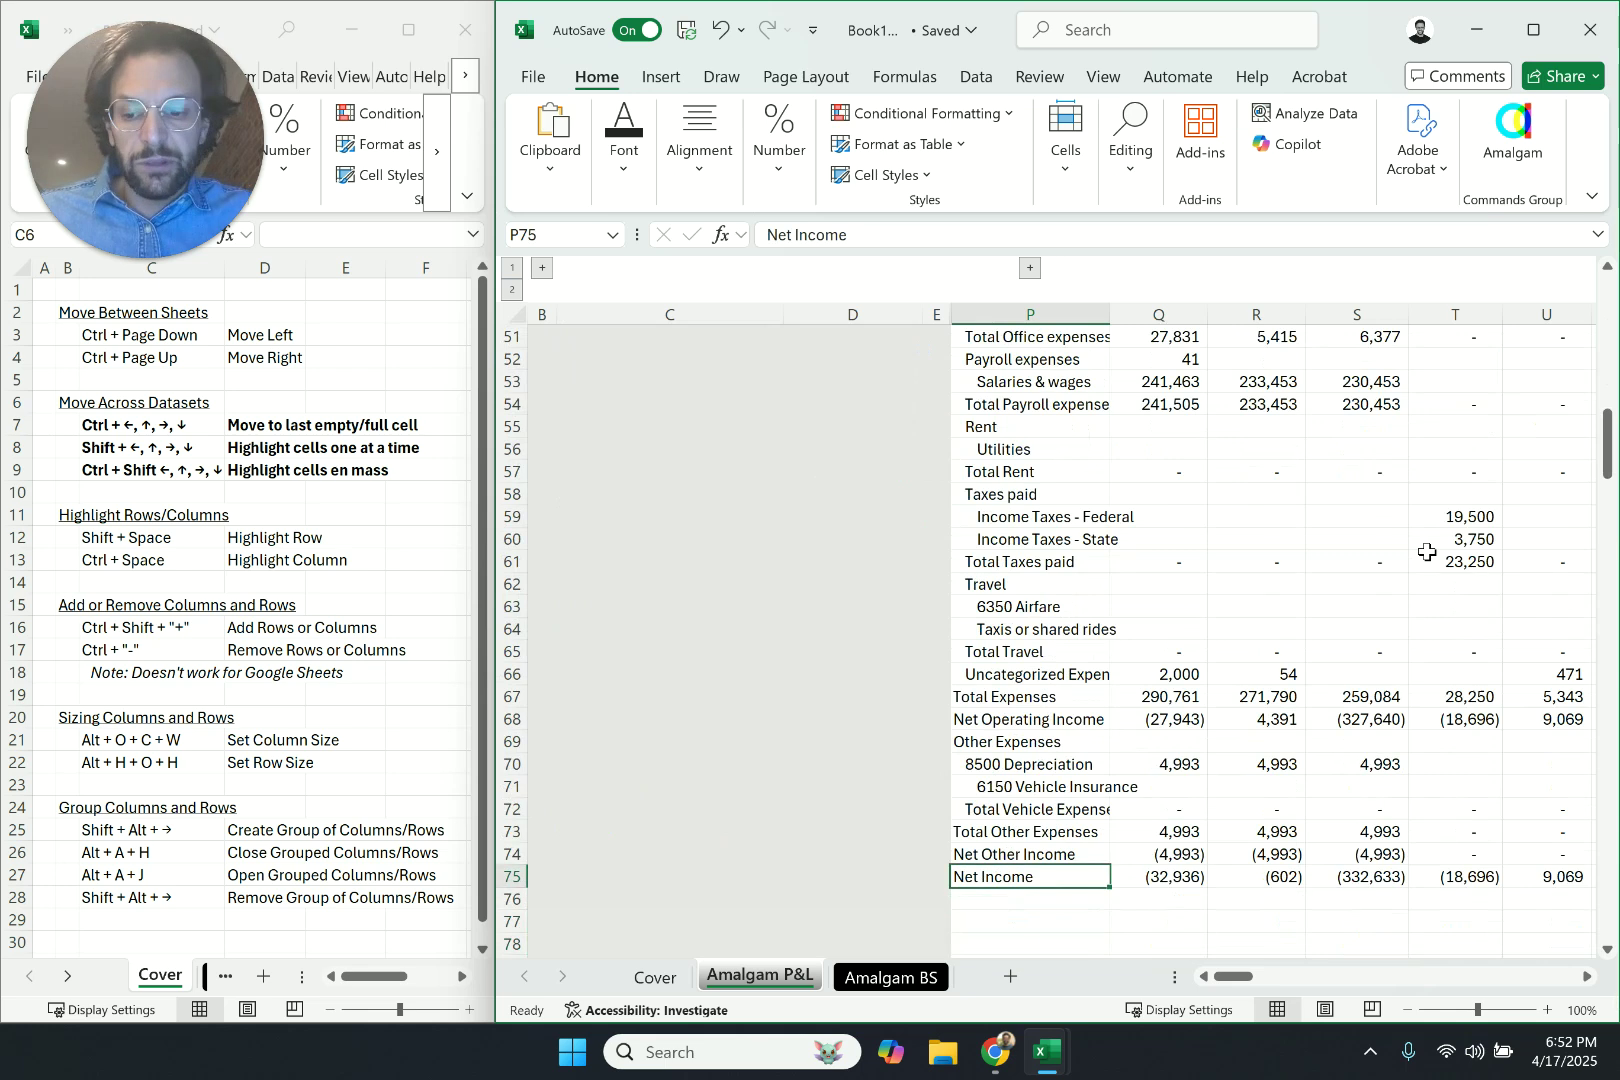
key("ctrl+Up")
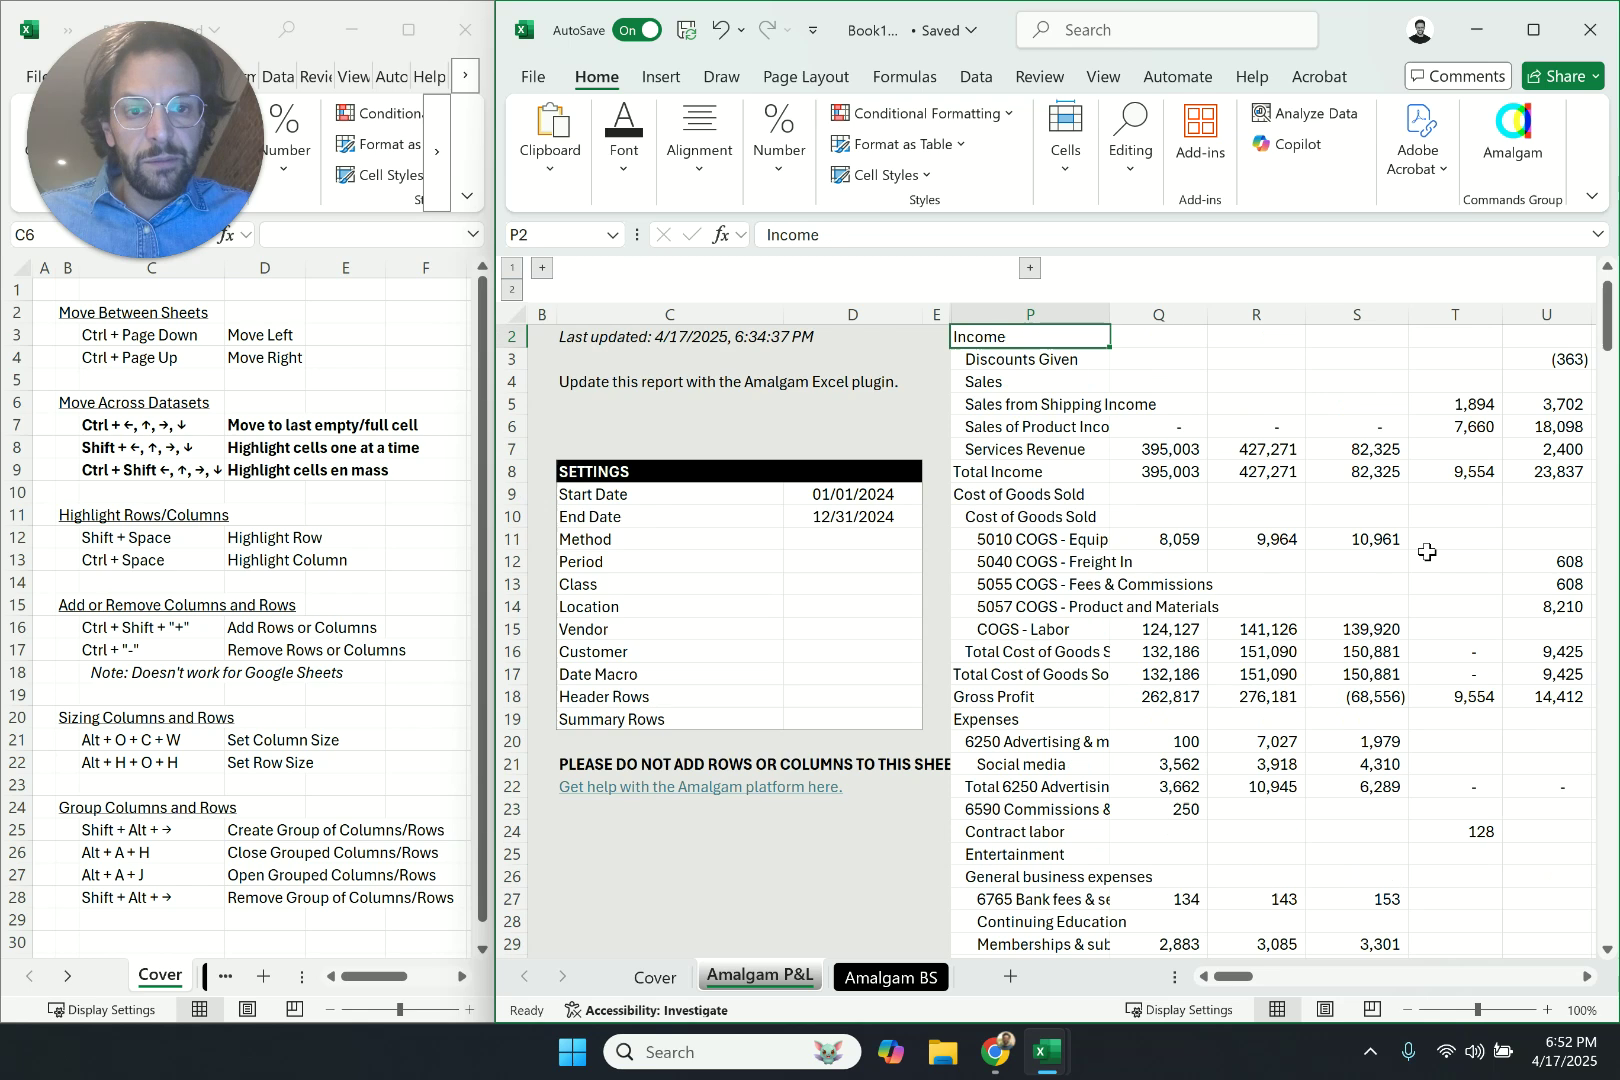
From the Jan-24 header, jump across row 1 to the Total column and back to the report title in C1
key("Right")
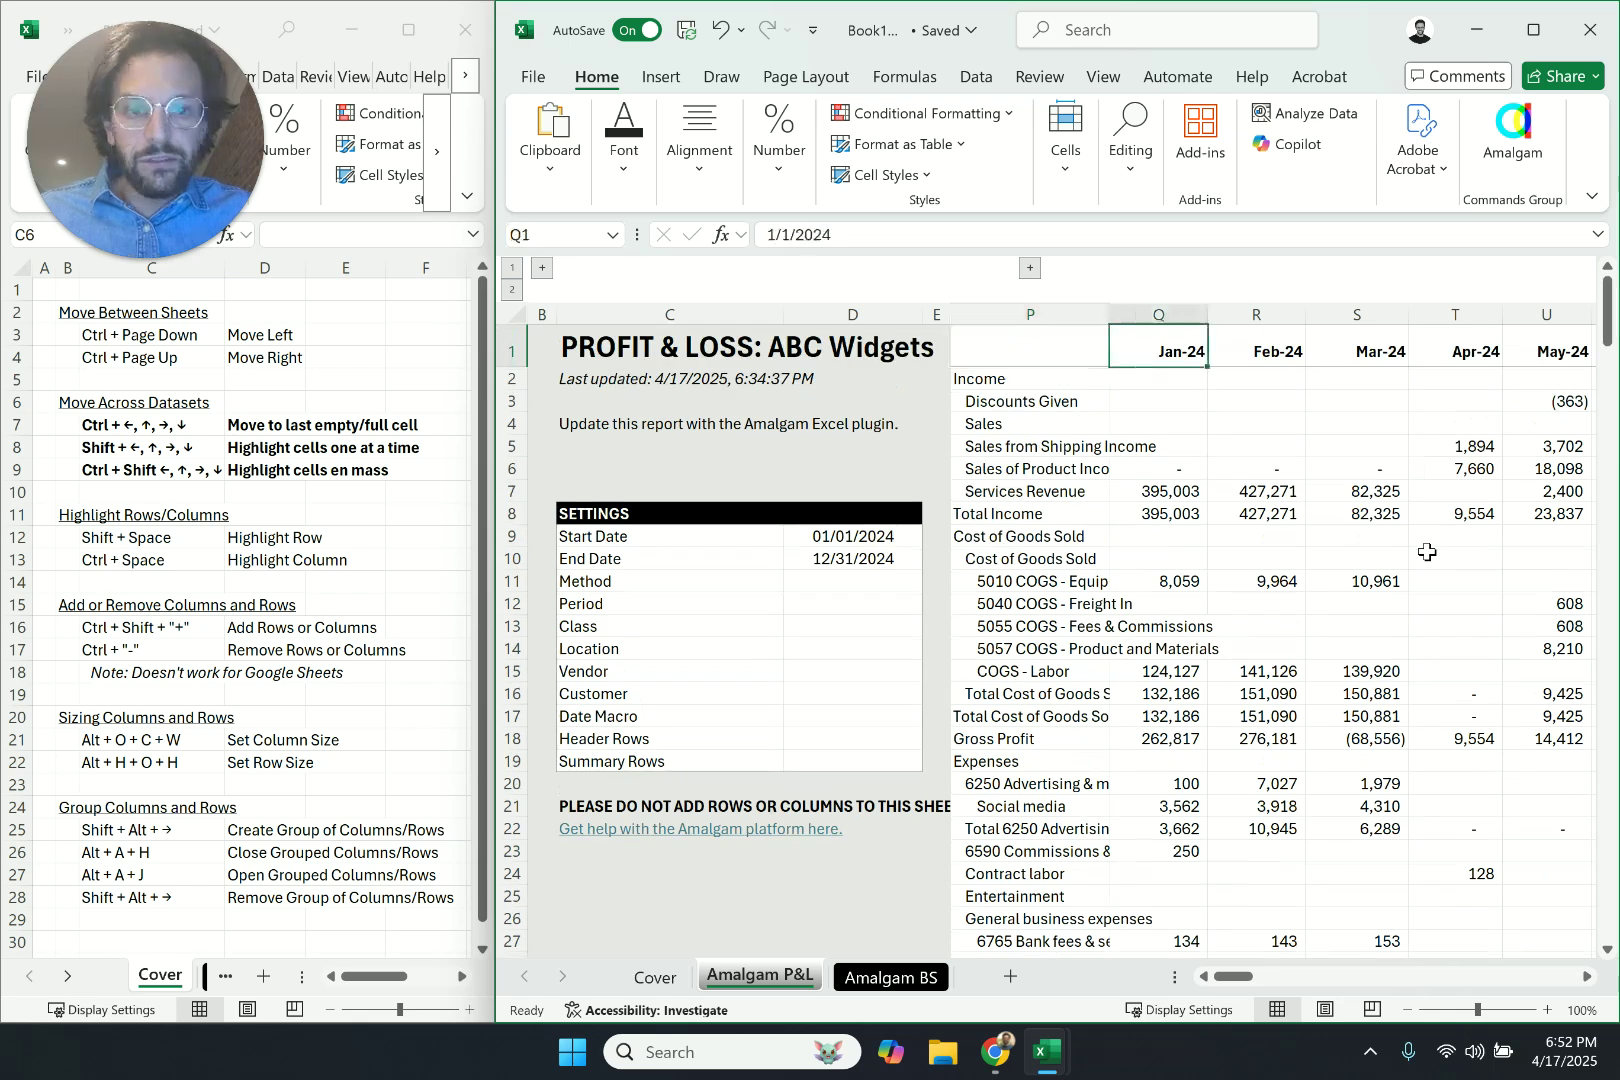
key("ctrl+Right")
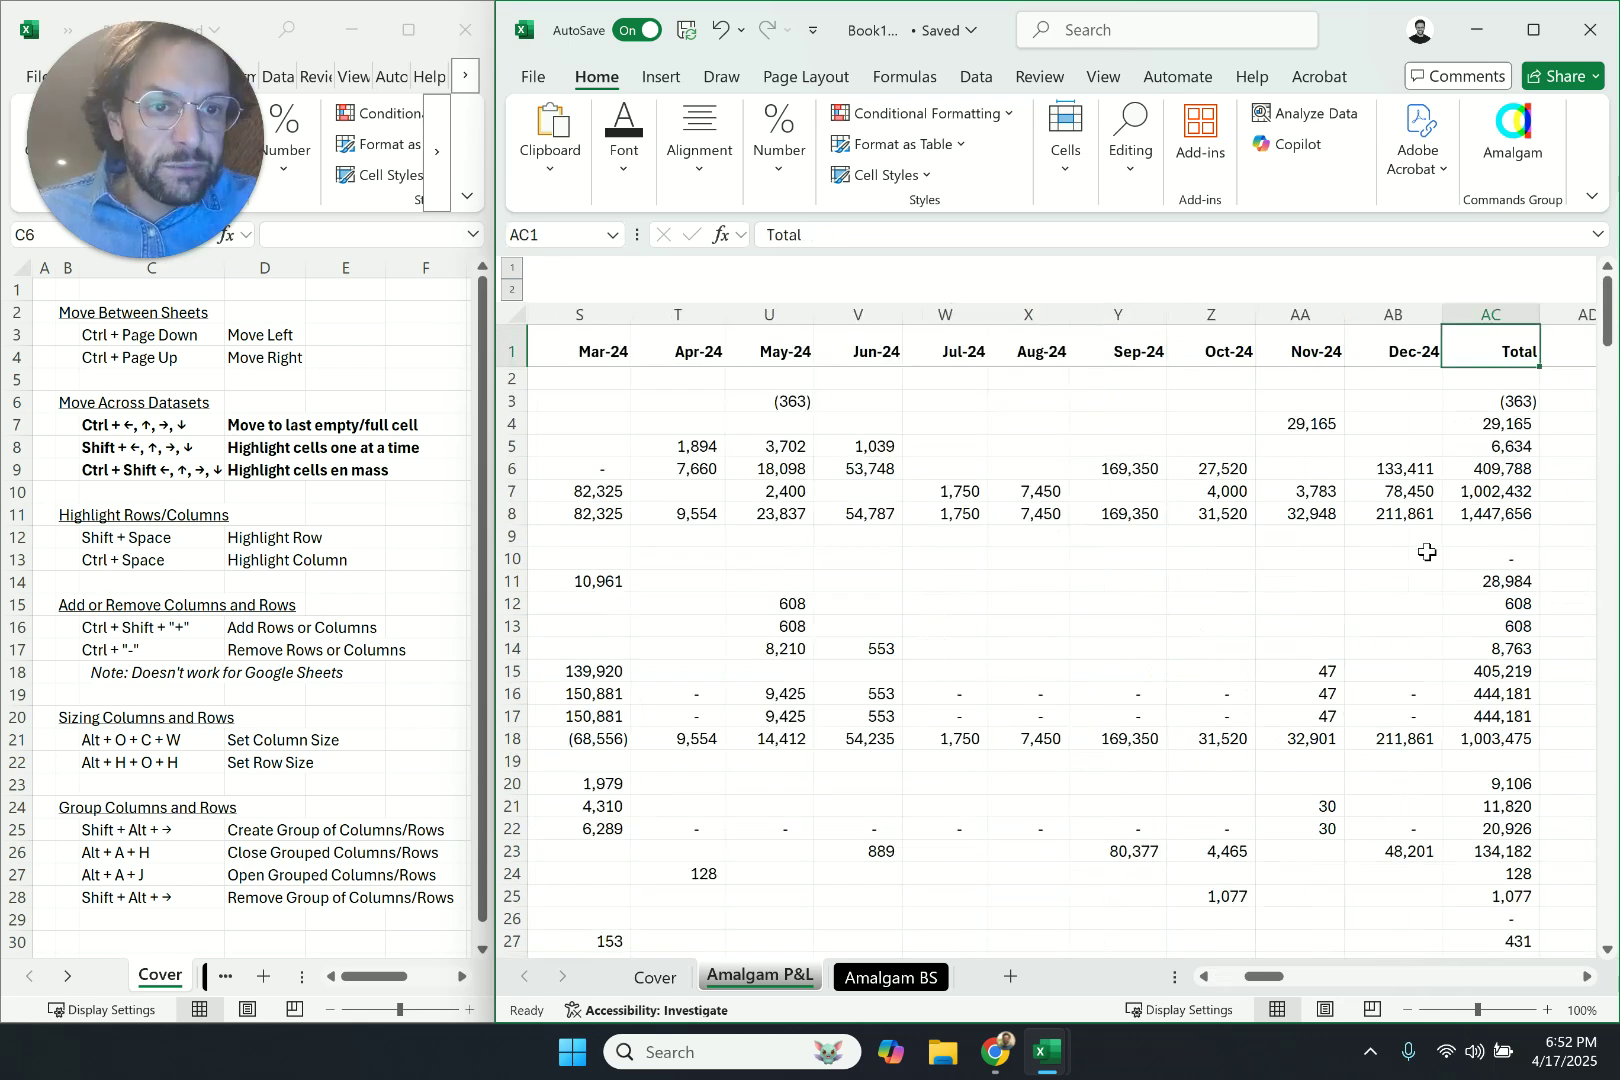
key("ctrl+Left")
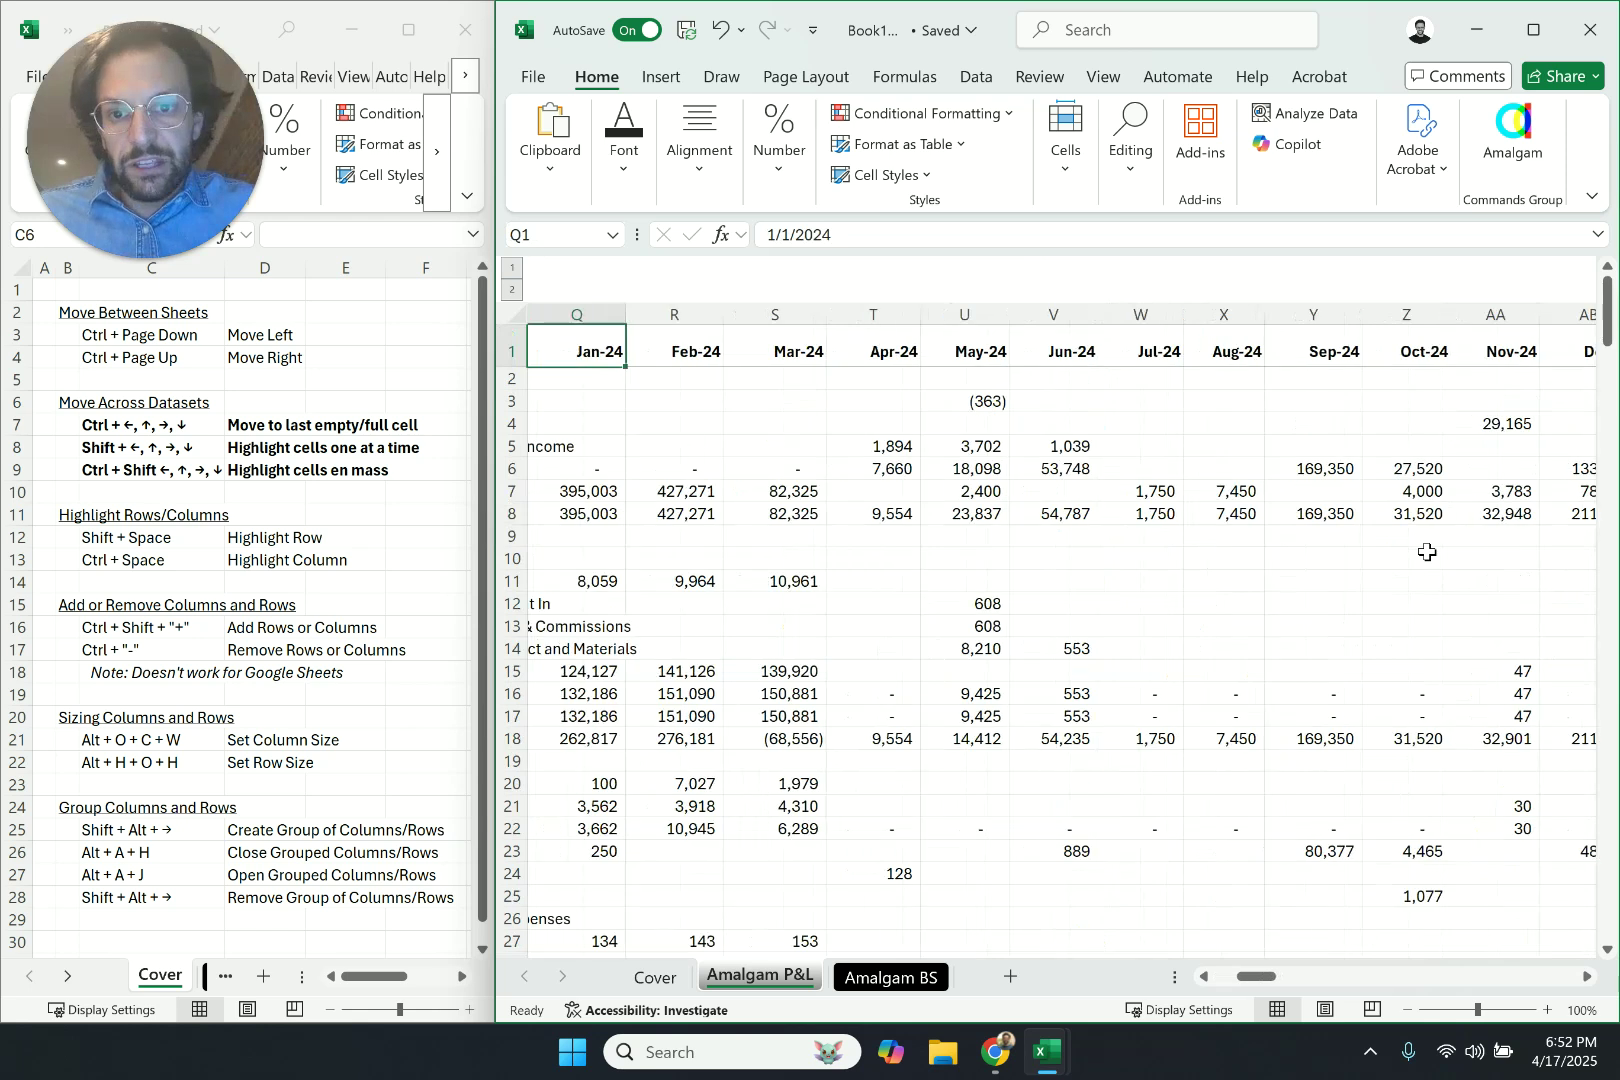
key("ctrl+Left")
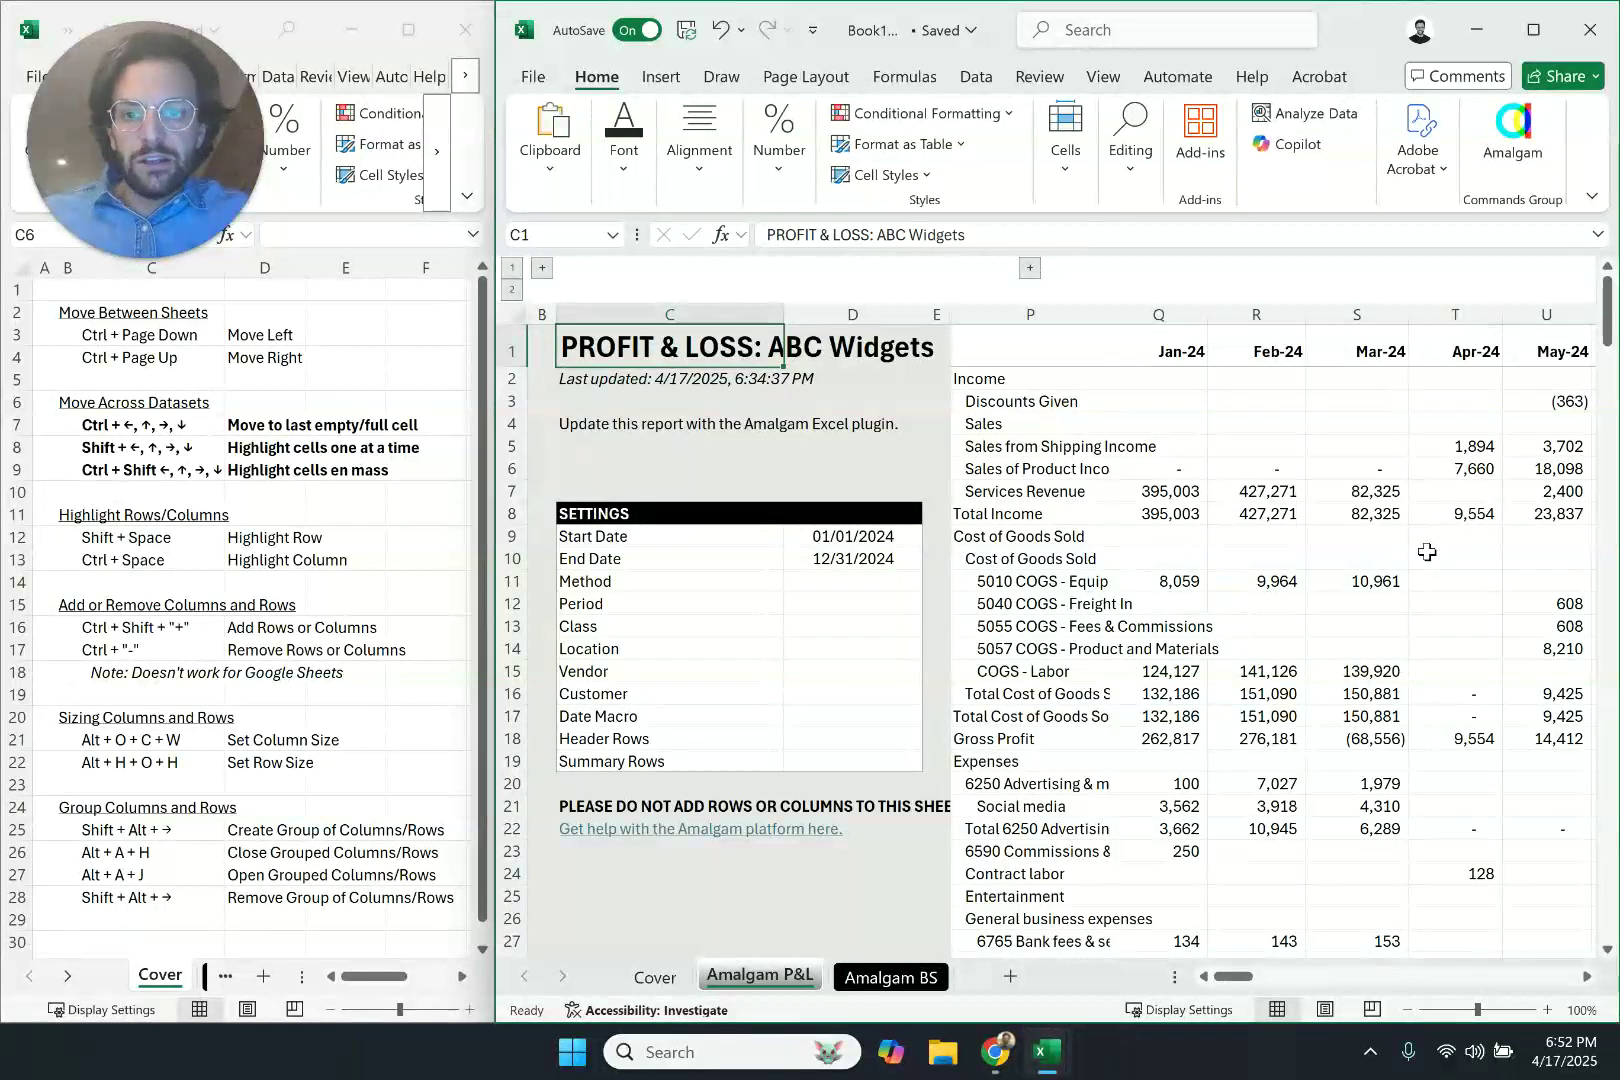
Move cell by cell from the title to the Jan-24 header, jump back to the title, and jump across to the Total header
key("Right")
key("Right")
key("Right")
key("Right")
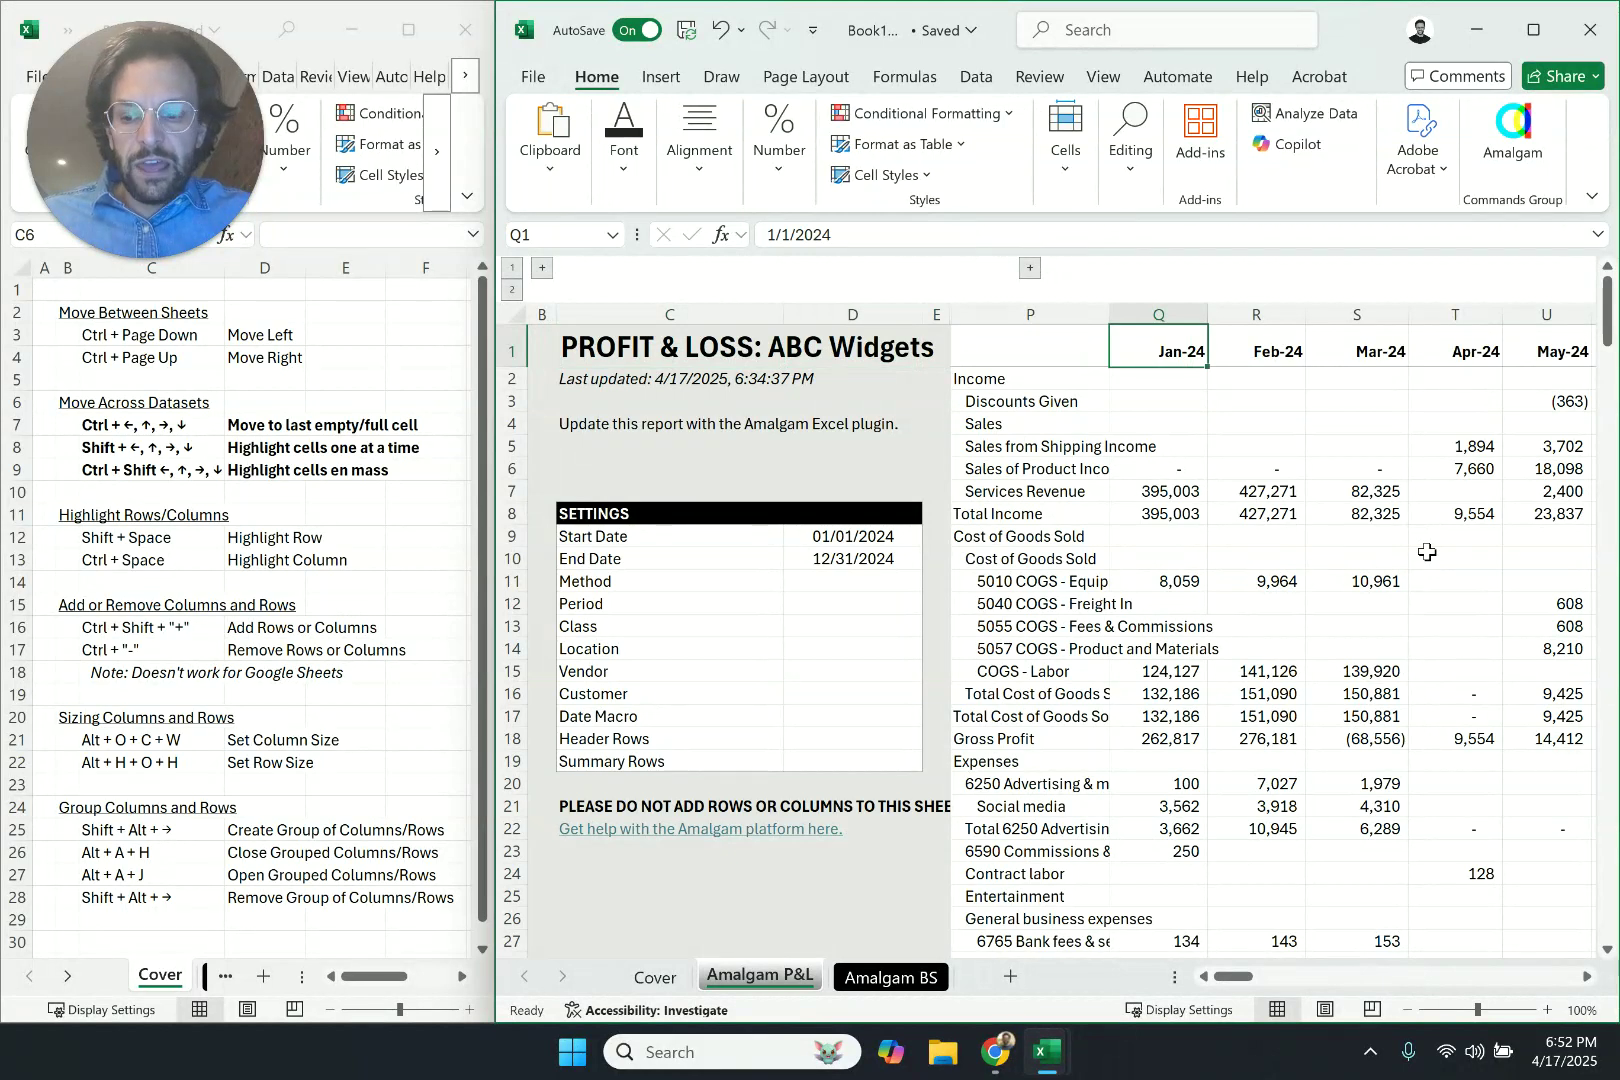
key("ctrl+Left")
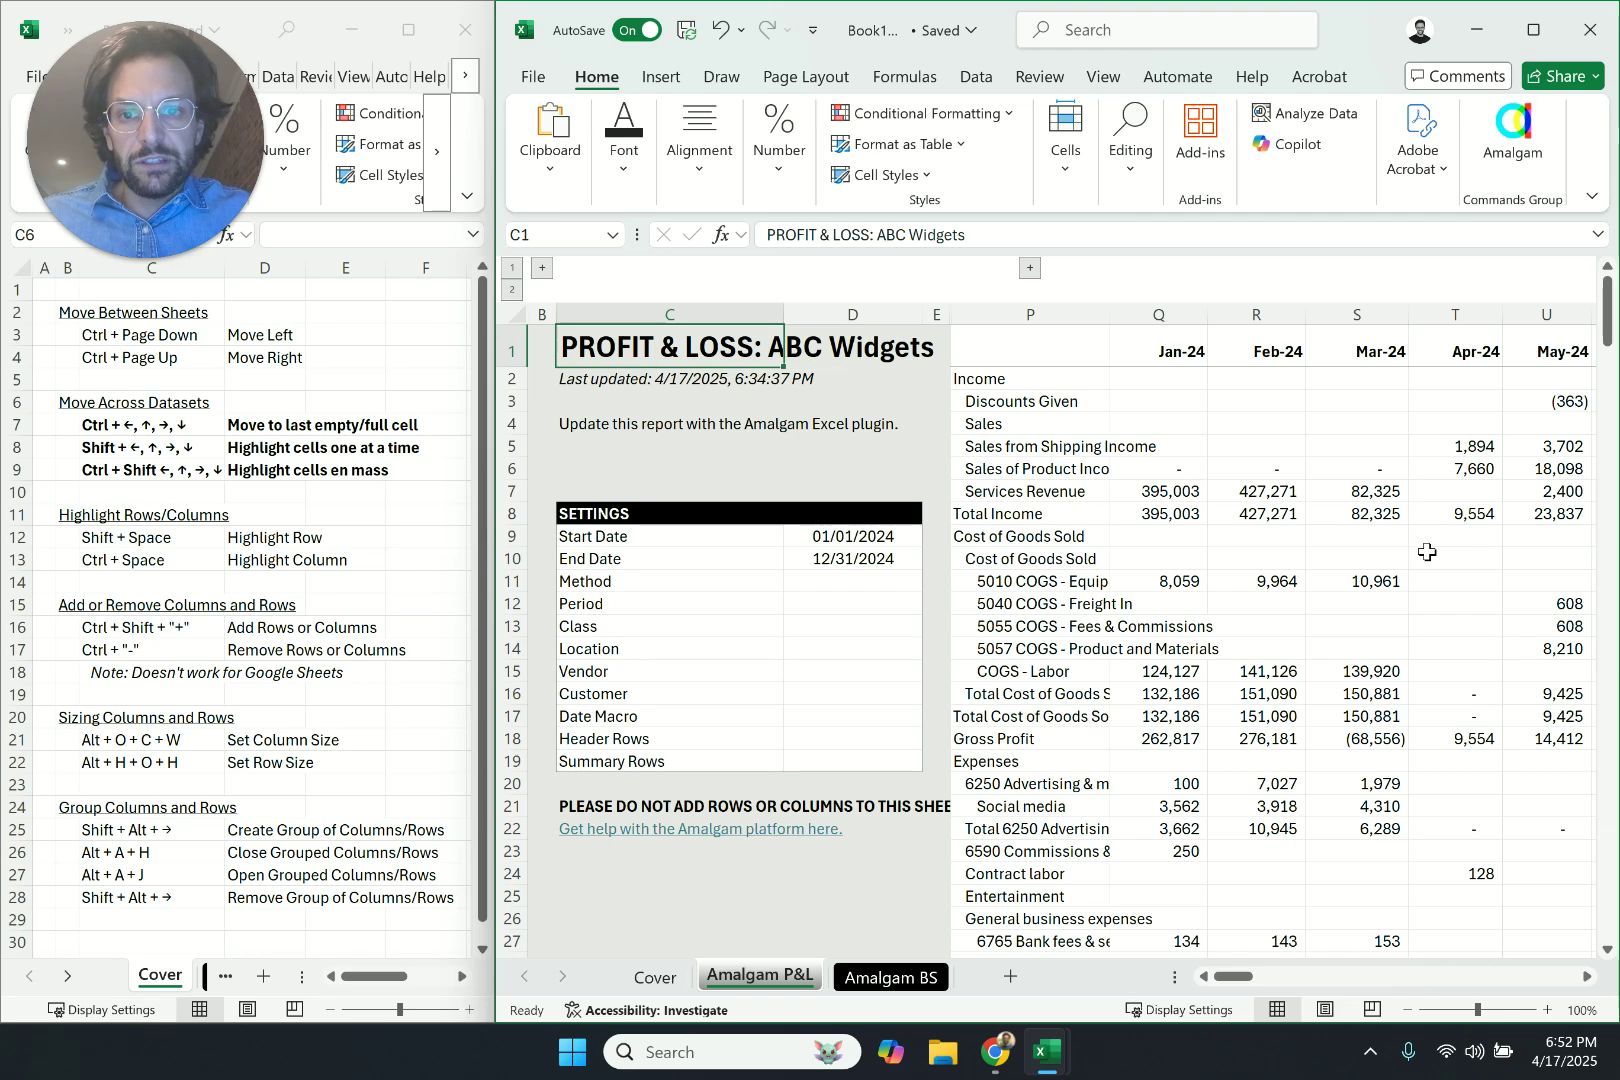
key("ctrl+Right")
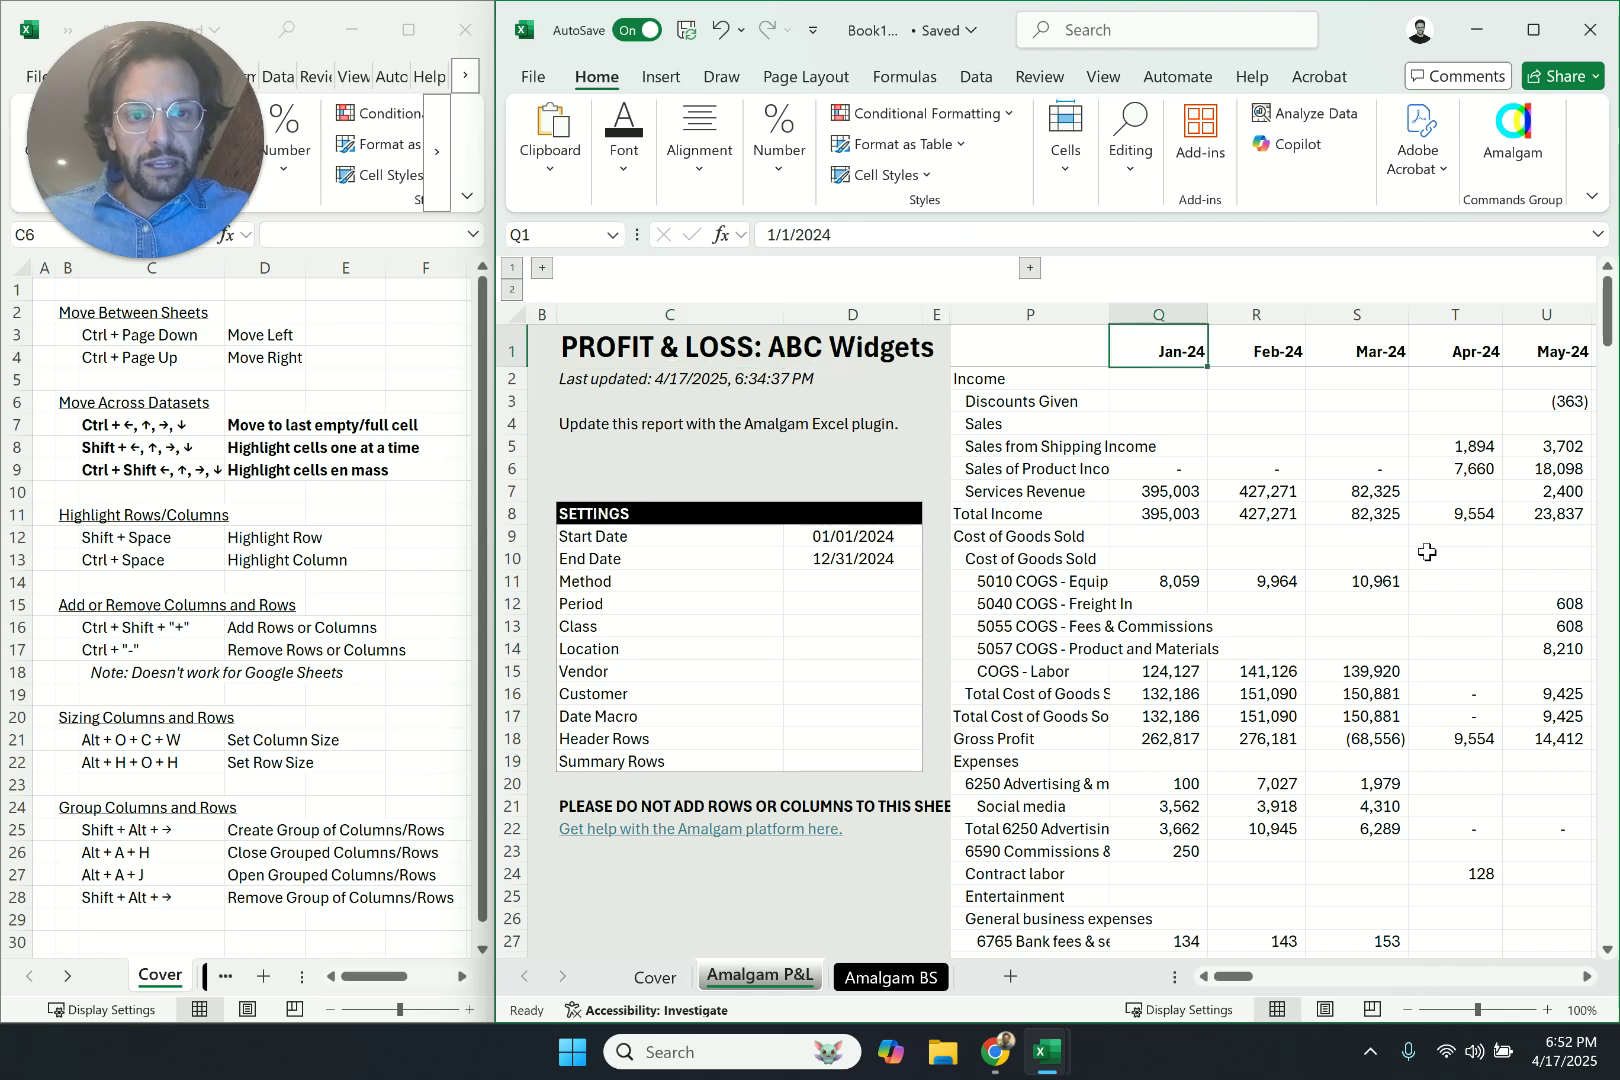
key("ctrl+Right")
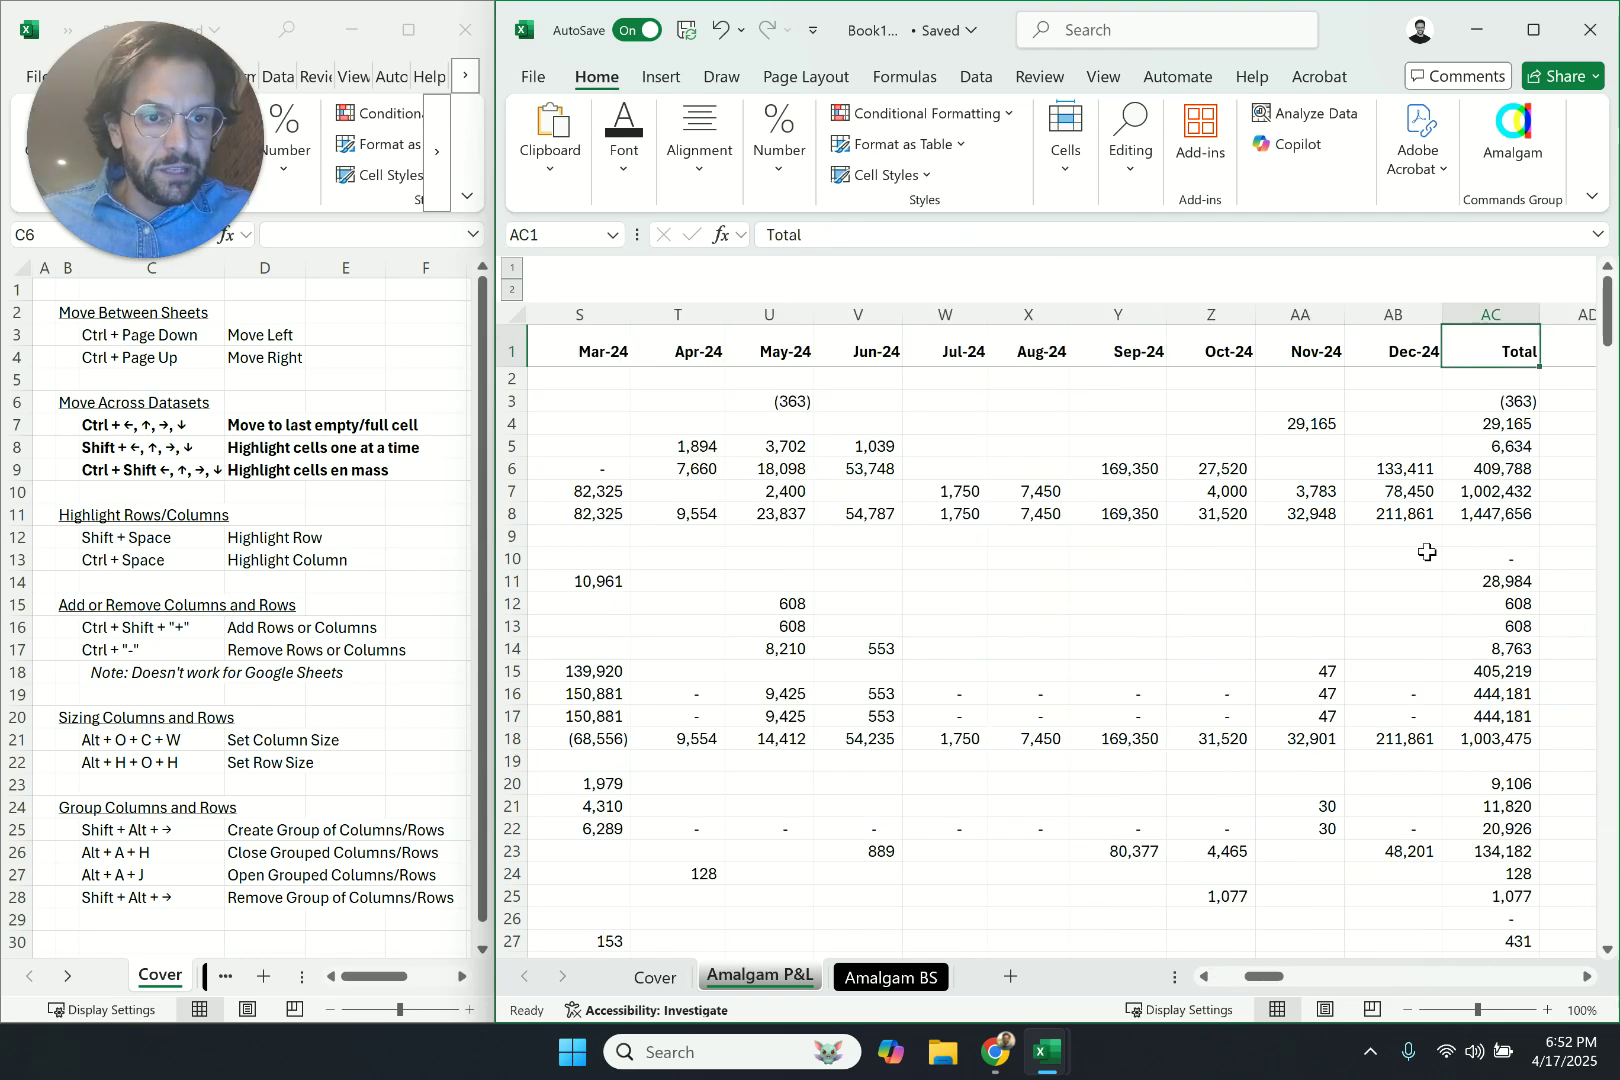
Return to the report title and move the active cell to the Income label in P2
key("ctrl+Left")
key("ctrl+Left")
key("Right")
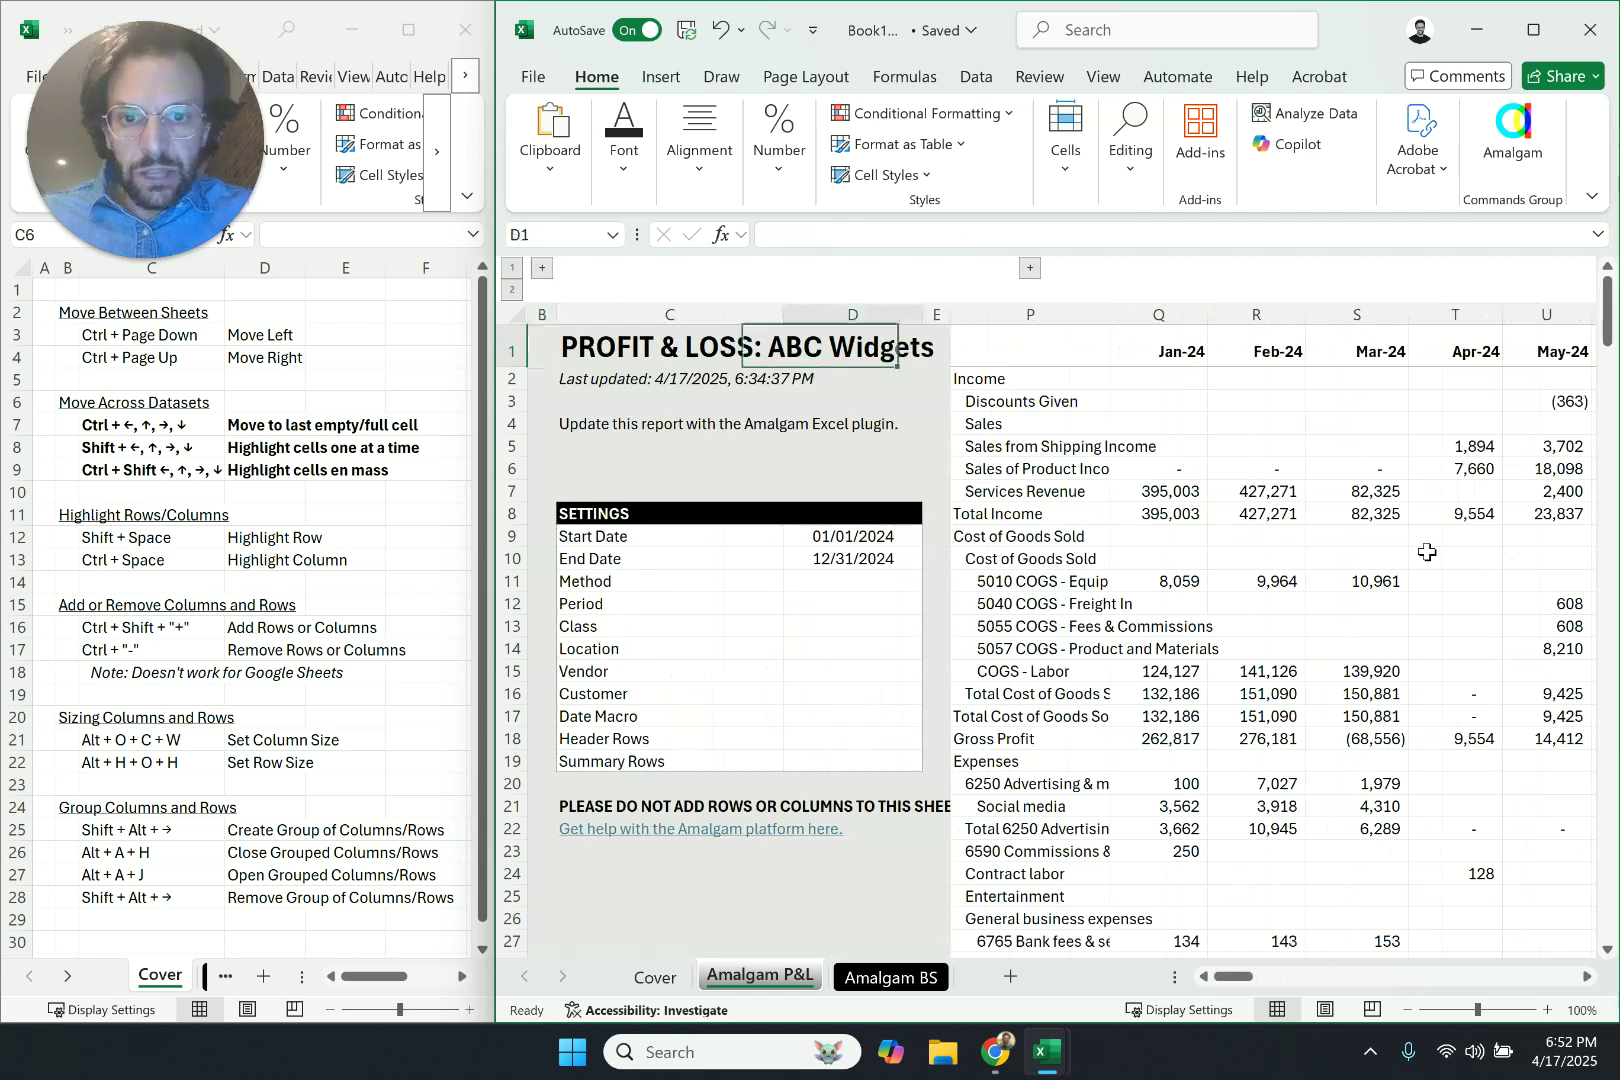
key("Right")
key("Right")
key("Down")
key("Down")
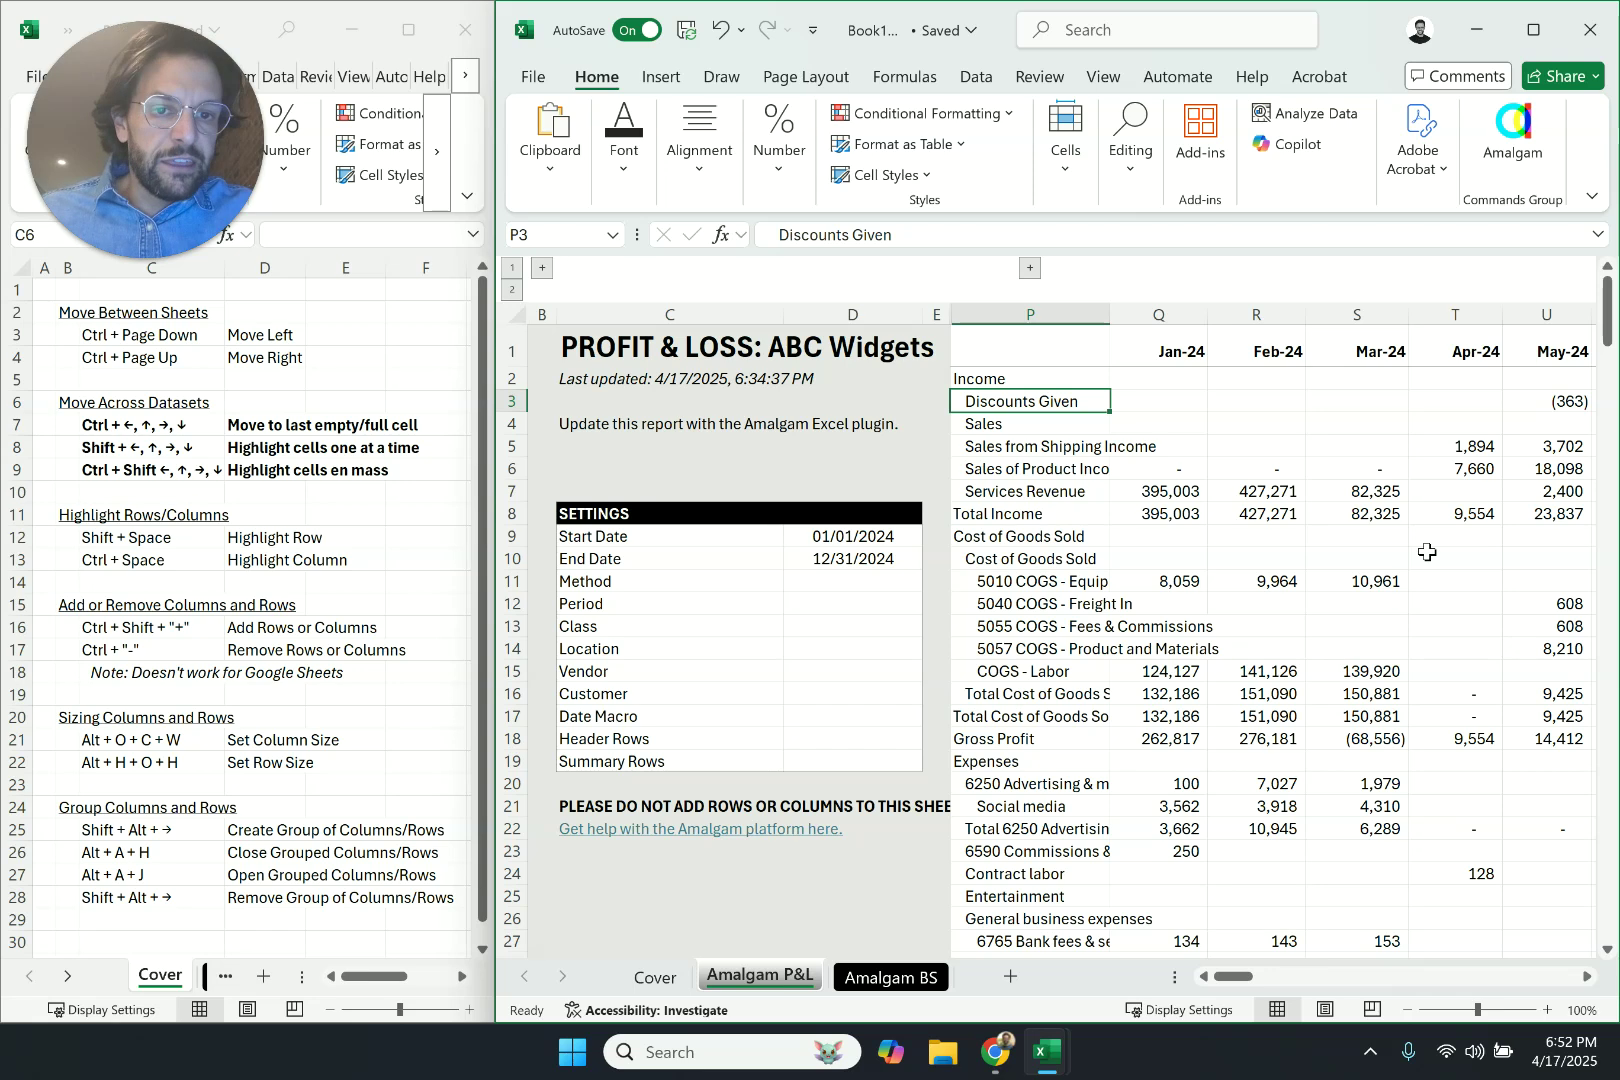
key("Up")
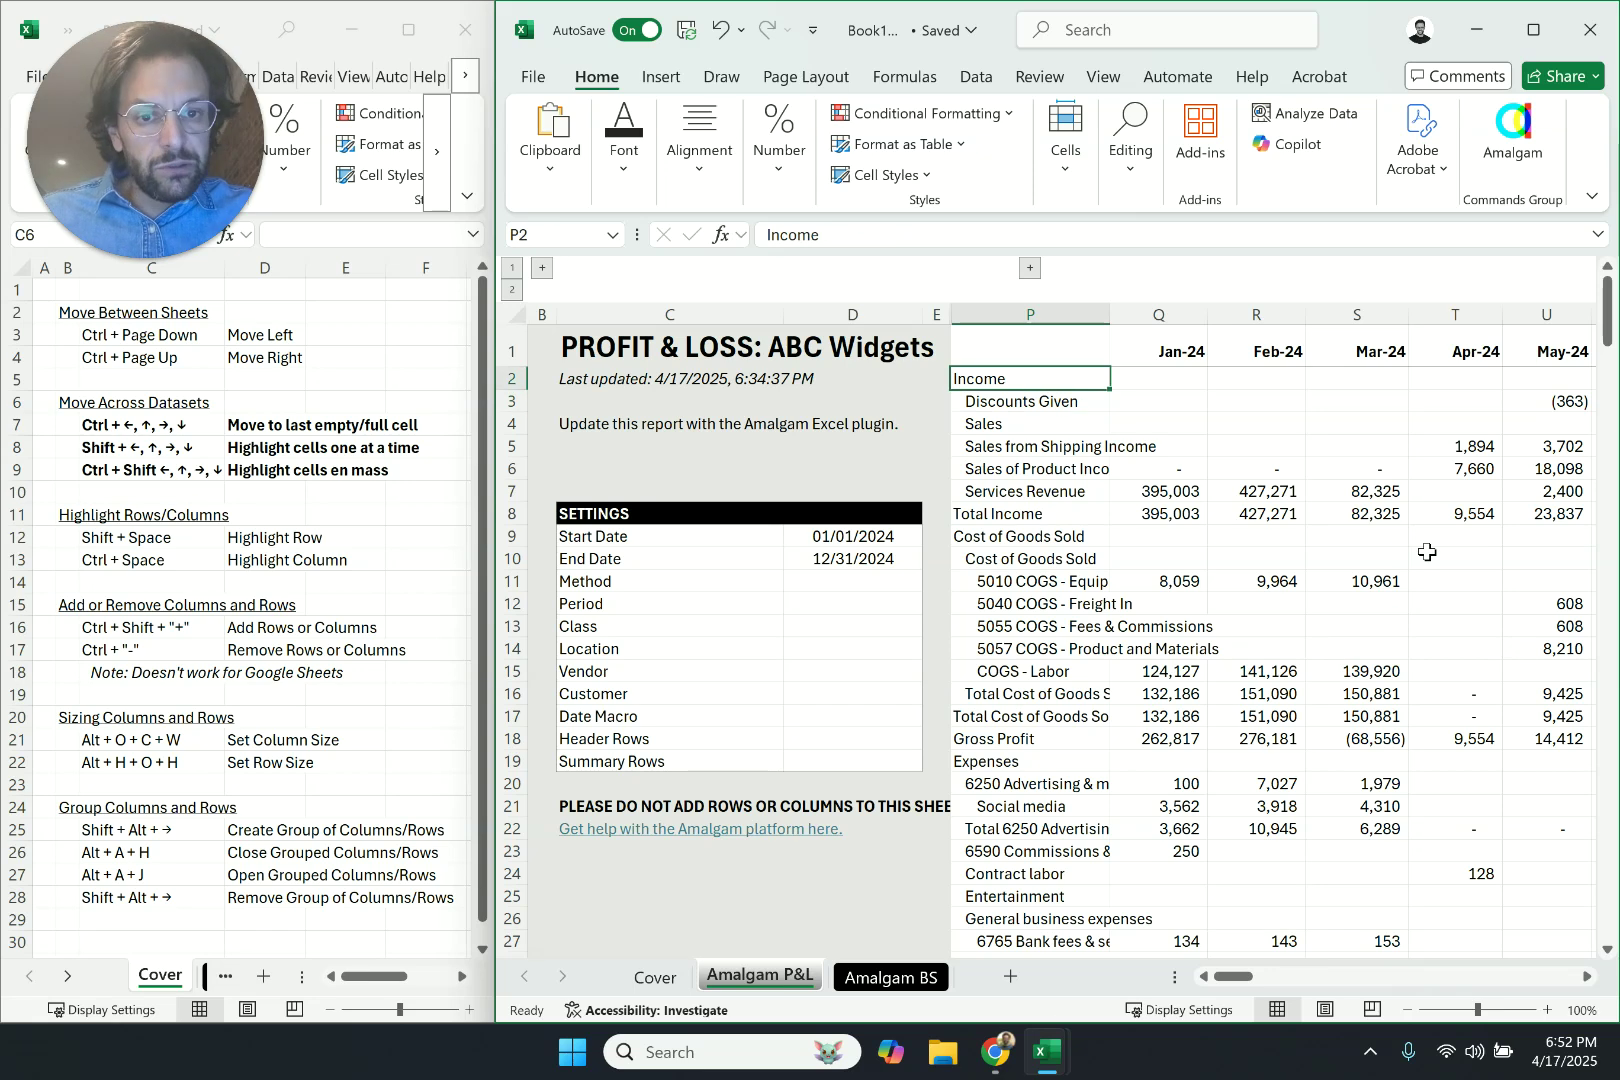
Select the income block from Income through Total Income for Jan-24 to May-24 (P2:U8) and fill it with yellow
key("shift+Down")
key("shift+Down")
key("shift+Down")
key("shift+Right")
key("shift+Right")
key("shift+Right")
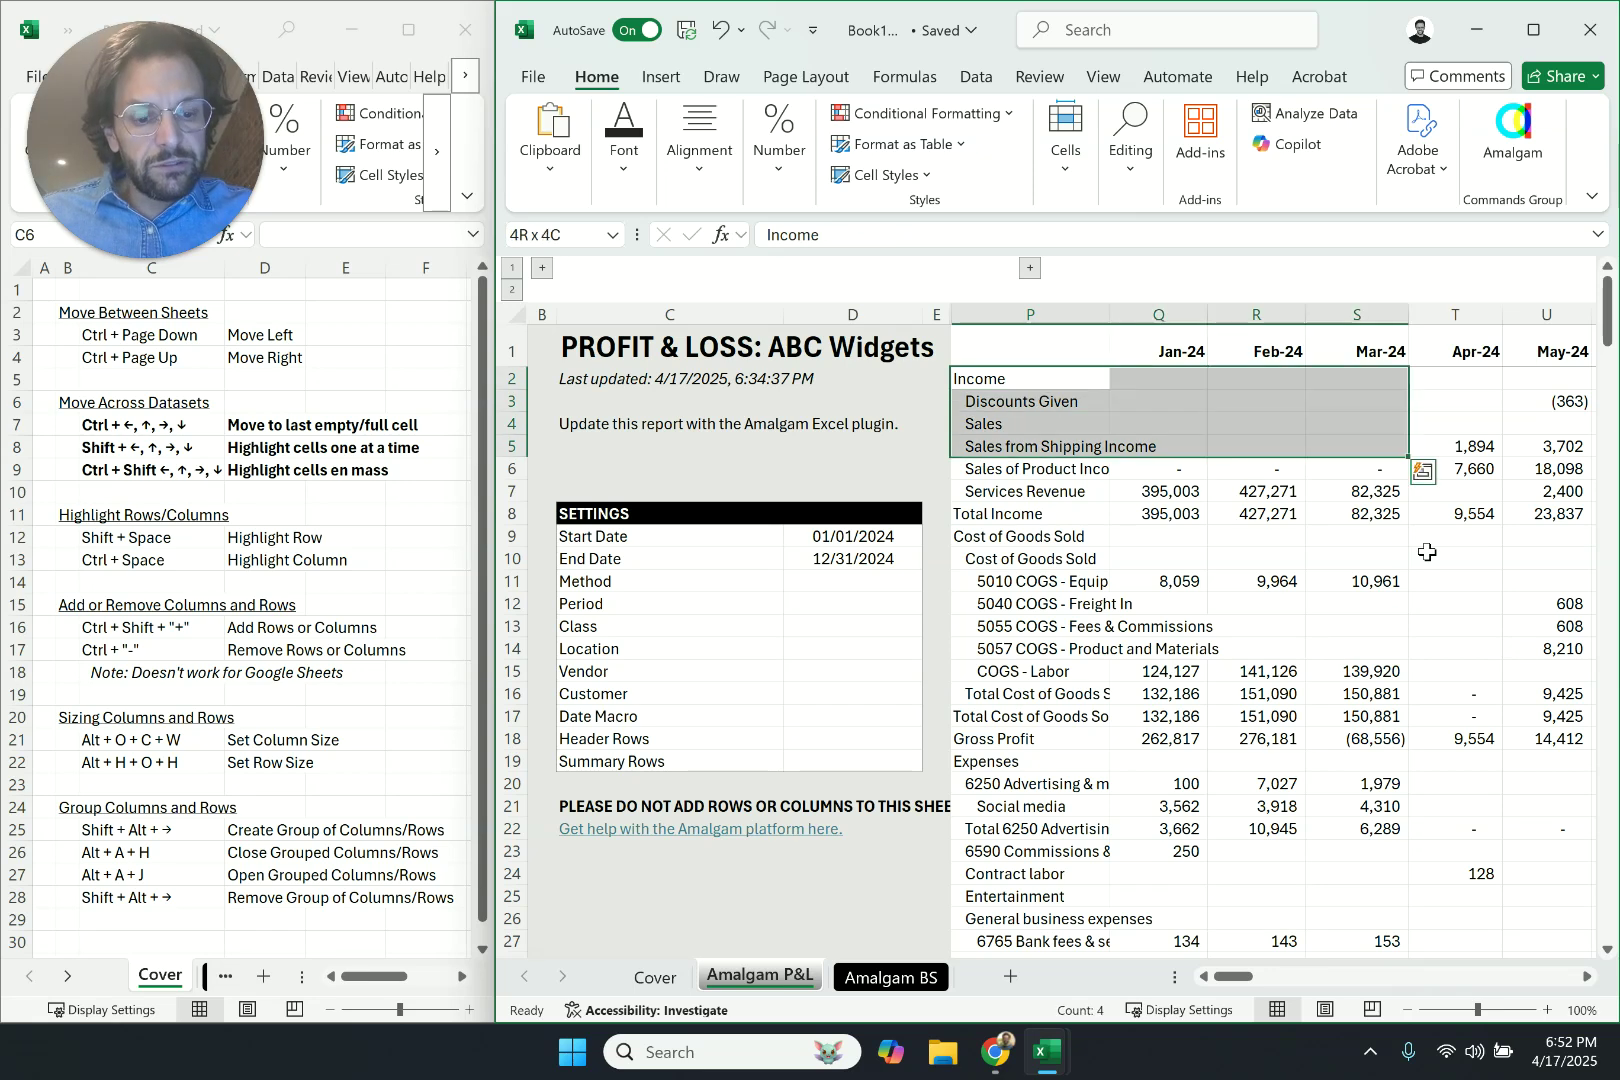
key("shift+Down")
key("shift+Down")
key("shift+Down")
key("shift+Right")
key("shift+Right")
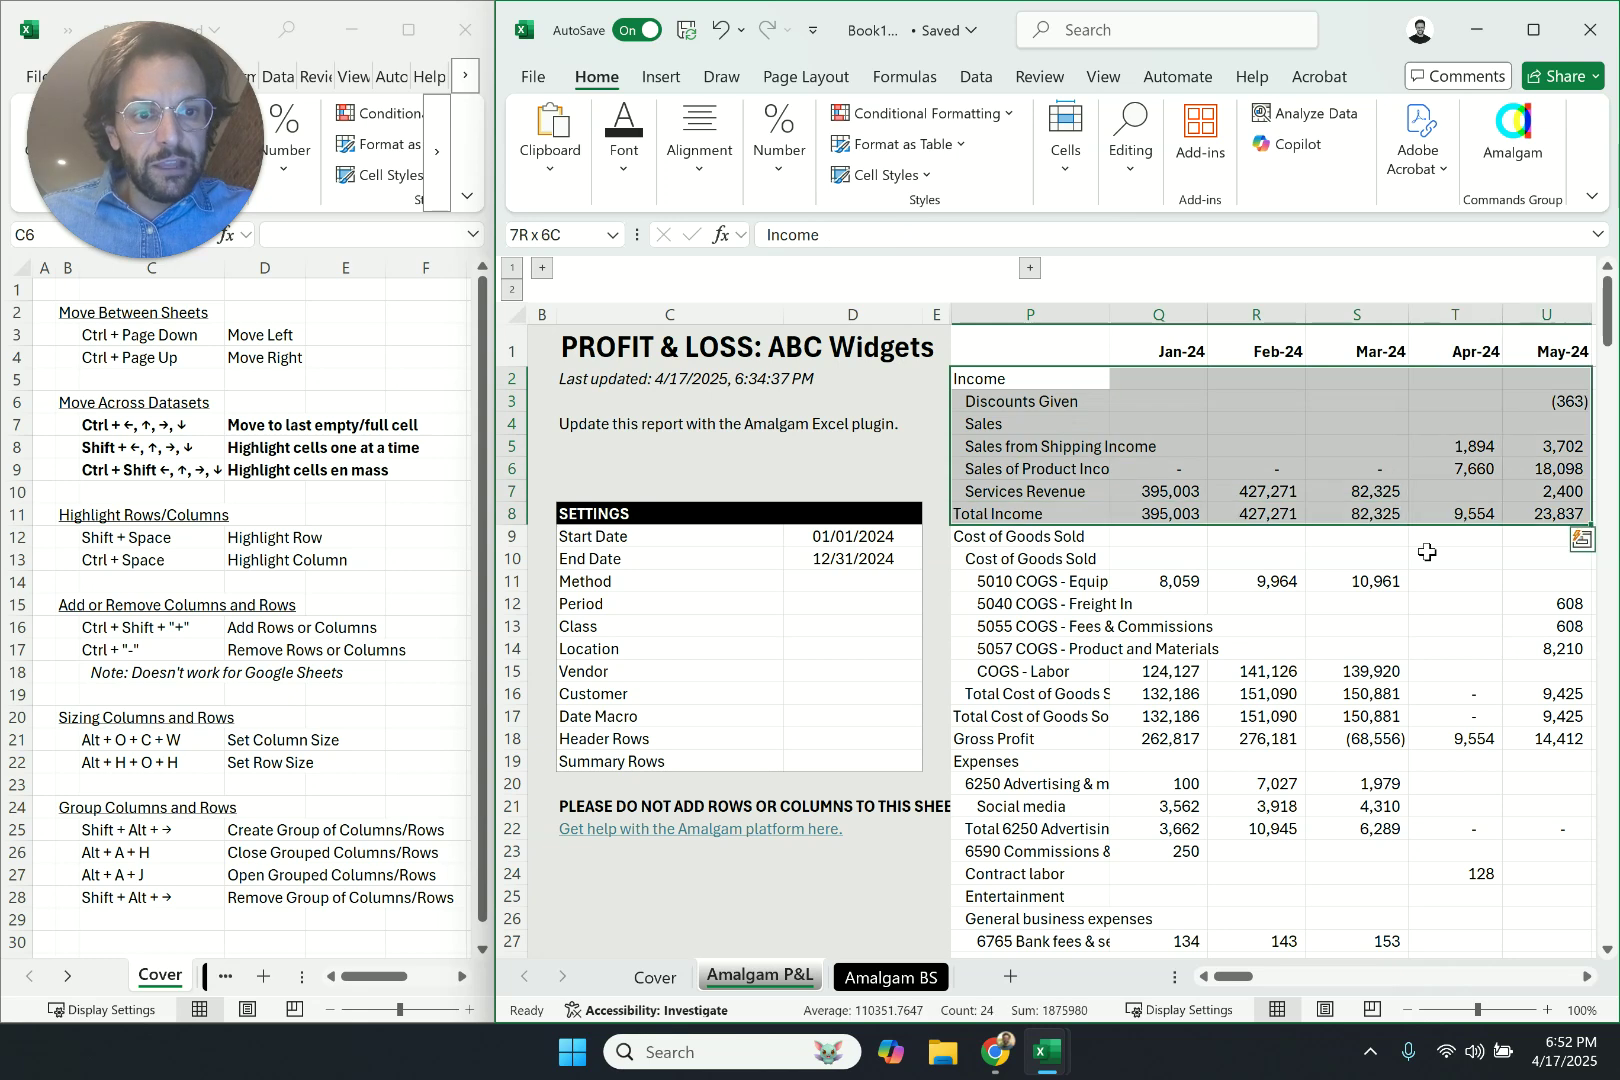
left_click(629, 177)
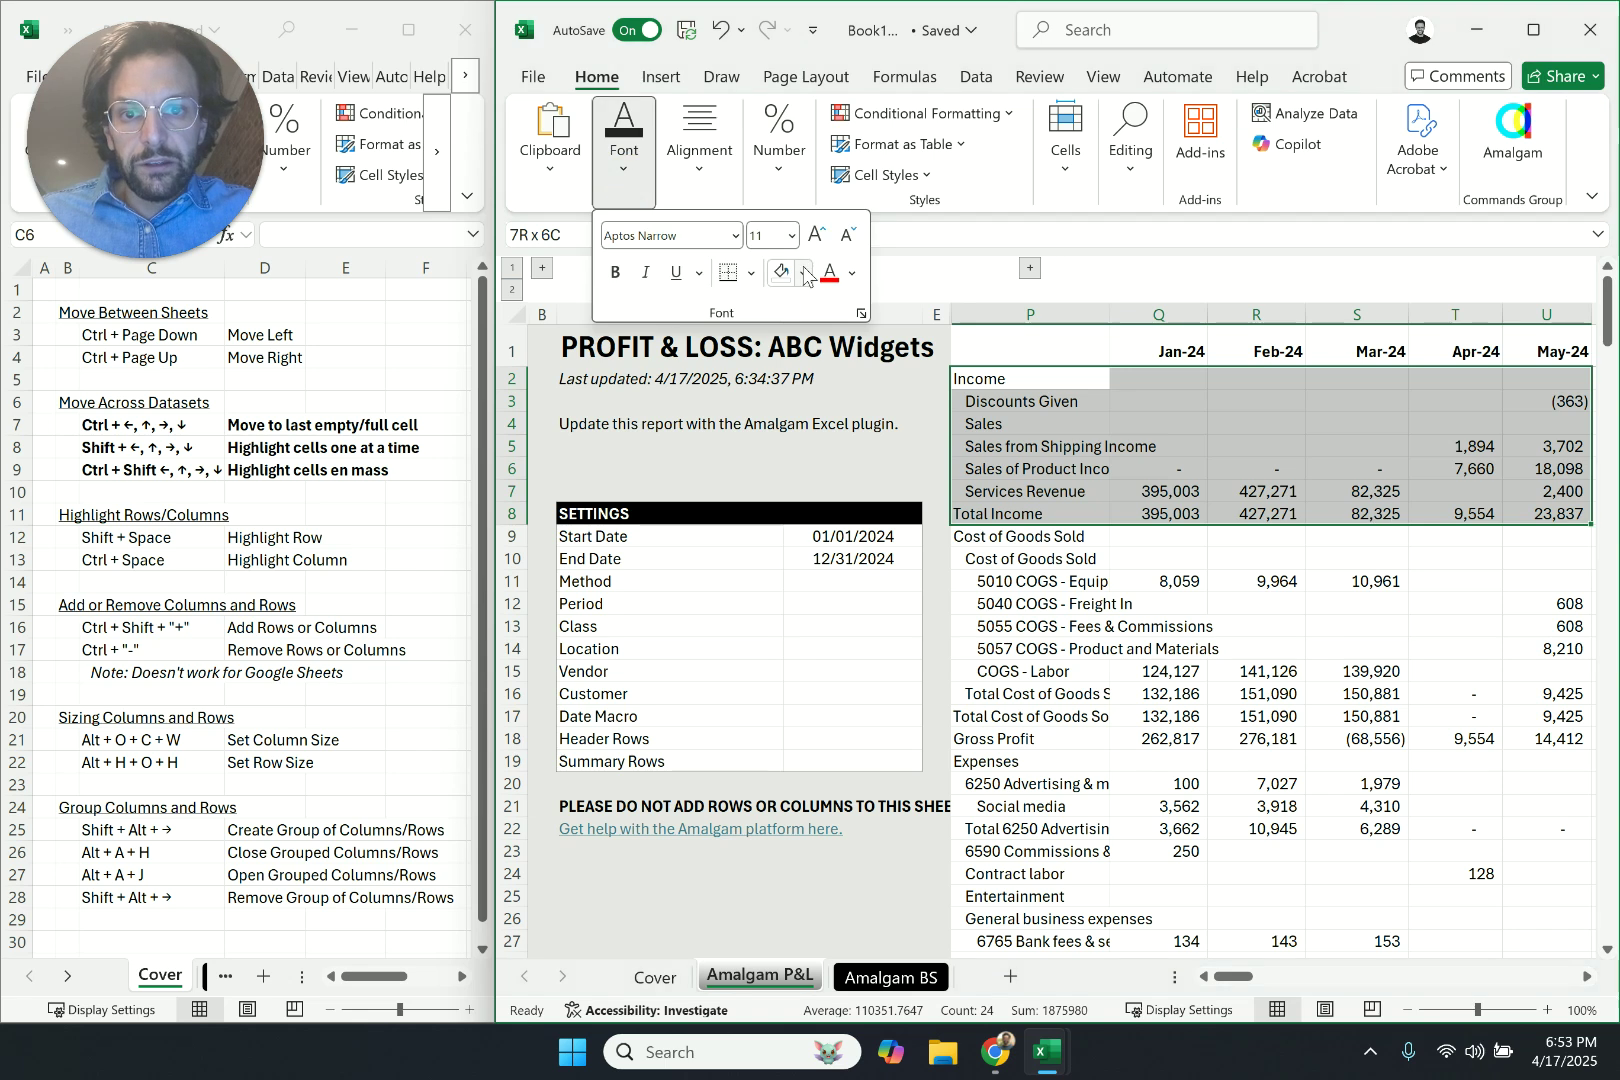
left_click(802, 273)
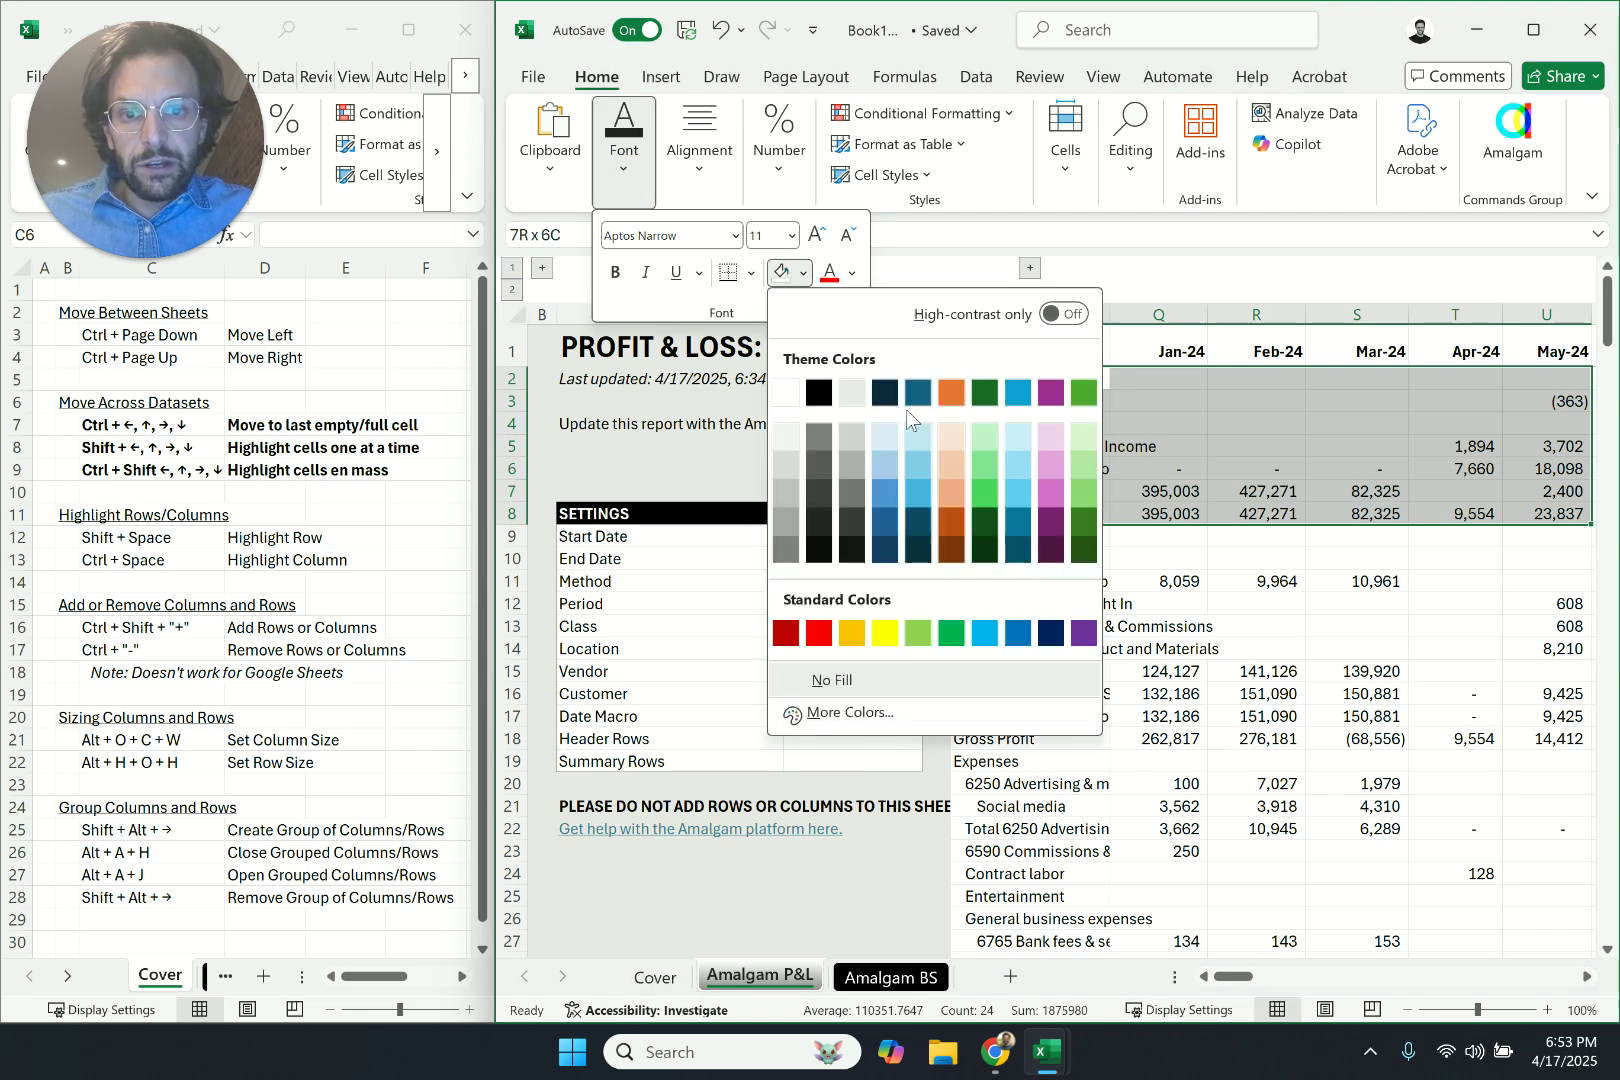
left_click(884, 632)
left_click(1176, 655)
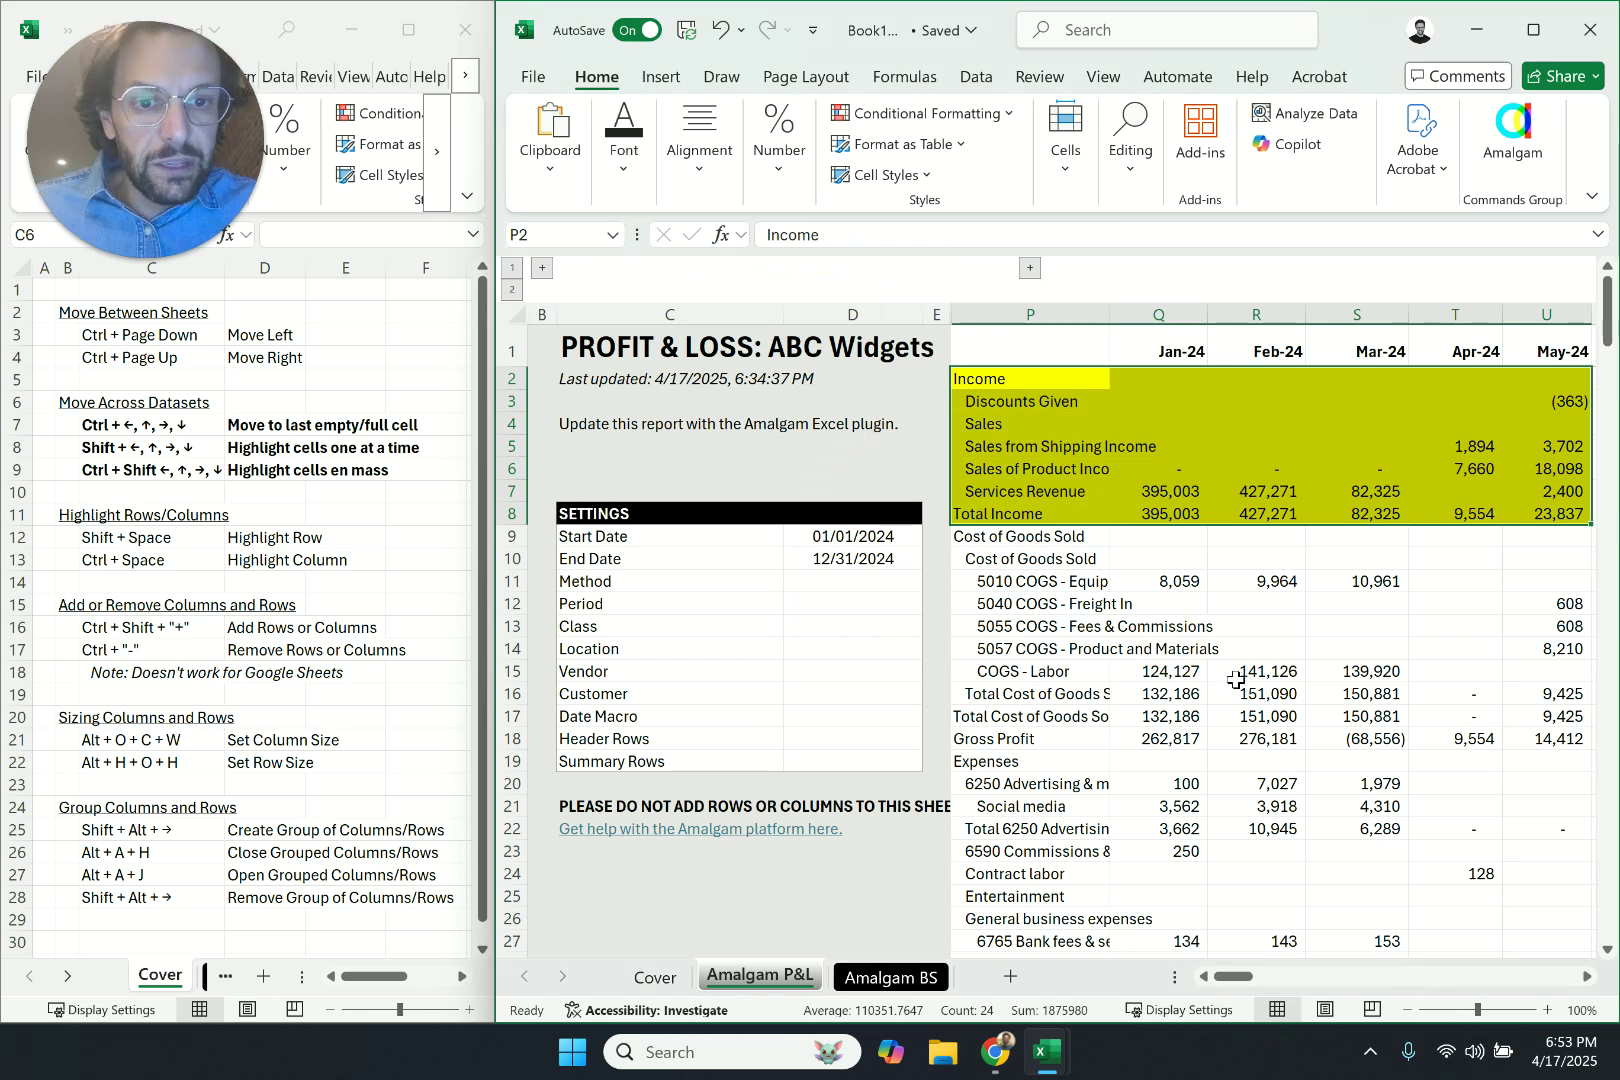
key("Left")
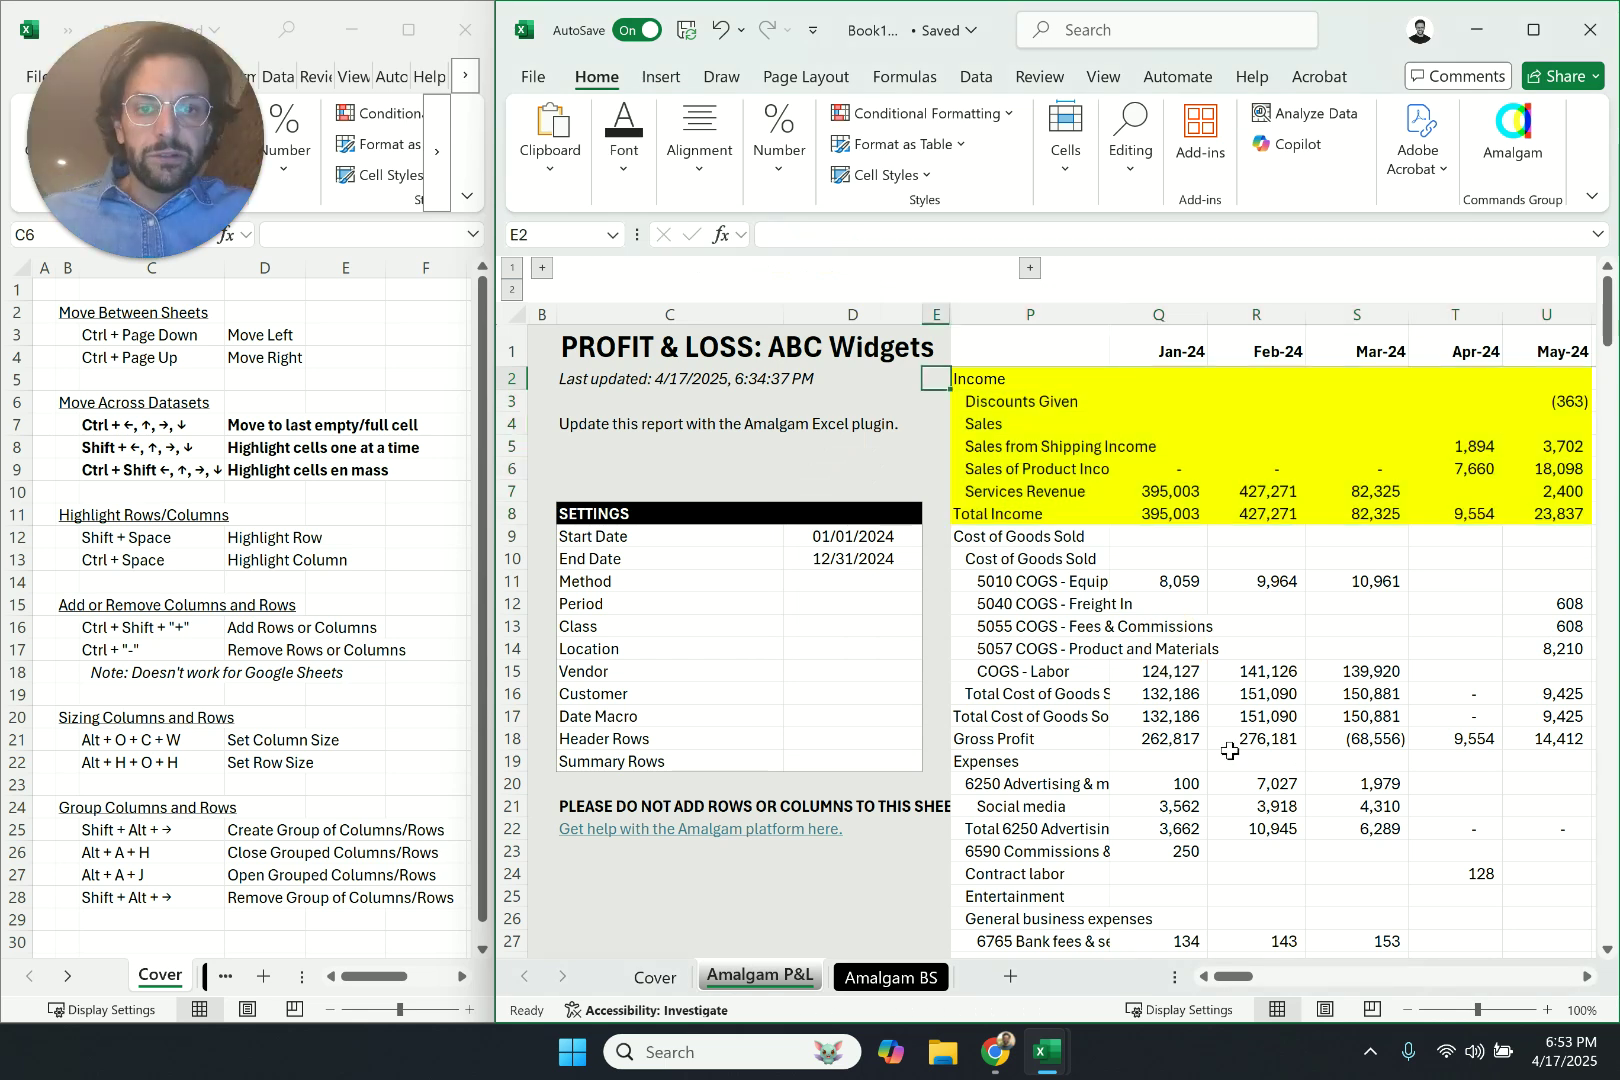
Extend a selection cell by cell from the Income label down to row 10 and across to Feb-24 (P2:R10)
key("Right")
key("shift+Down")
key("shift+Down")
key("shift+Down")
key("shift+Down")
key("shift+Down")
key("shift+Down")
key("shift+Right")
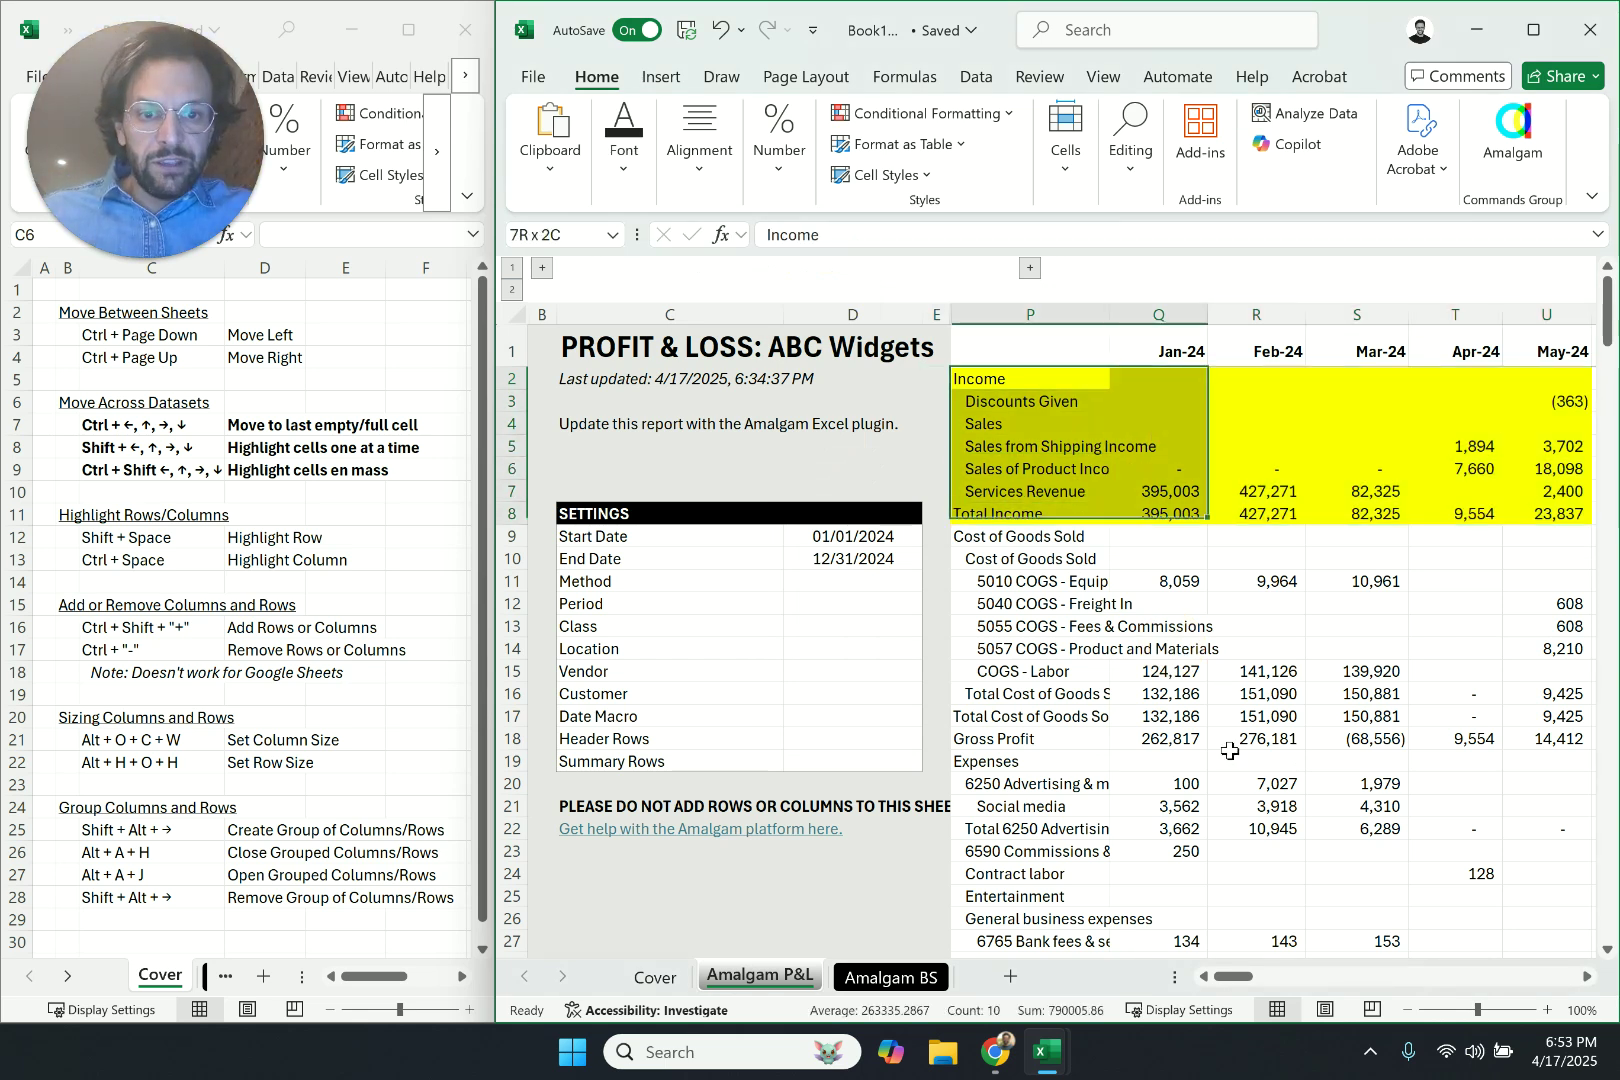
key("shift+Right")
key("shift+Down")
key("shift+Down")
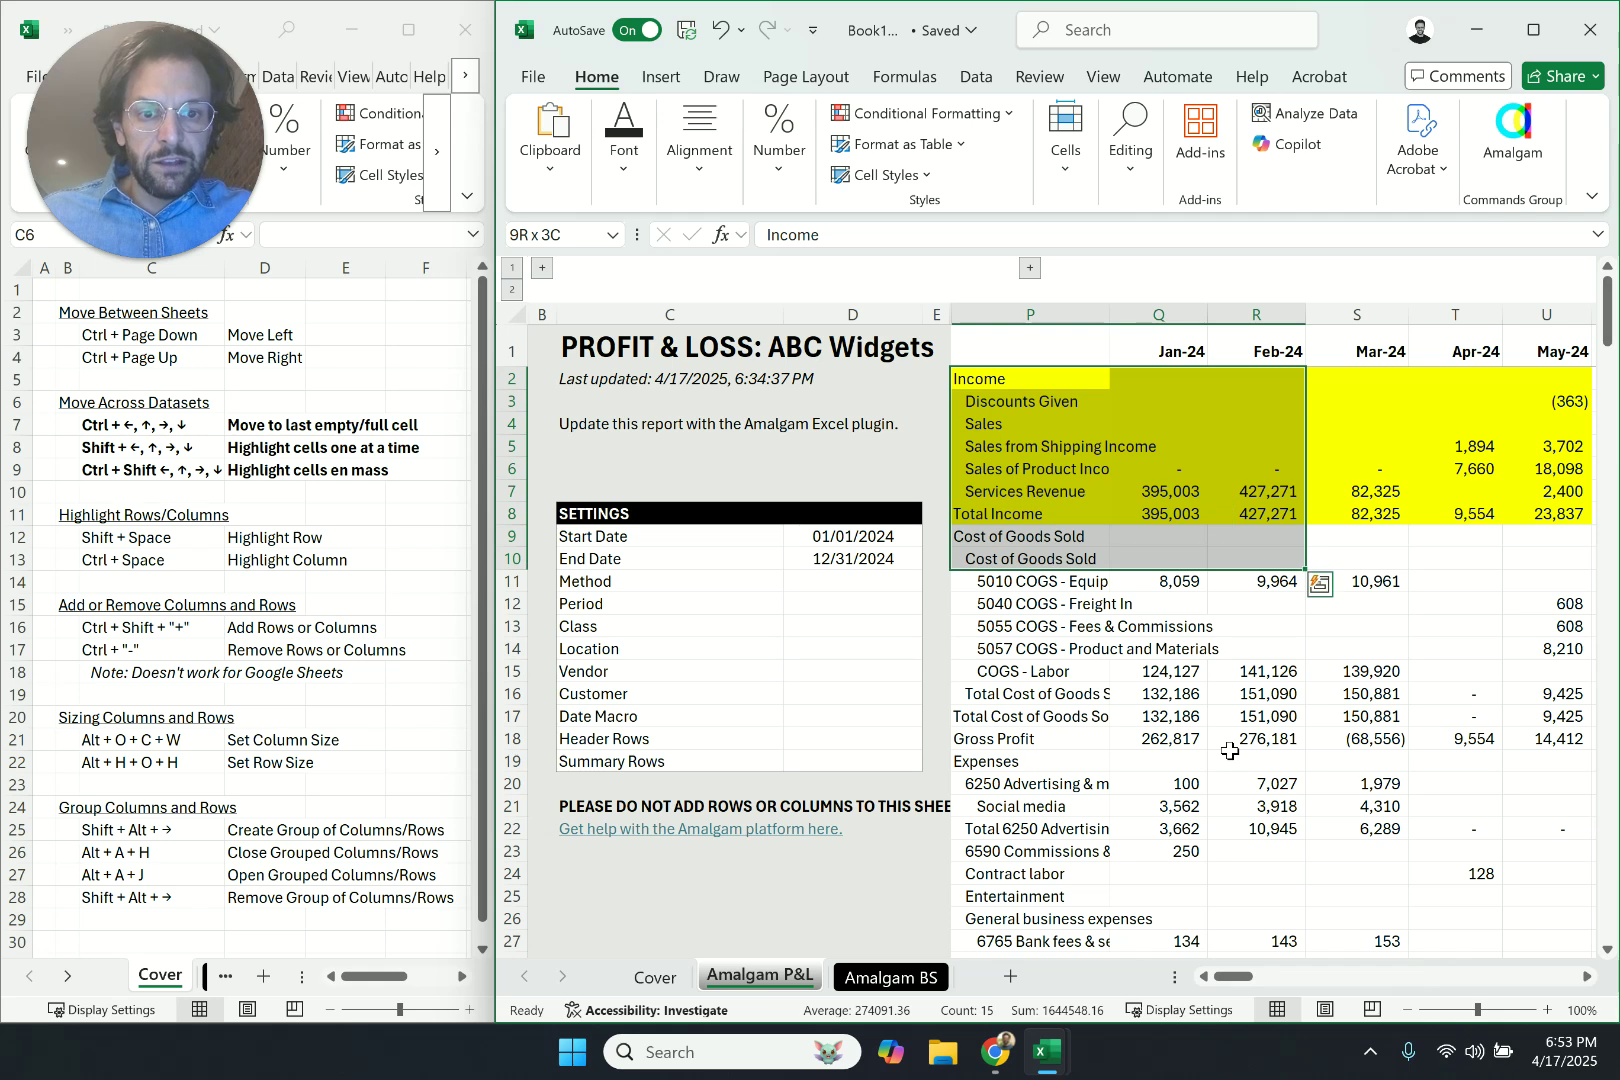
Undo the yellow fill on the income block and move to the blank cell above Income (P1)
key("Down")
key("ctrl+z")
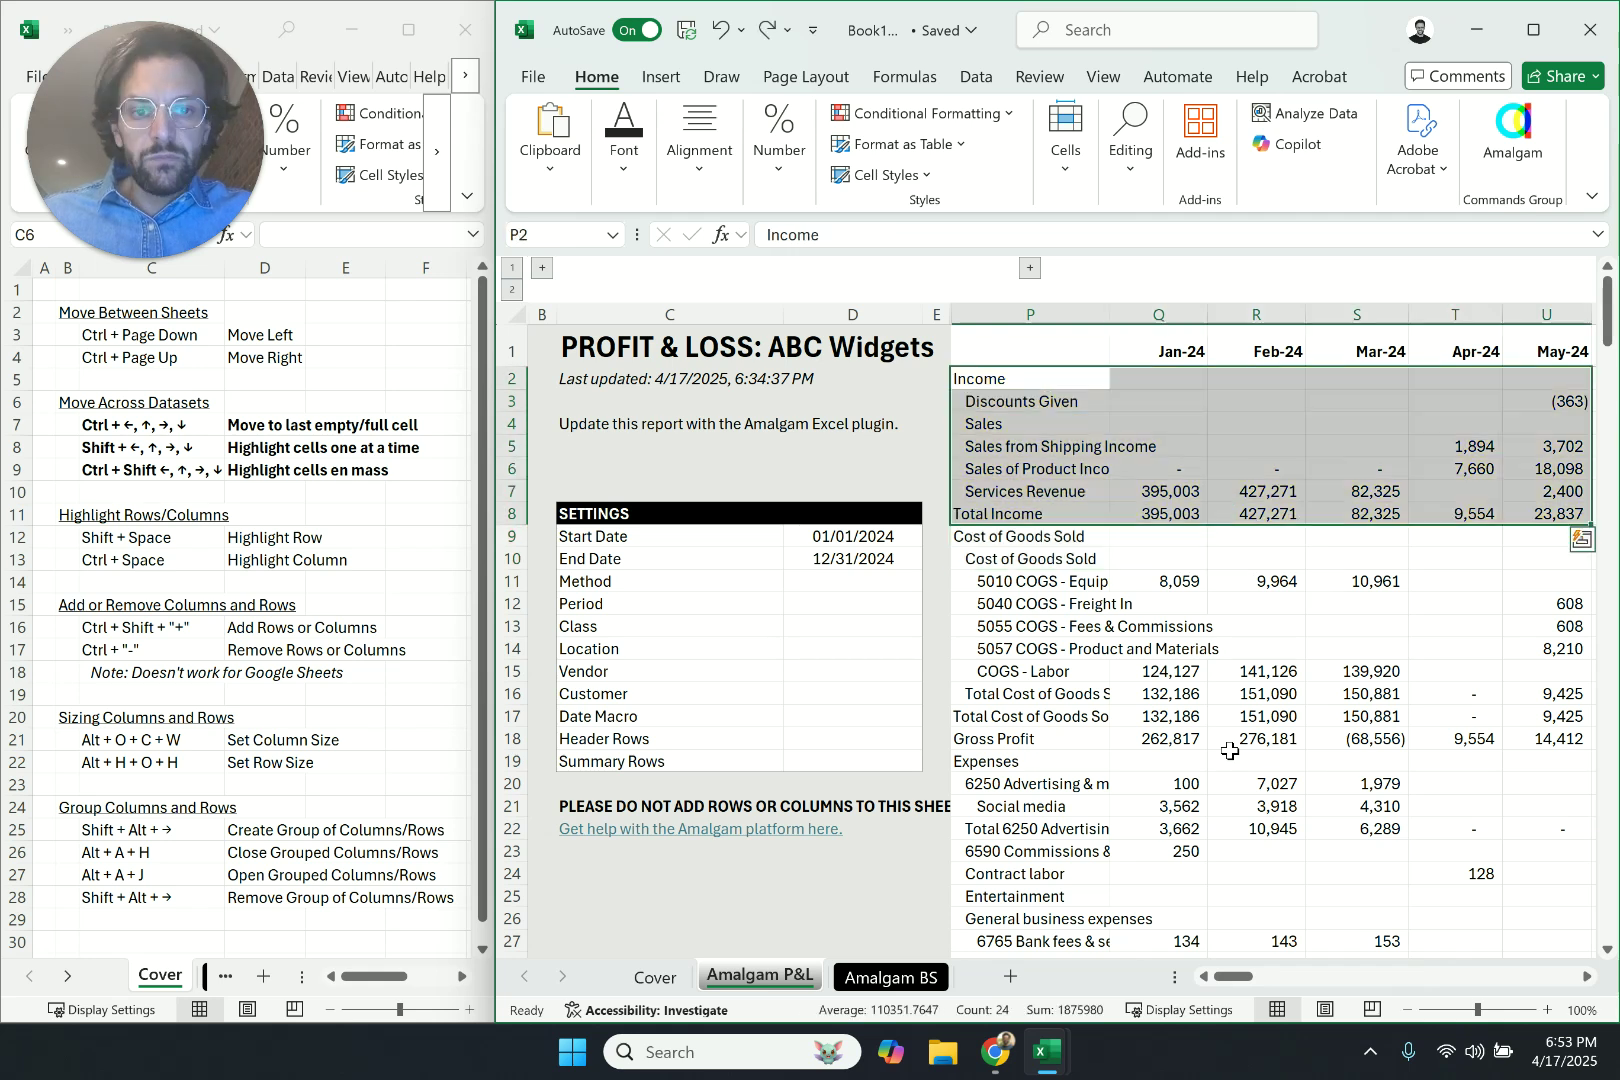
key("Up")
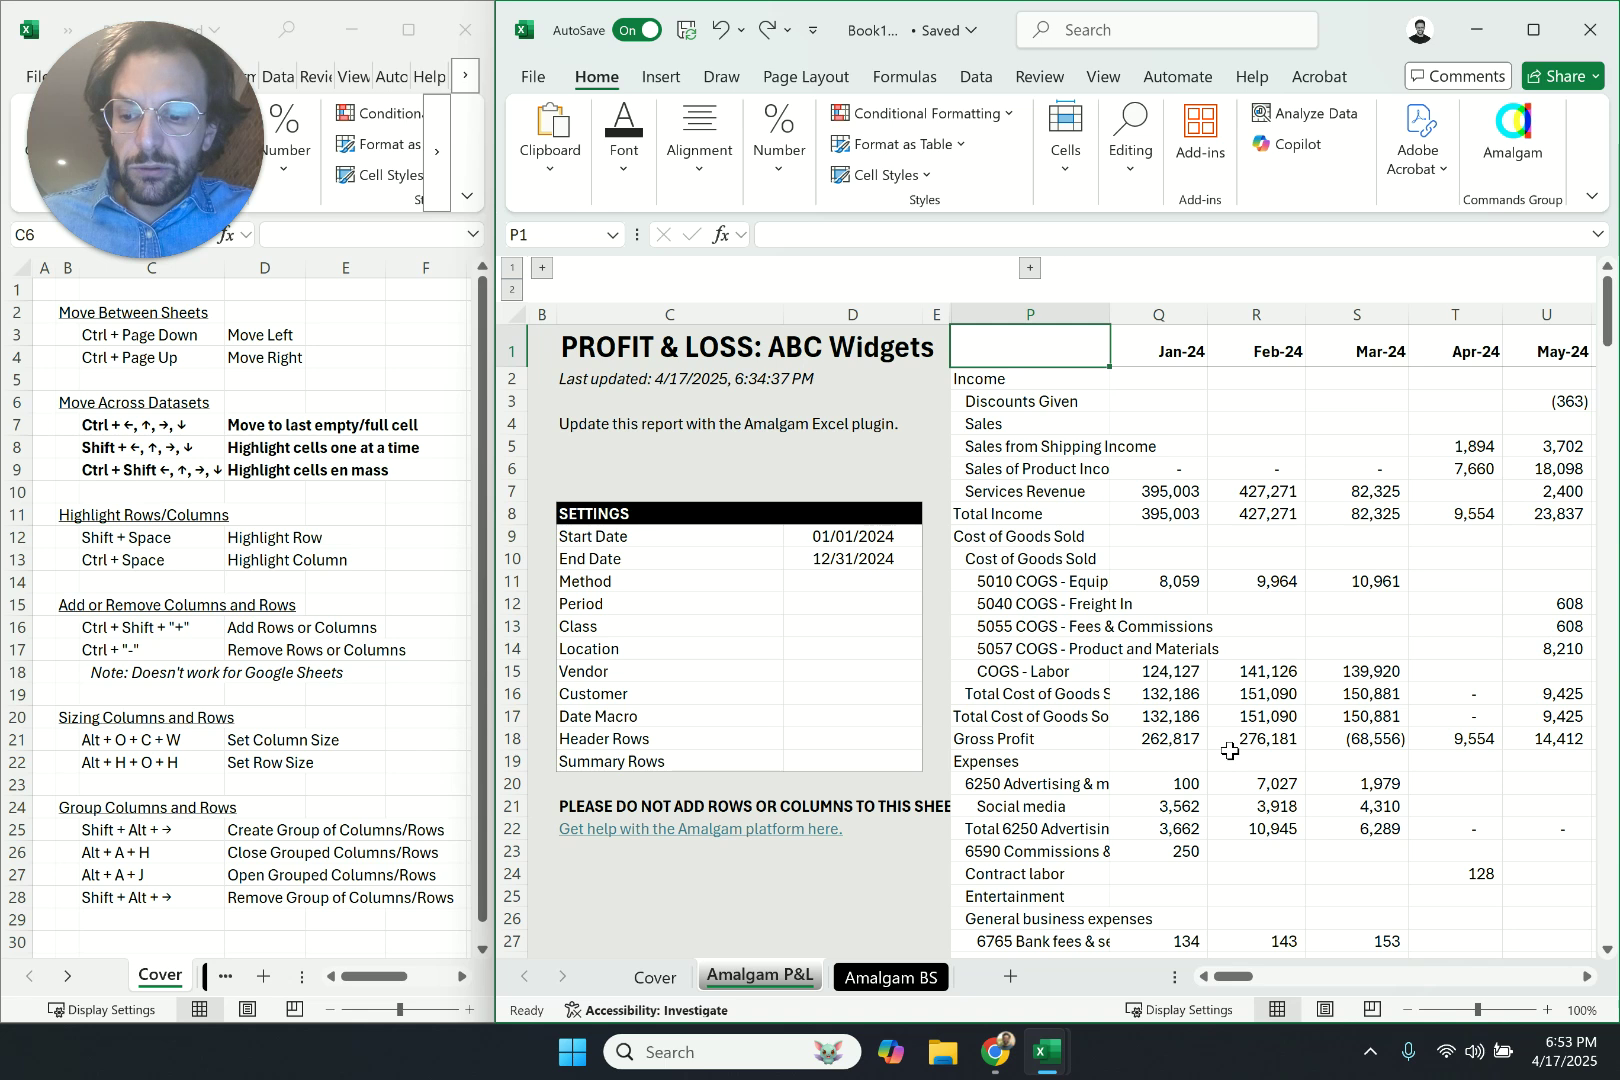
Select the whole report from P1 across to Total and down to Net Income (P1:AC75), and collapse the selection to P1
key("shift+Right")
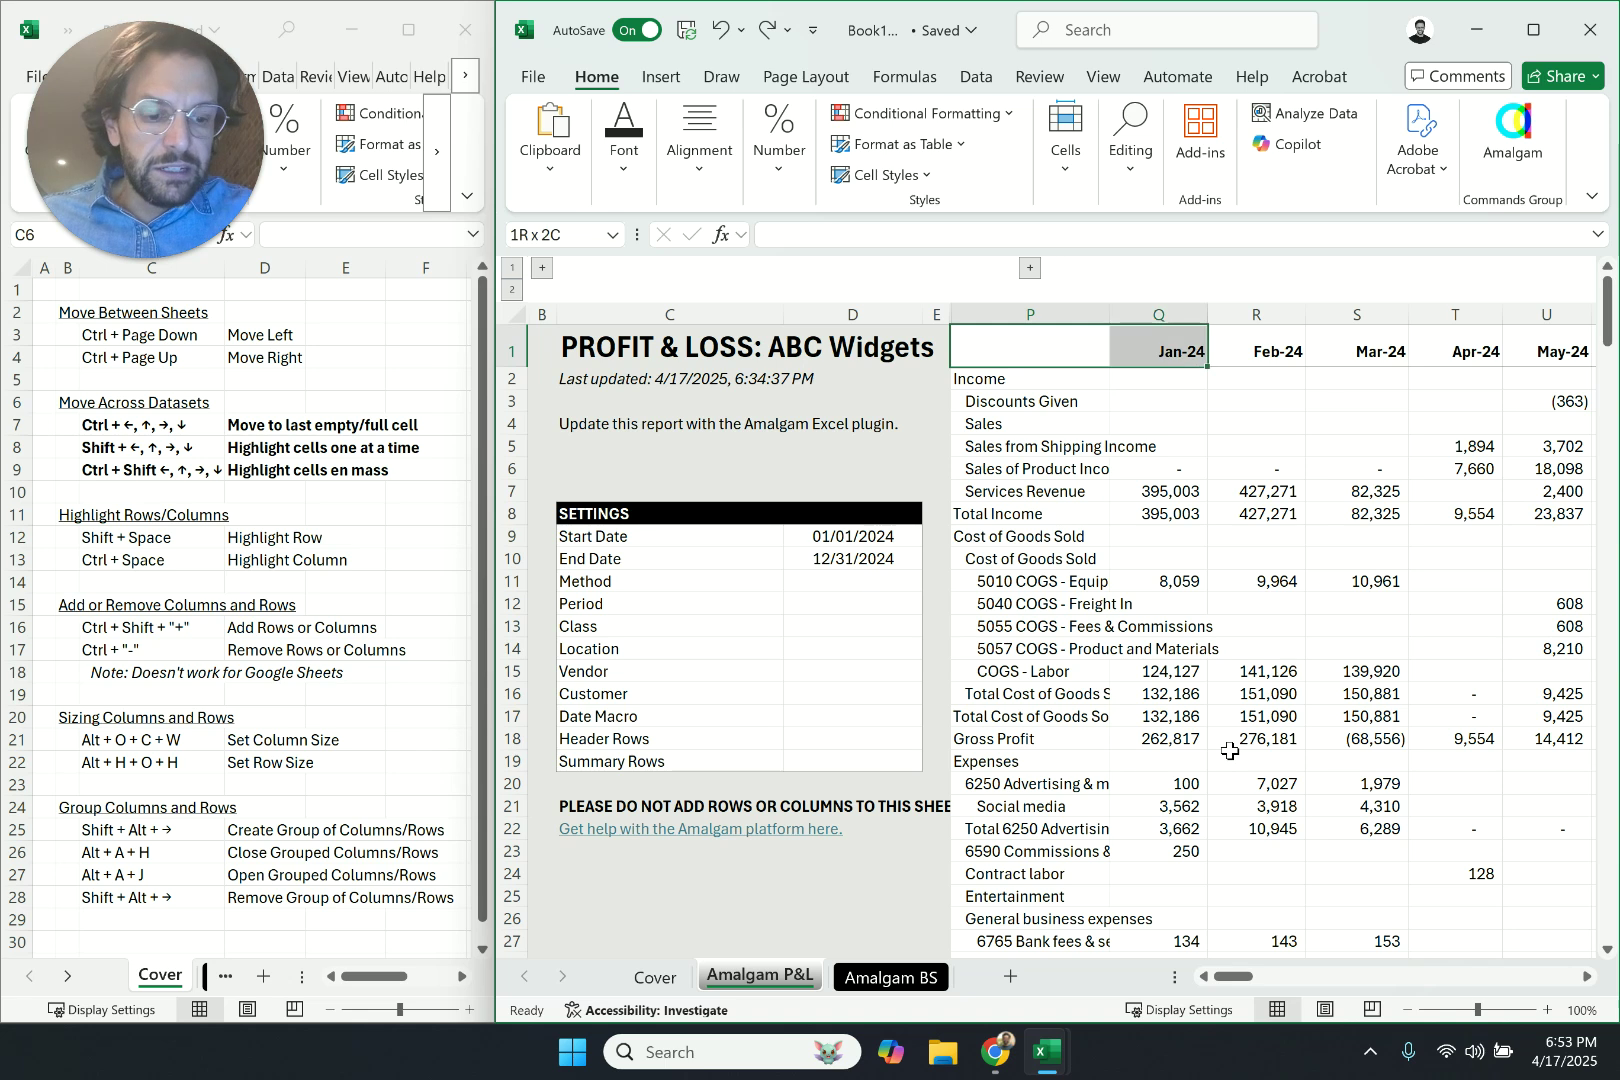
key("ctrl+shift+Right")
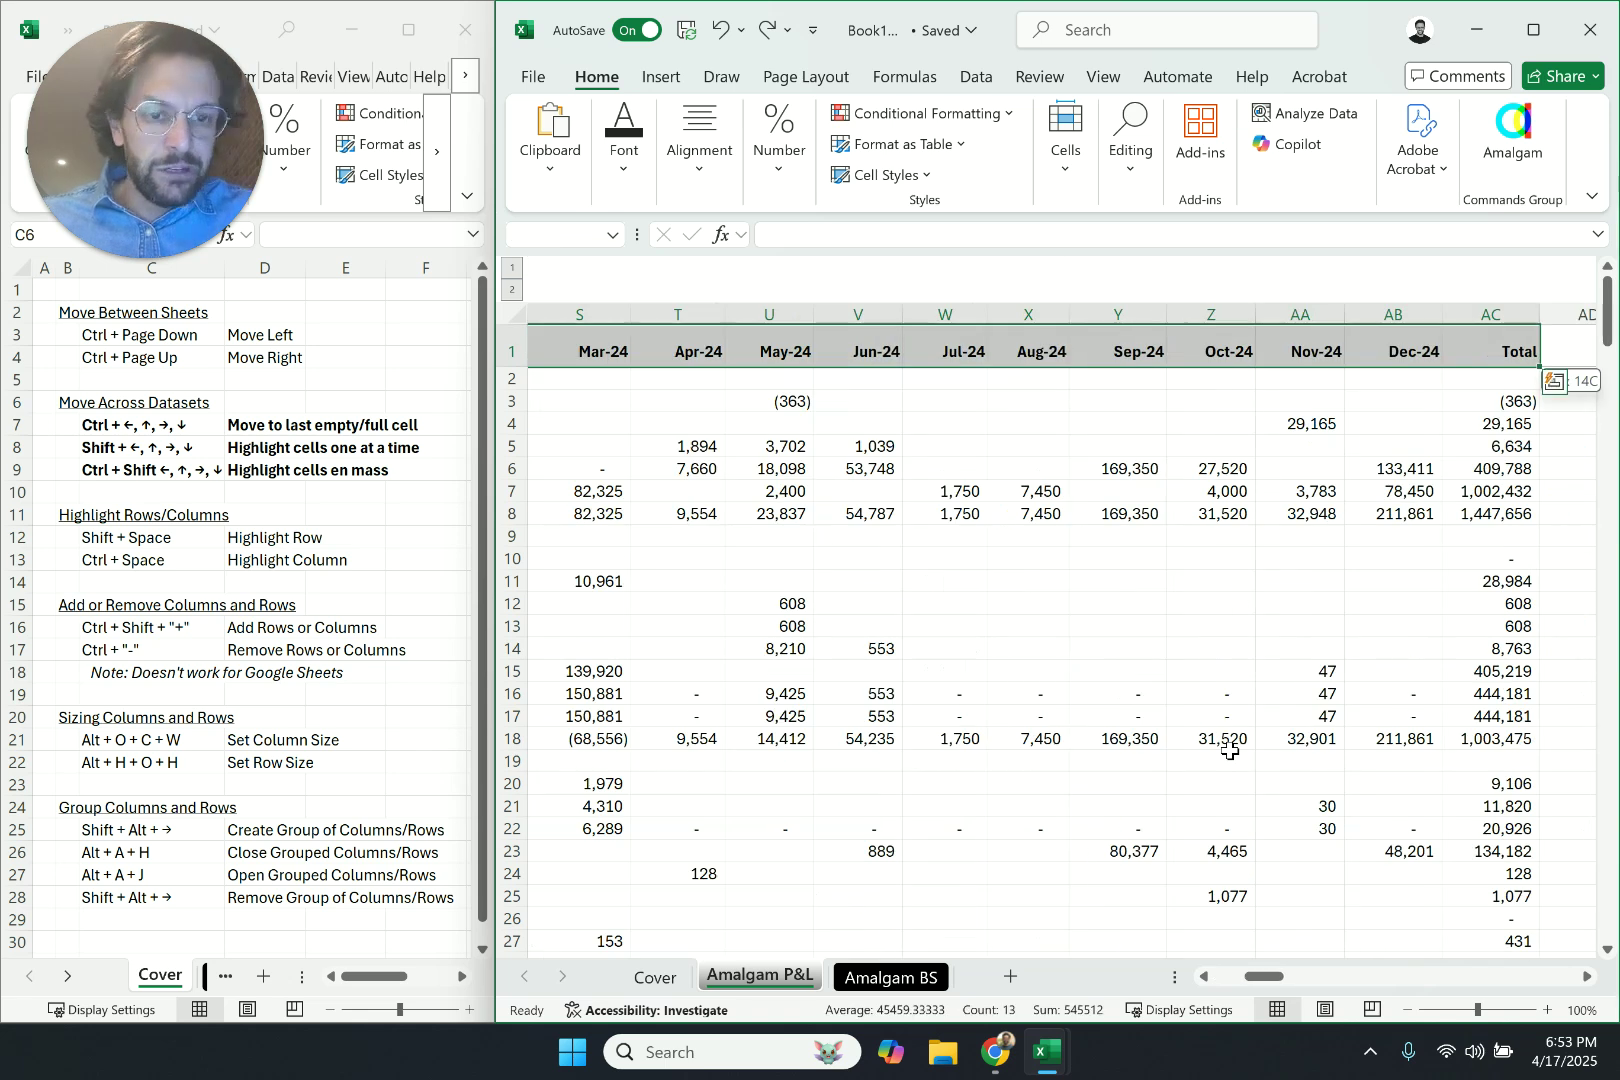
key("ctrl+shift+Down")
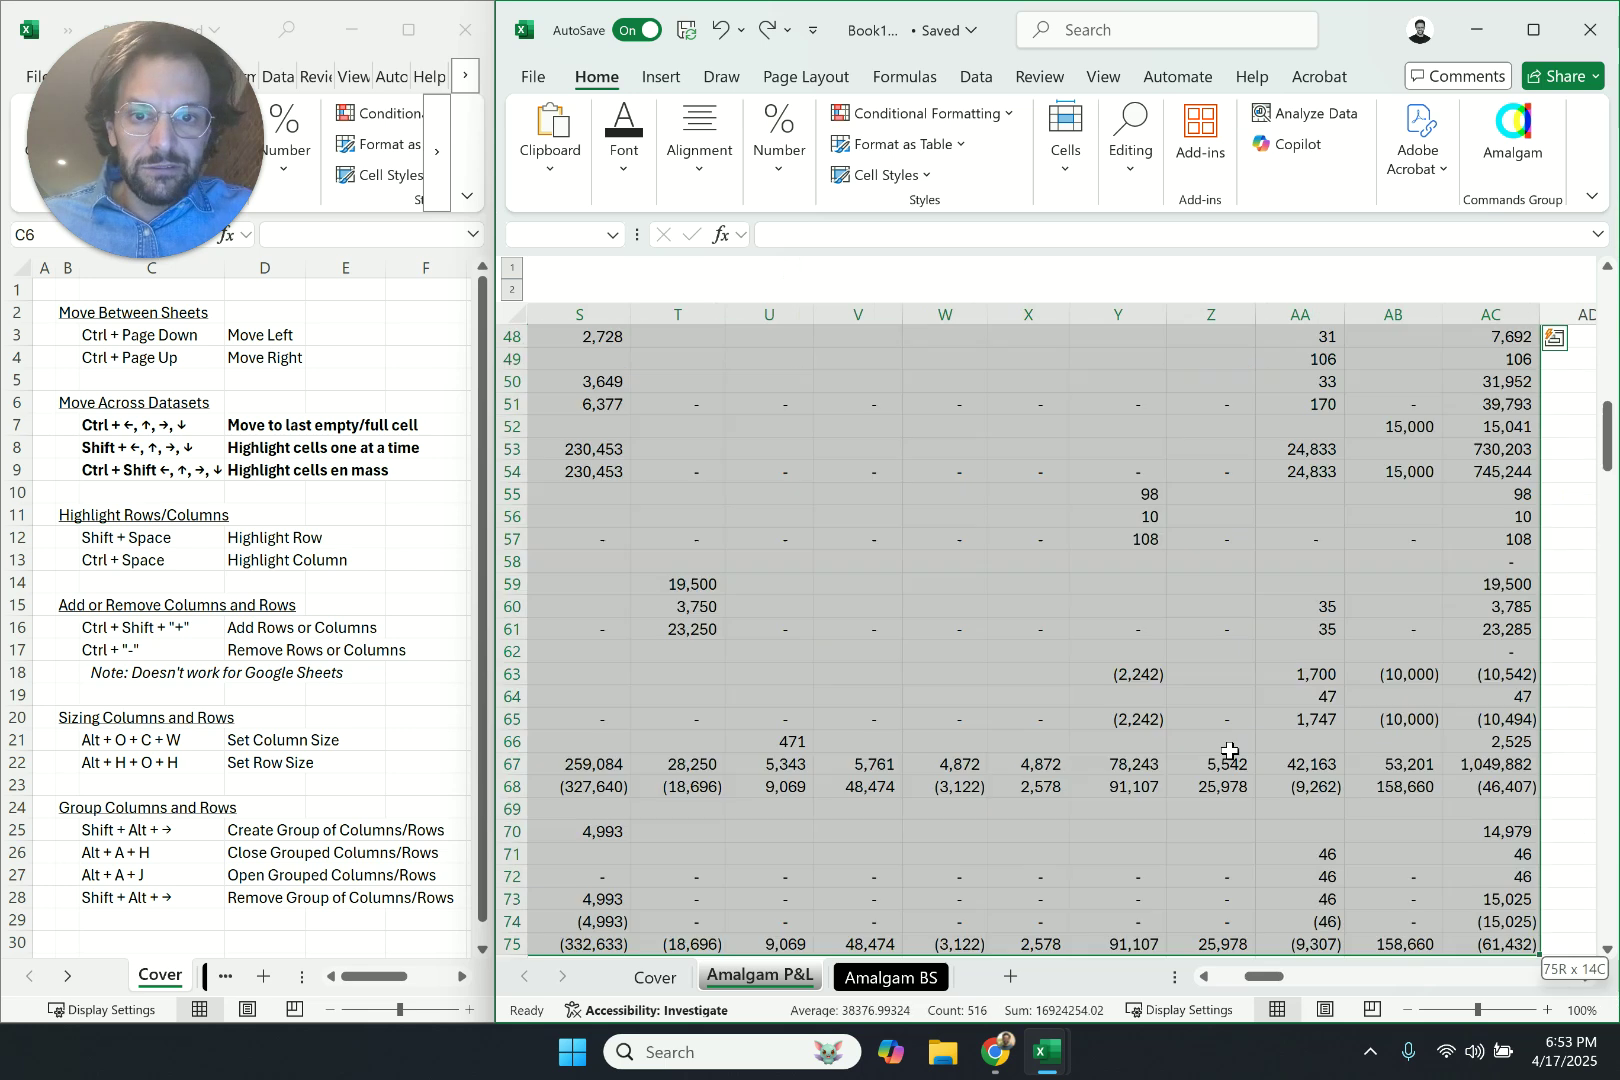
key("shift+BackSpace")
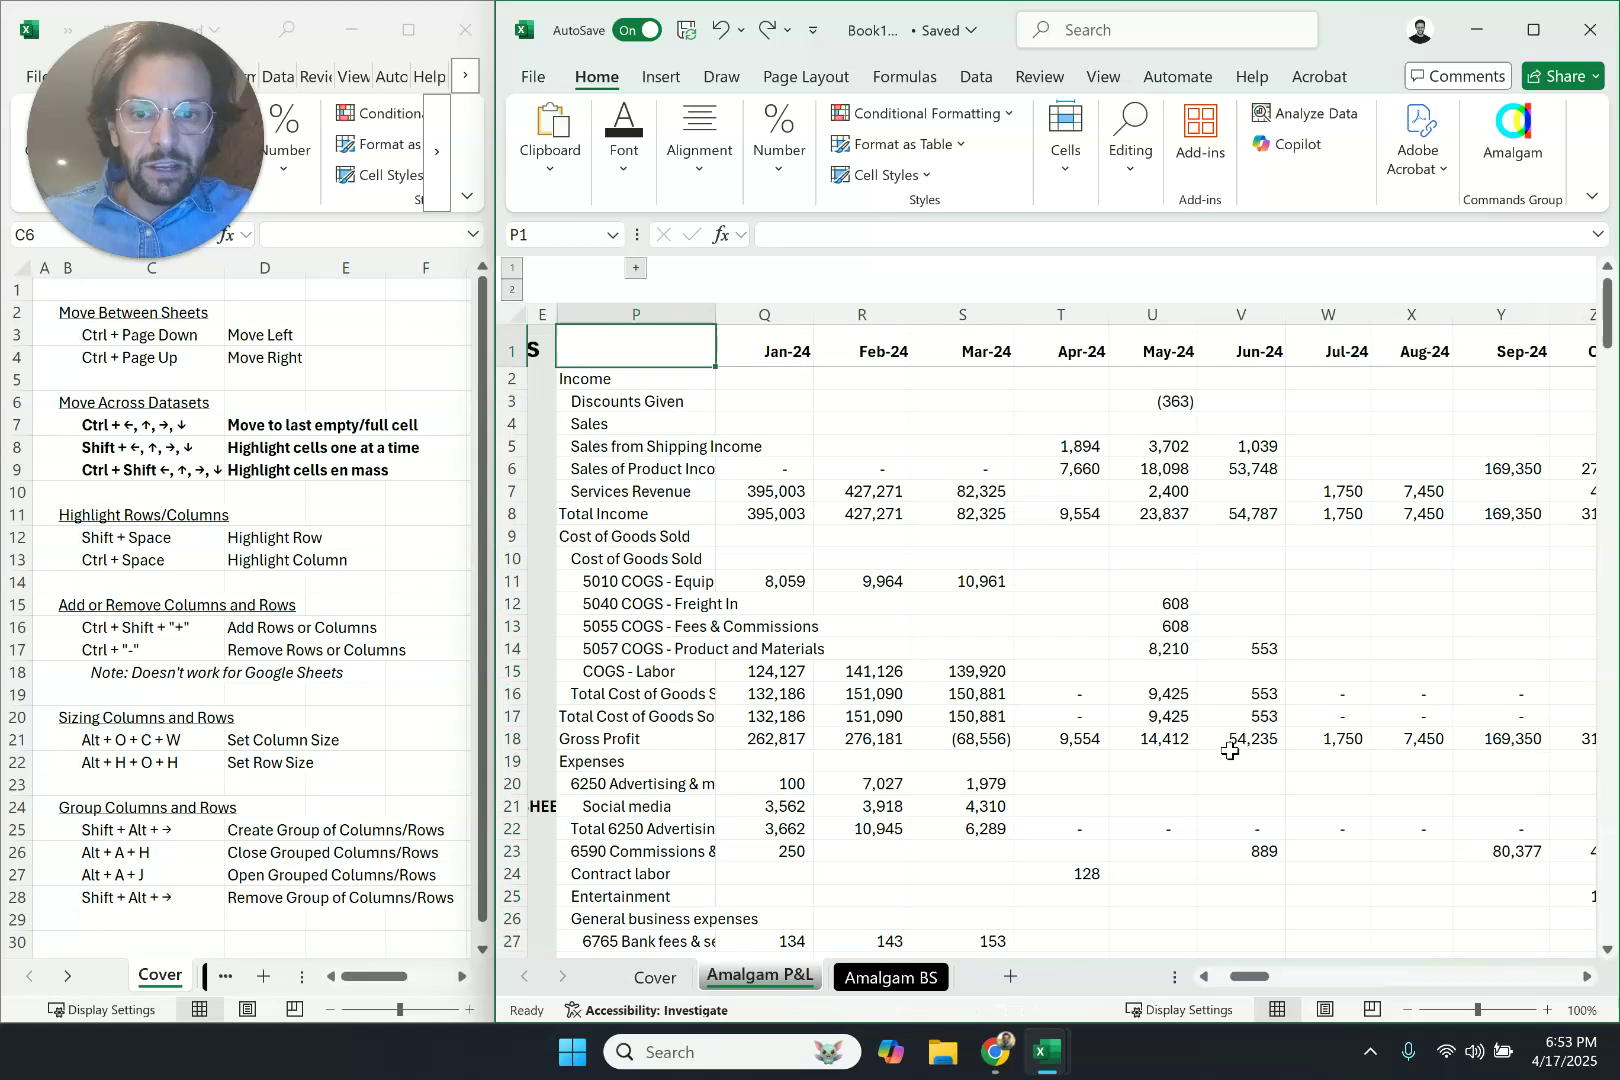
Select row 2 from the Income label to the sheet's last column (XFD), and release the selection
key("Down")
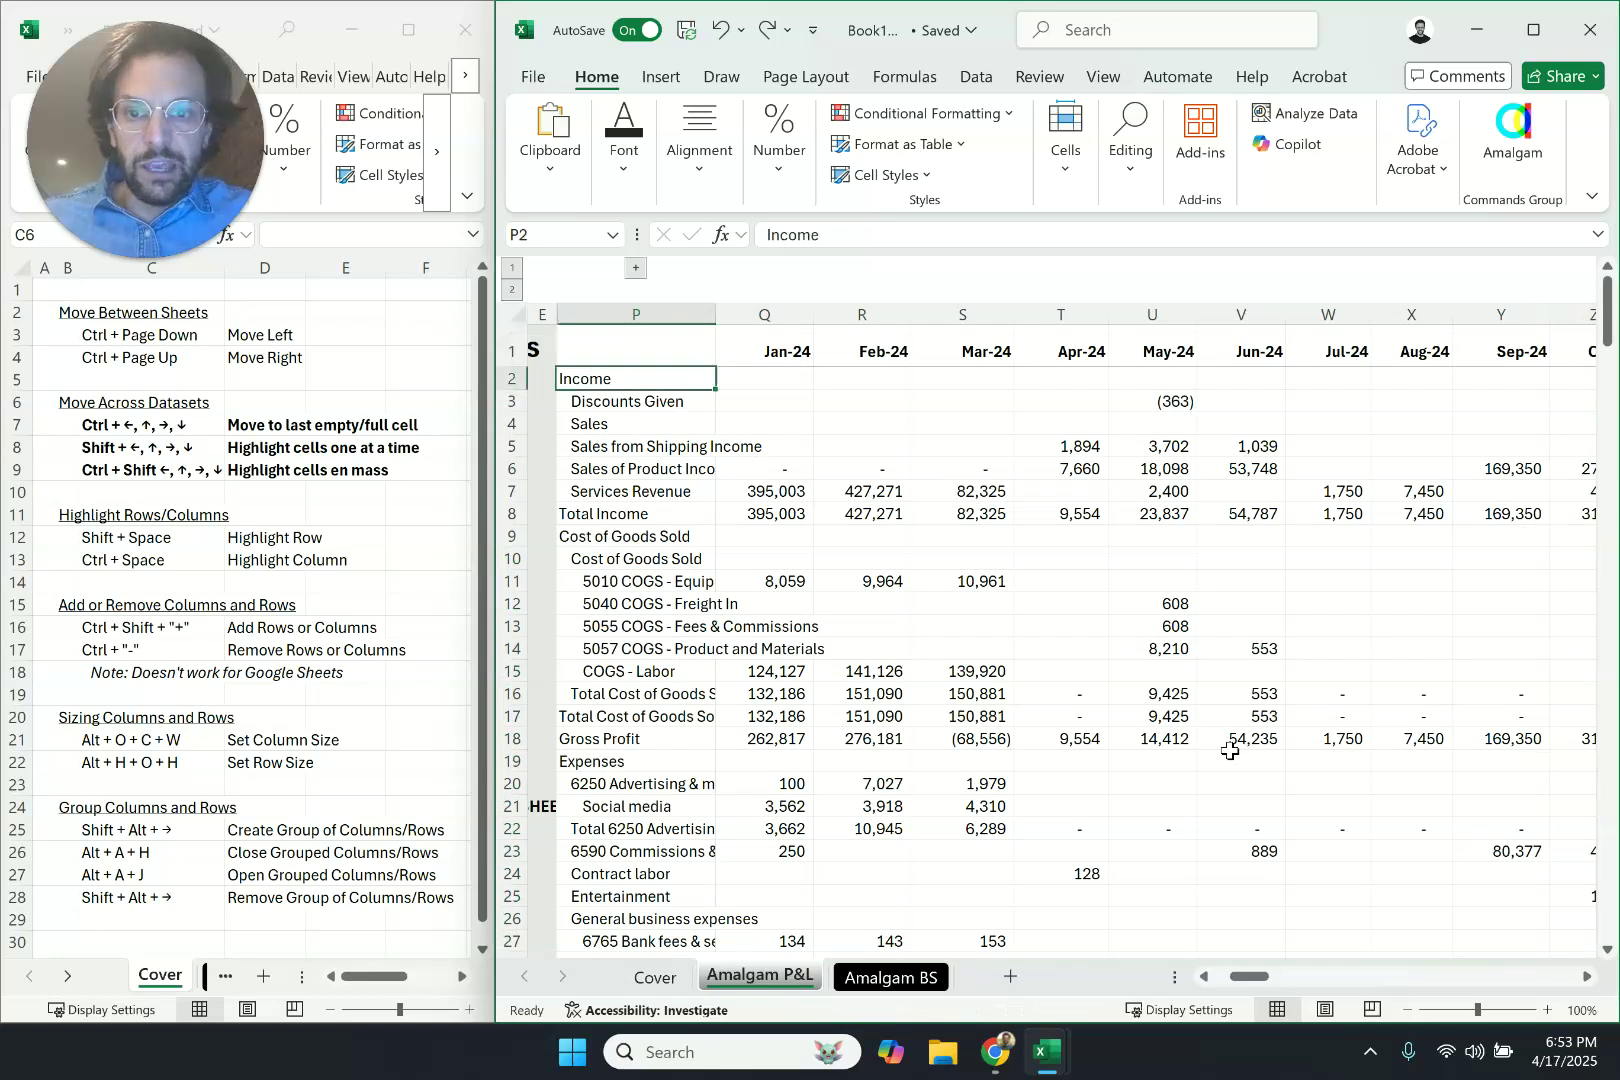
key("ctrl+shift+Right")
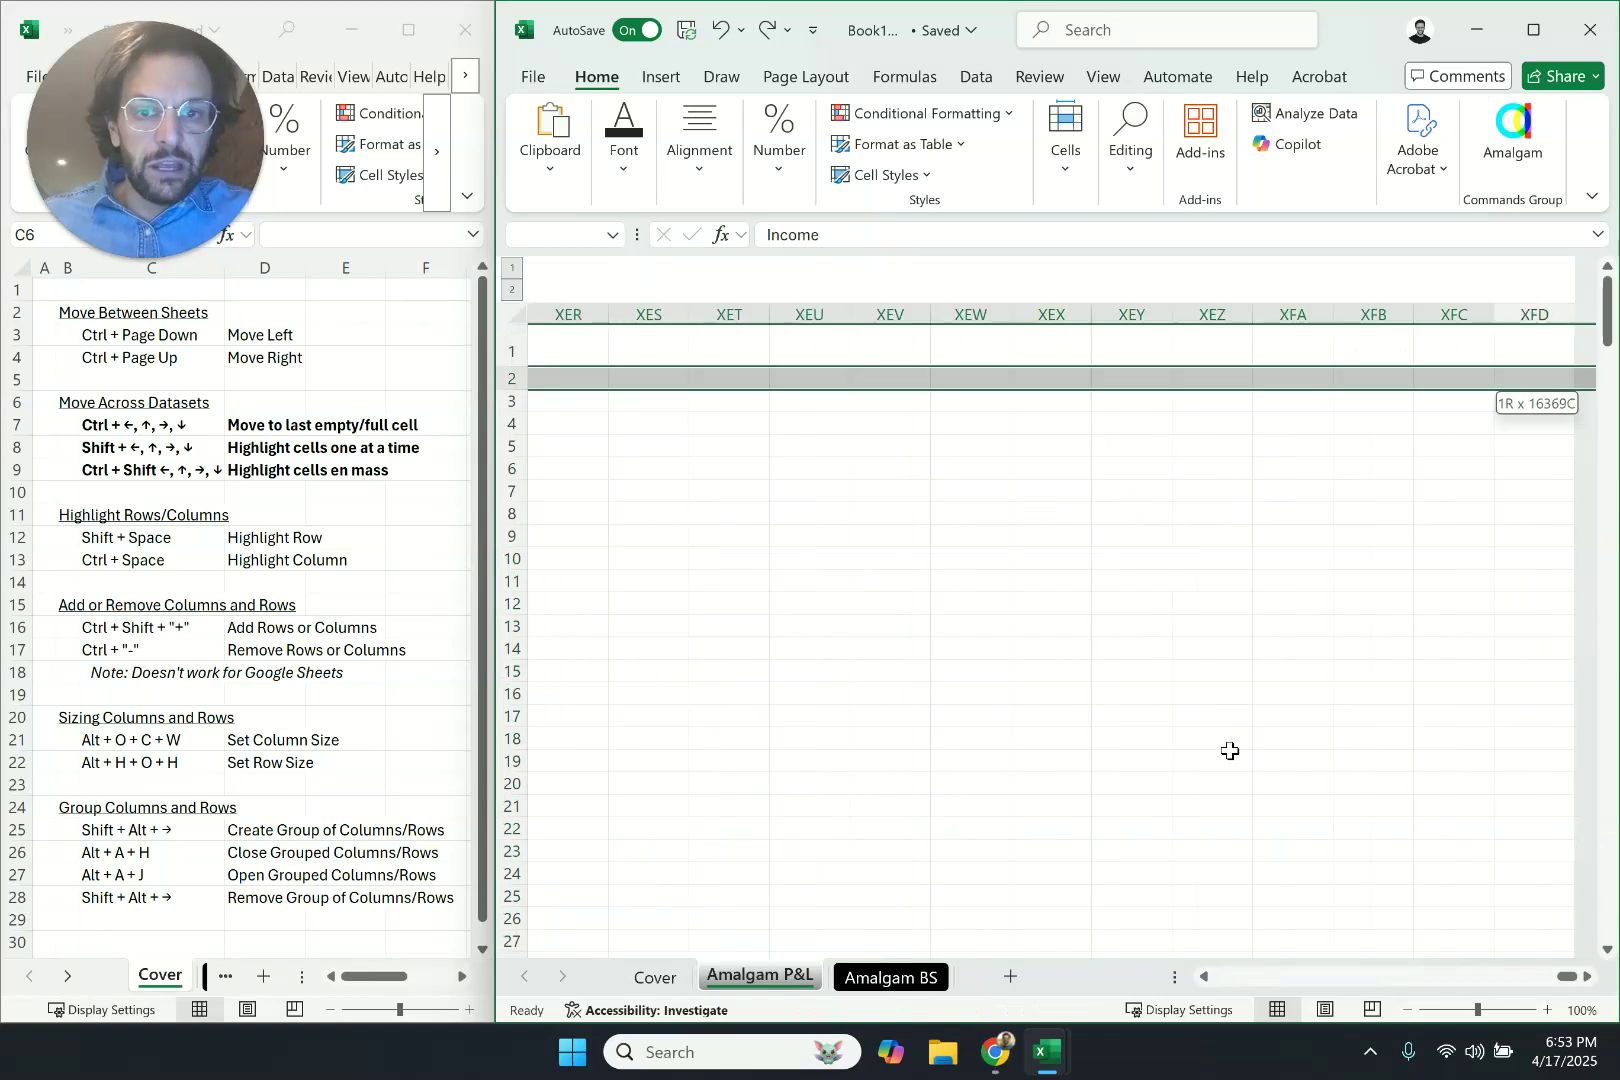
key("Right")
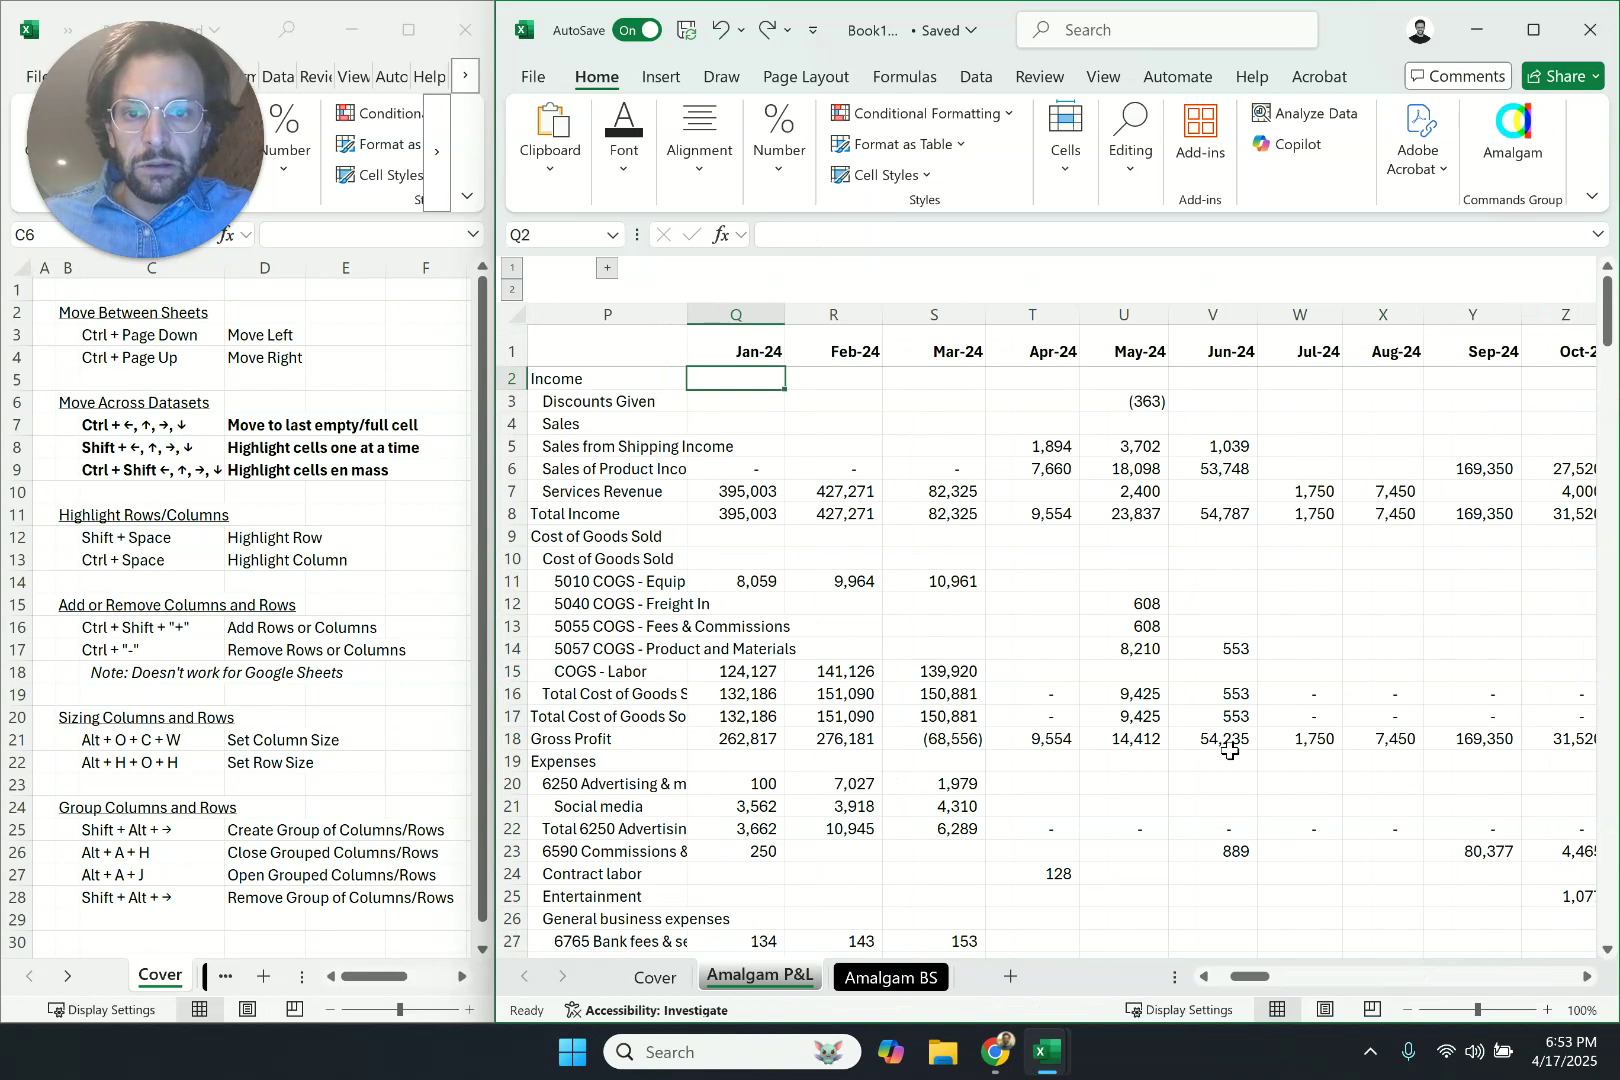
Select P1 together with the Jan-24 header, and return the active cell to the Income label in P2
key("Up")
key("Down")
key("Left")
key("Up")
key("shift+Right")
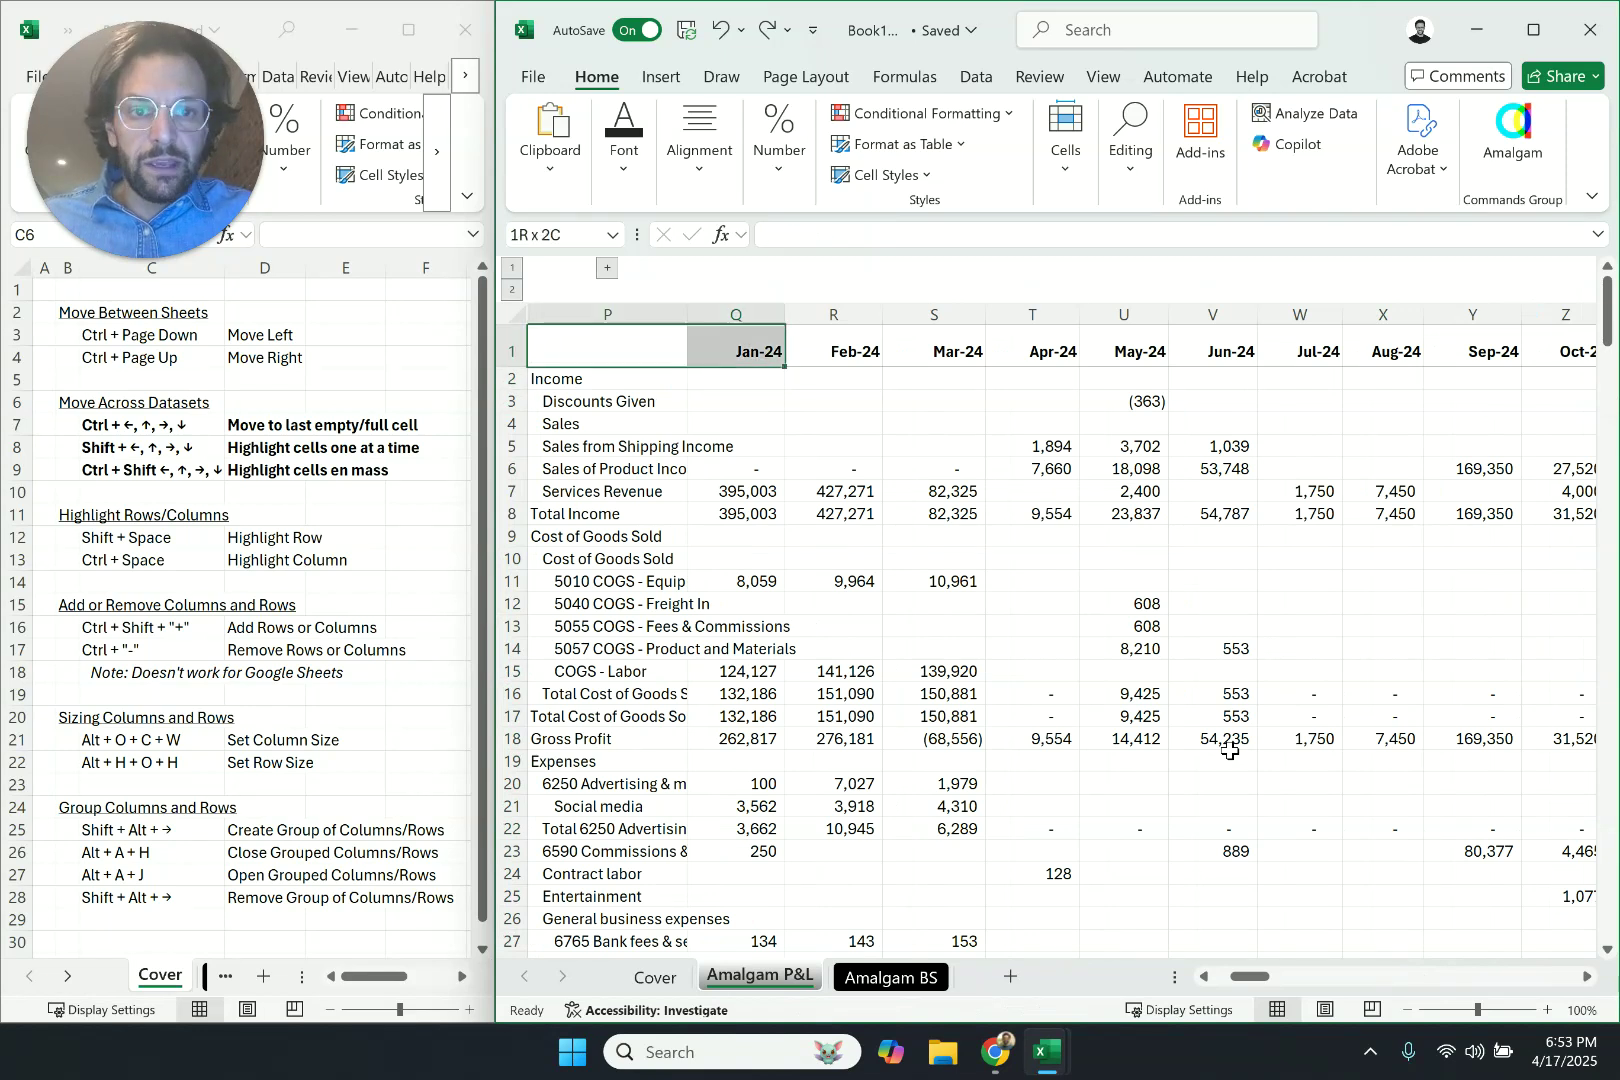
key("Down")
key("Down")
key("Up")
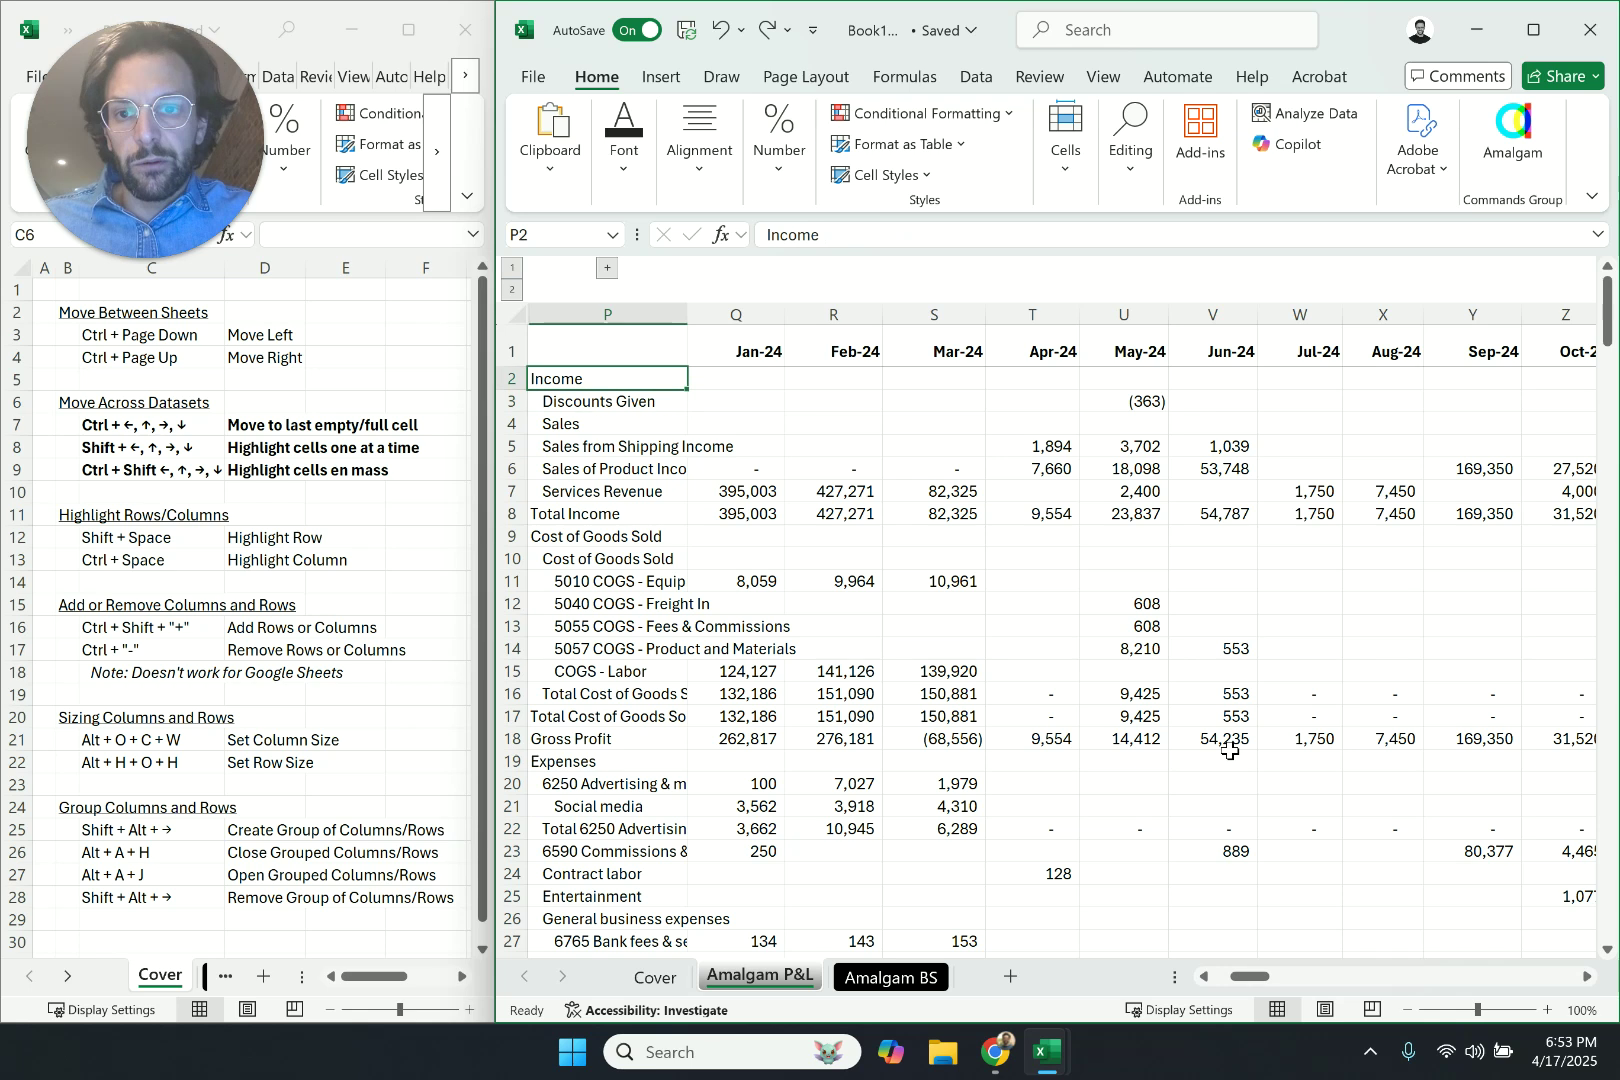
Select from Income down to Net Income and across to the sheet's last column (P2:XFD75), and fill it with yellow
key("ctrl+shift+Down")
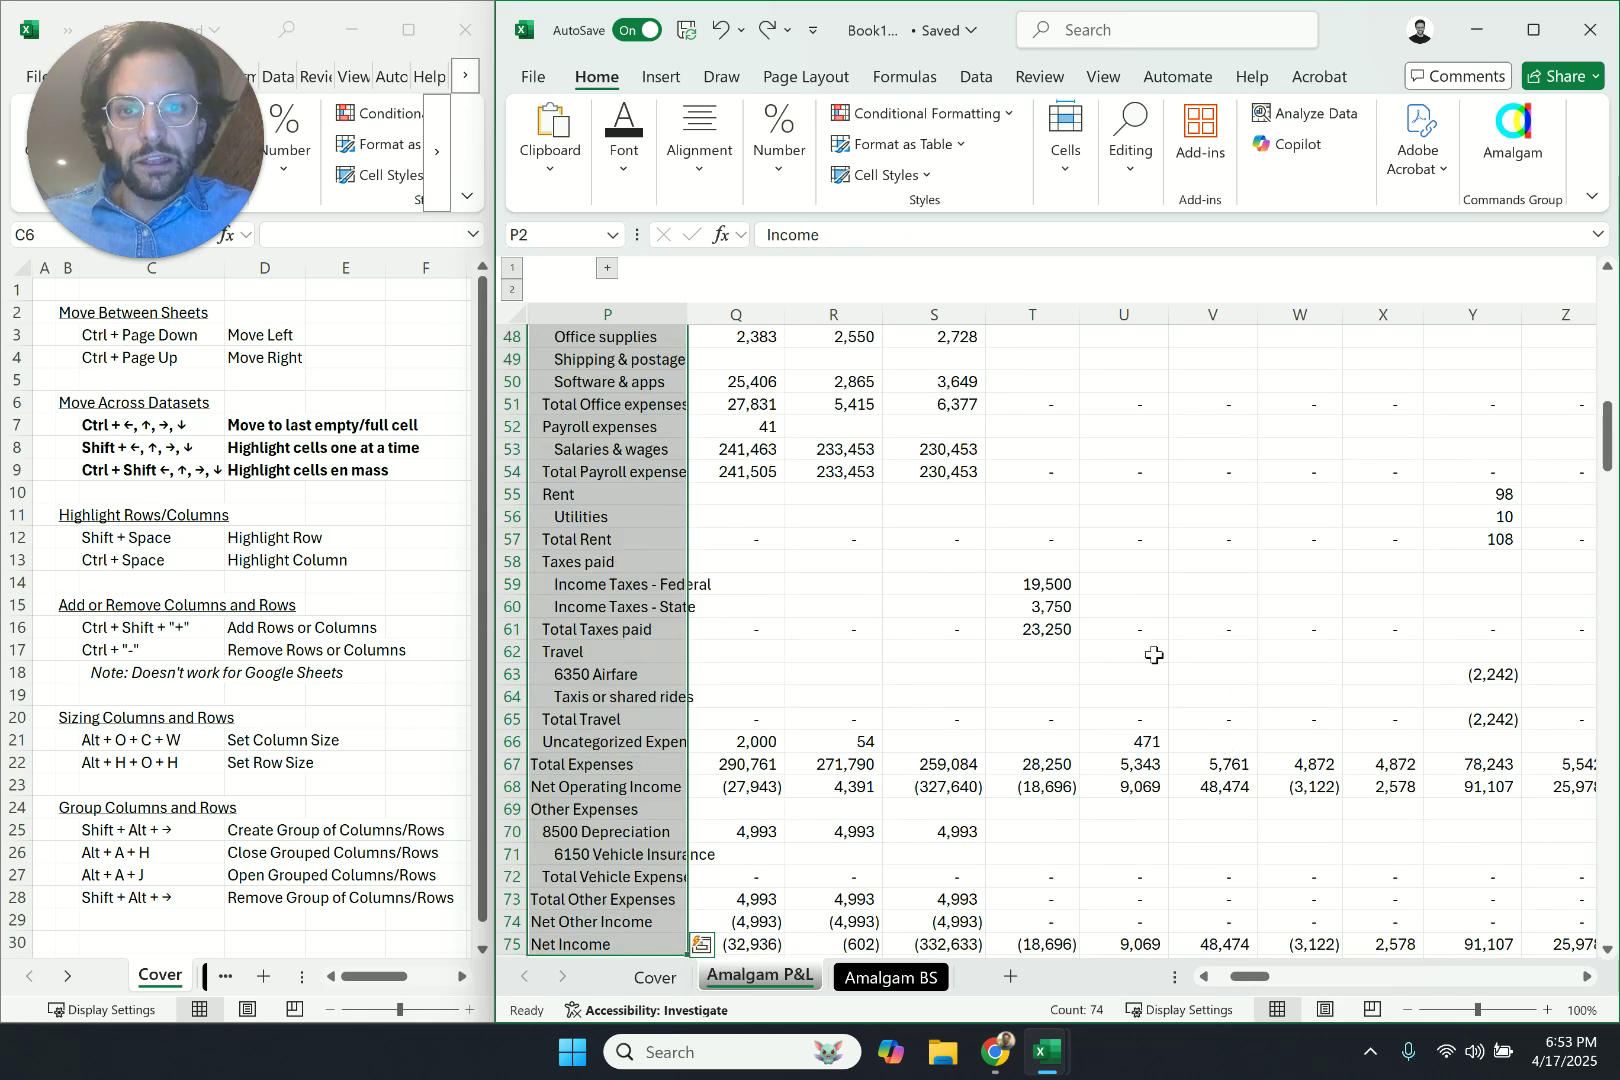
key("ctrl+shift+Right")
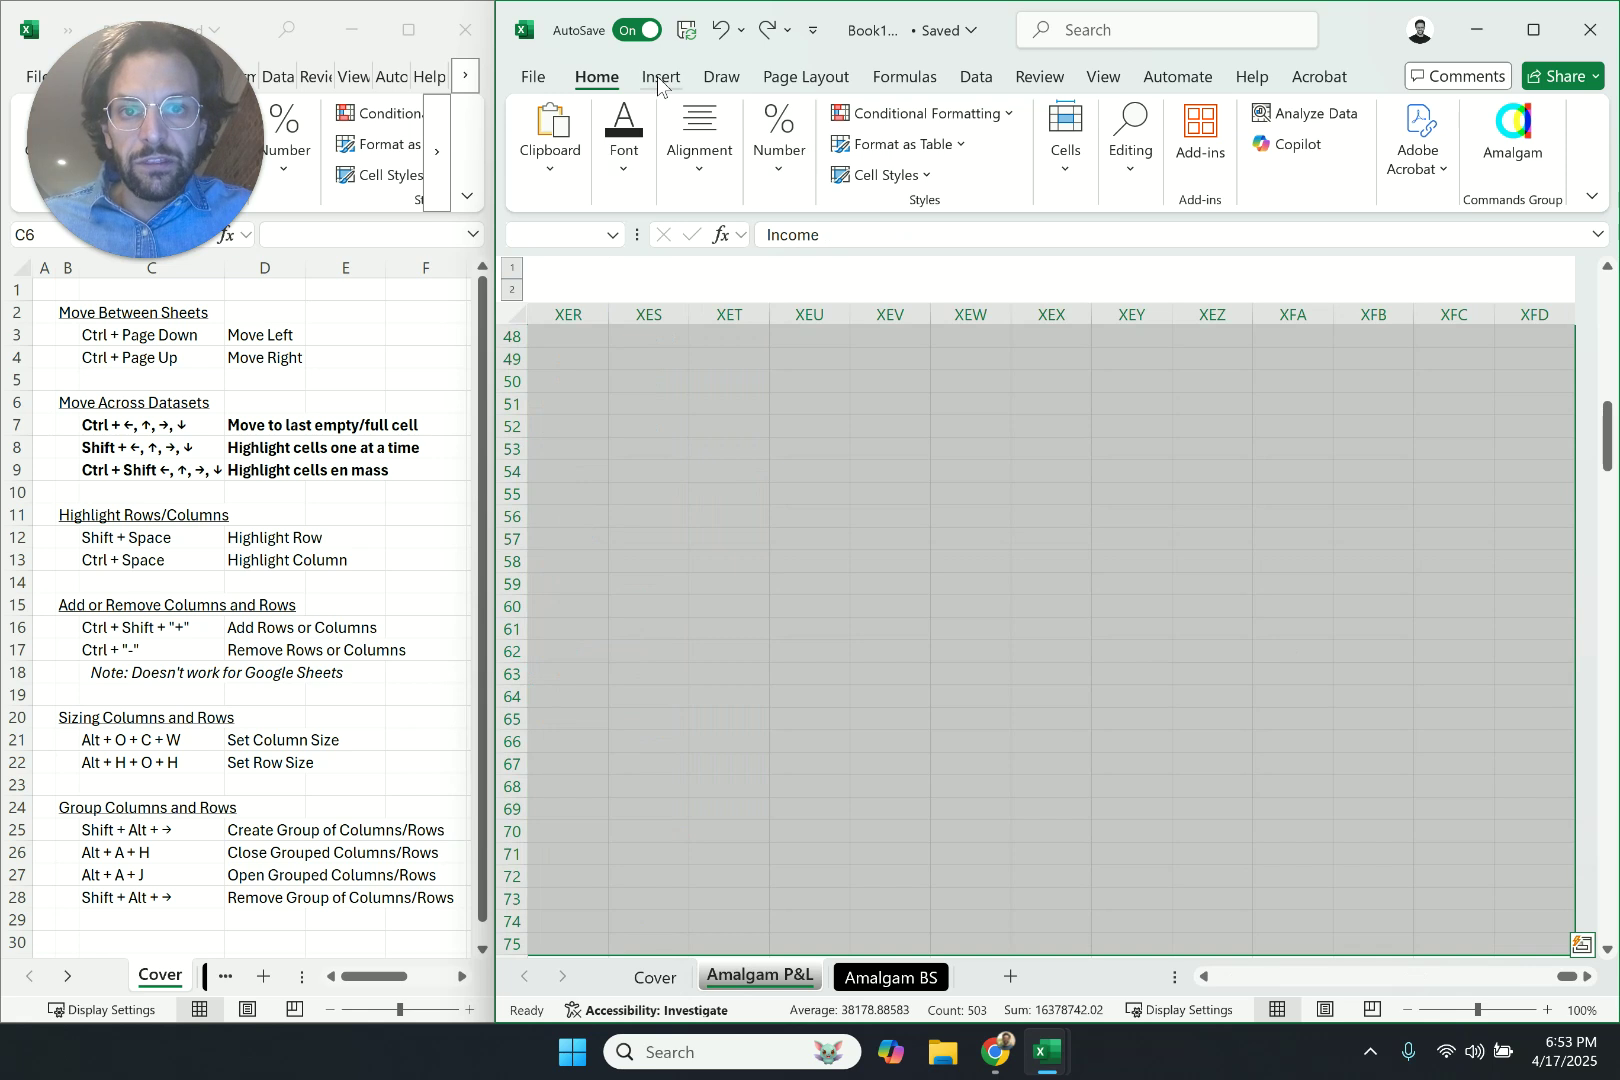
left_click(621, 175)
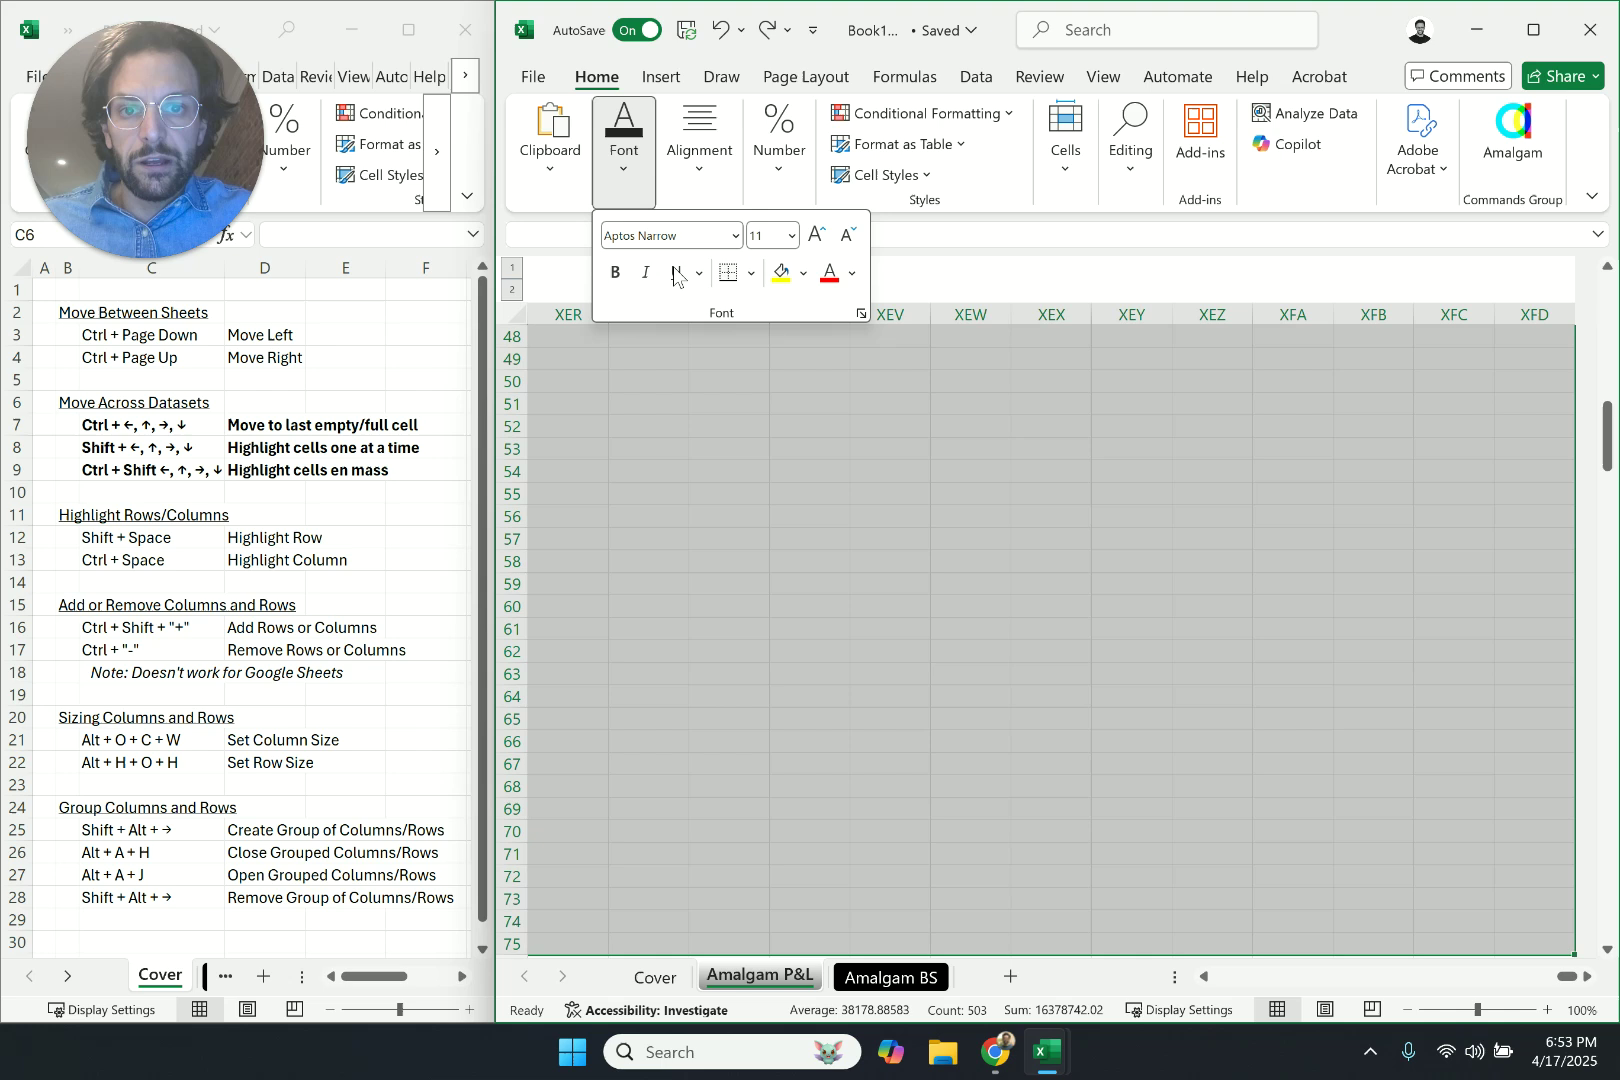
left_click(780, 278)
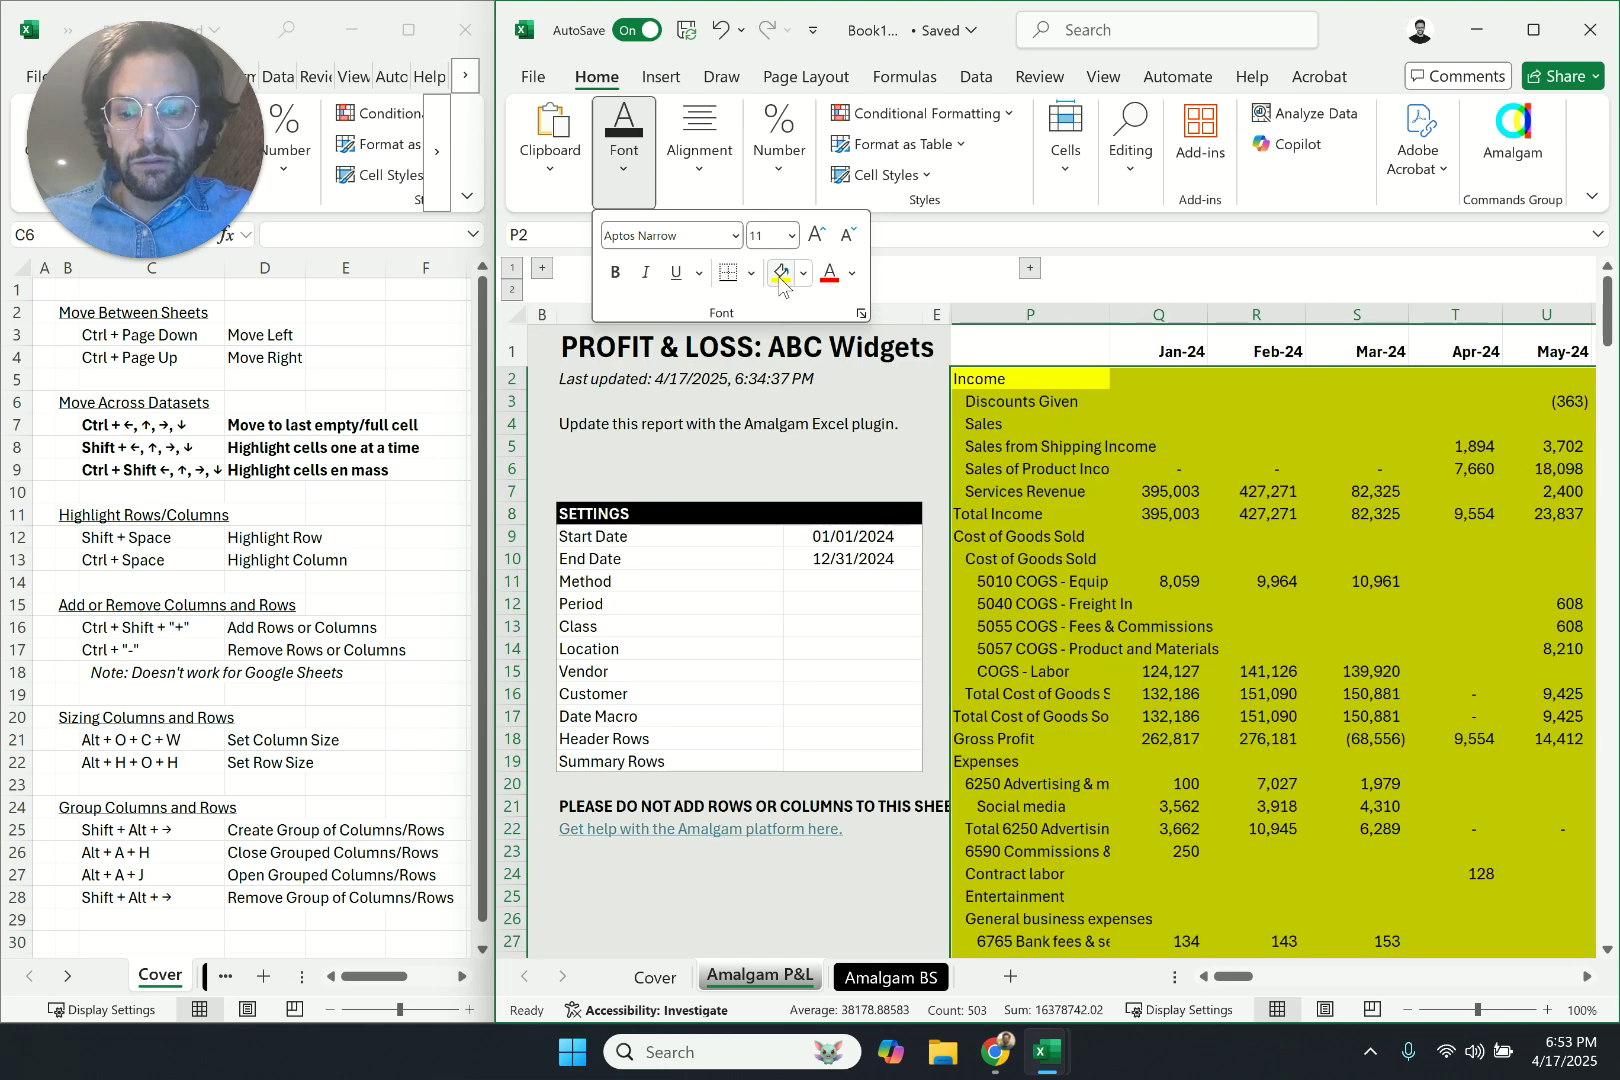
left_click(1049, 383)
left_click(1049, 383)
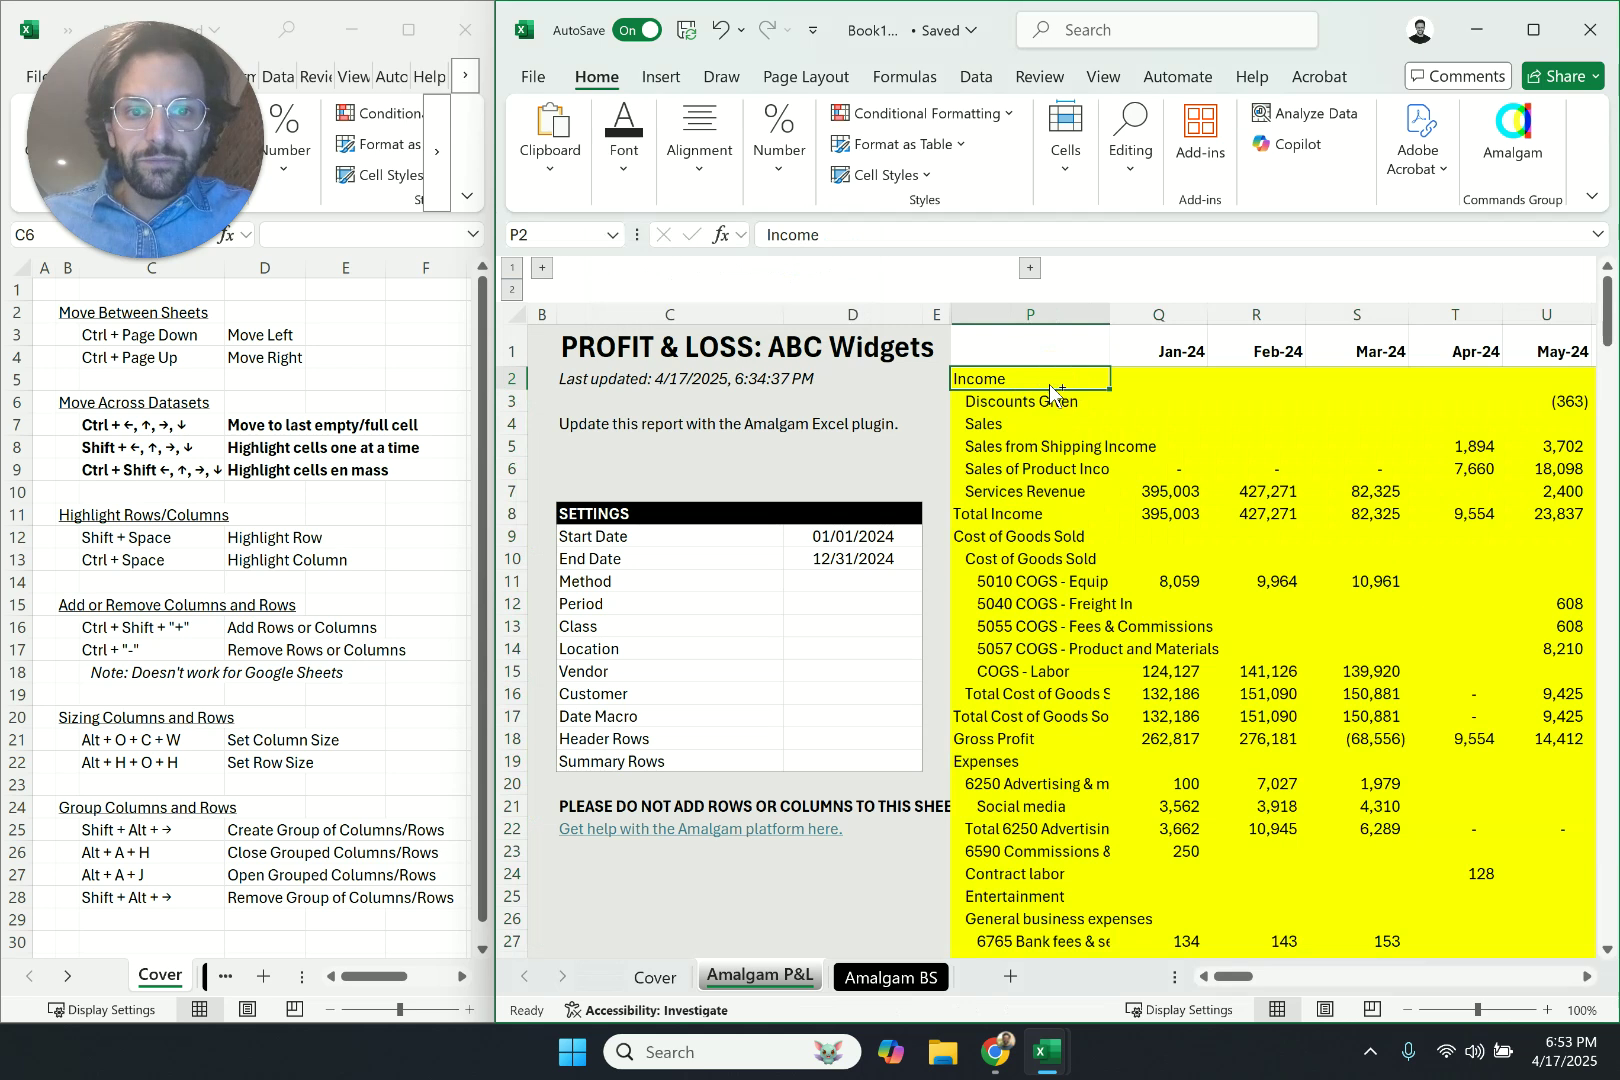
Select the yellow range from Income to row 75 and the last column (P2:XFD75), and remove its fill
key("ctrl+shift+Down")
key("ctrl+shift+Right")
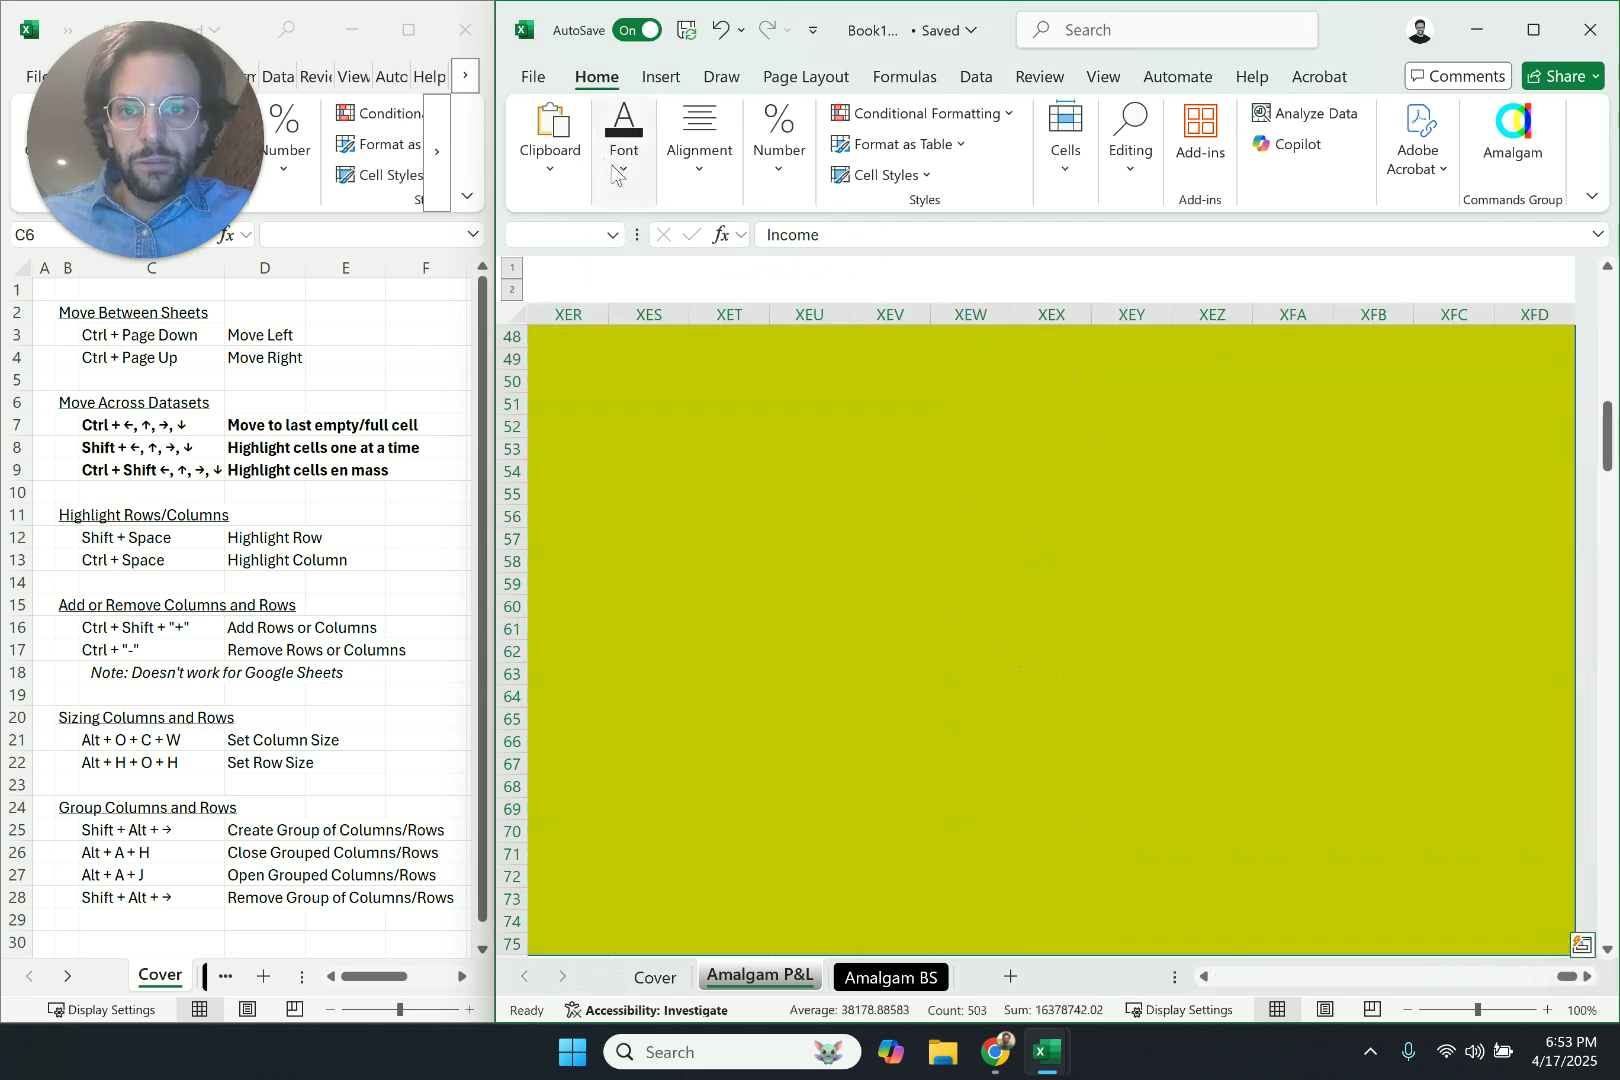
left_click(623, 152)
left_click(803, 272)
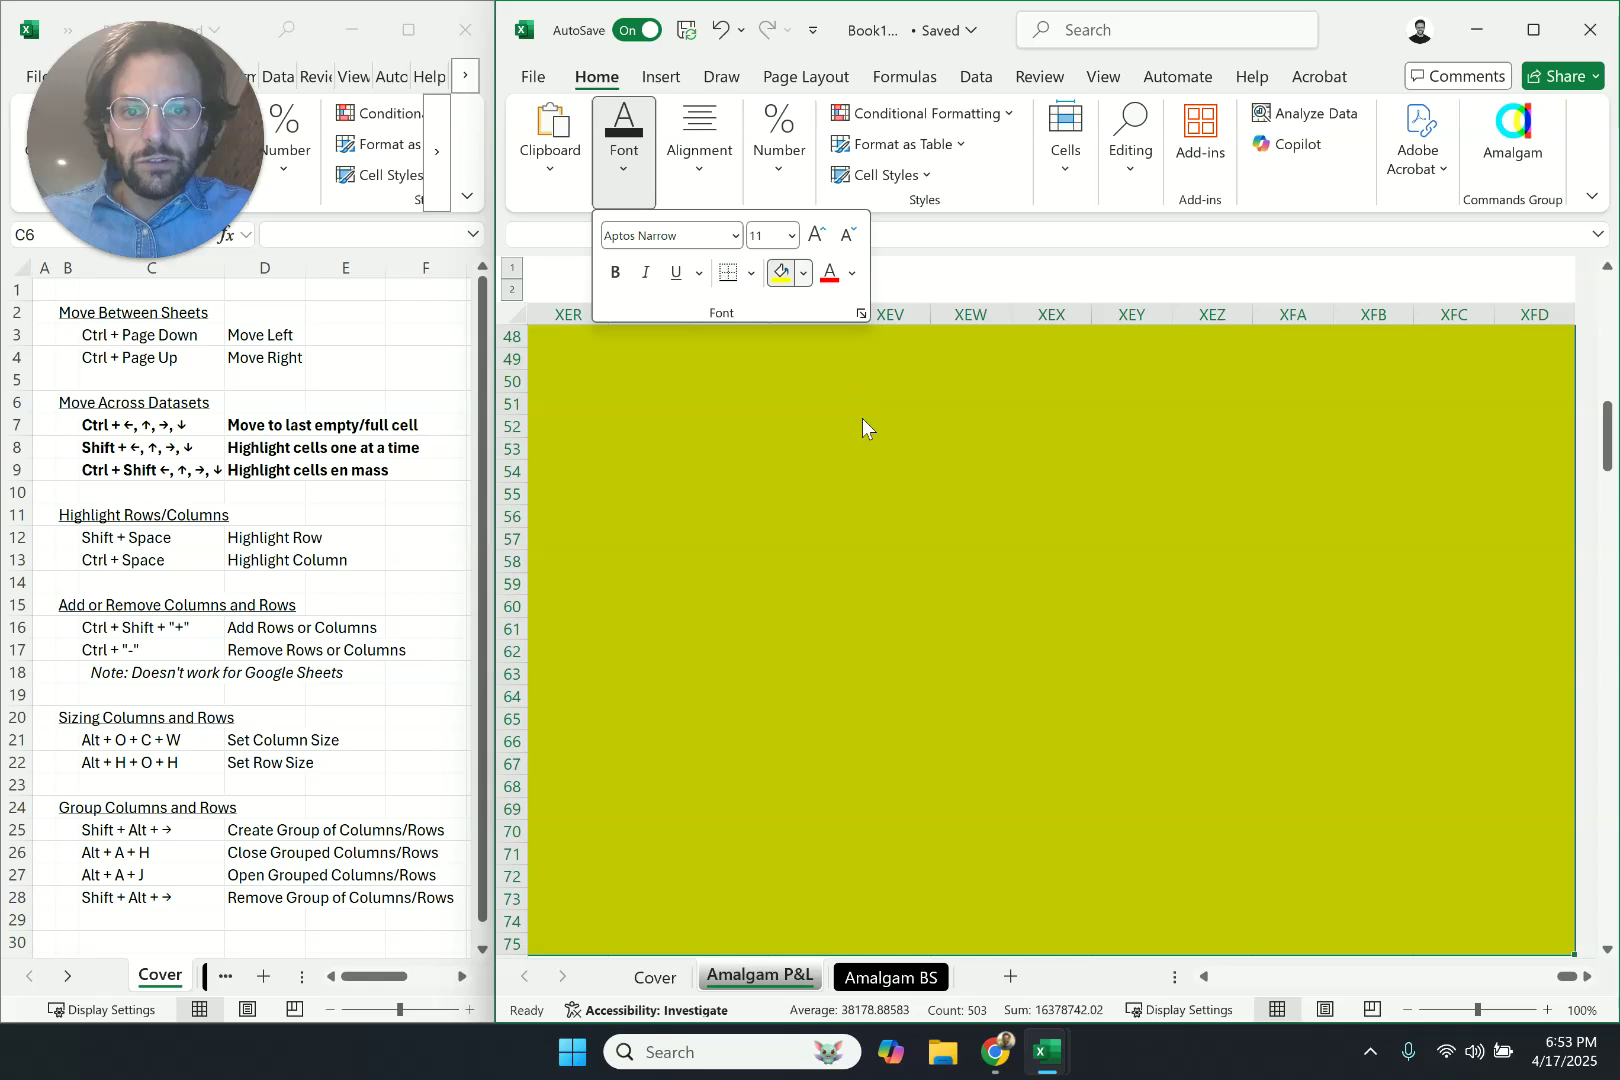
left_click(842, 690)
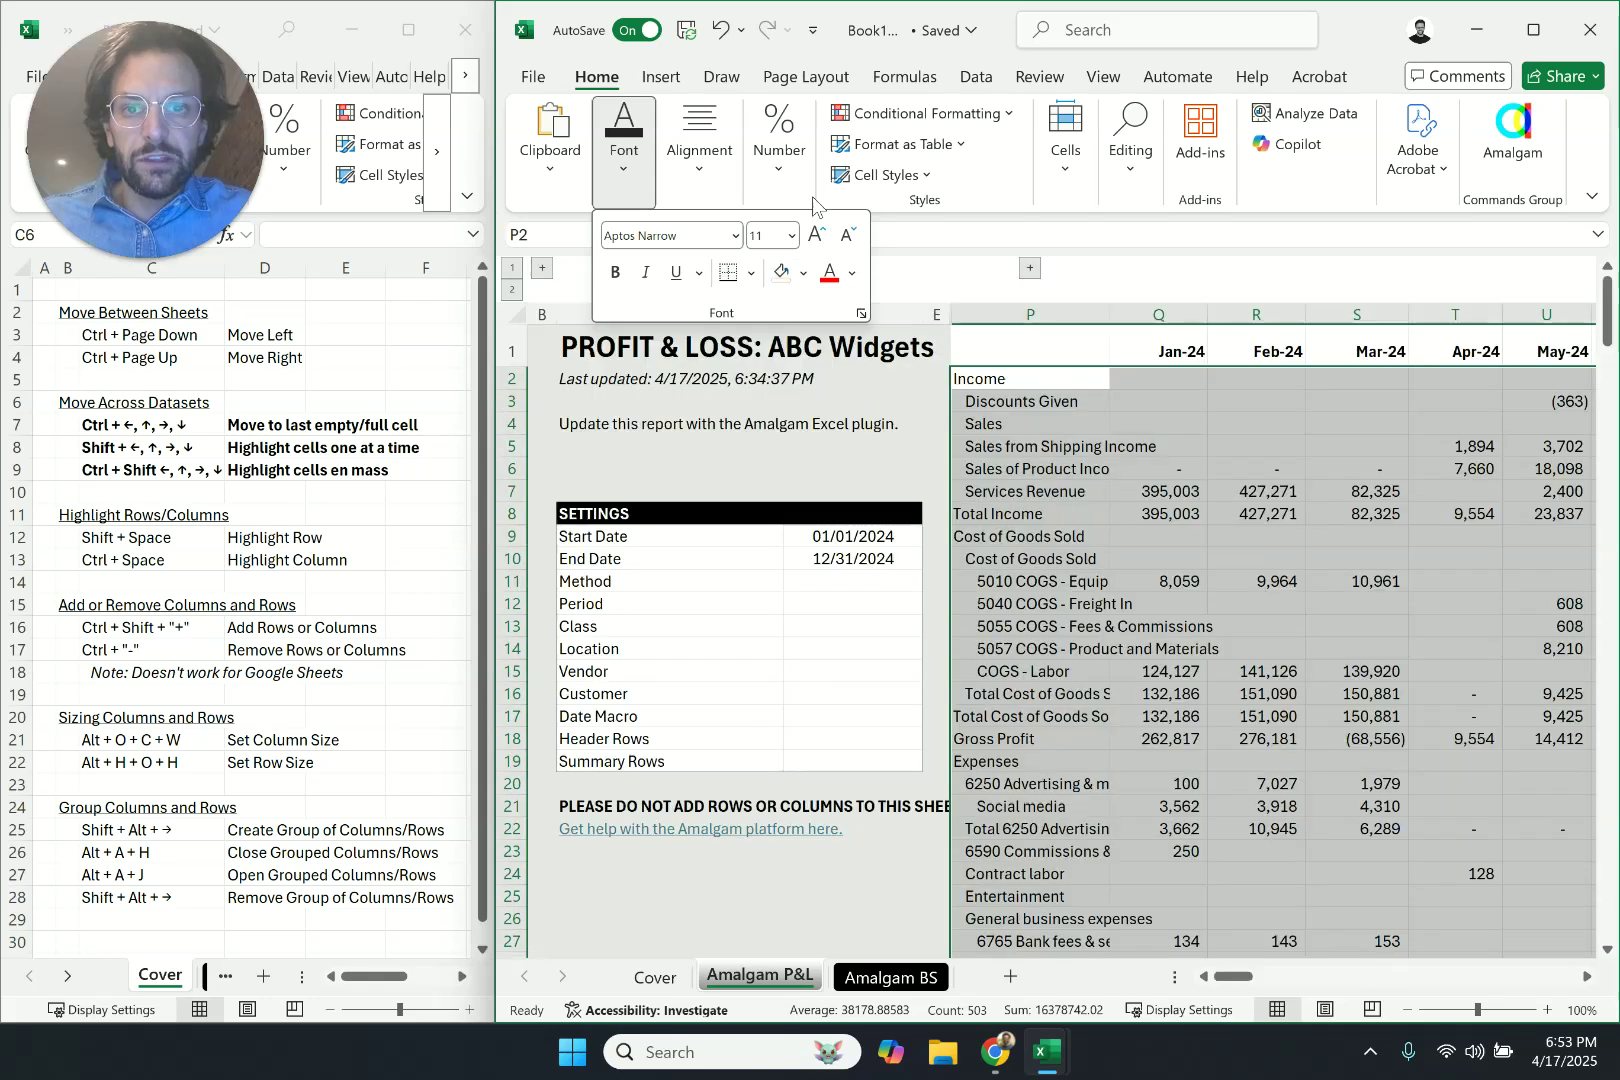
key("Escape")
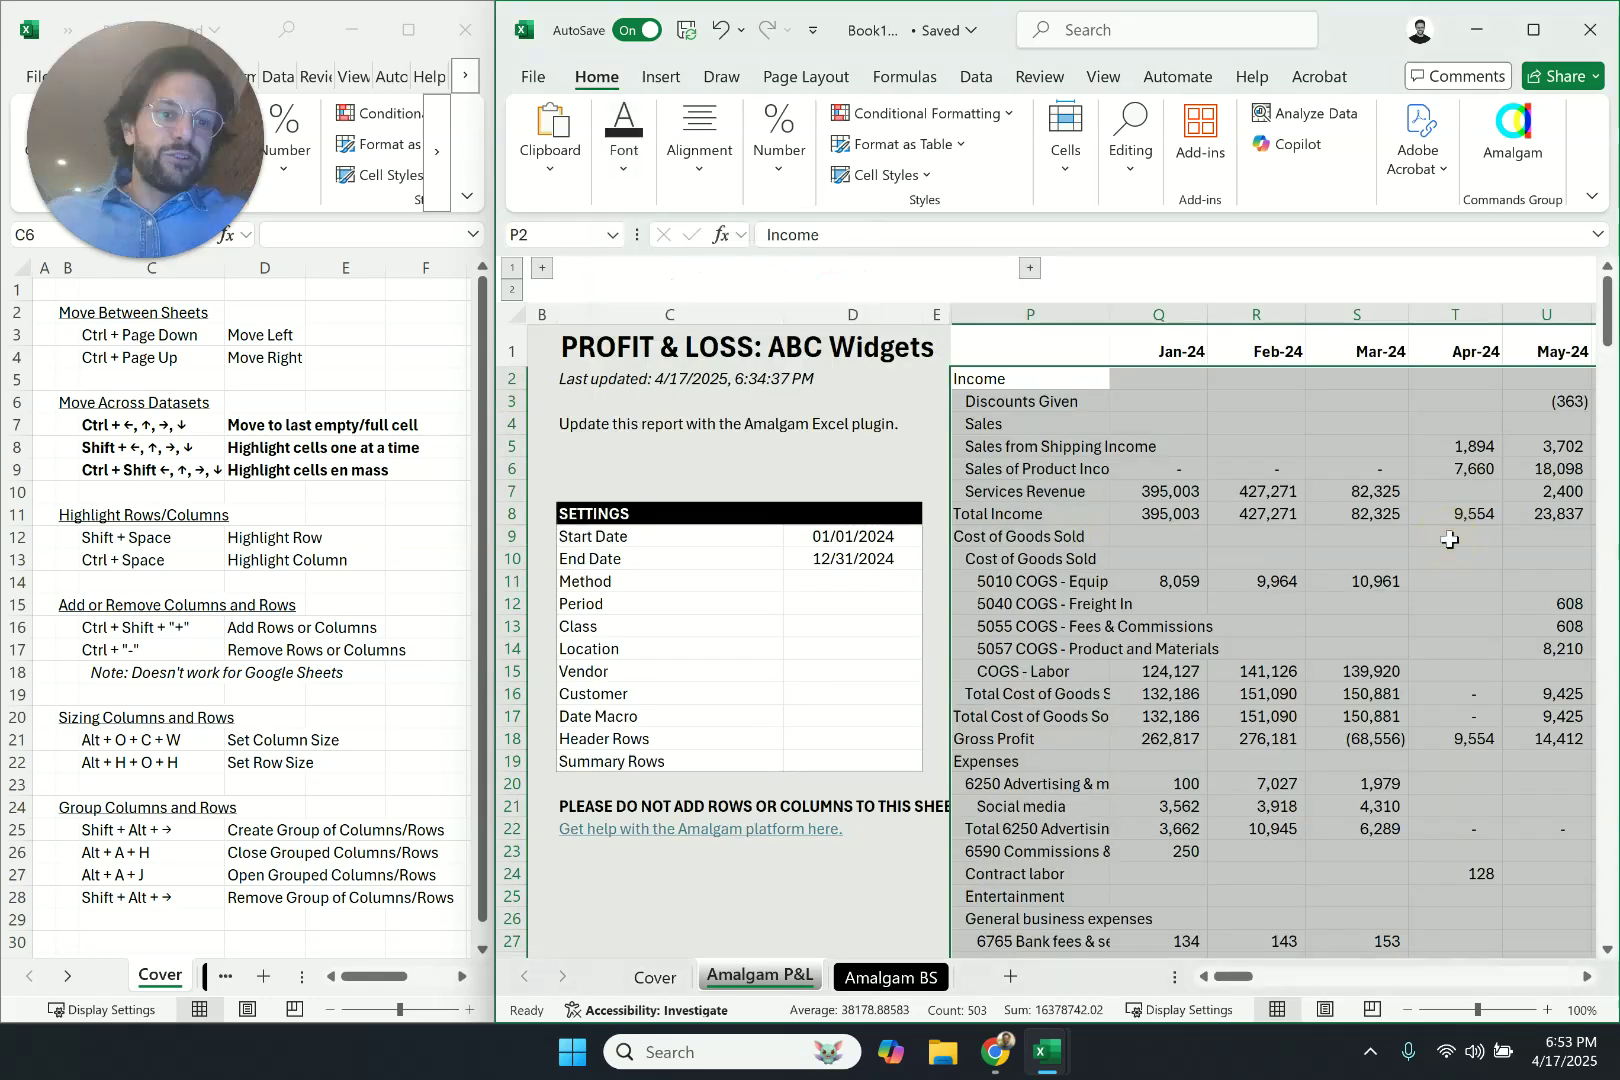
Select the header row from Jan-24 to Total (Q1:AC1) in one jump, and move to the Feb-24 header
key("Up")
key("Right")
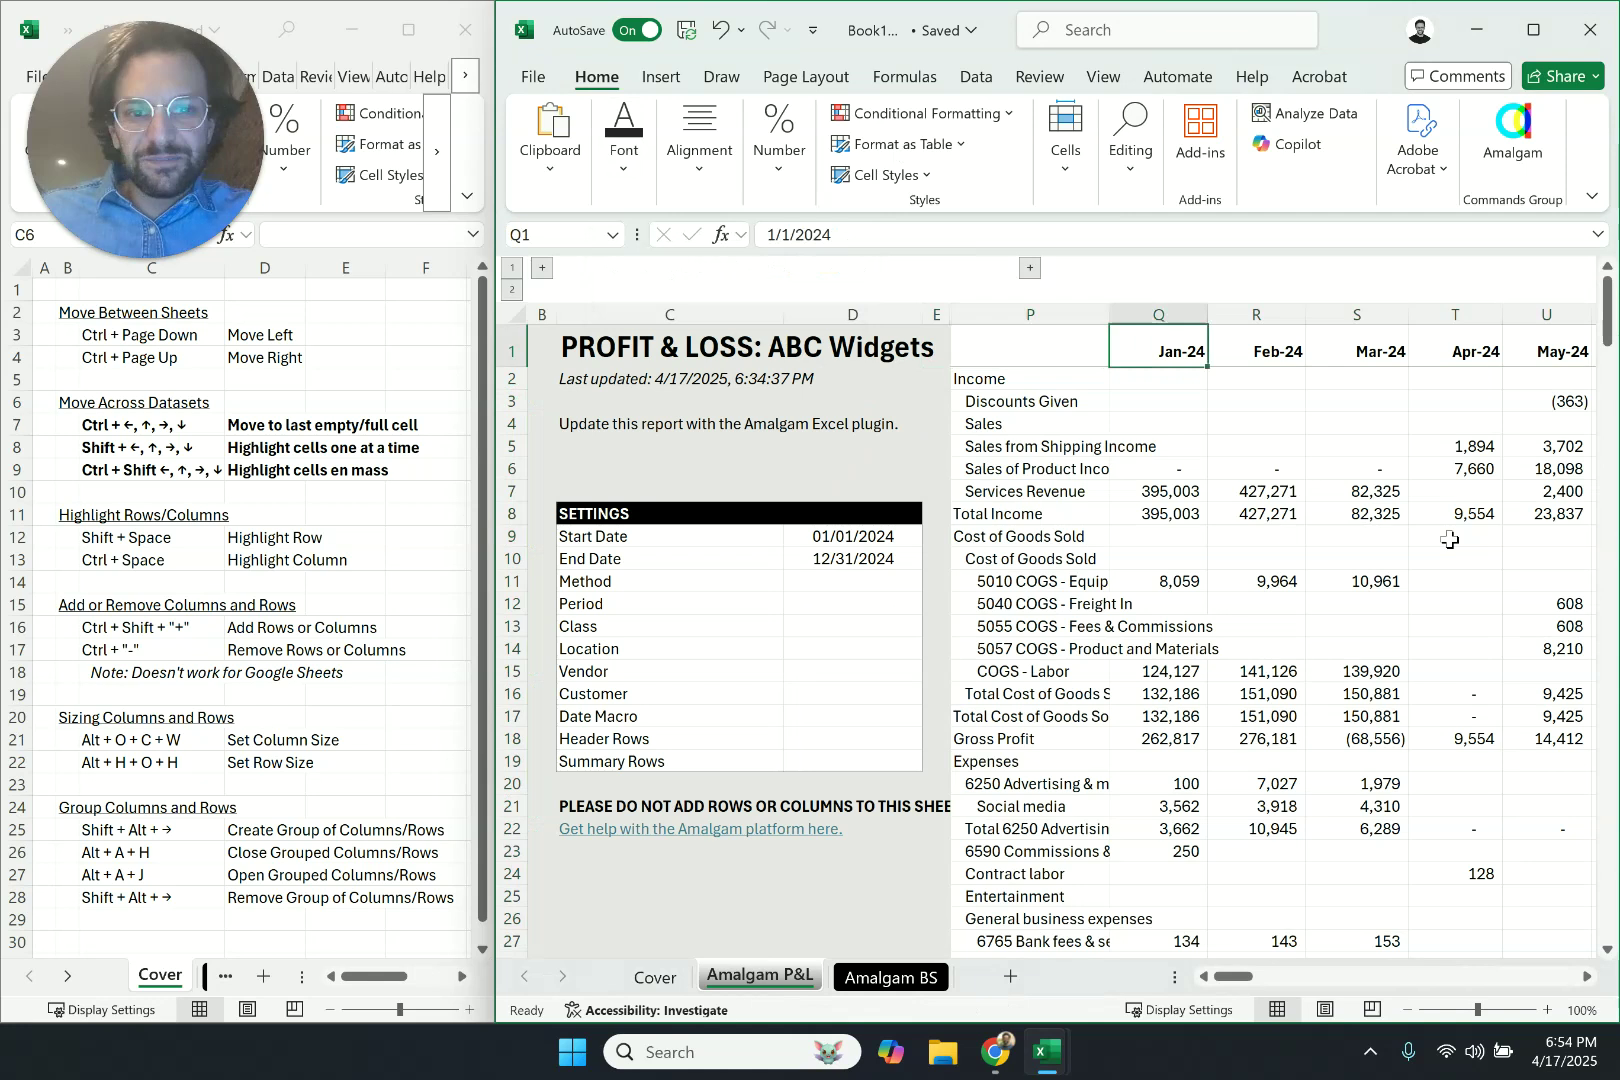
key("ctrl+shift+Right")
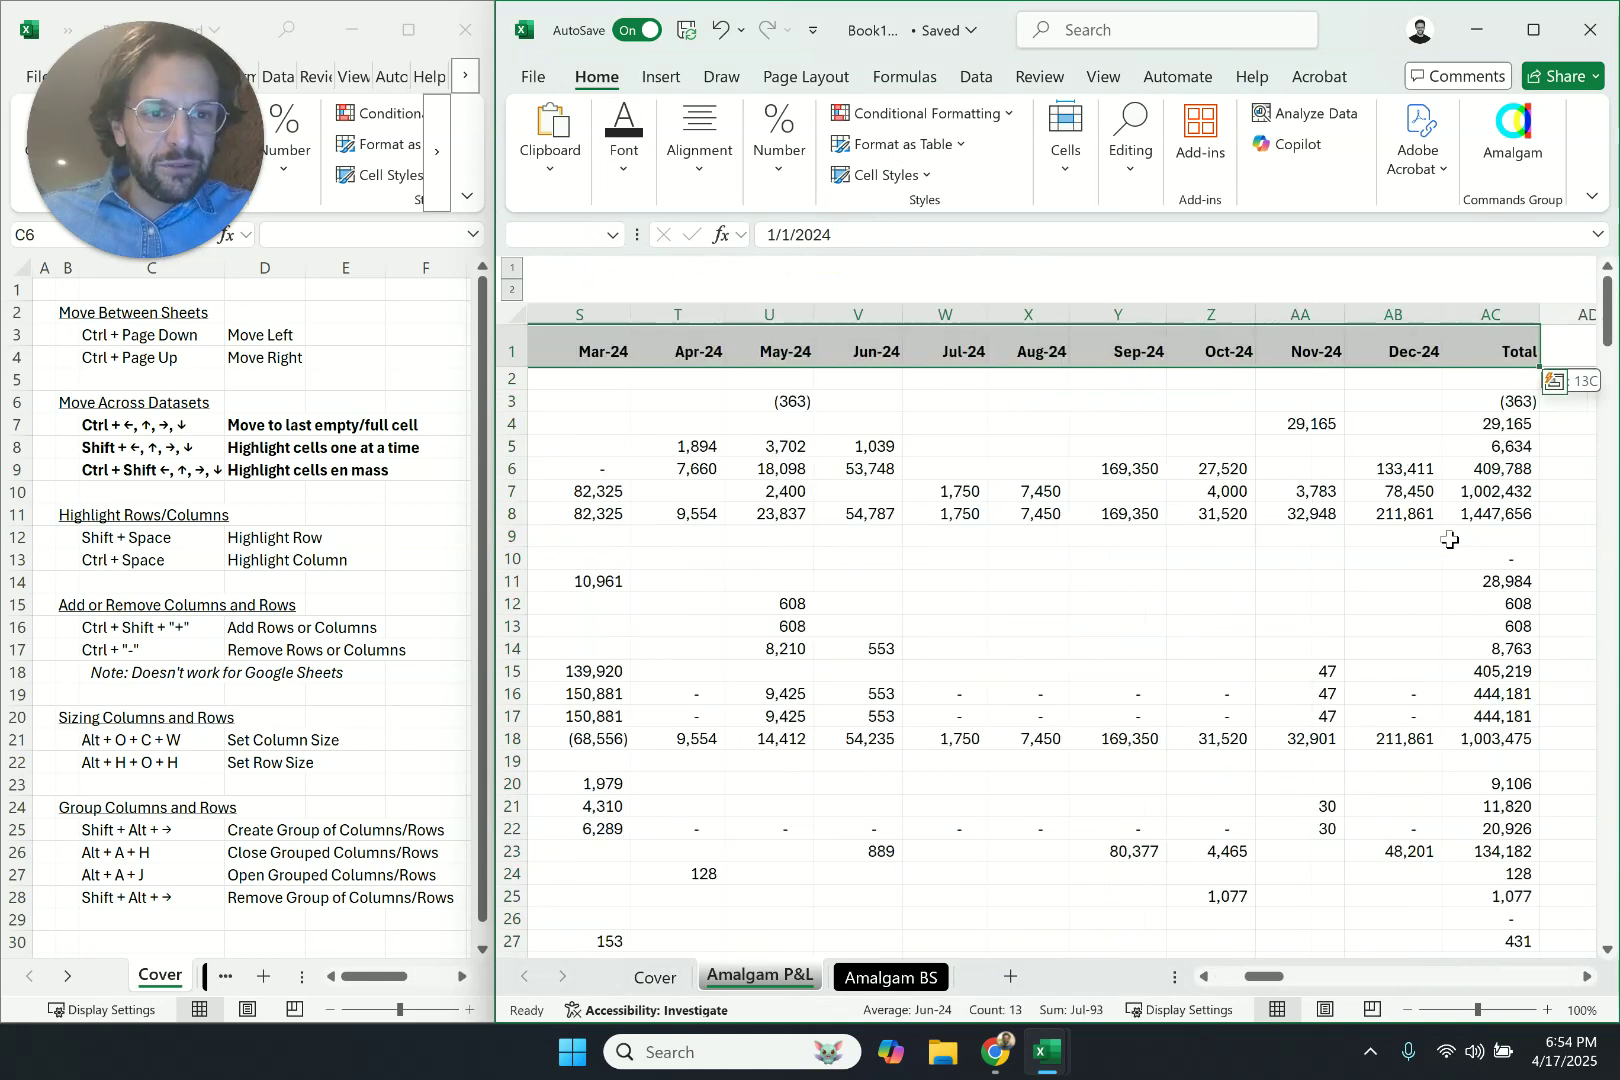
key("Right")
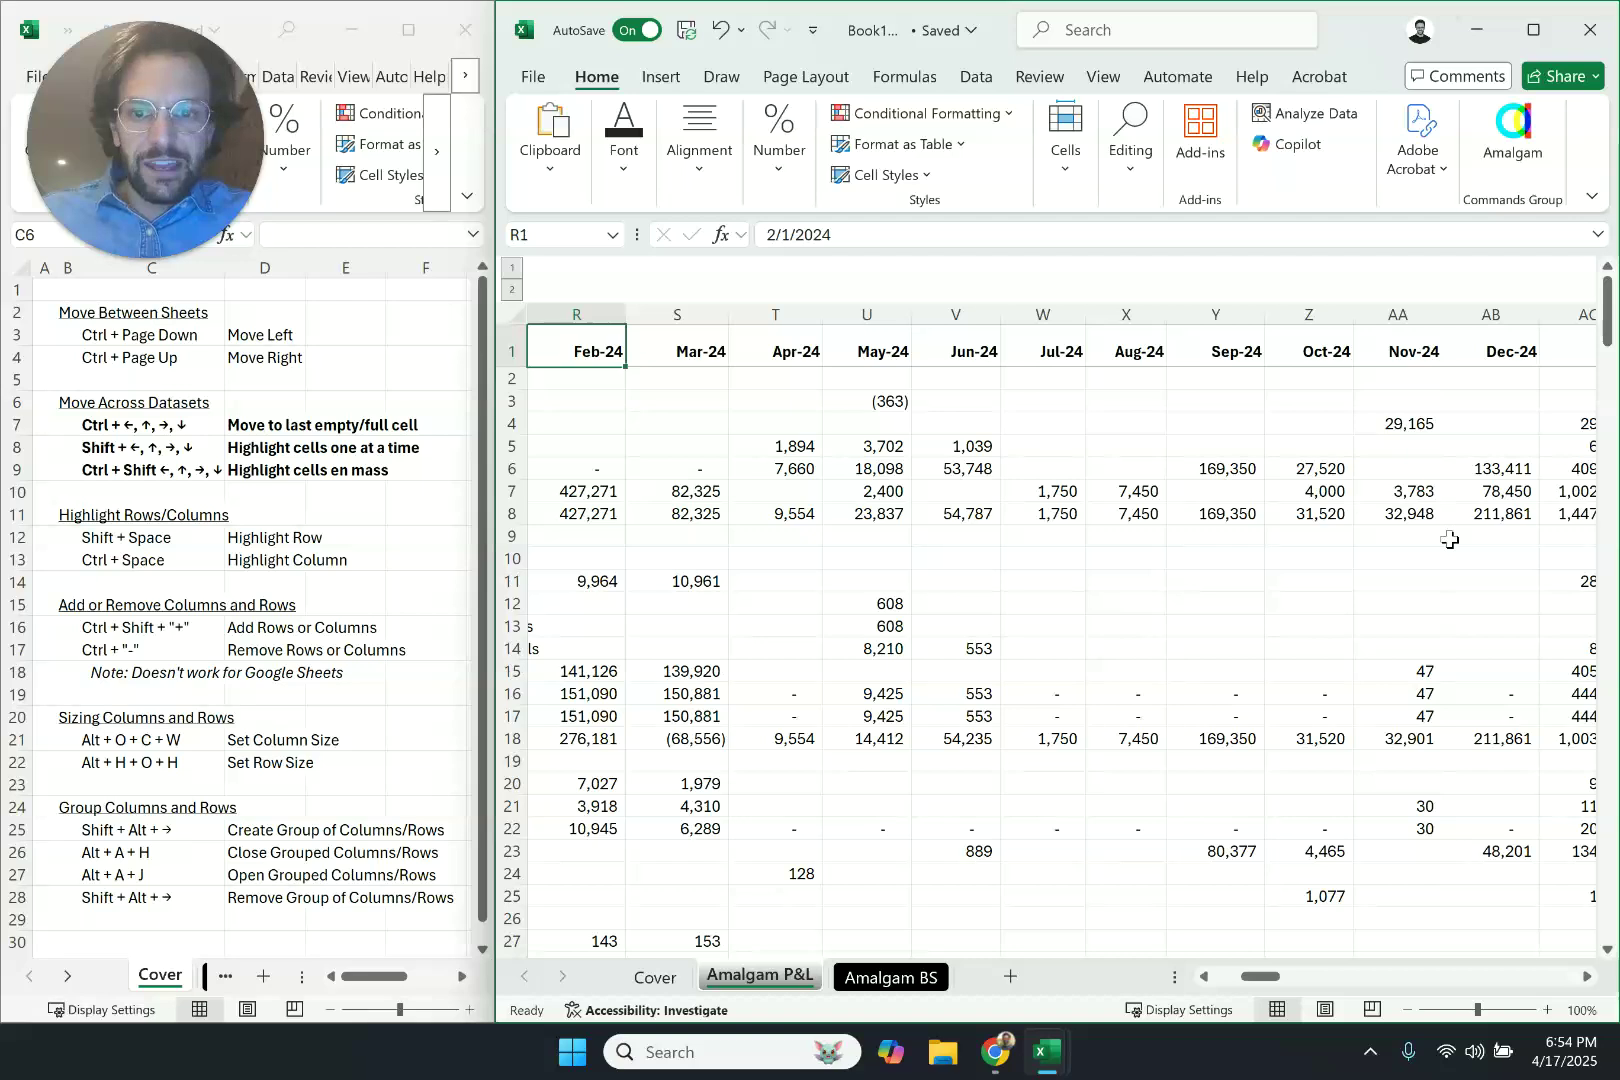
Jump to the Total header, drop to the Discounts Given total, and select that row back to its label (AC3:P3)
key("ctrl+Right")
key("ctrl+Down")
key("ctrl+shift+Left")
key("ctrl+shift+Left")
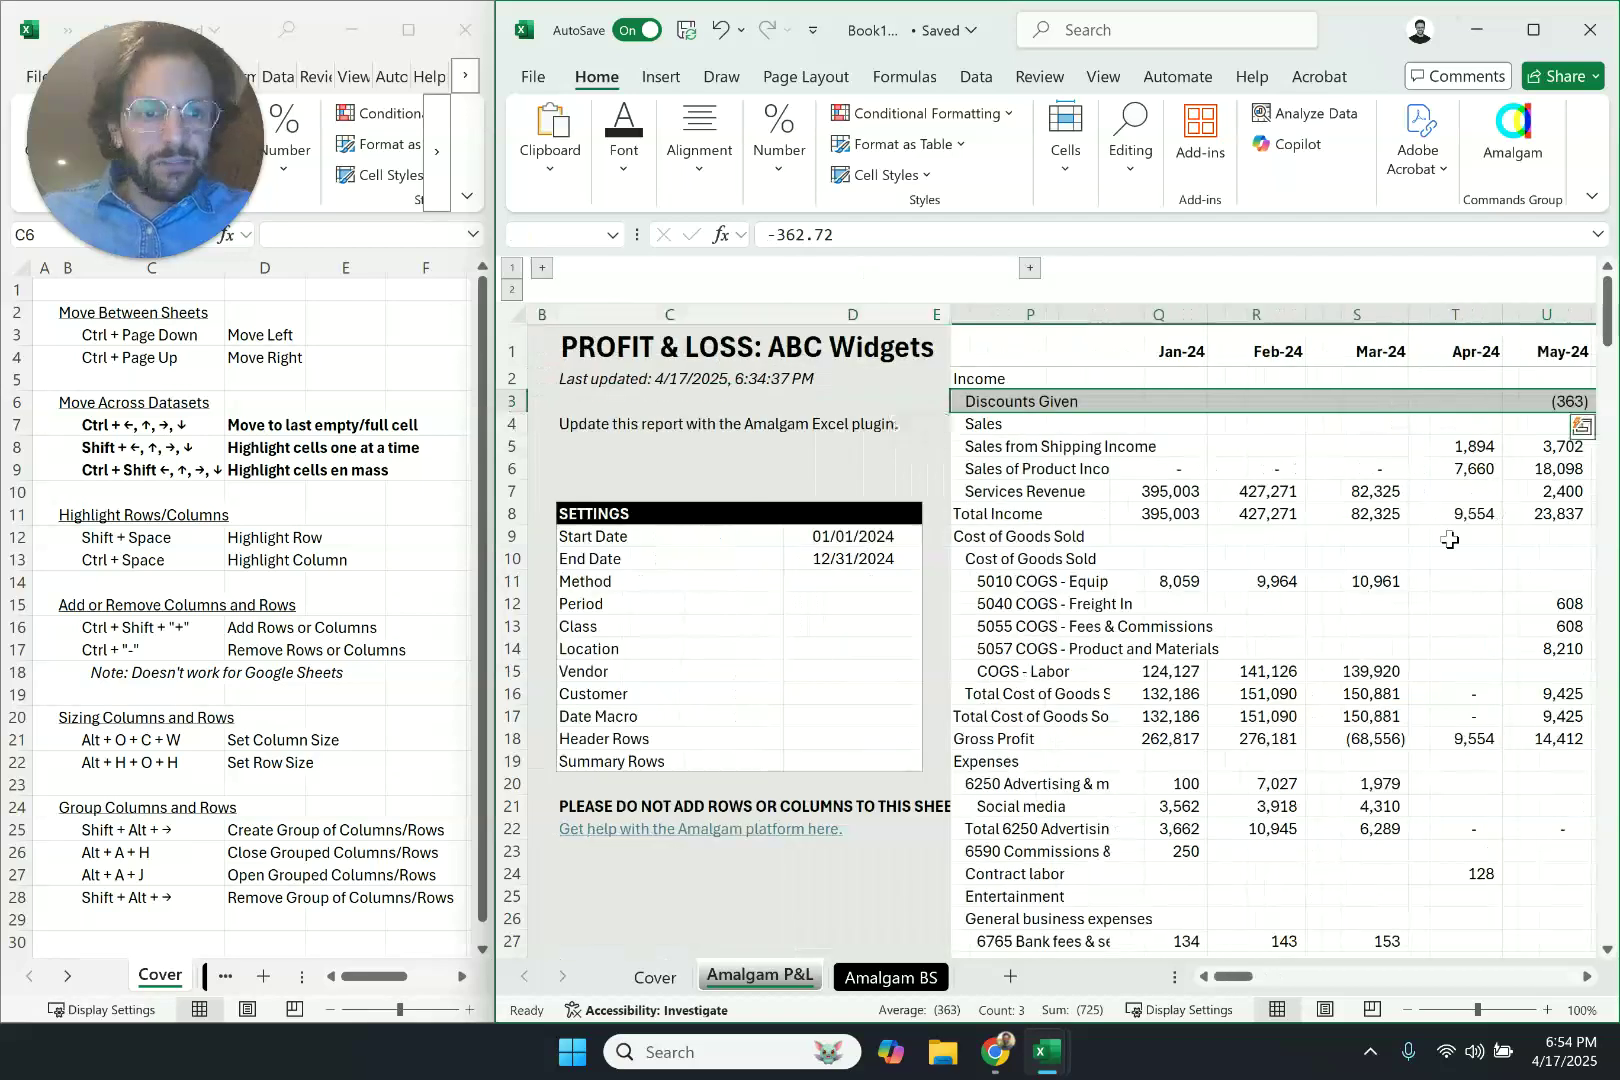
Jump to the end of row 3, select back to the Total column, and return to the Discounts Given label (P3)
key("ctrl+Right")
key("ctrl+shift+Left")
key("ctrl+Left")
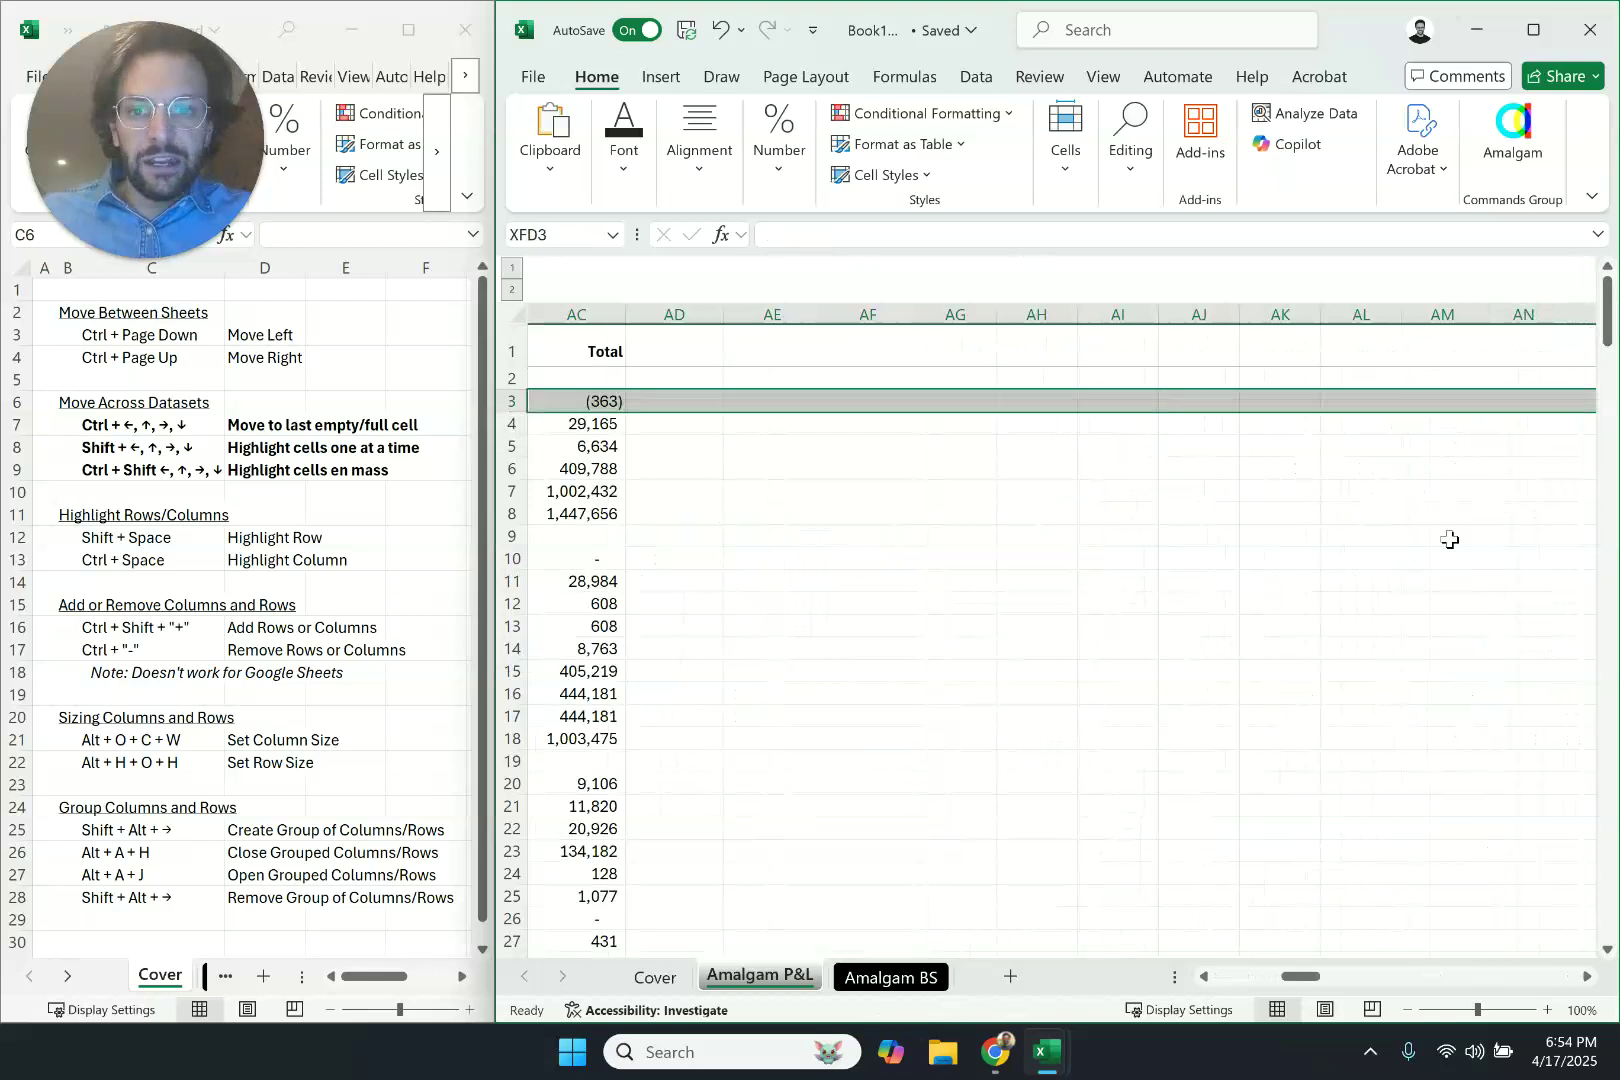
key("ctrl+Left")
key("ctrl+Left")
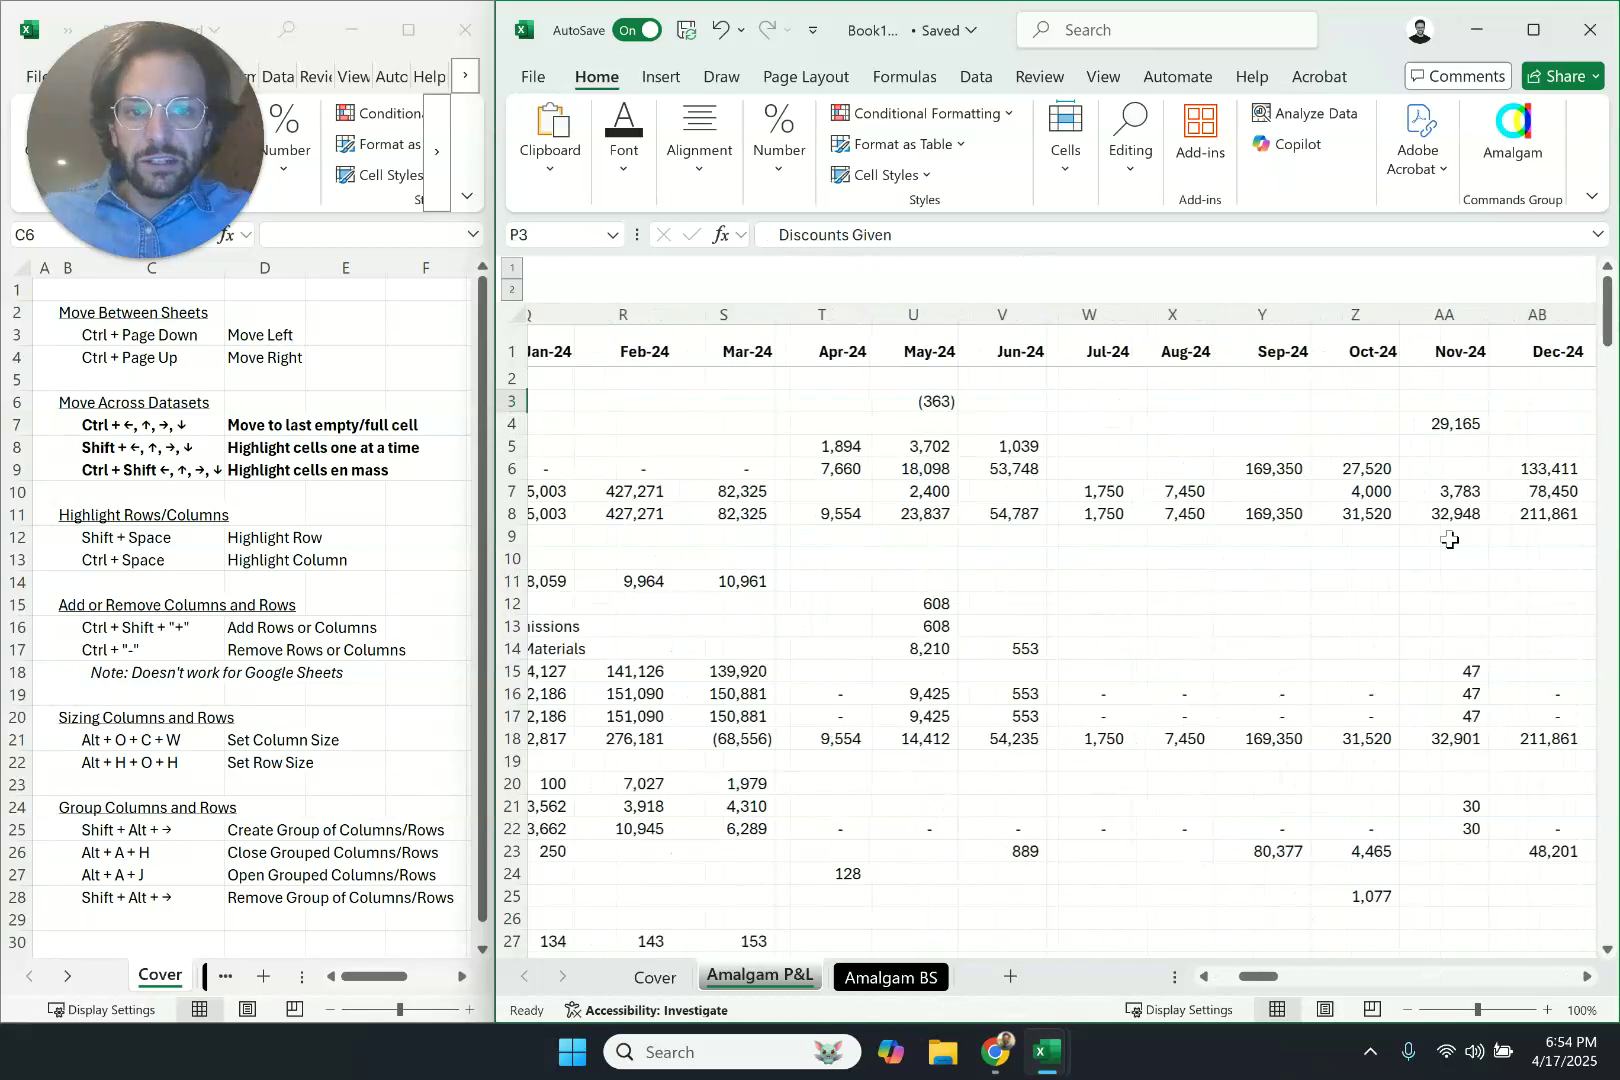
Jump along row 3 to its last column and down to the sheet's final cell, XFD1048576
key("ctrl+Right")
key("ctrl+Right")
key("ctrl+Right")
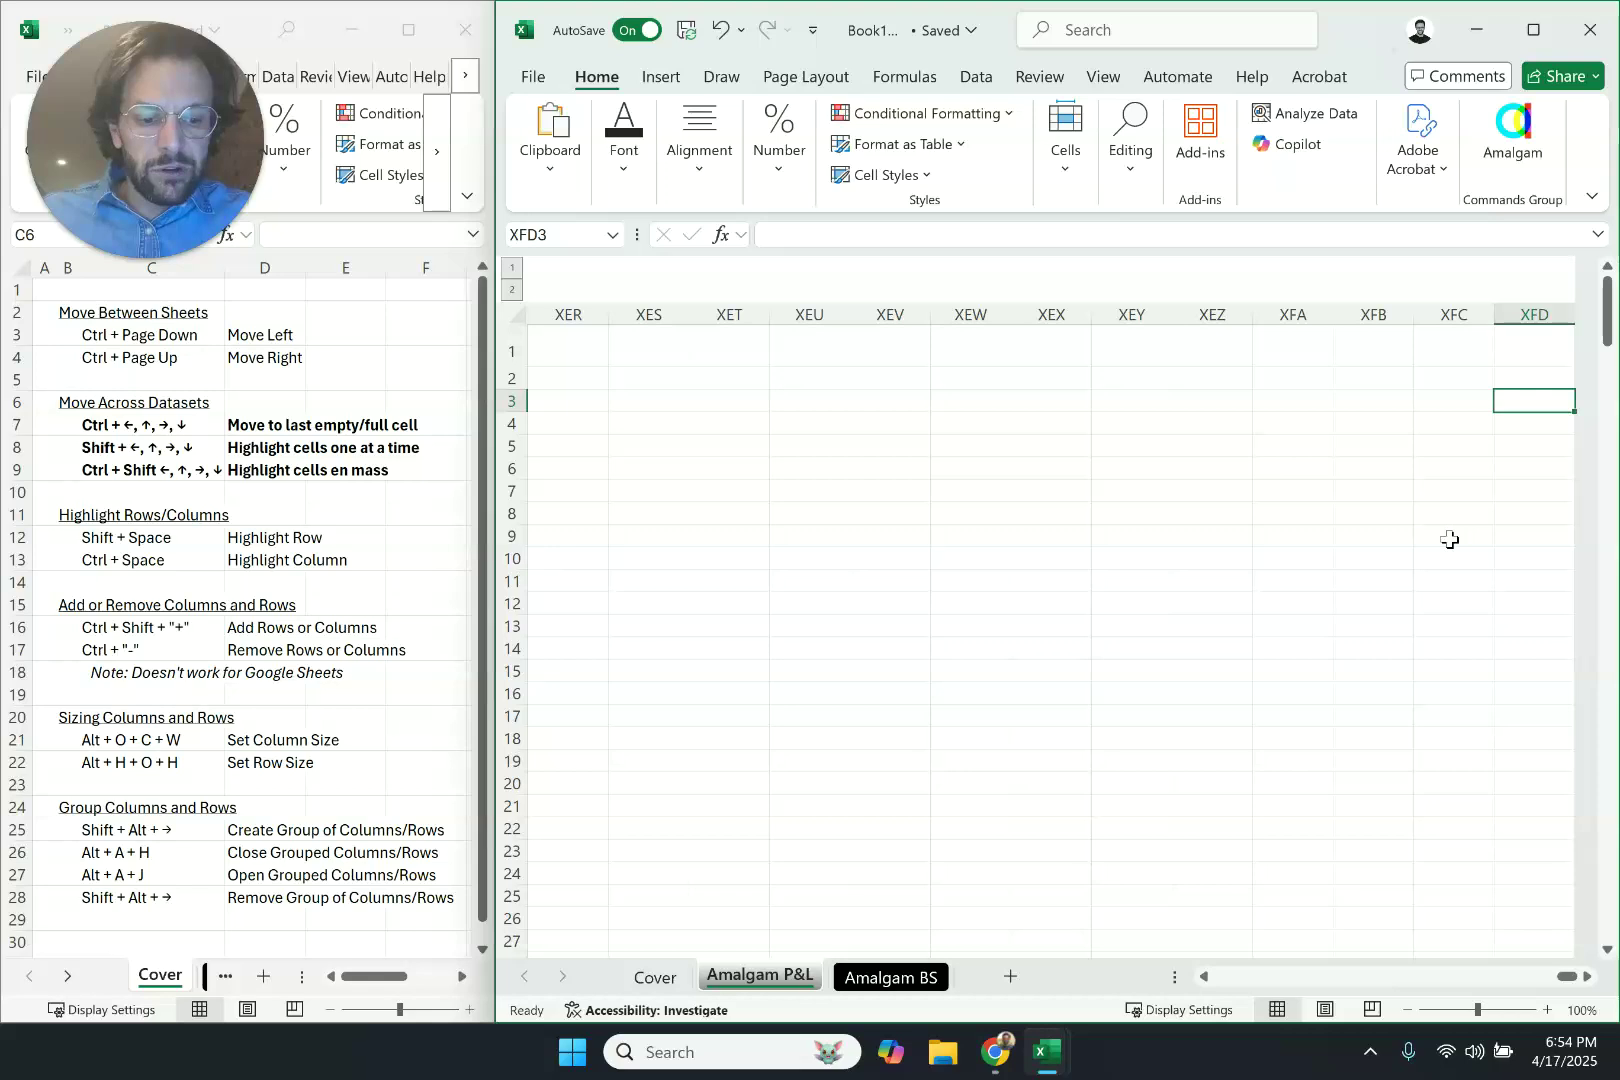
key("ctrl+Down")
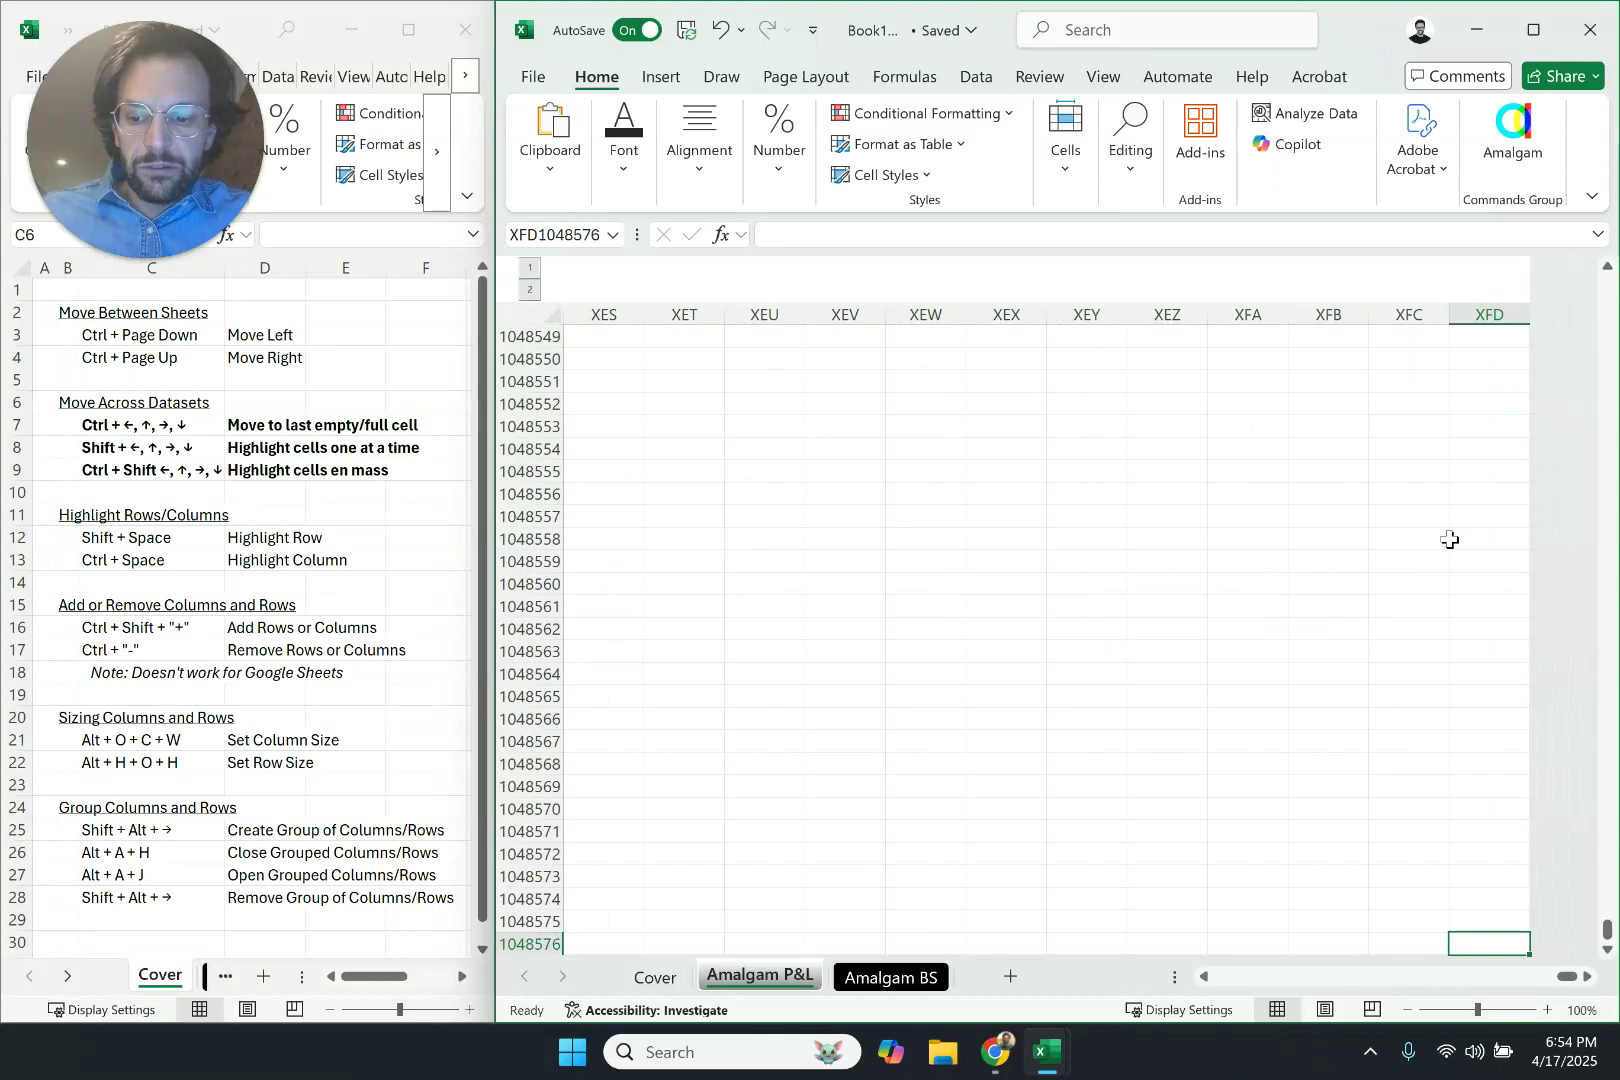
Select the sheet's last row from the final cell back to column B, and jump back to cell B1
key("ctrl+space")
key("ctrl+shift+Left")
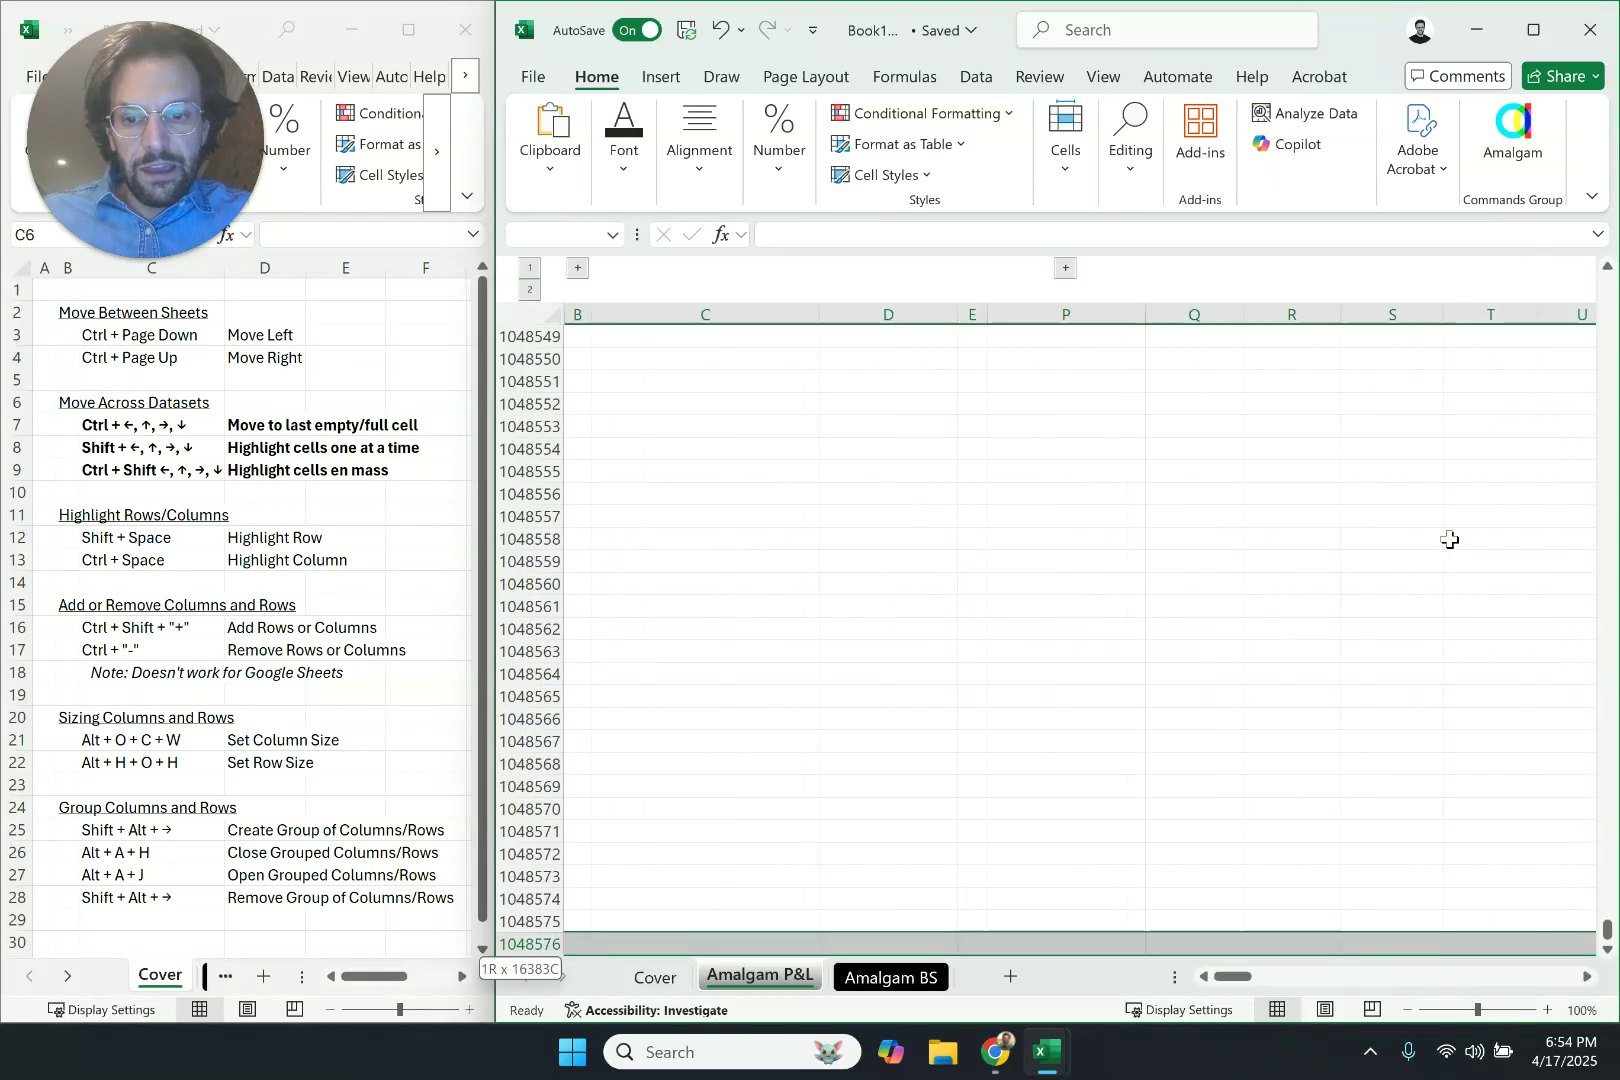
key("Left")
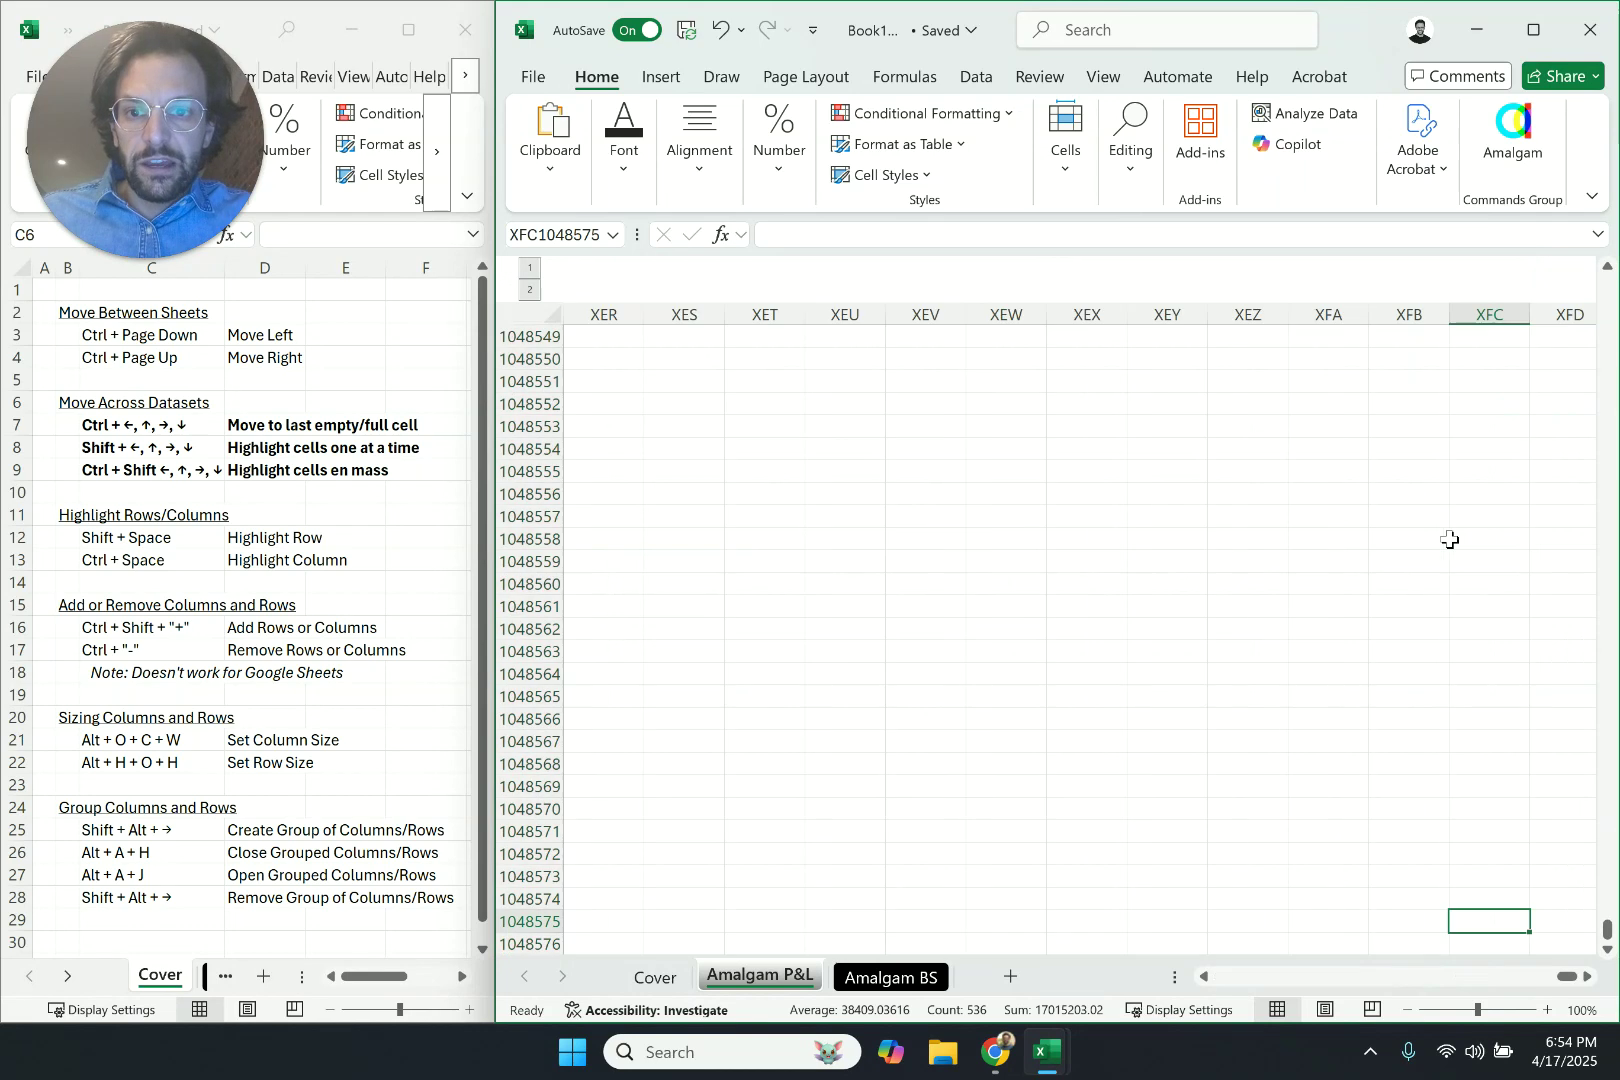
key("ctrl+Left")
key("ctrl+Up")
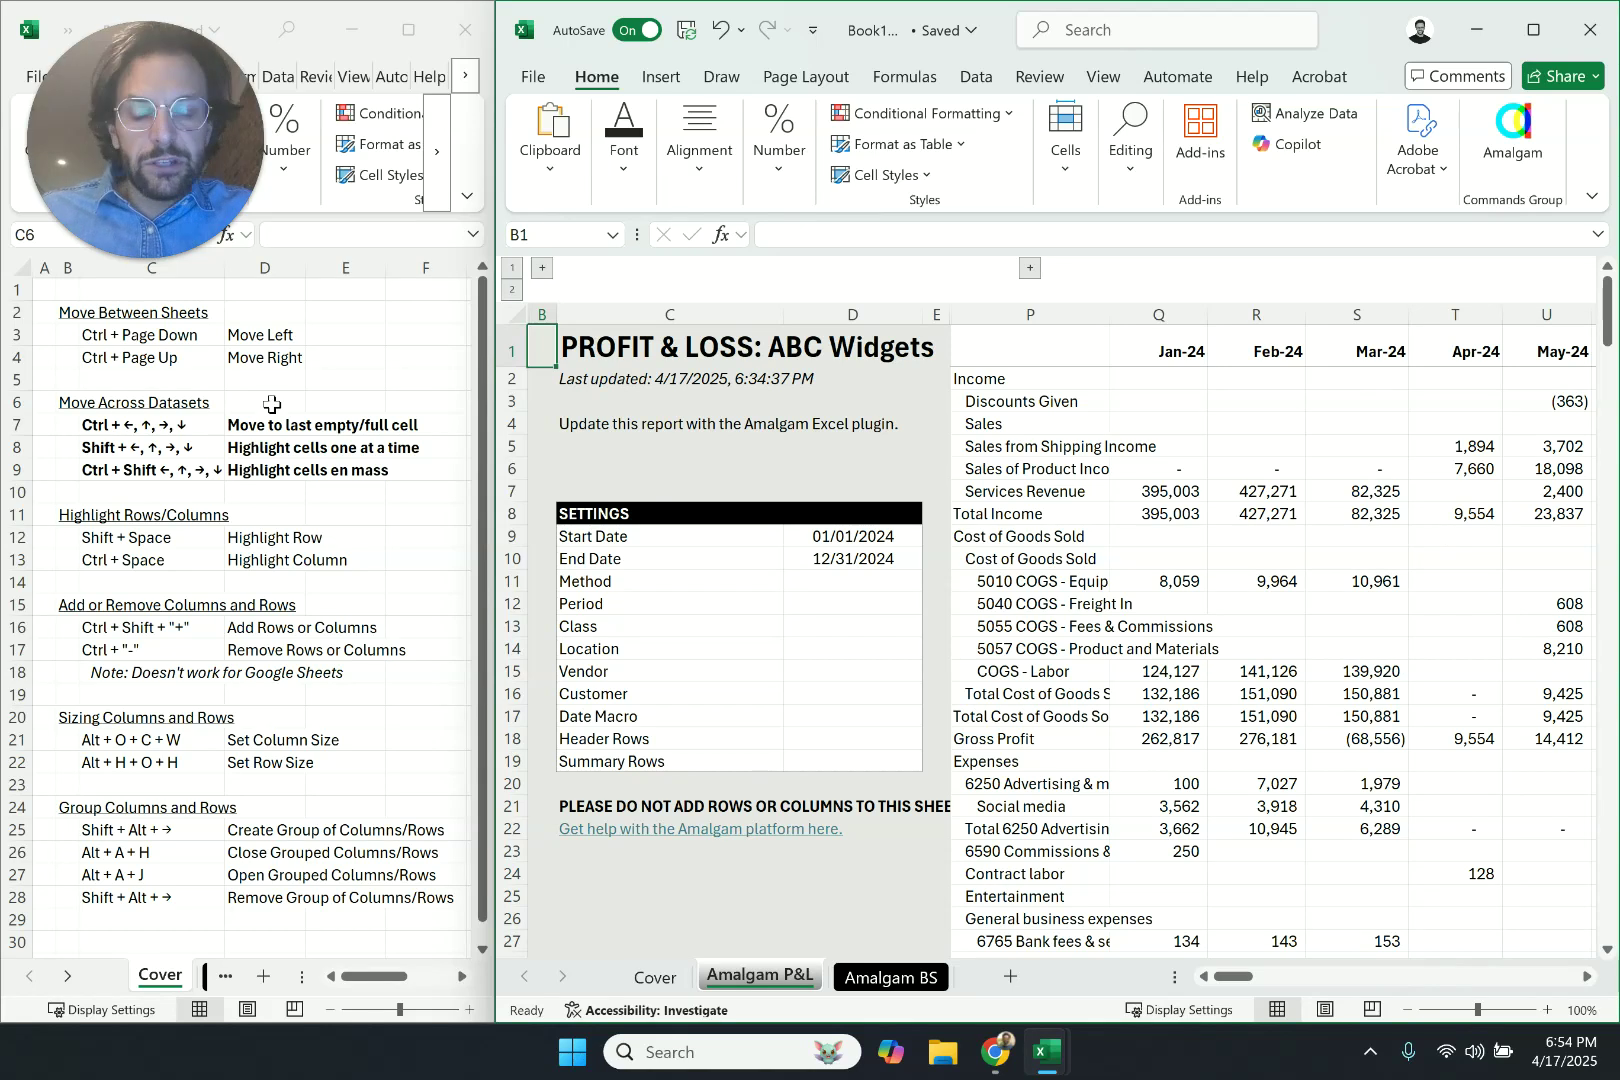
In the shortcut list workbook, remove bold from the Move Across Datasets entries (C7:D9) and select the Shift + Space entry
left_click_drag(137, 430, 303, 458)
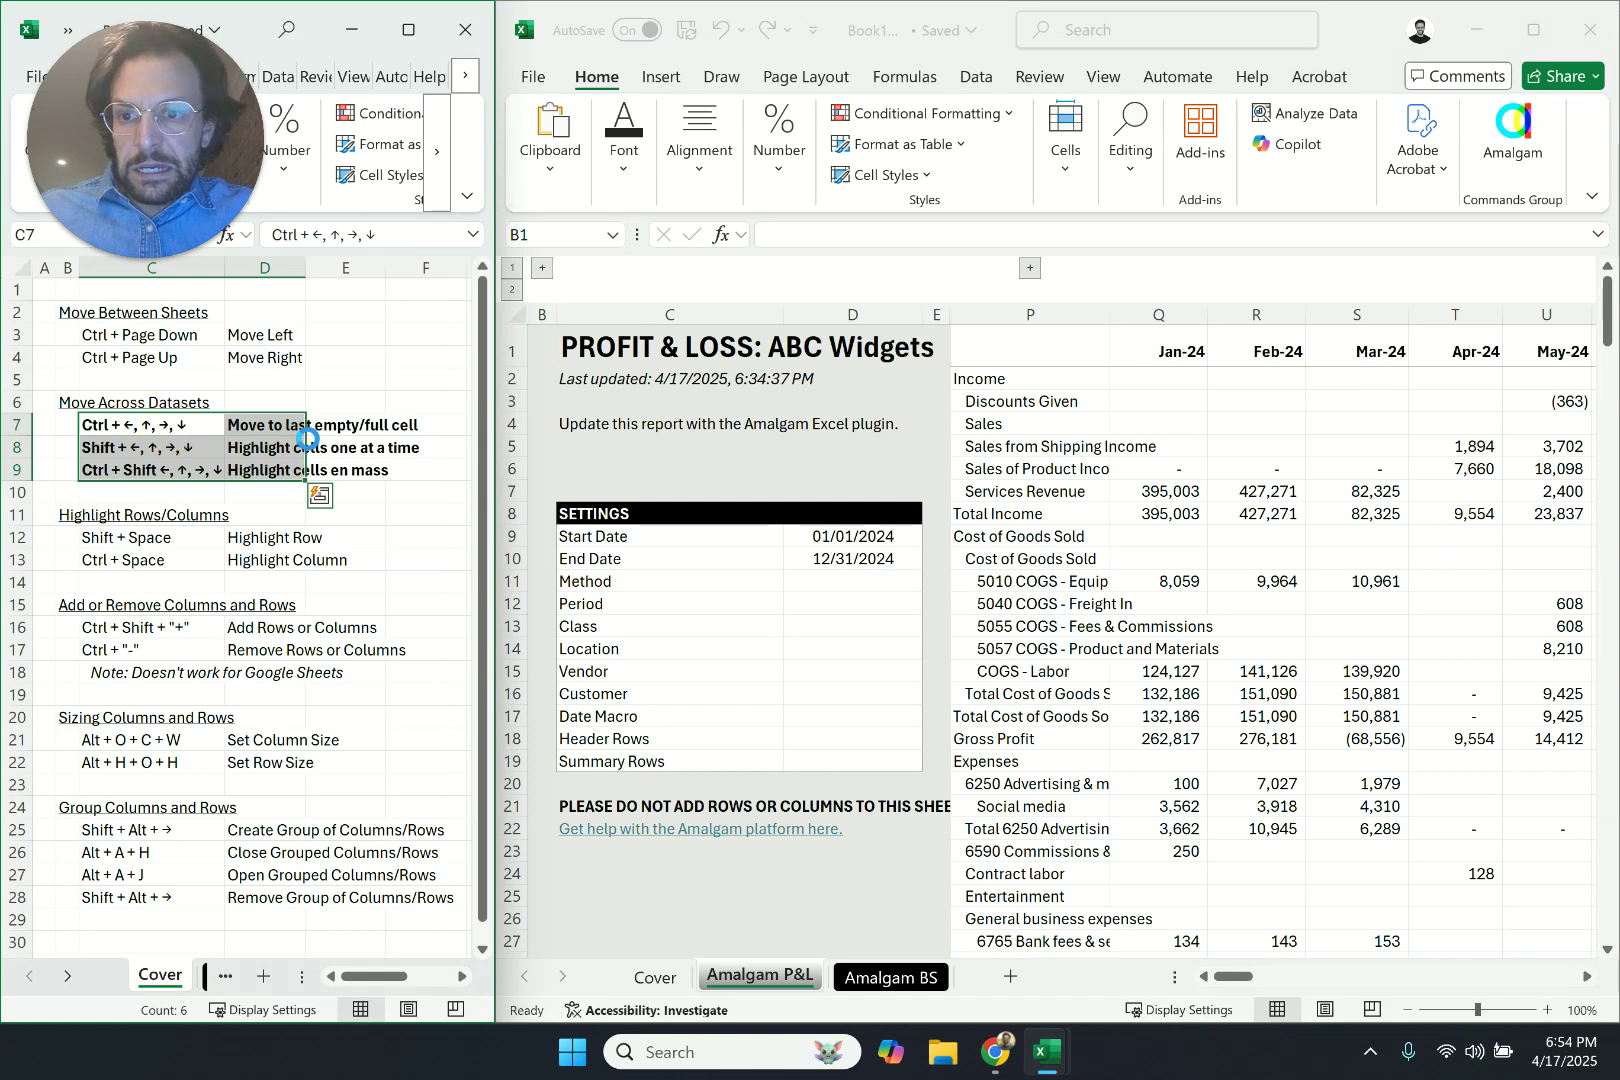
key("ctrl+b")
left_click_drag(186, 530, 358, 530)
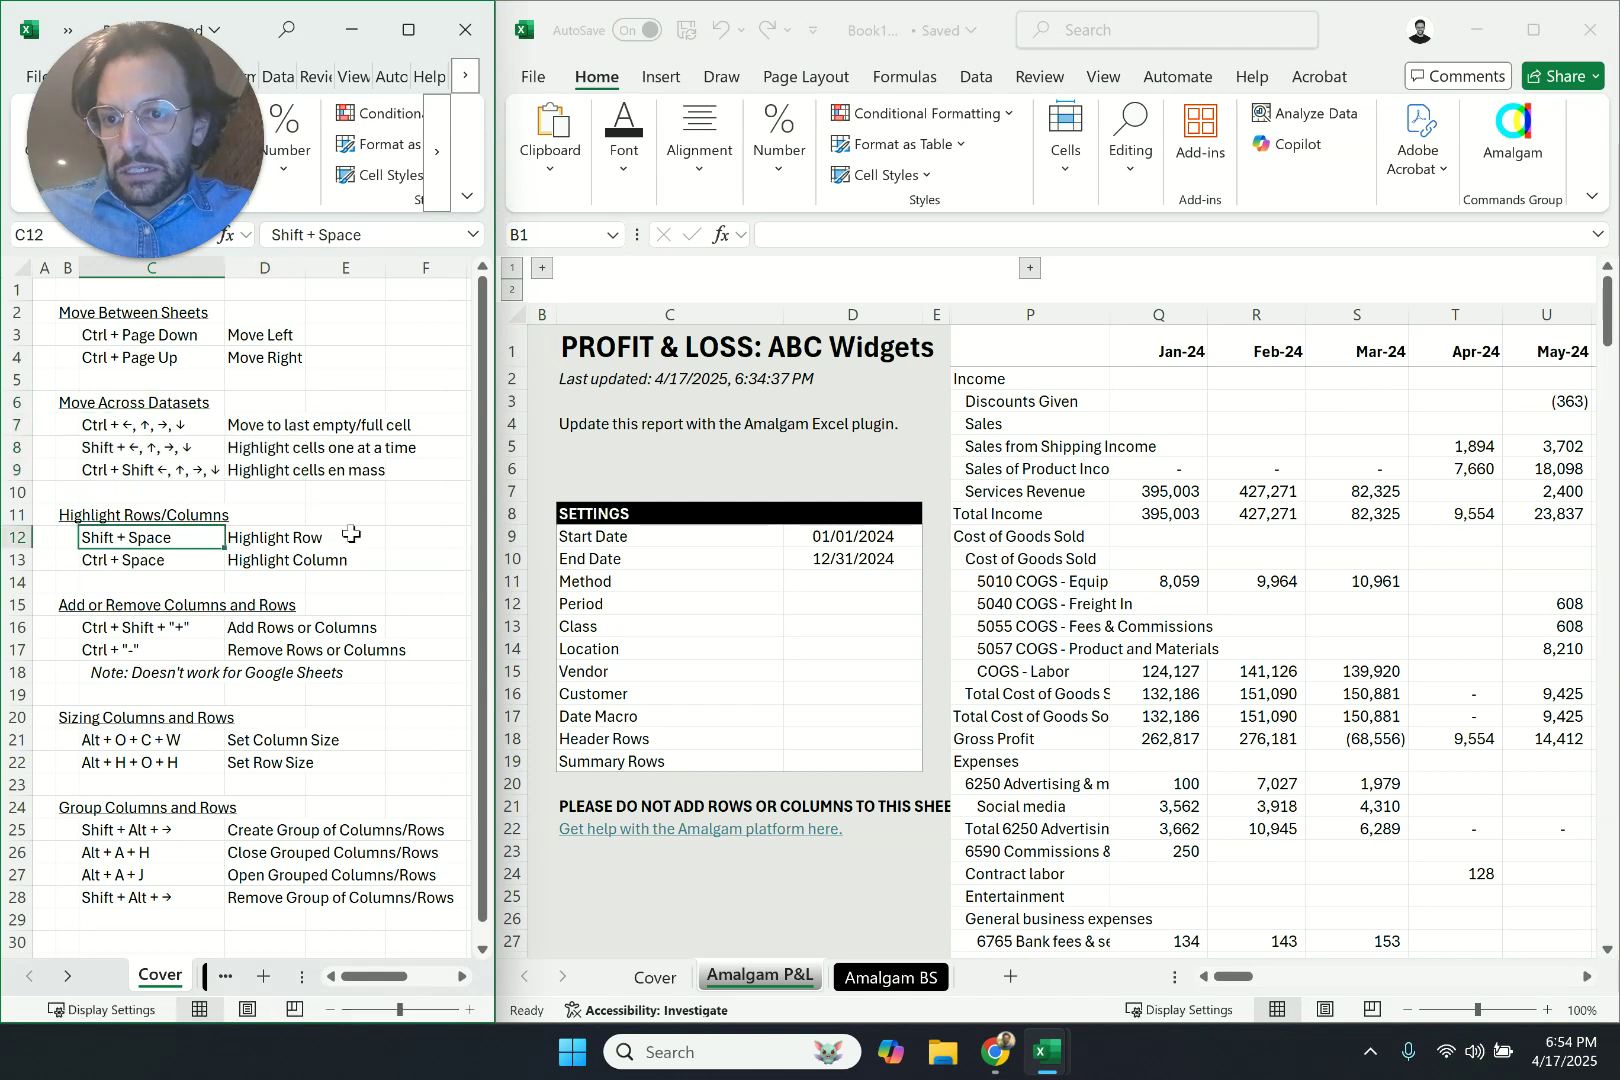
In the profit and loss workbook, select the entire row of the Feb-24 Services Revenue cell, and select the whole Feb-24 column (R)
left_click(1276, 499)
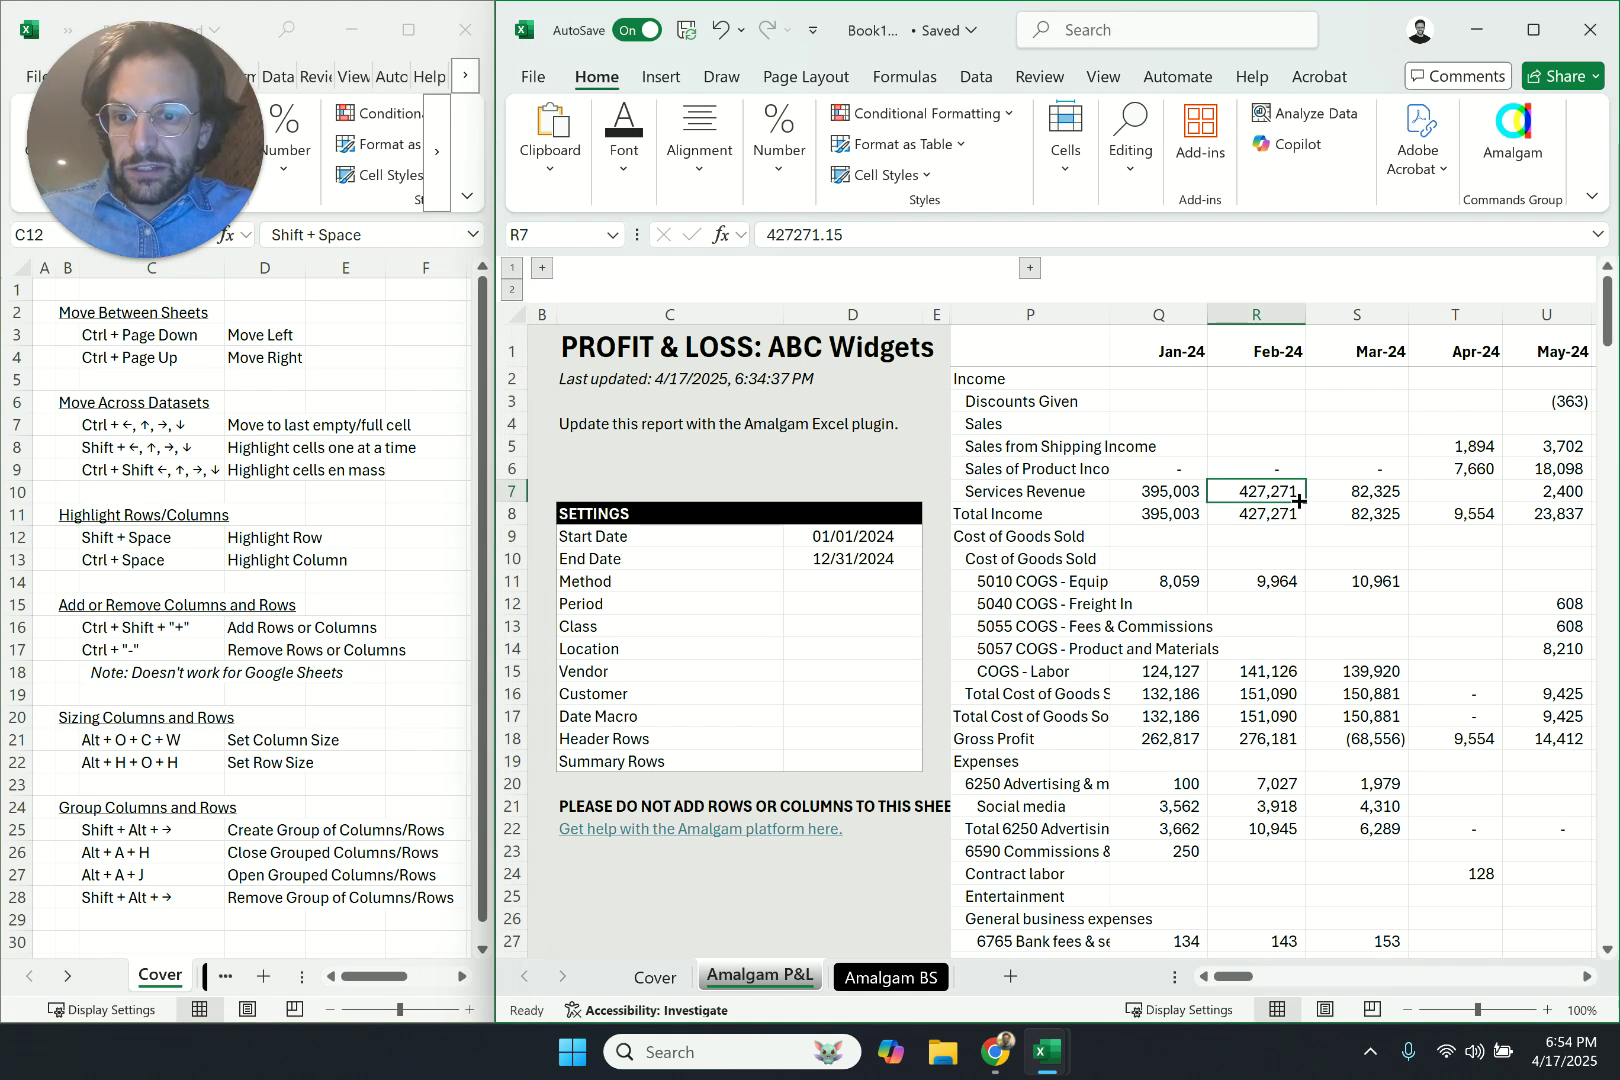
key("shift+space")
left_click(1299, 509)
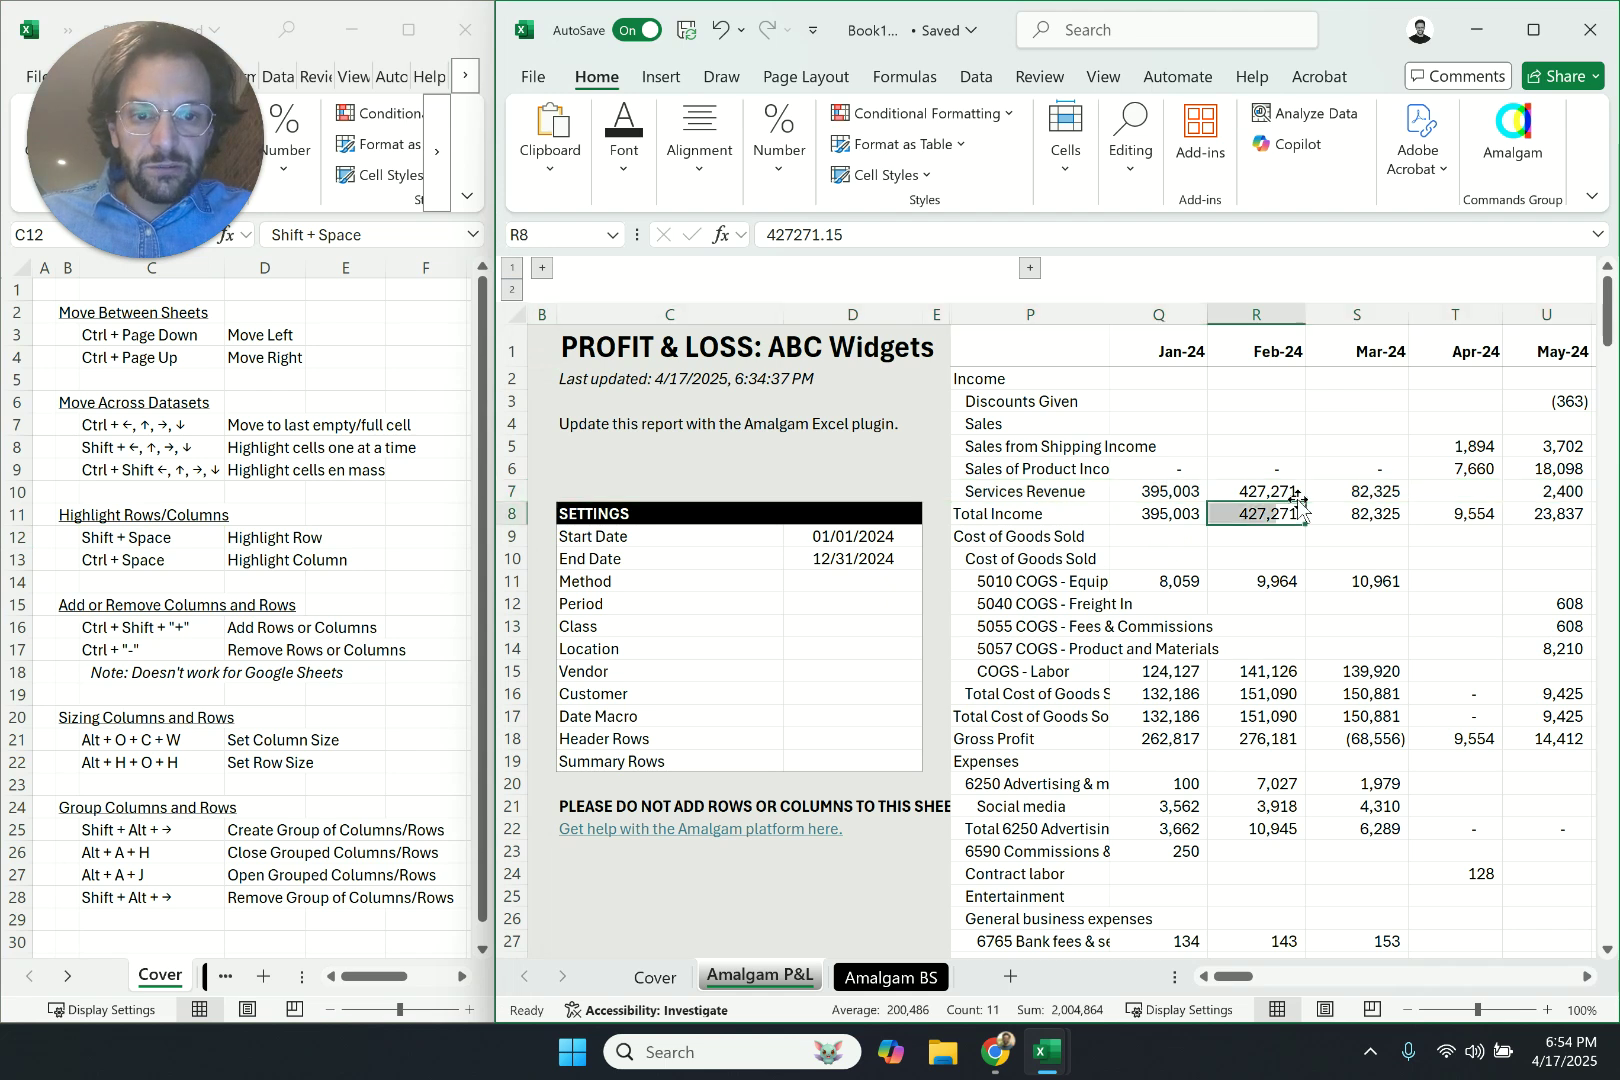
key("ctrl+space")
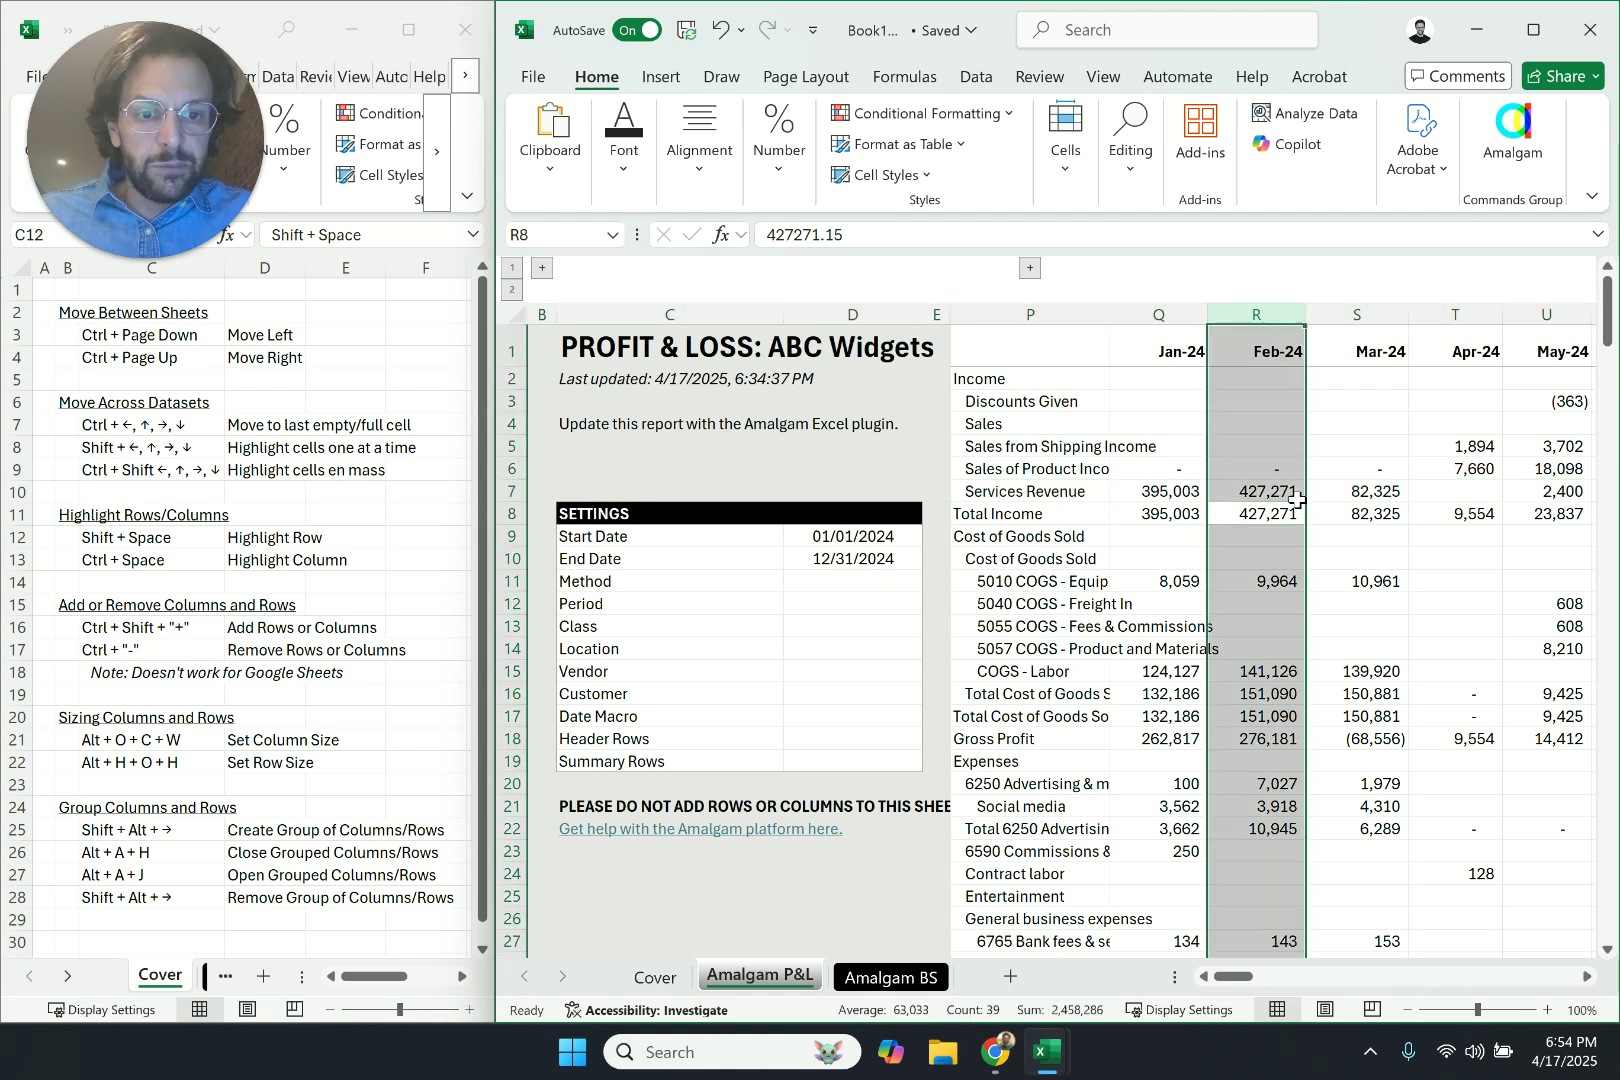
Move to the Services Revenue label (P7), select all of column P, and return to that label
key("Up")
key("Left")
key("Left")
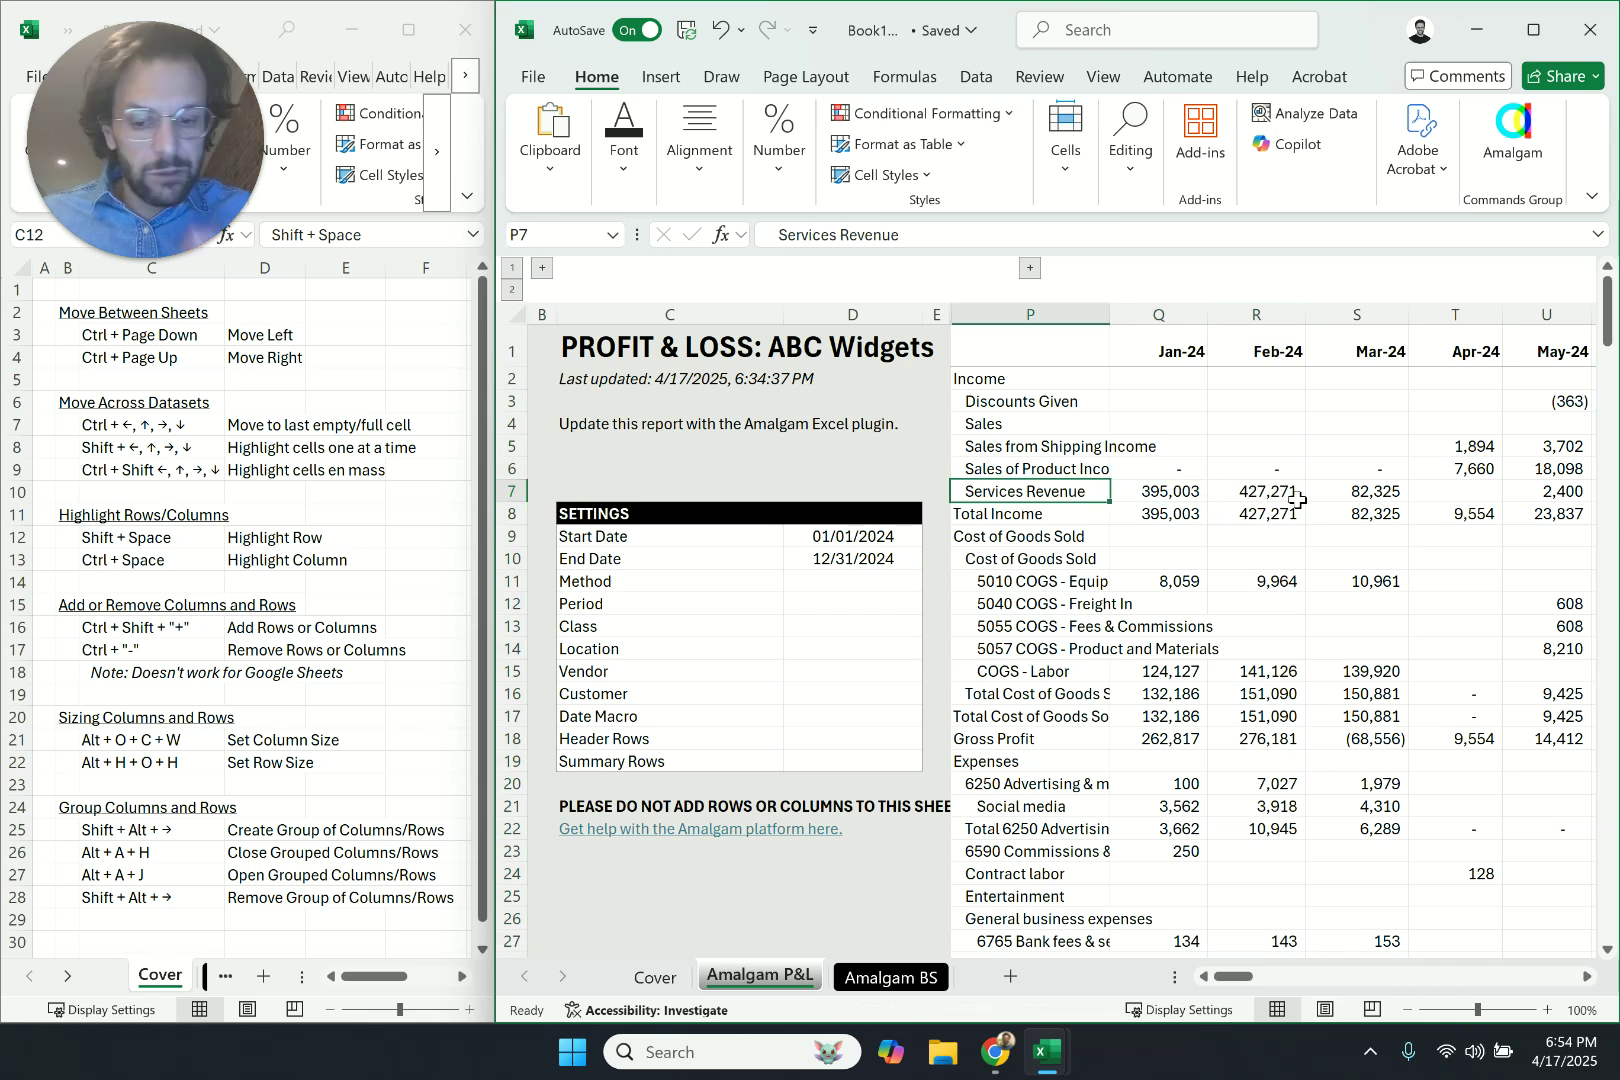
key("ctrl+space")
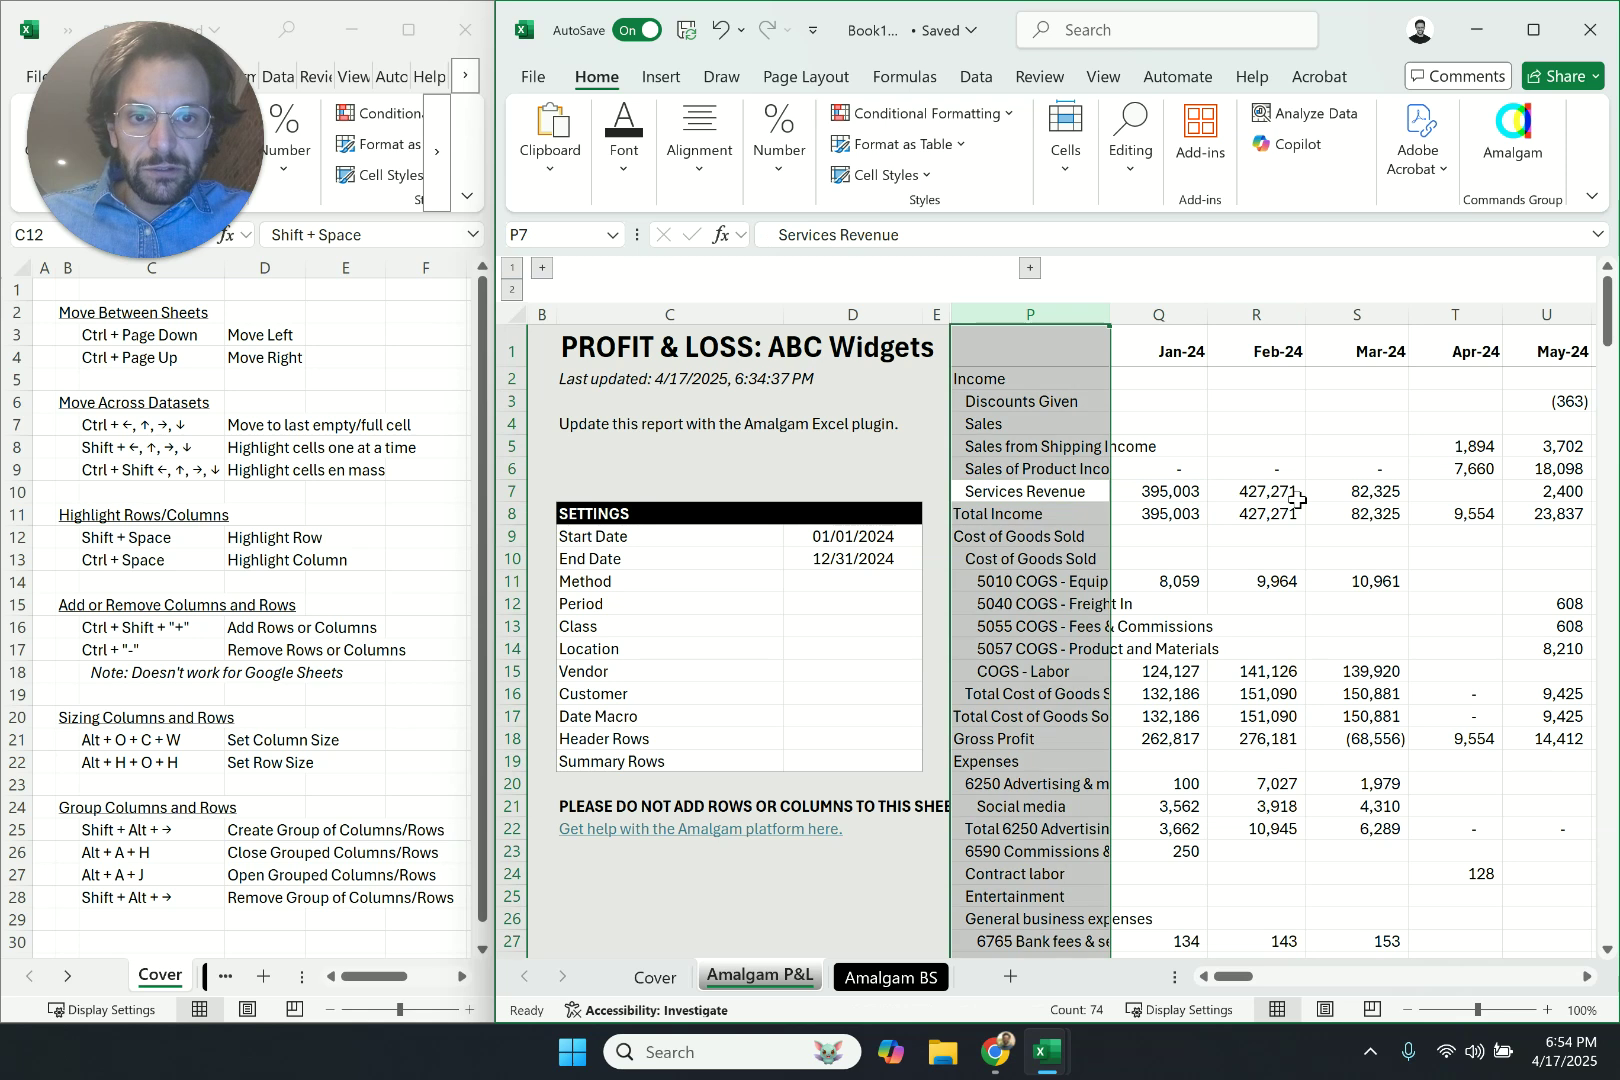
key("Up")
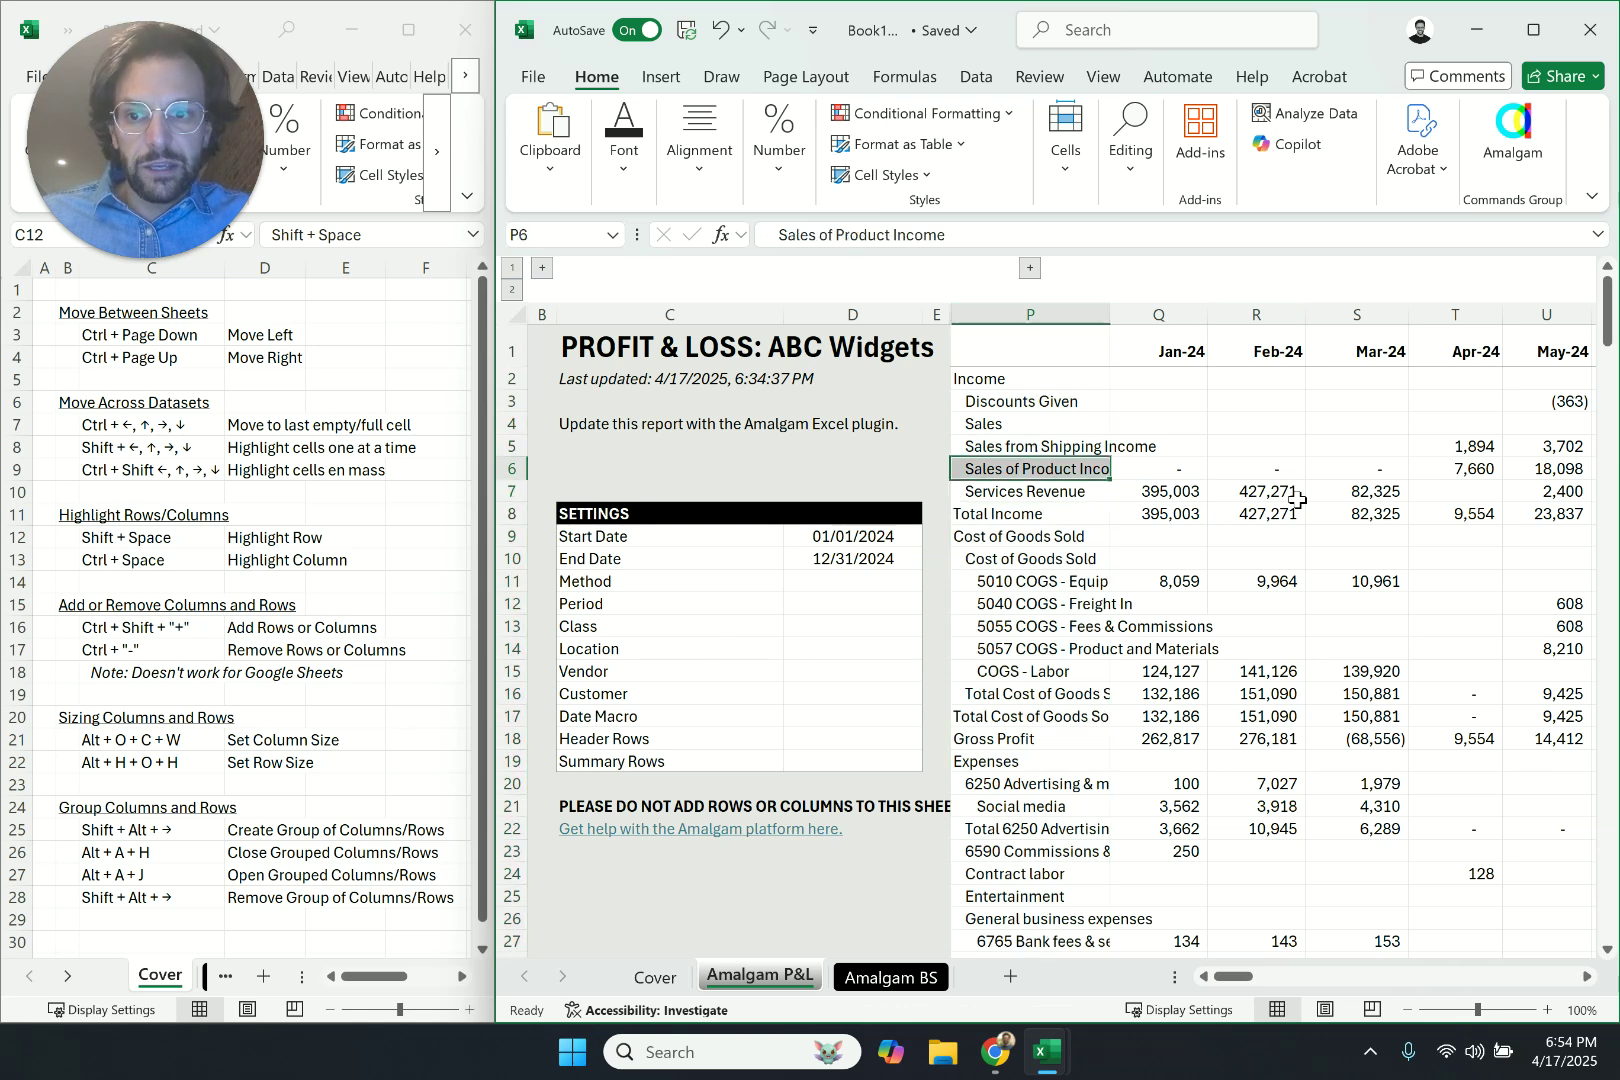
key("Down")
In the shortcut list workbook, make the Highlight Rows/Columns entries (C11:D13) bold
left_click(137, 515)
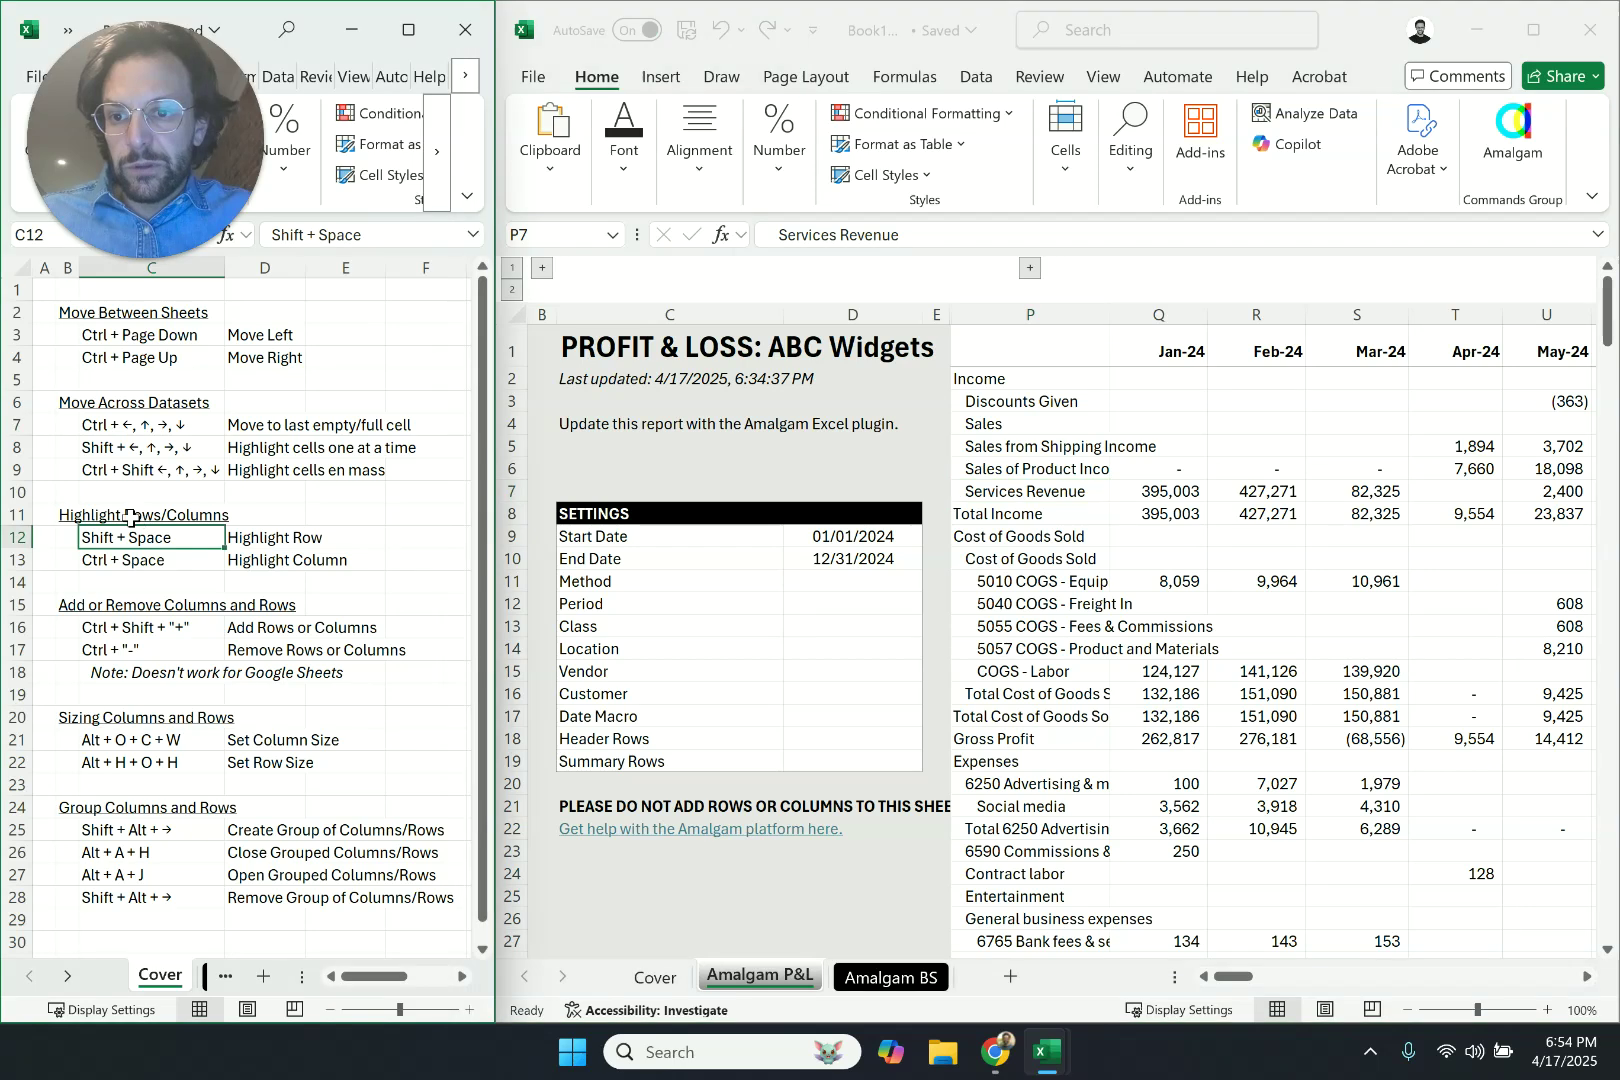
left_click_drag(137, 515, 252, 558)
key("ctrl+b")
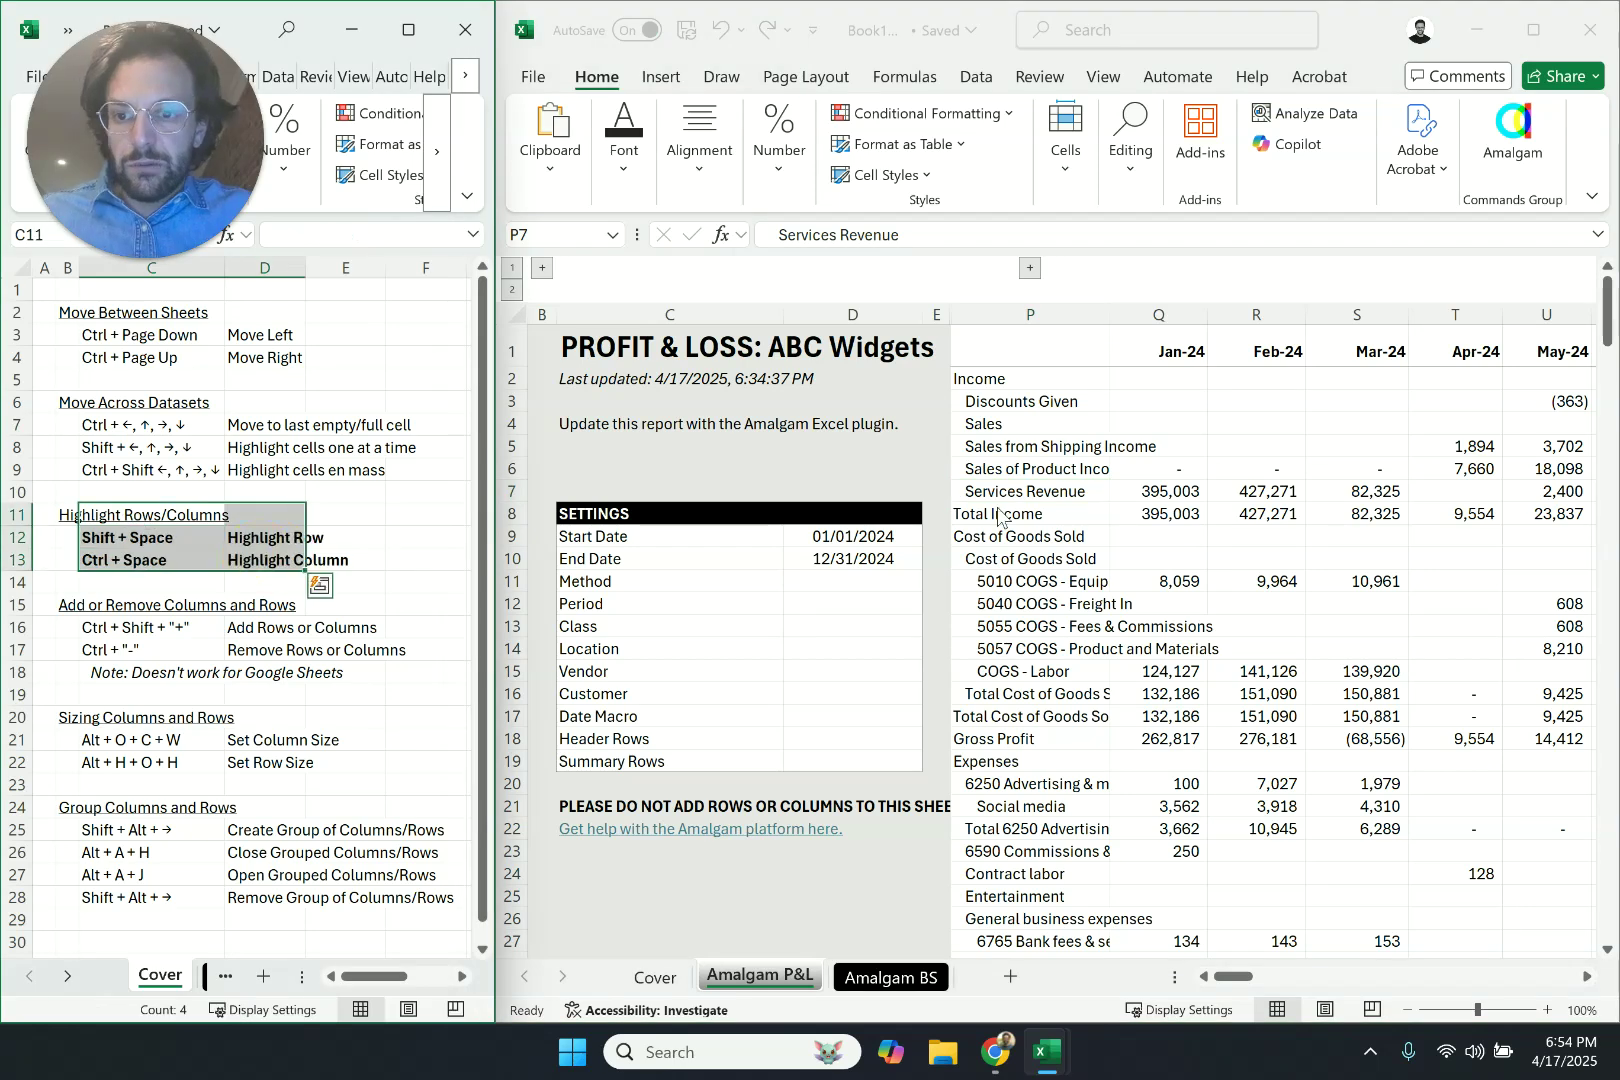
In the profit and loss workbook, move to Sales from Shipping Income (P5) and select its entire row
left_click(1003, 493)
key("Up")
key("Up")
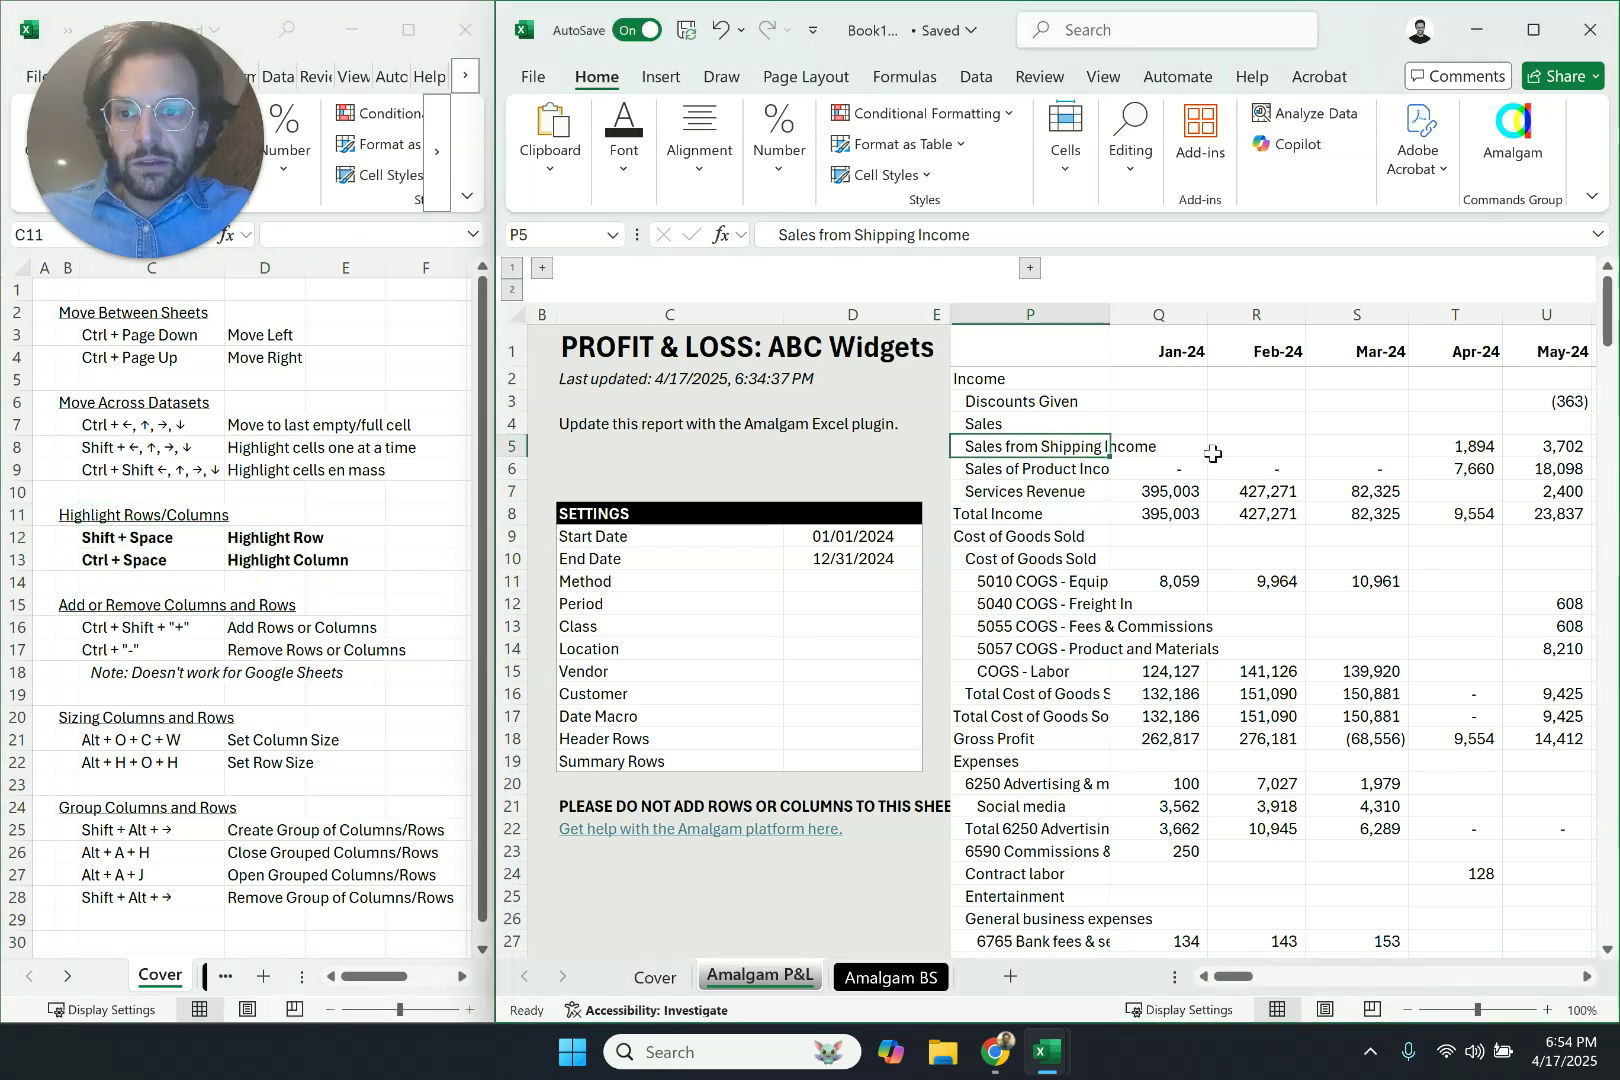
key("shift+space")
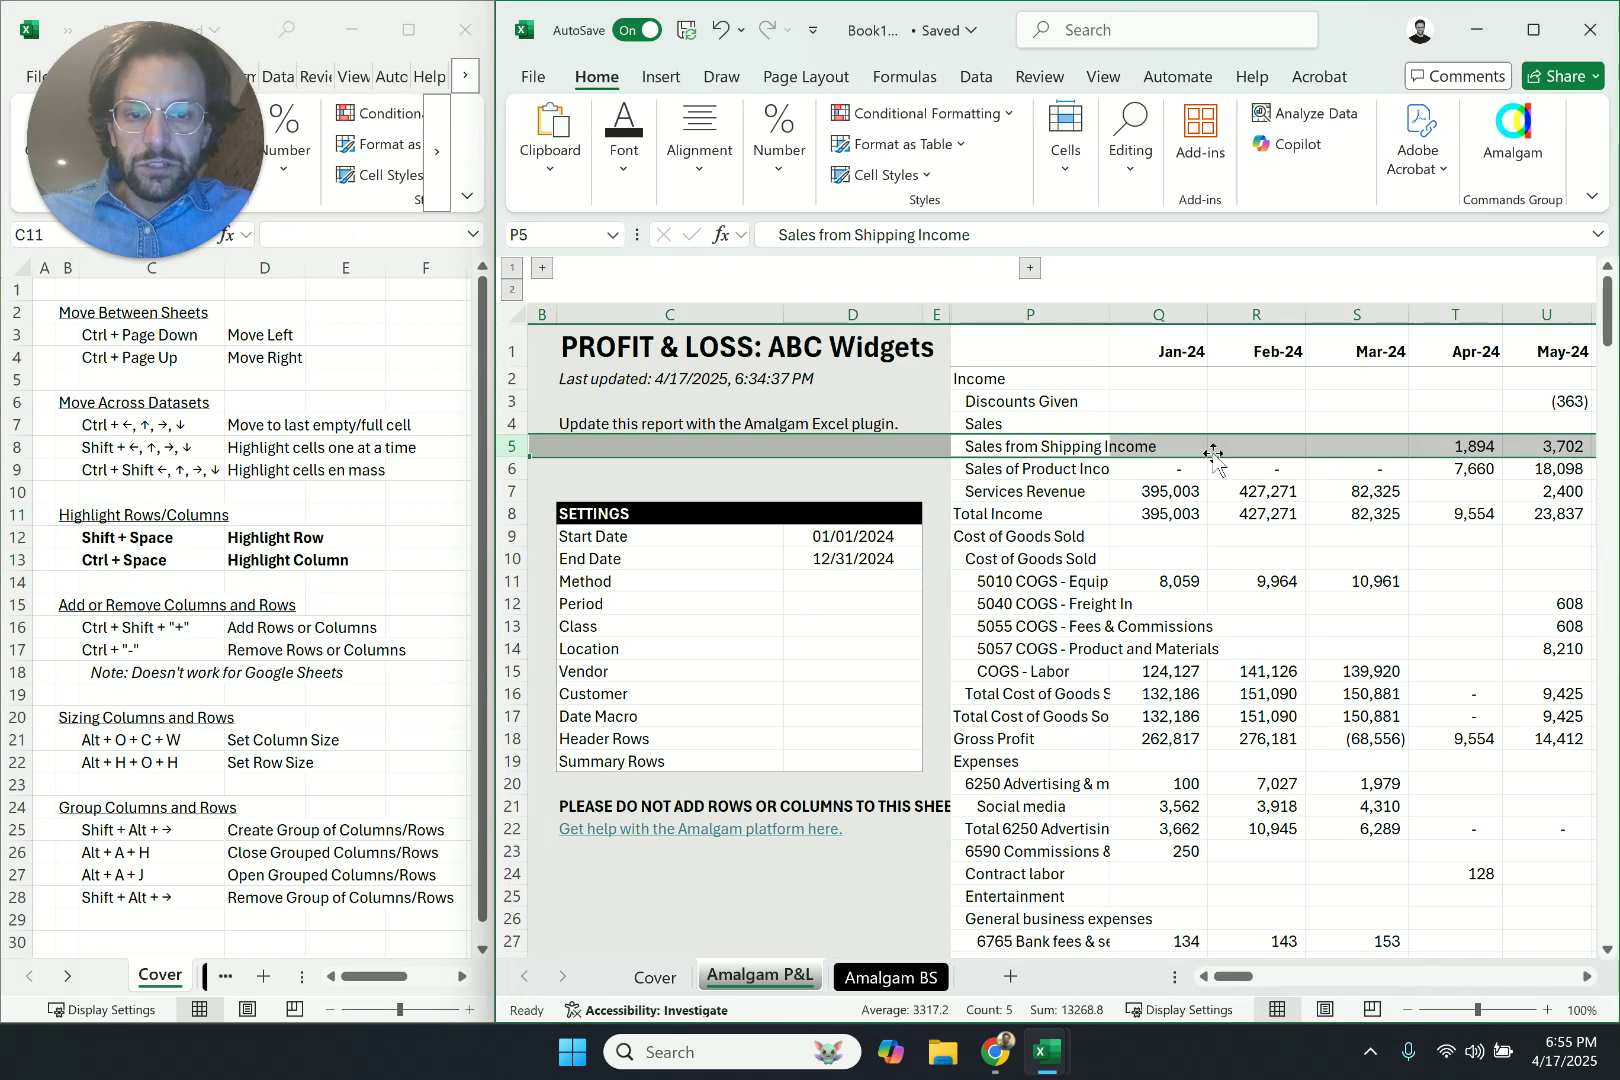
Jump down to the Net Income label (P75), select its entire row, and fill it with yellow
key("Down")
key("Down")
key("Down")
key("Down")
key("ctrl+Down")
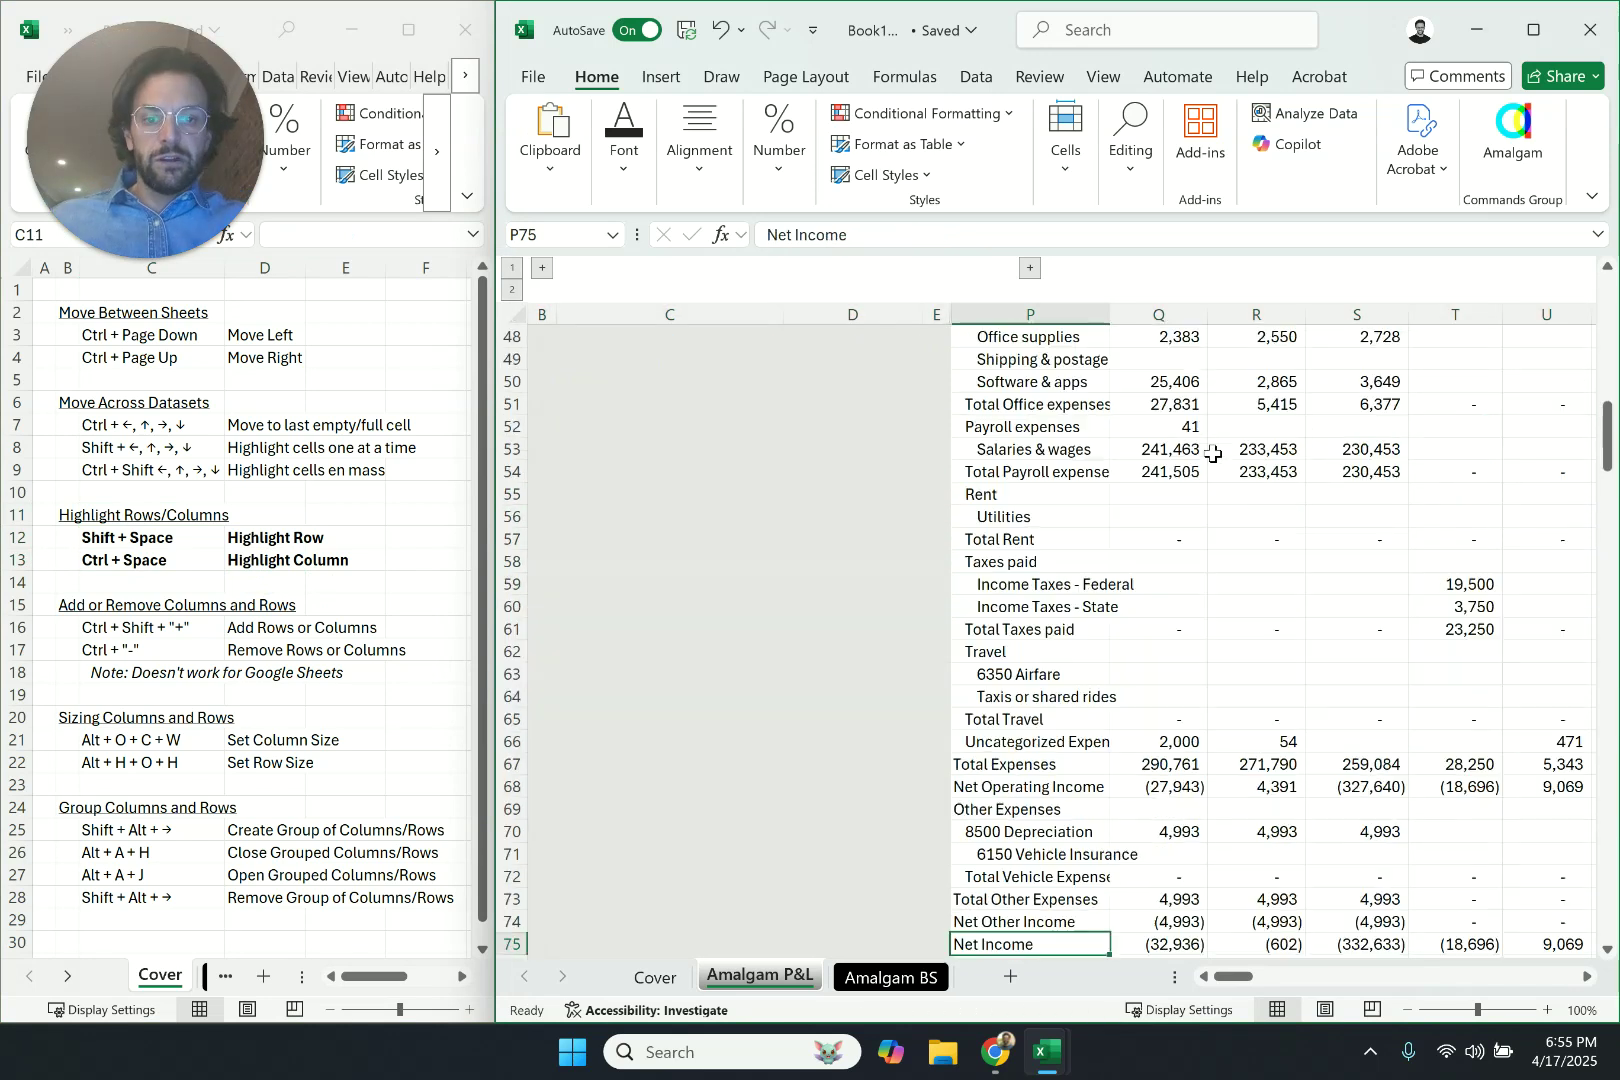
key("shift+space")
scroll(790, 312, "down", 1)
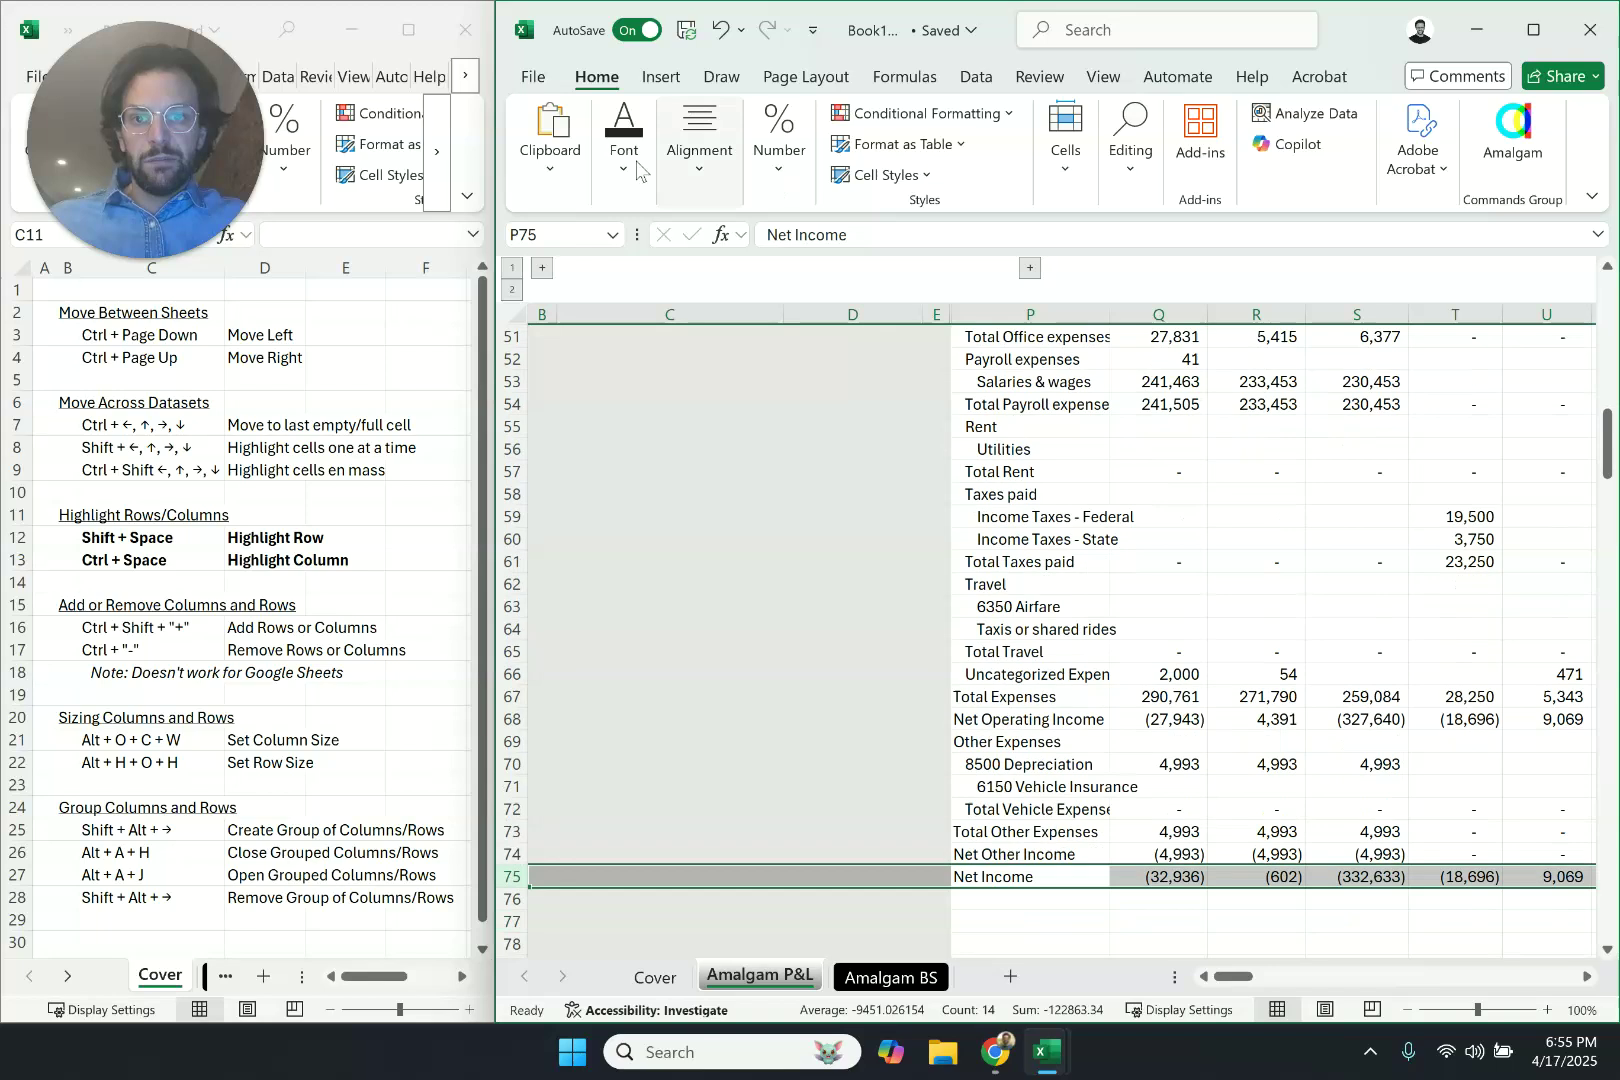
left_click(655, 198)
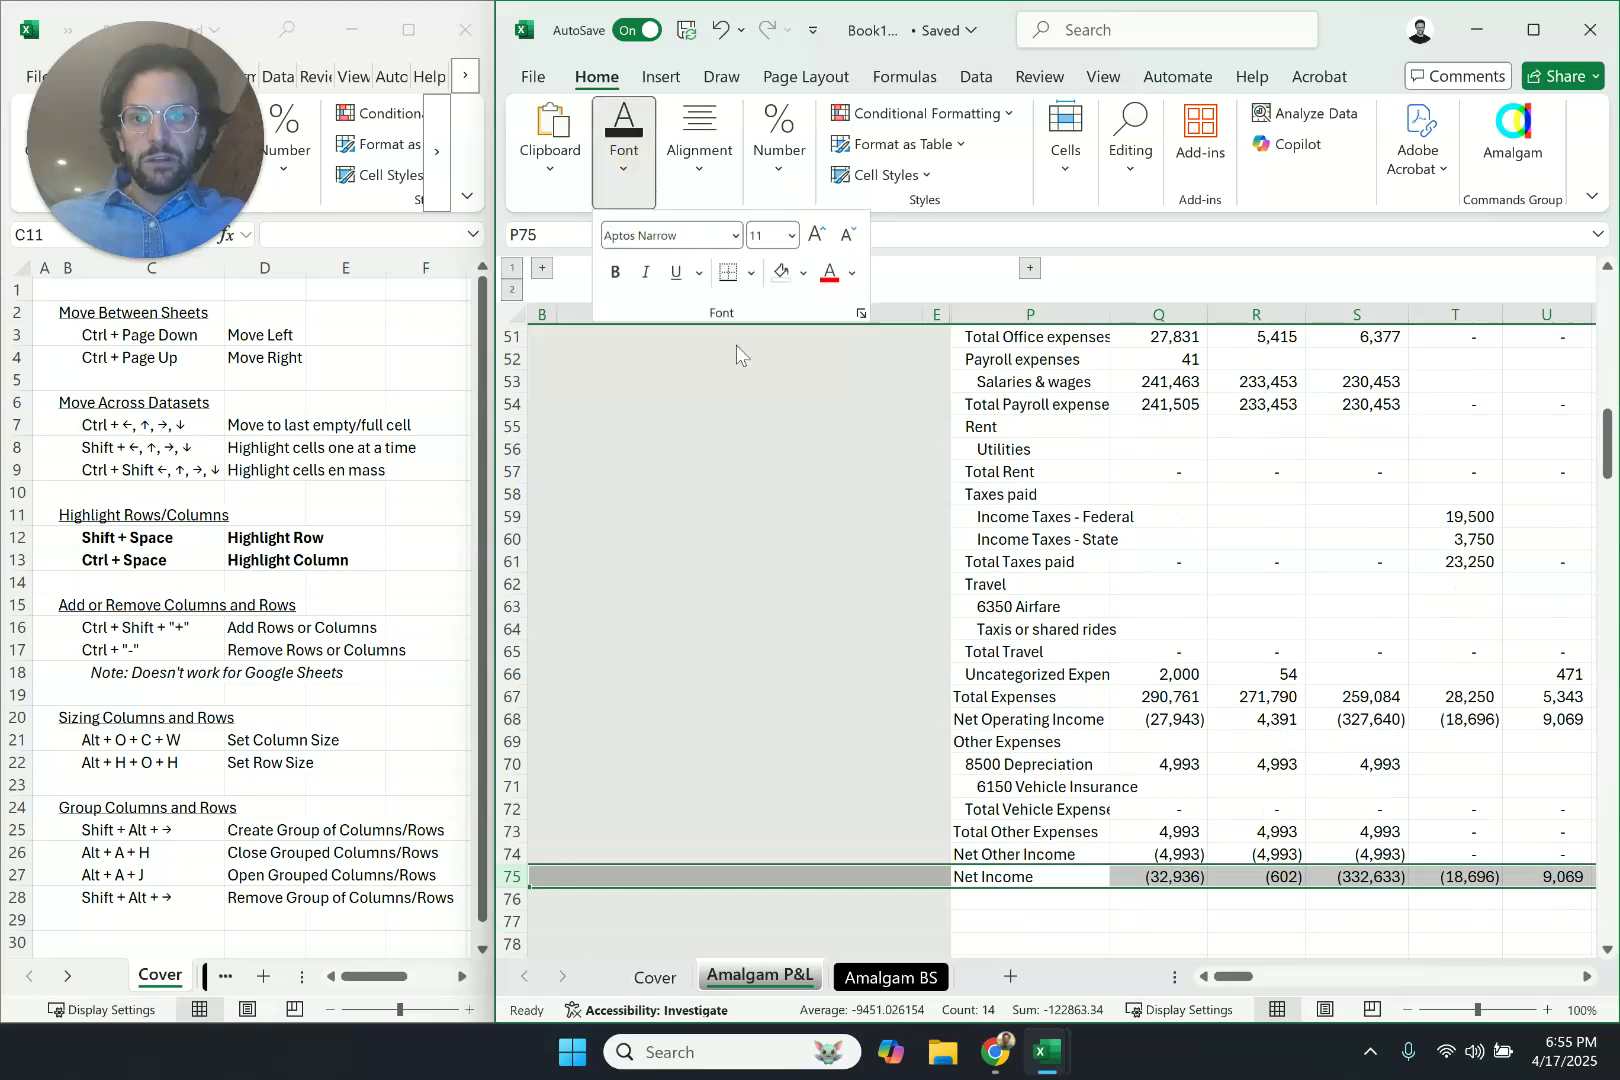
left_click(803, 272)
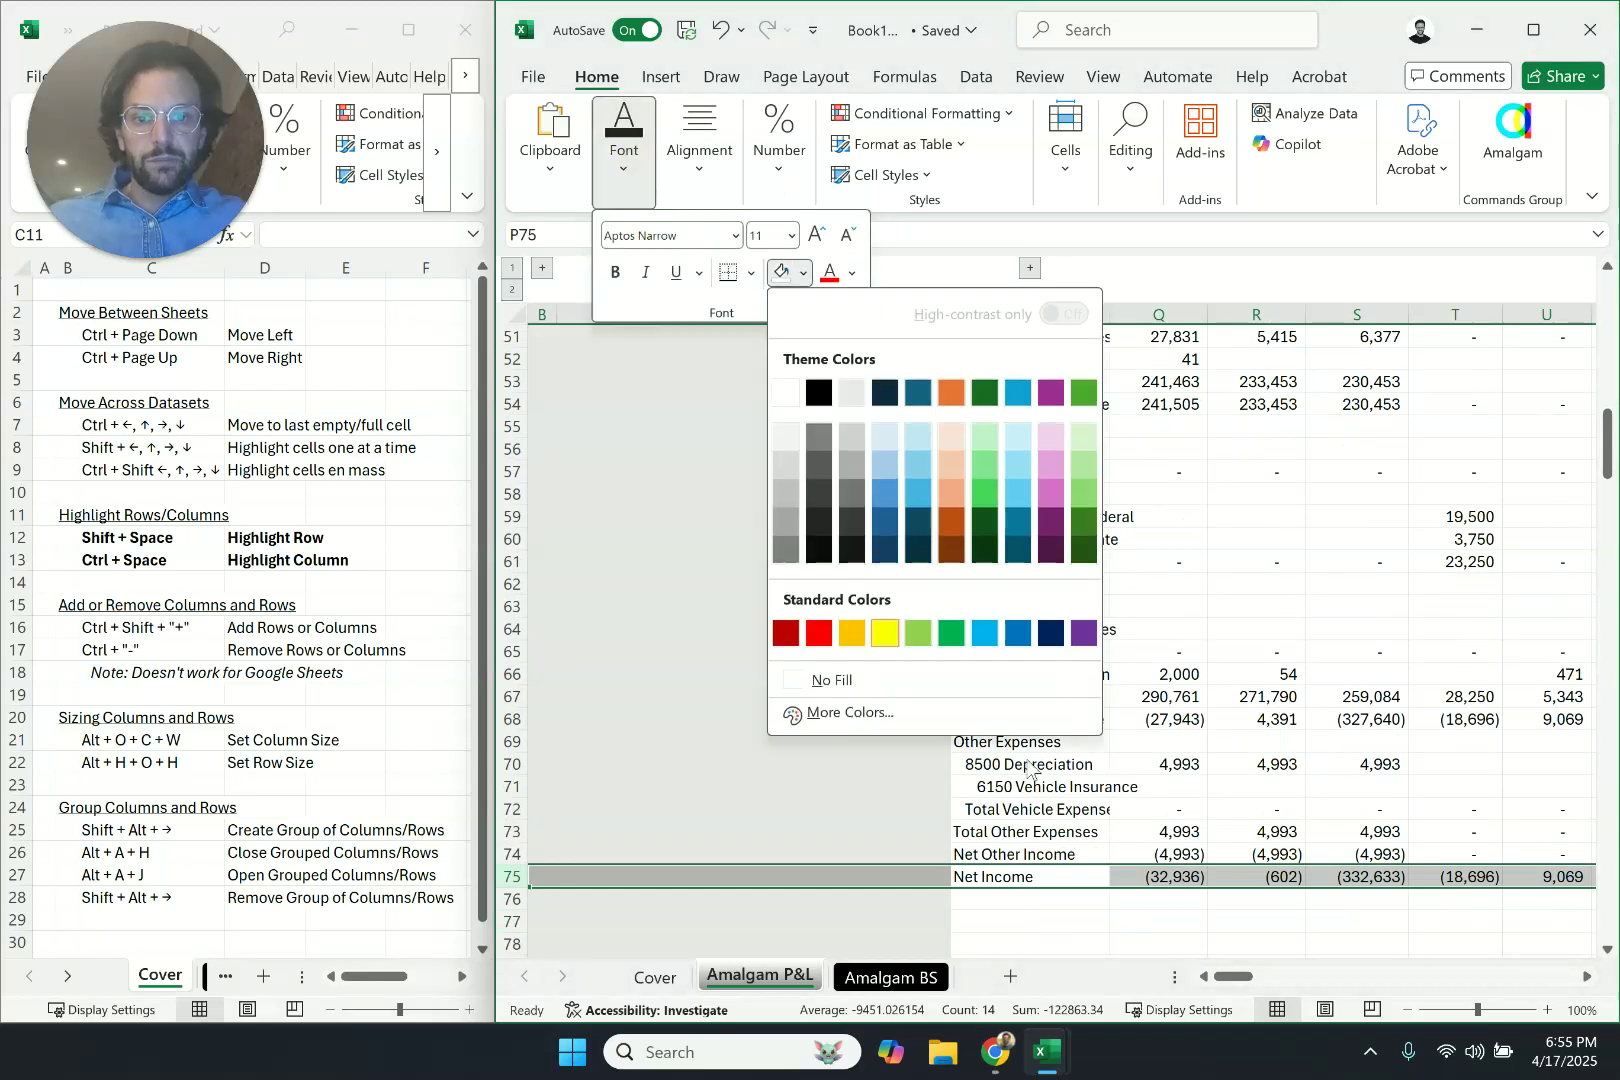
left_click(884, 628)
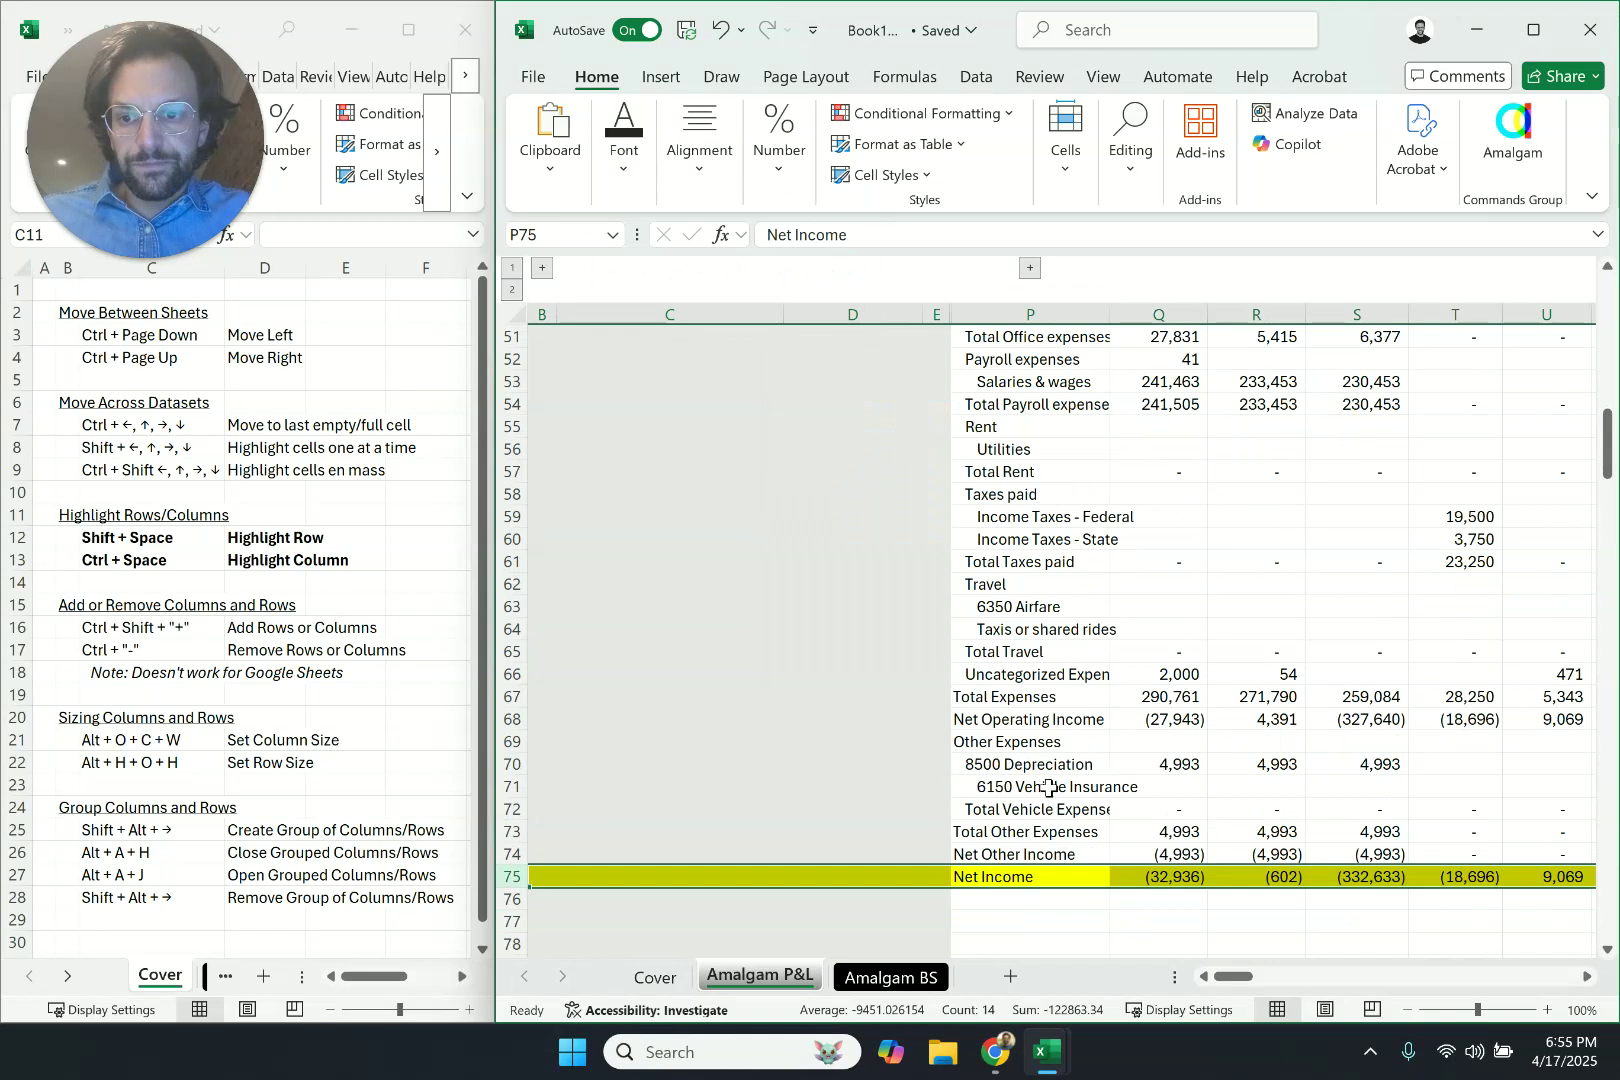
In the shortcut list workbook, remove bold from C12:D13 and make the Add or Remove Columns and Rows entries (C16:D18) bold
left_click_drag(198, 543, 253, 562)
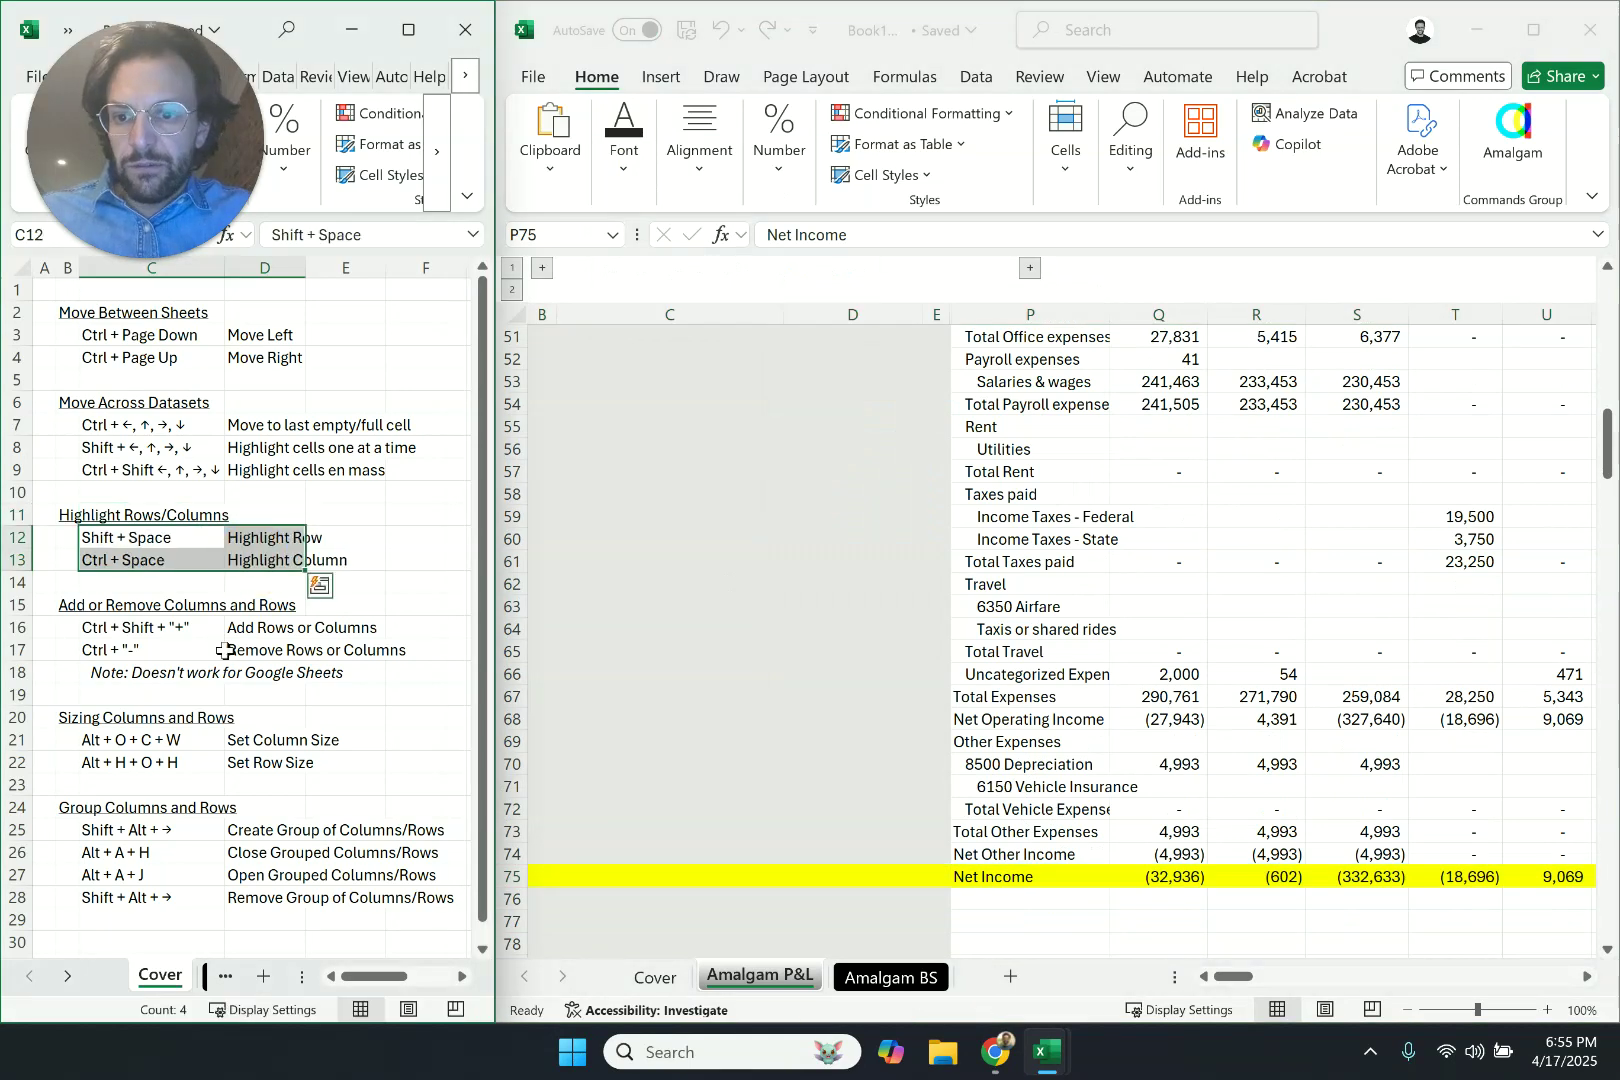
left_click_drag(189, 626, 300, 652)
key("shift+Down")
key("ctrl+b")
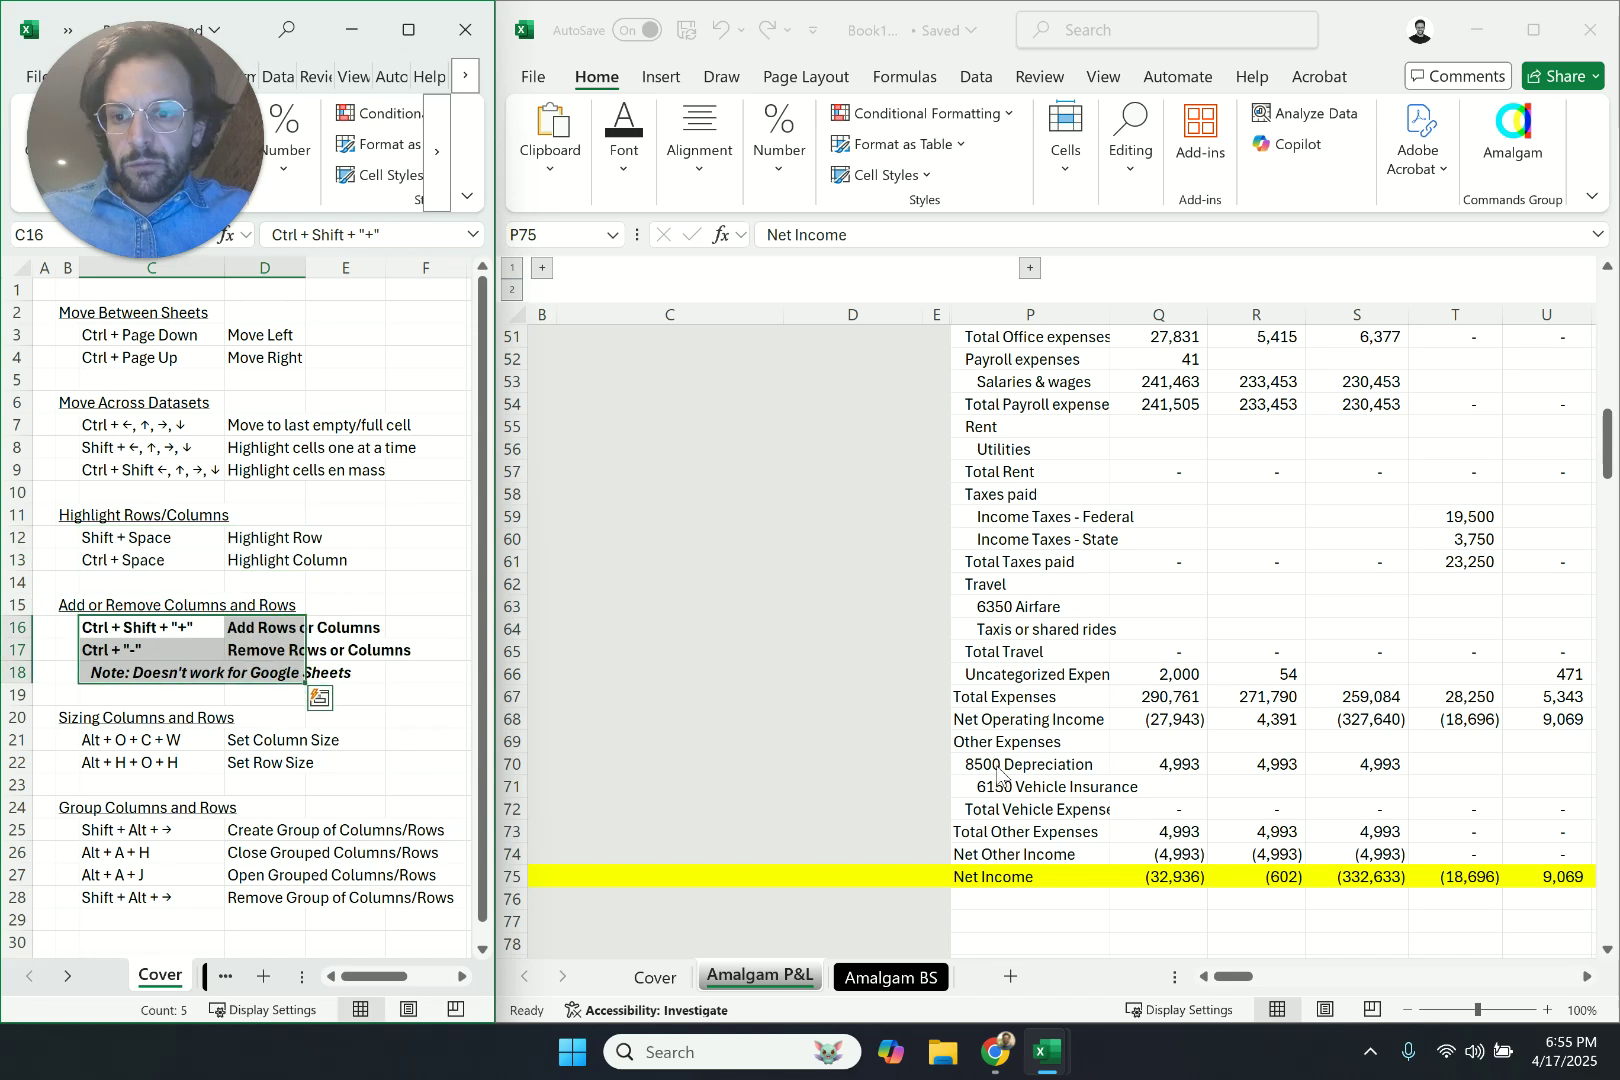
In the profit and loss workbook, insert two rows above Total Vehicle Expenses (row 72) and delete both inserted rows
left_click(1043, 829)
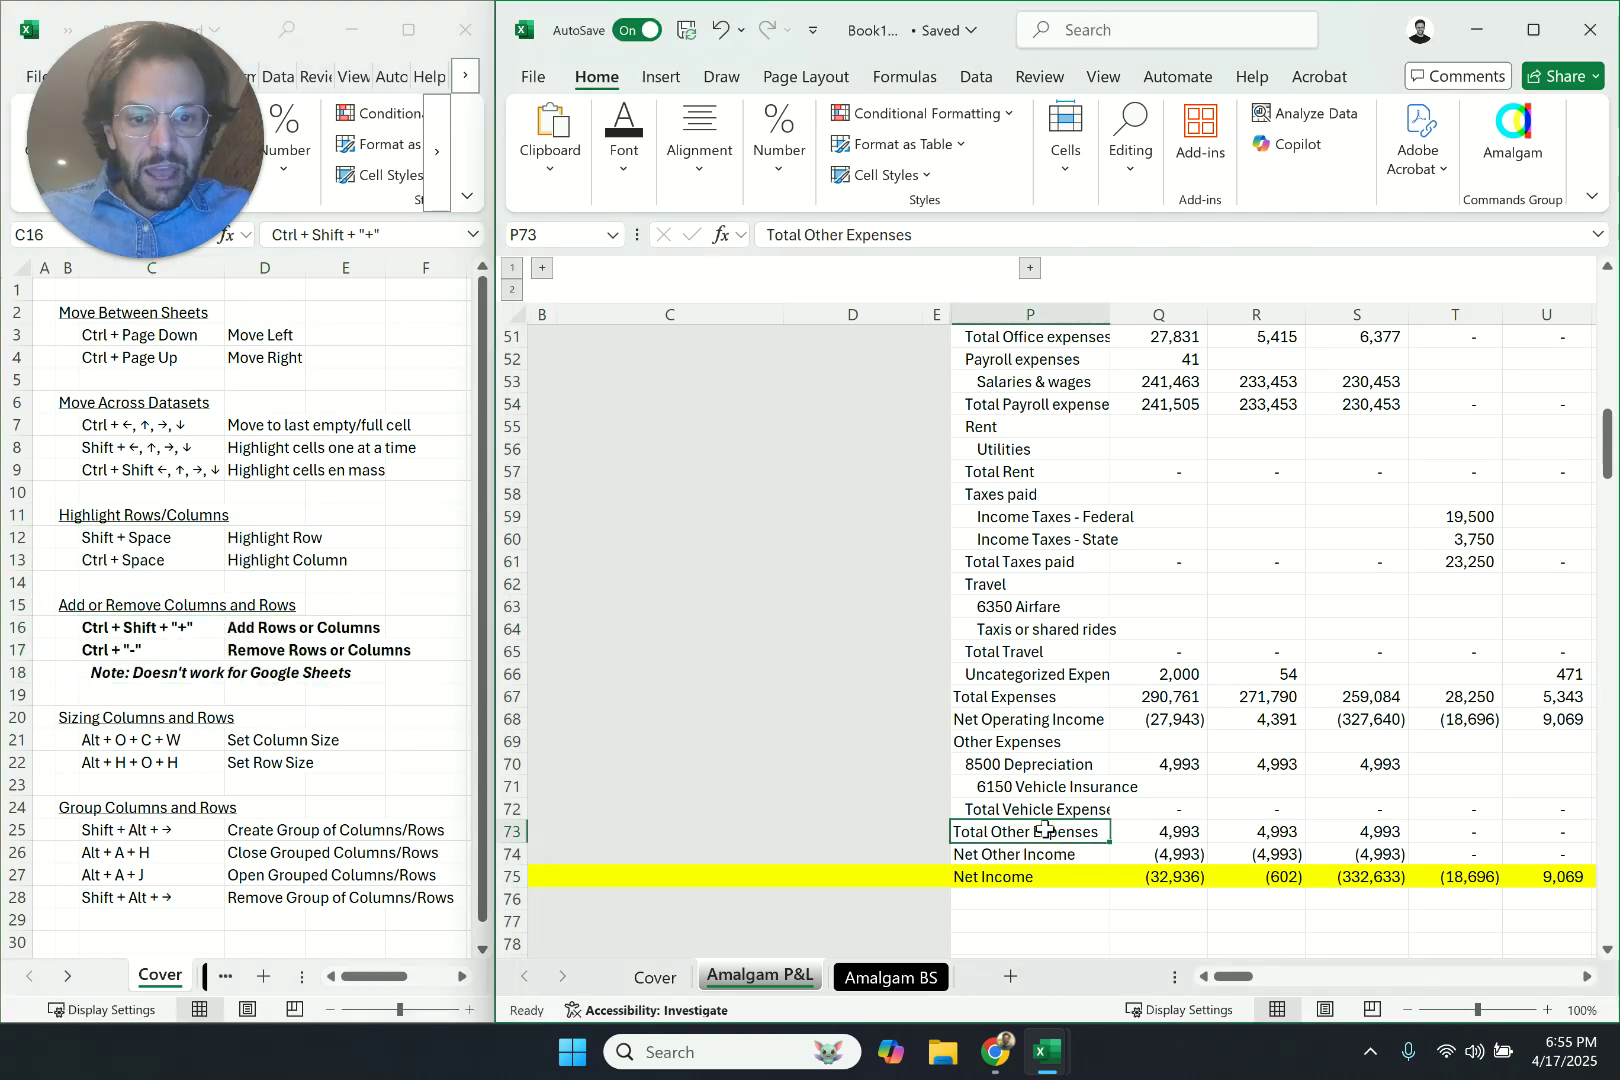
key("Up")
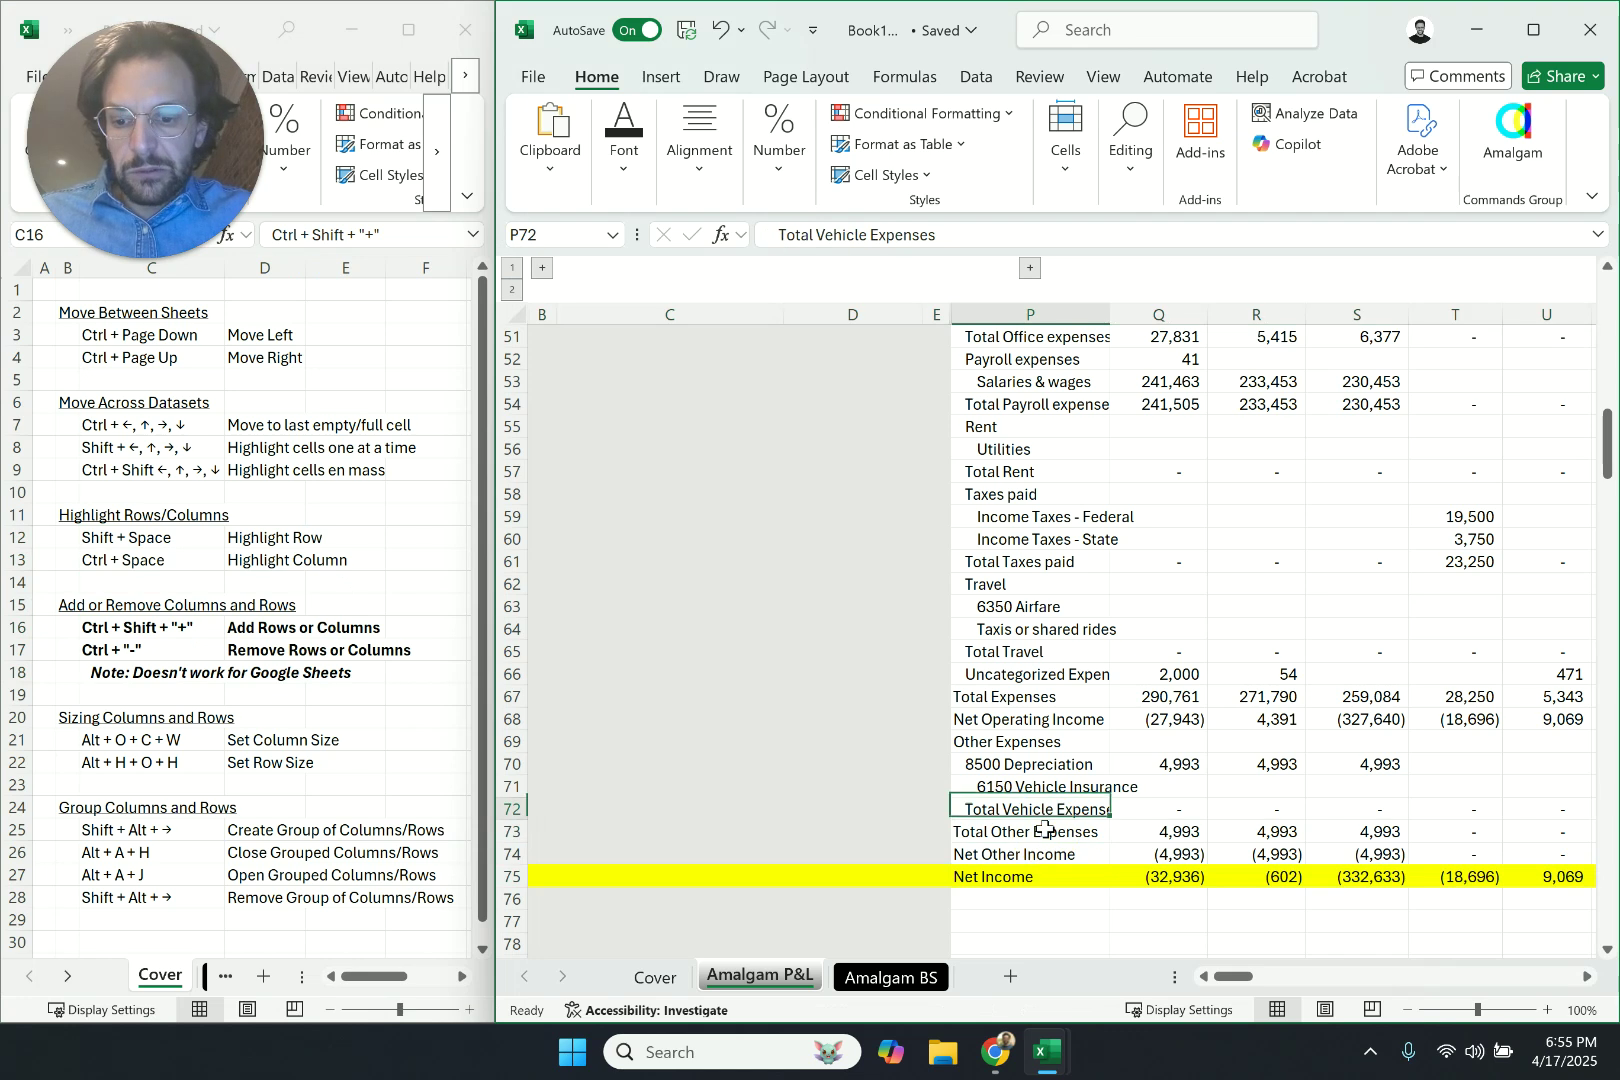
key("shift+space")
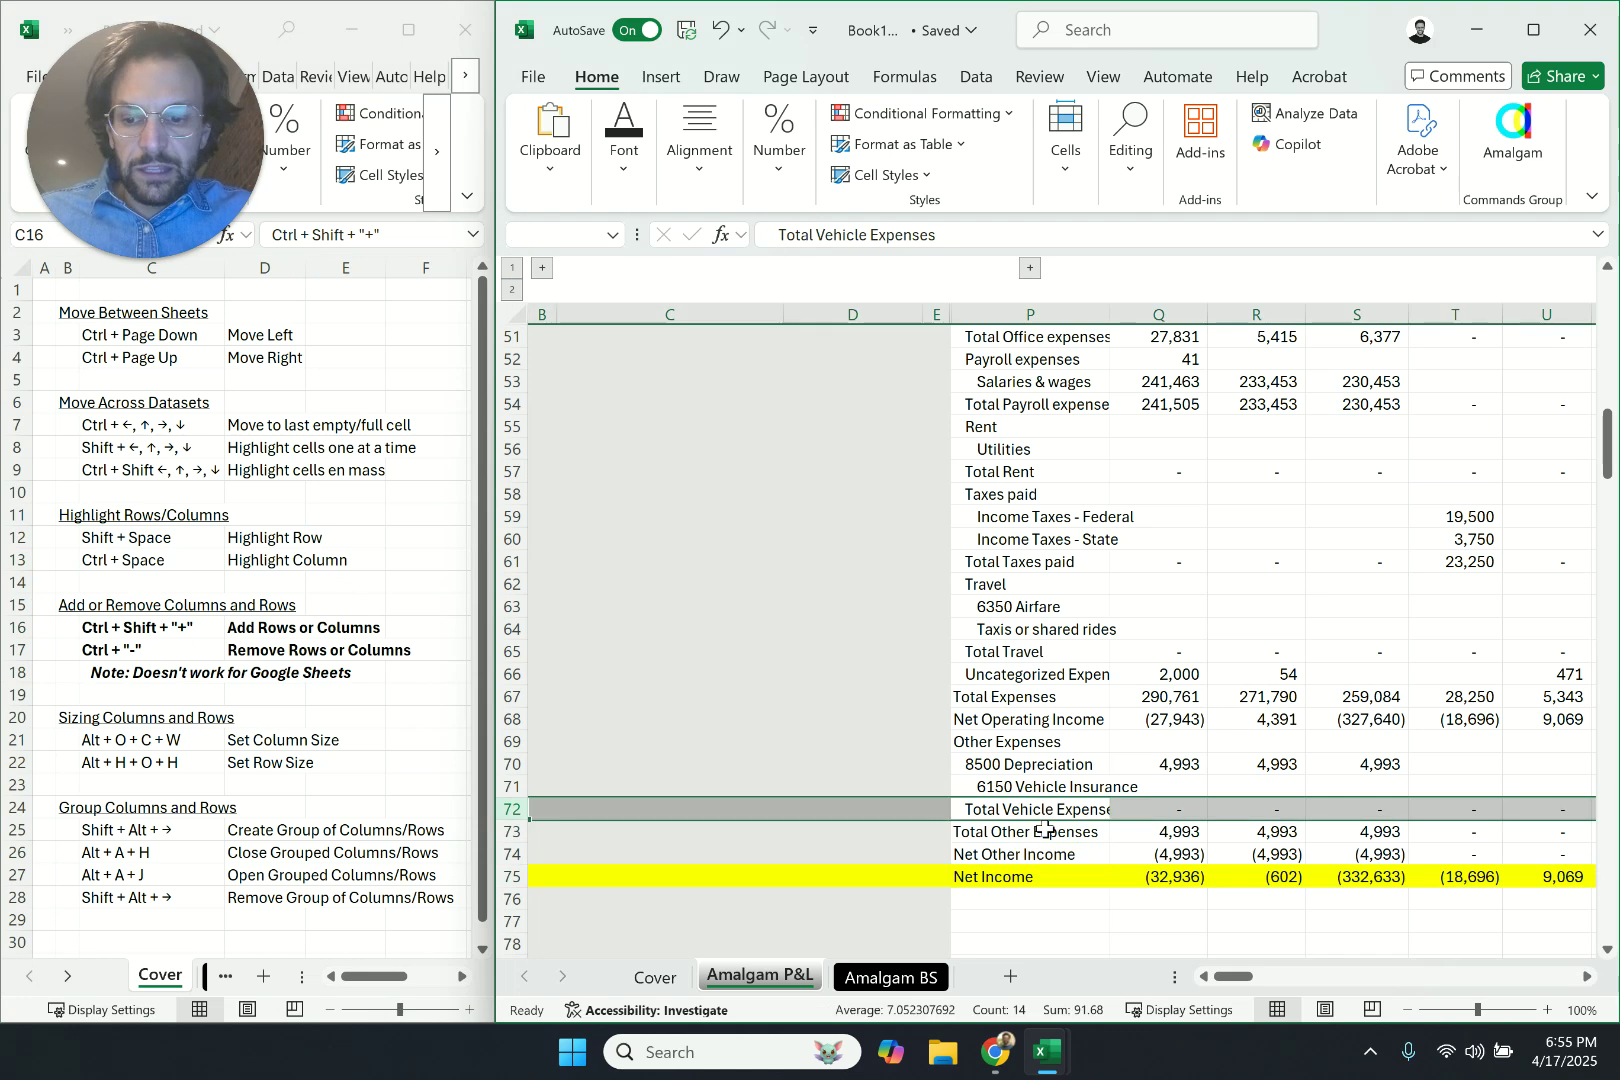
key("ctrl+shift+plus")
key("ctrl+shift+plus")
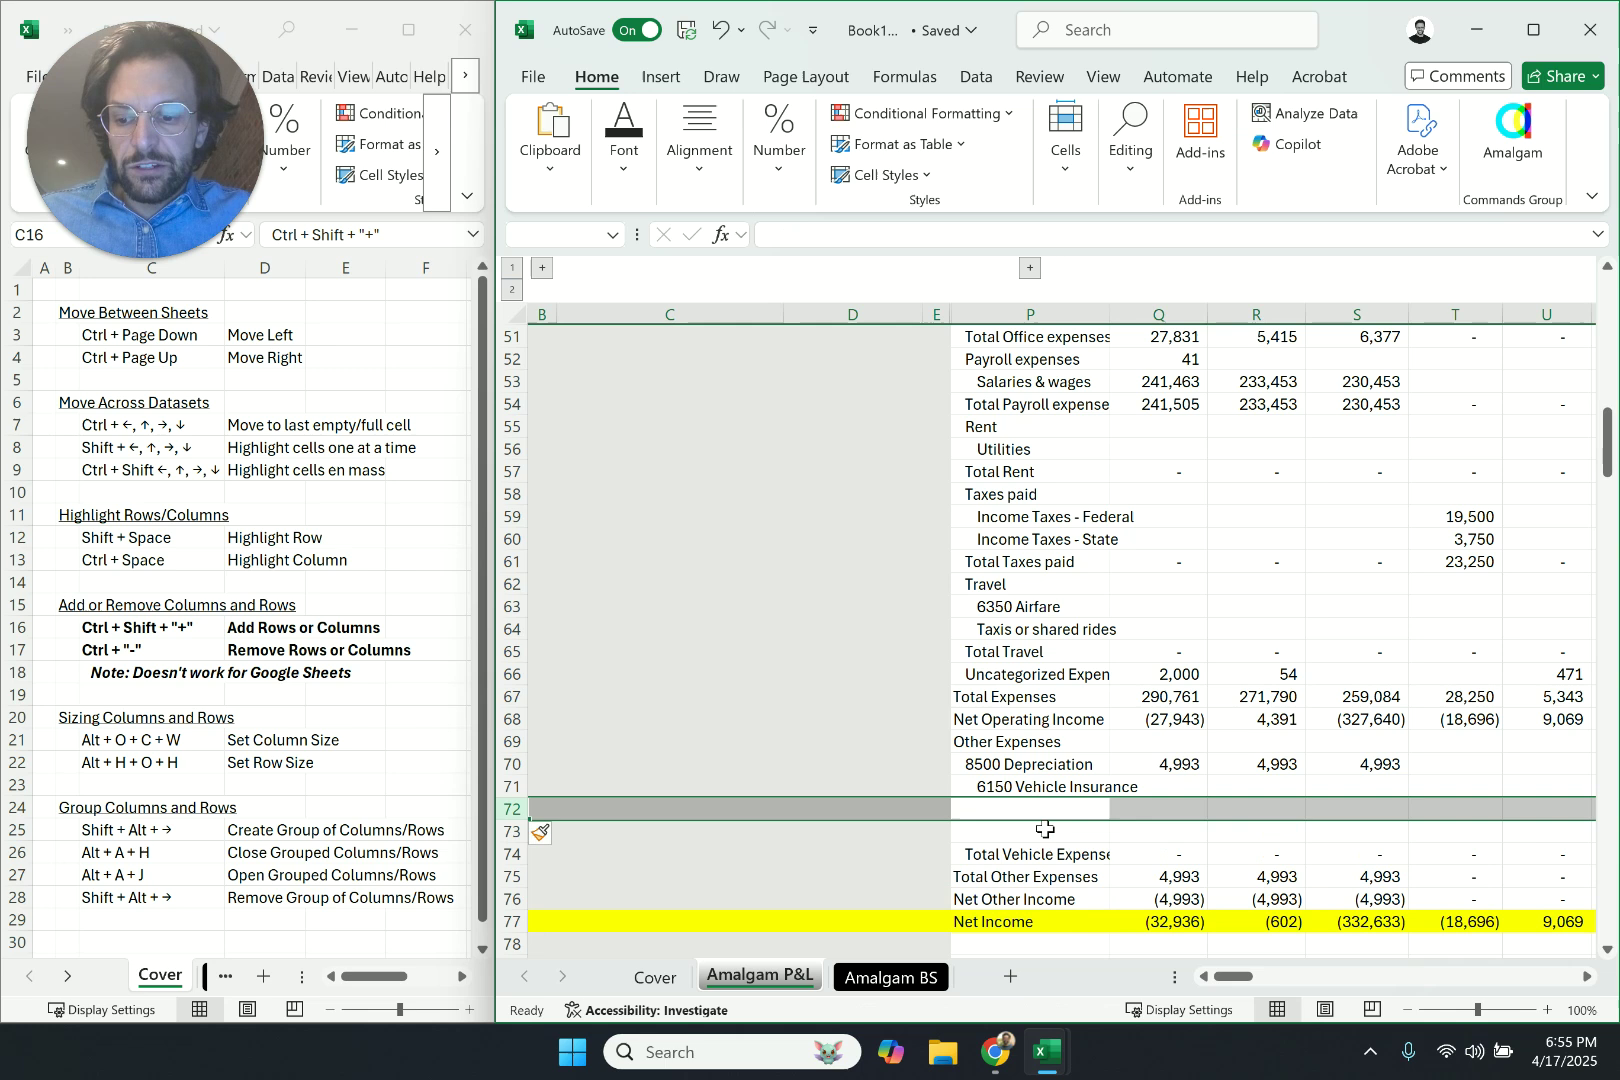
key("ctrl+minus")
key("ctrl+minus")
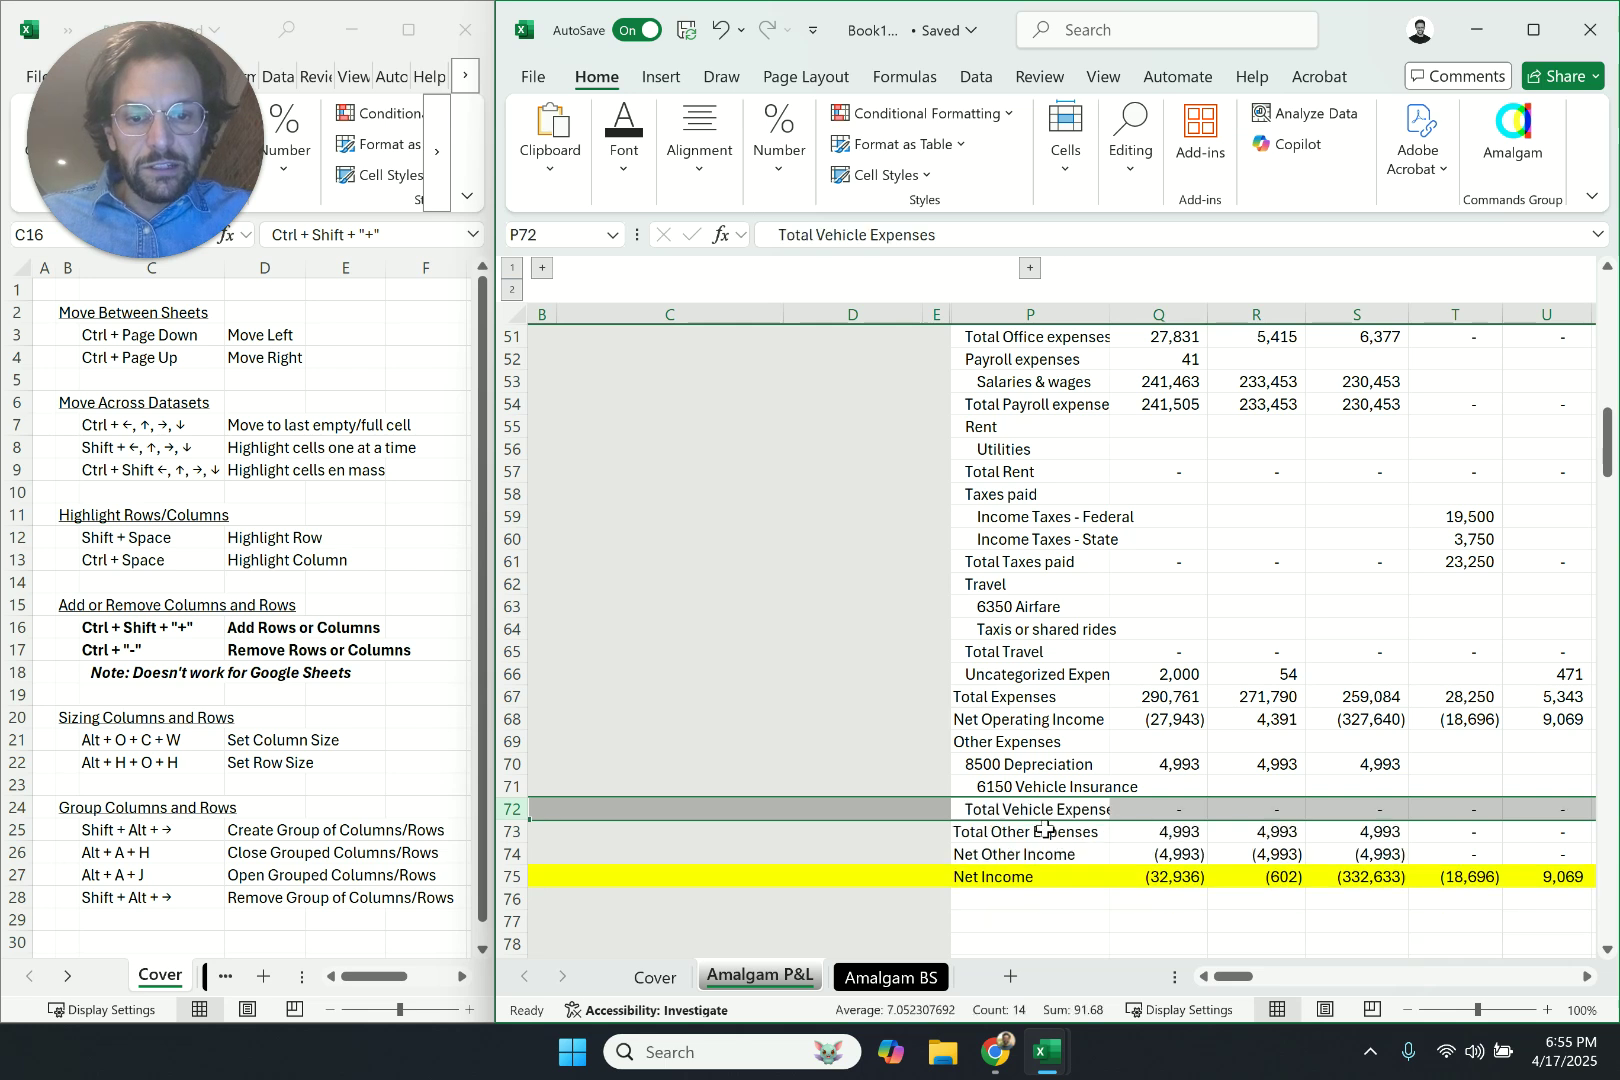
Insert two columns before the Jan-24 column (Q), delete both inserted columns, and move to the 6150 Vehicle Insurance label (P71)
key("Right")
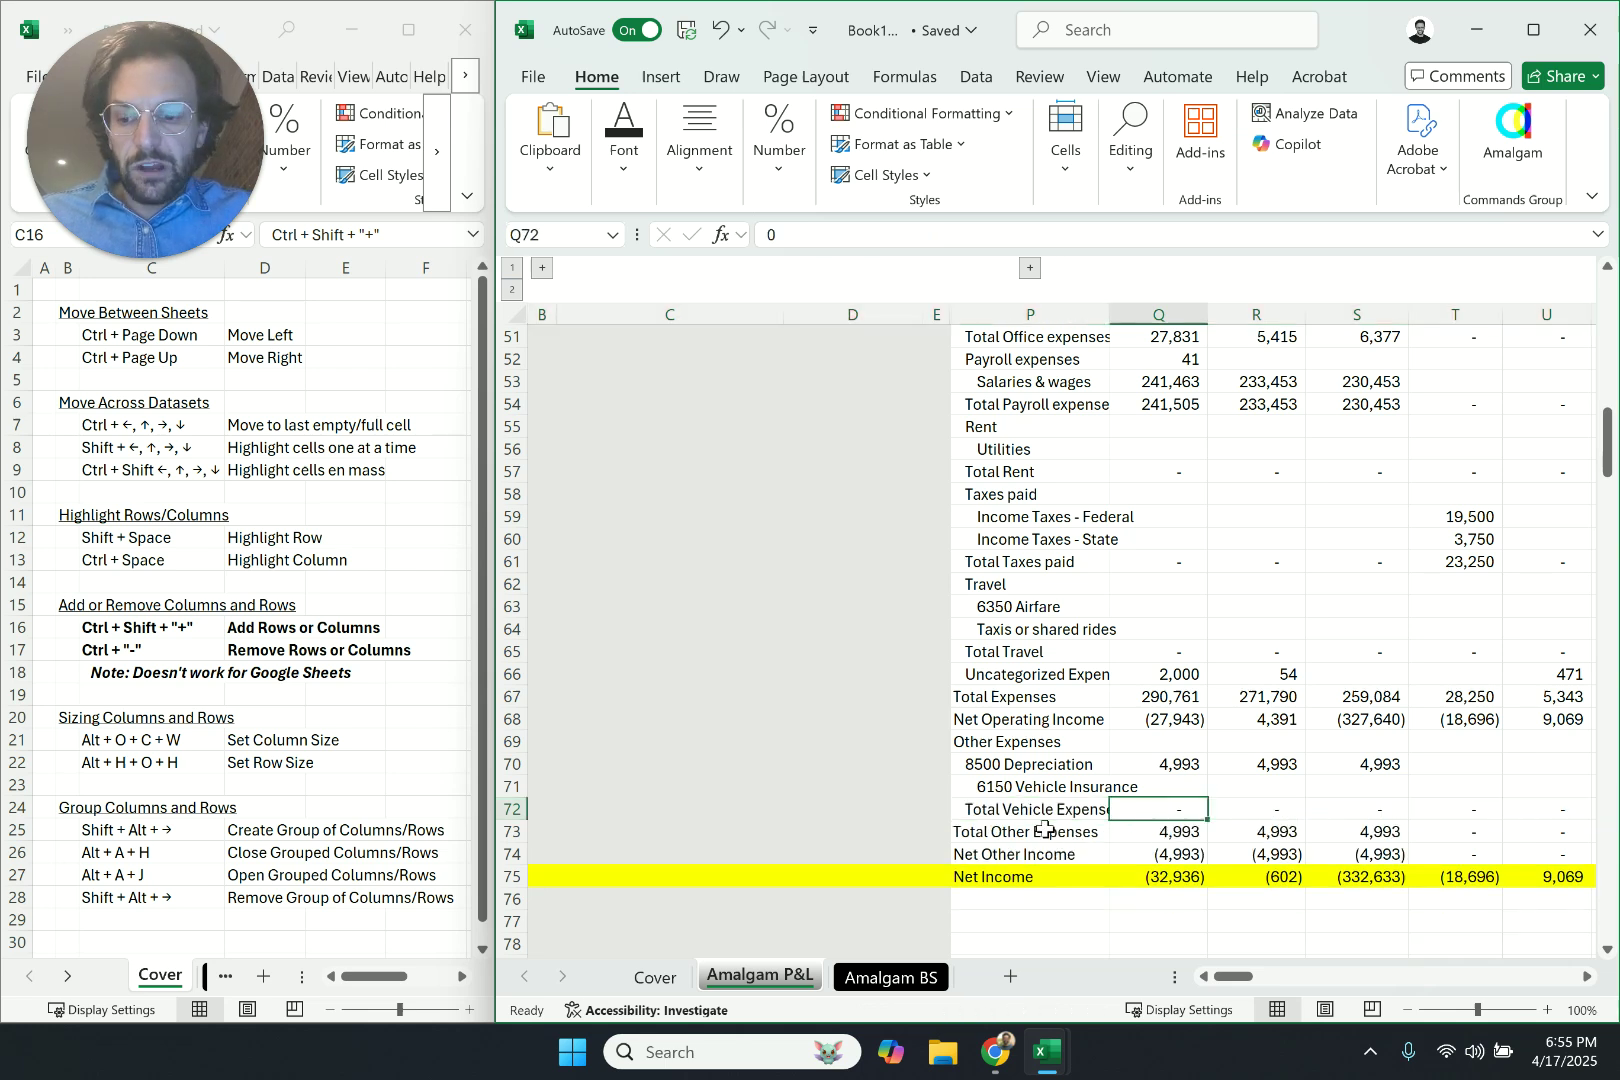
key("ctrl+space")
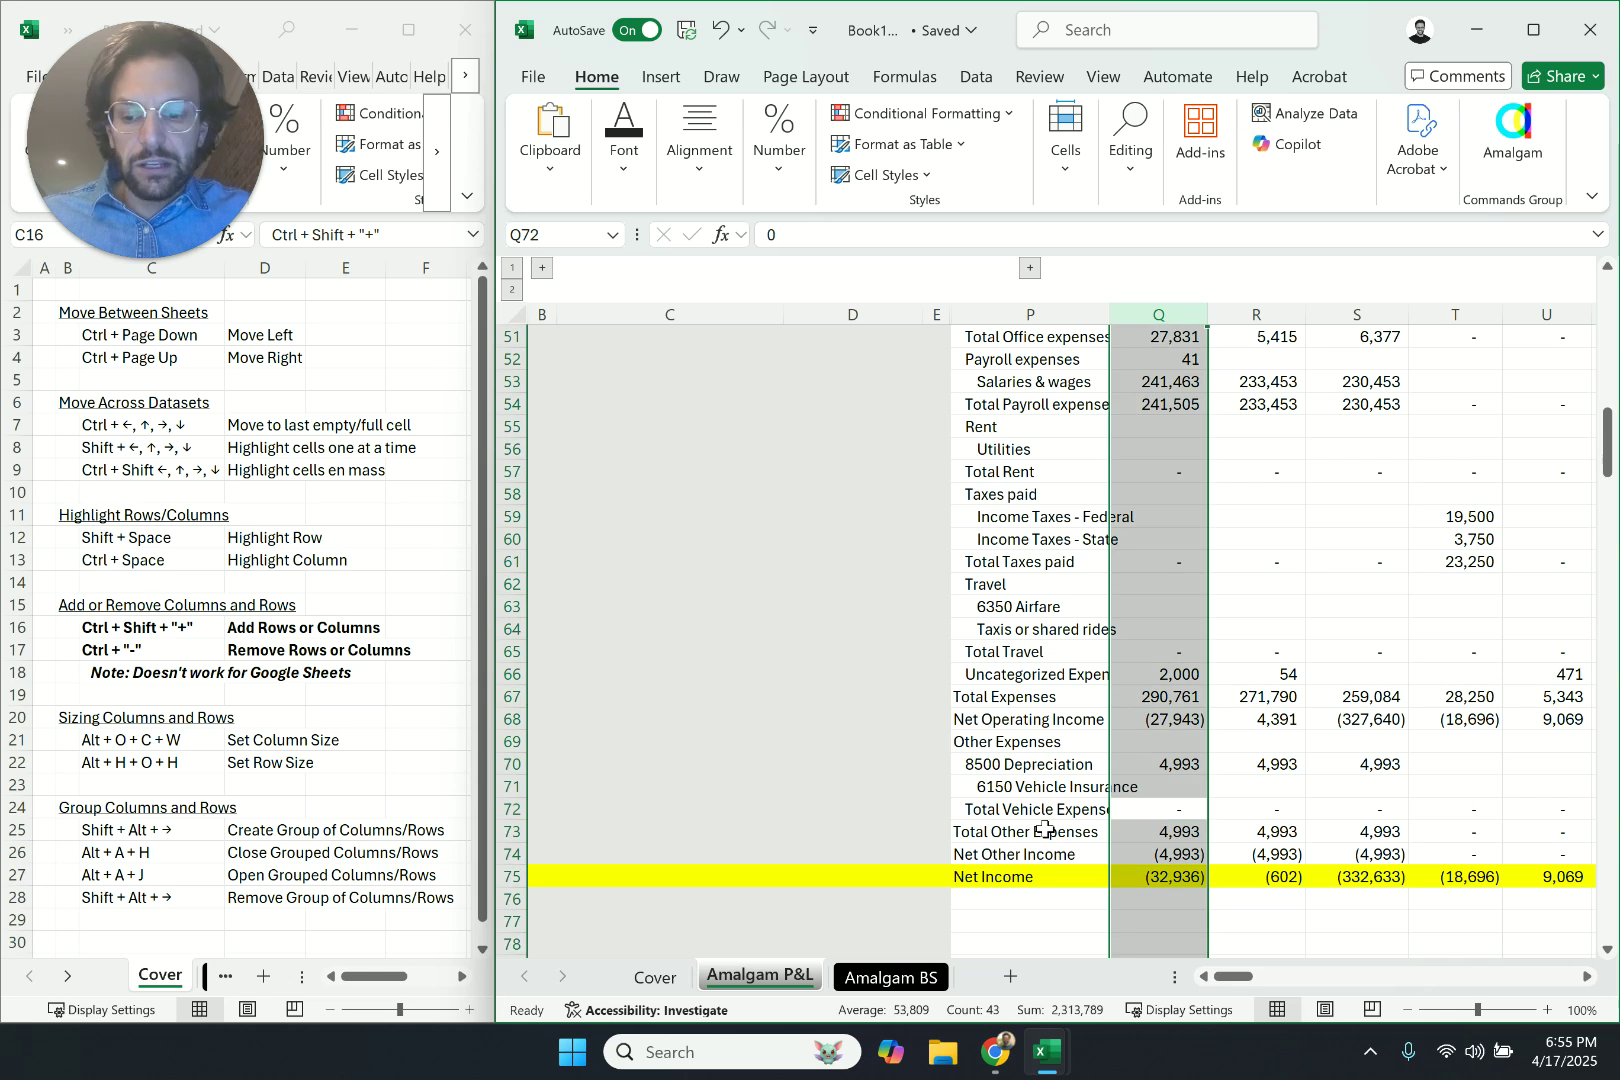
key("ctrl+shift+plus")
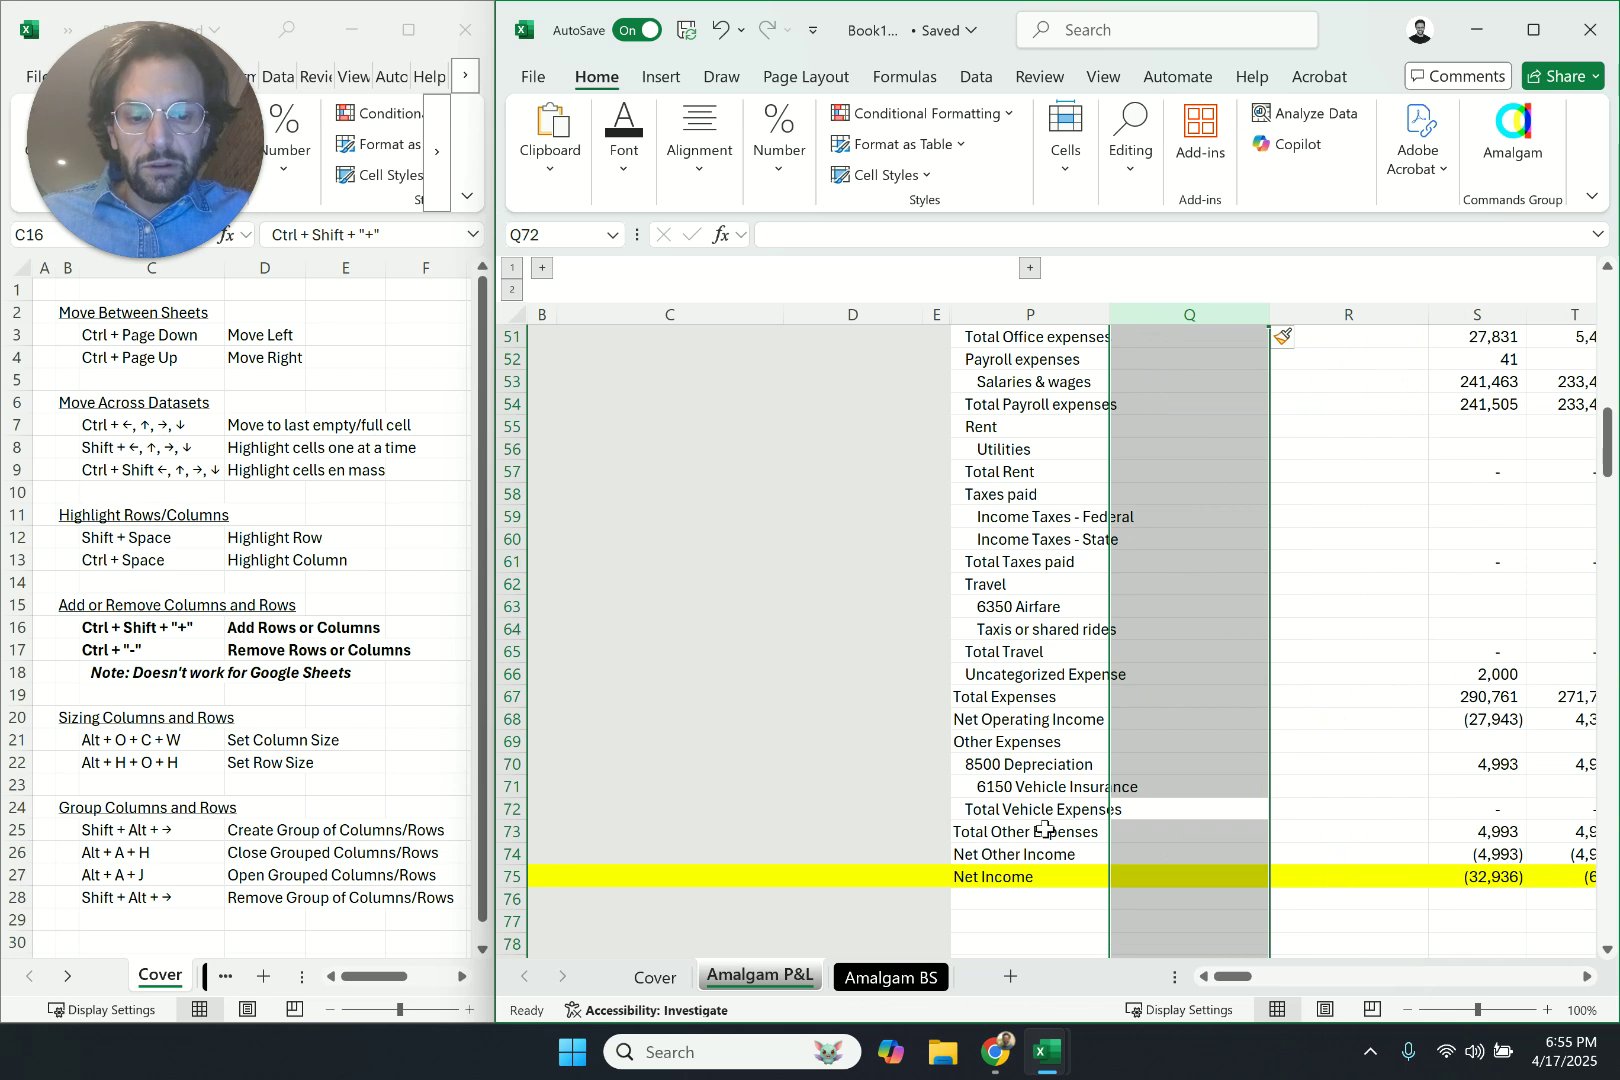
key("ctrl+minus")
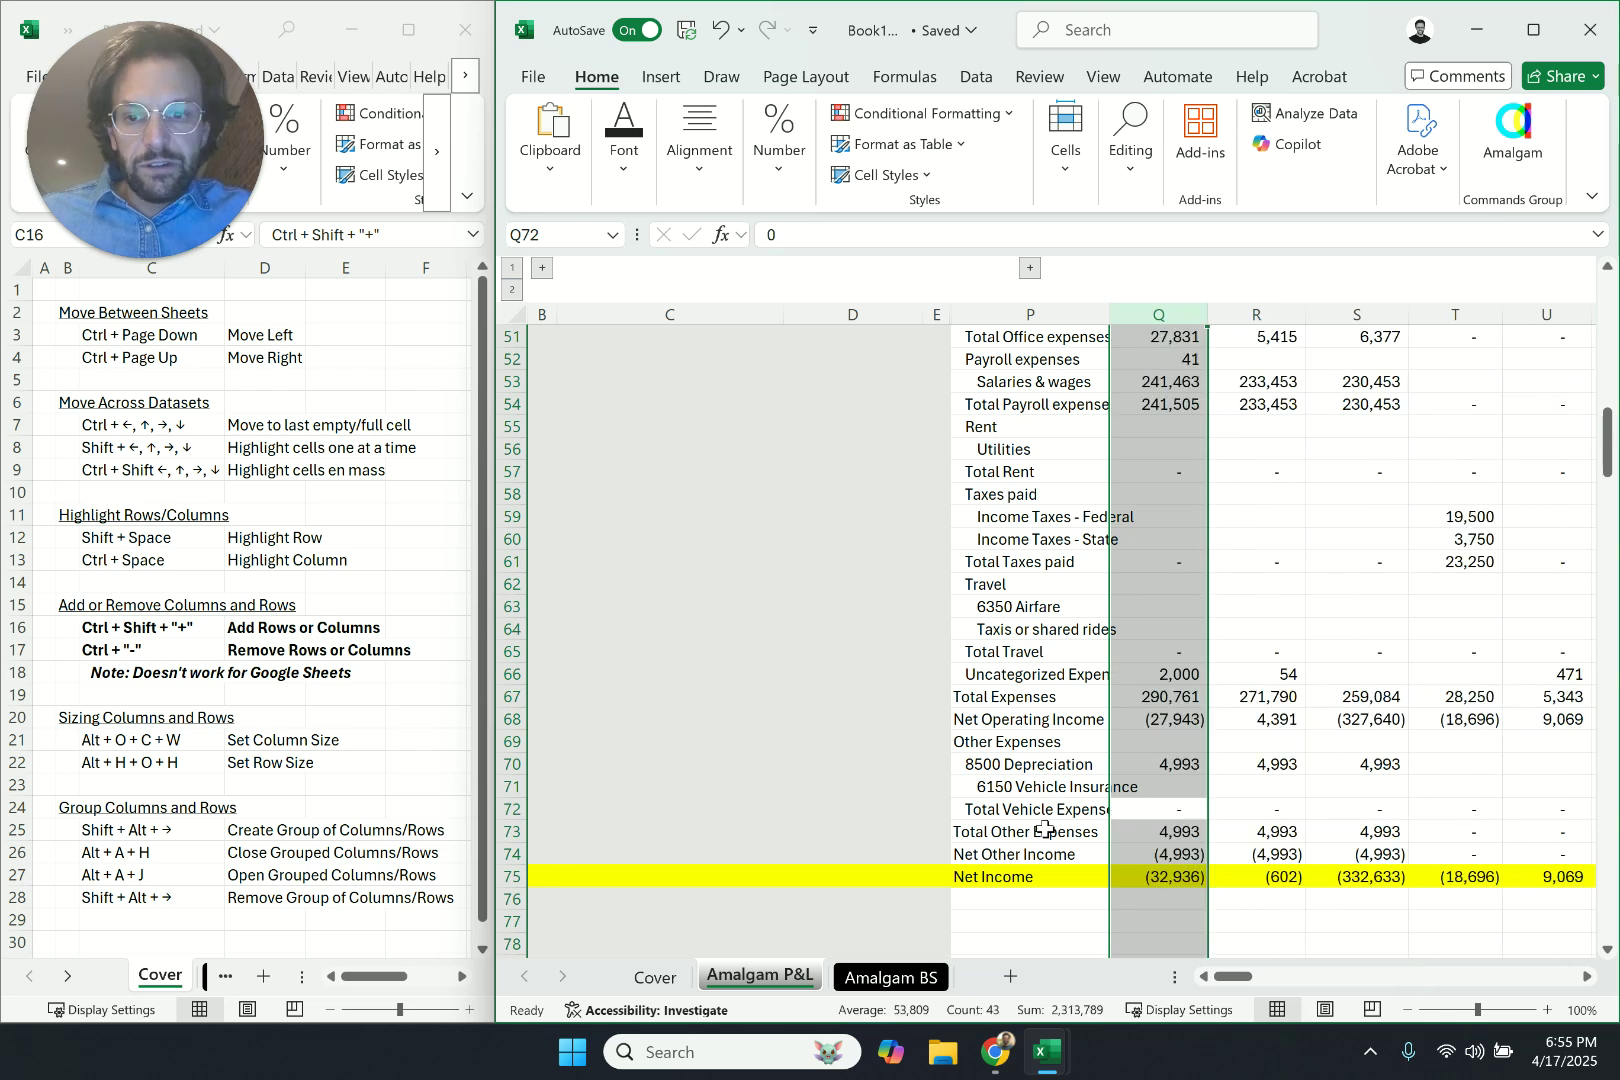
key("Up")
key("Left")
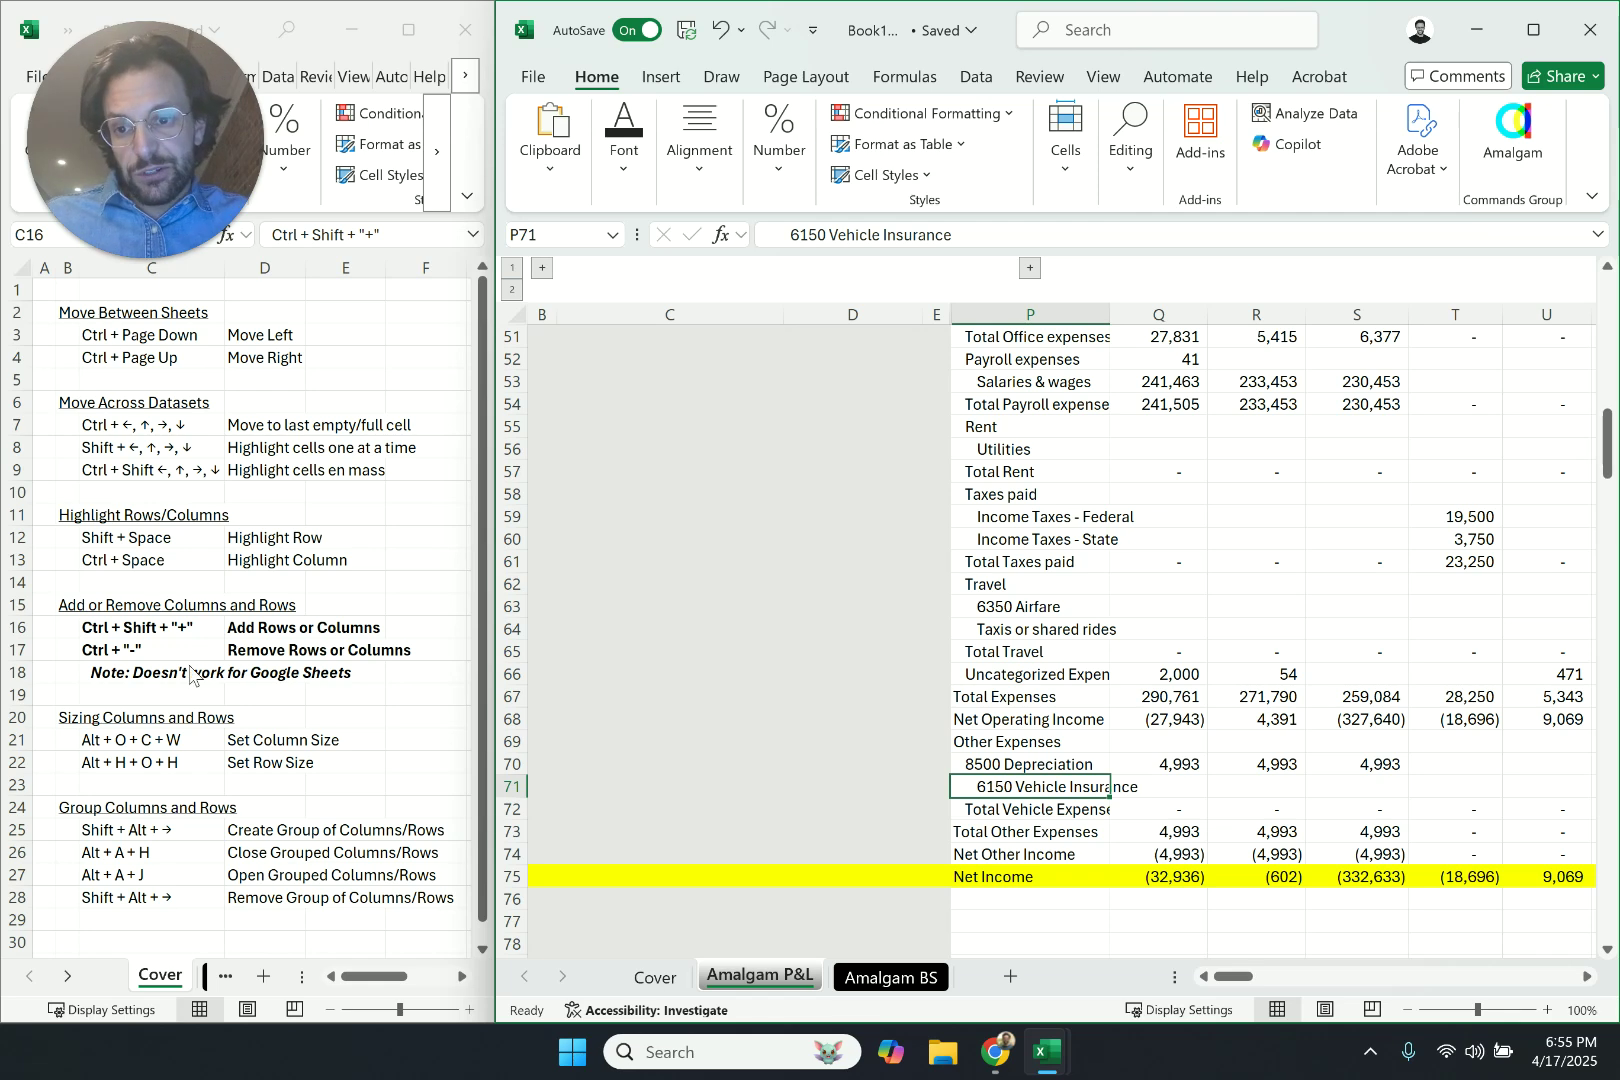
In the shortcut list workbook, remove bold from C16:D18 and make the Sizing Columns and Rows entries (C21:D22) bold
left_click(174, 626)
left_click_drag(174, 626, 245, 672)
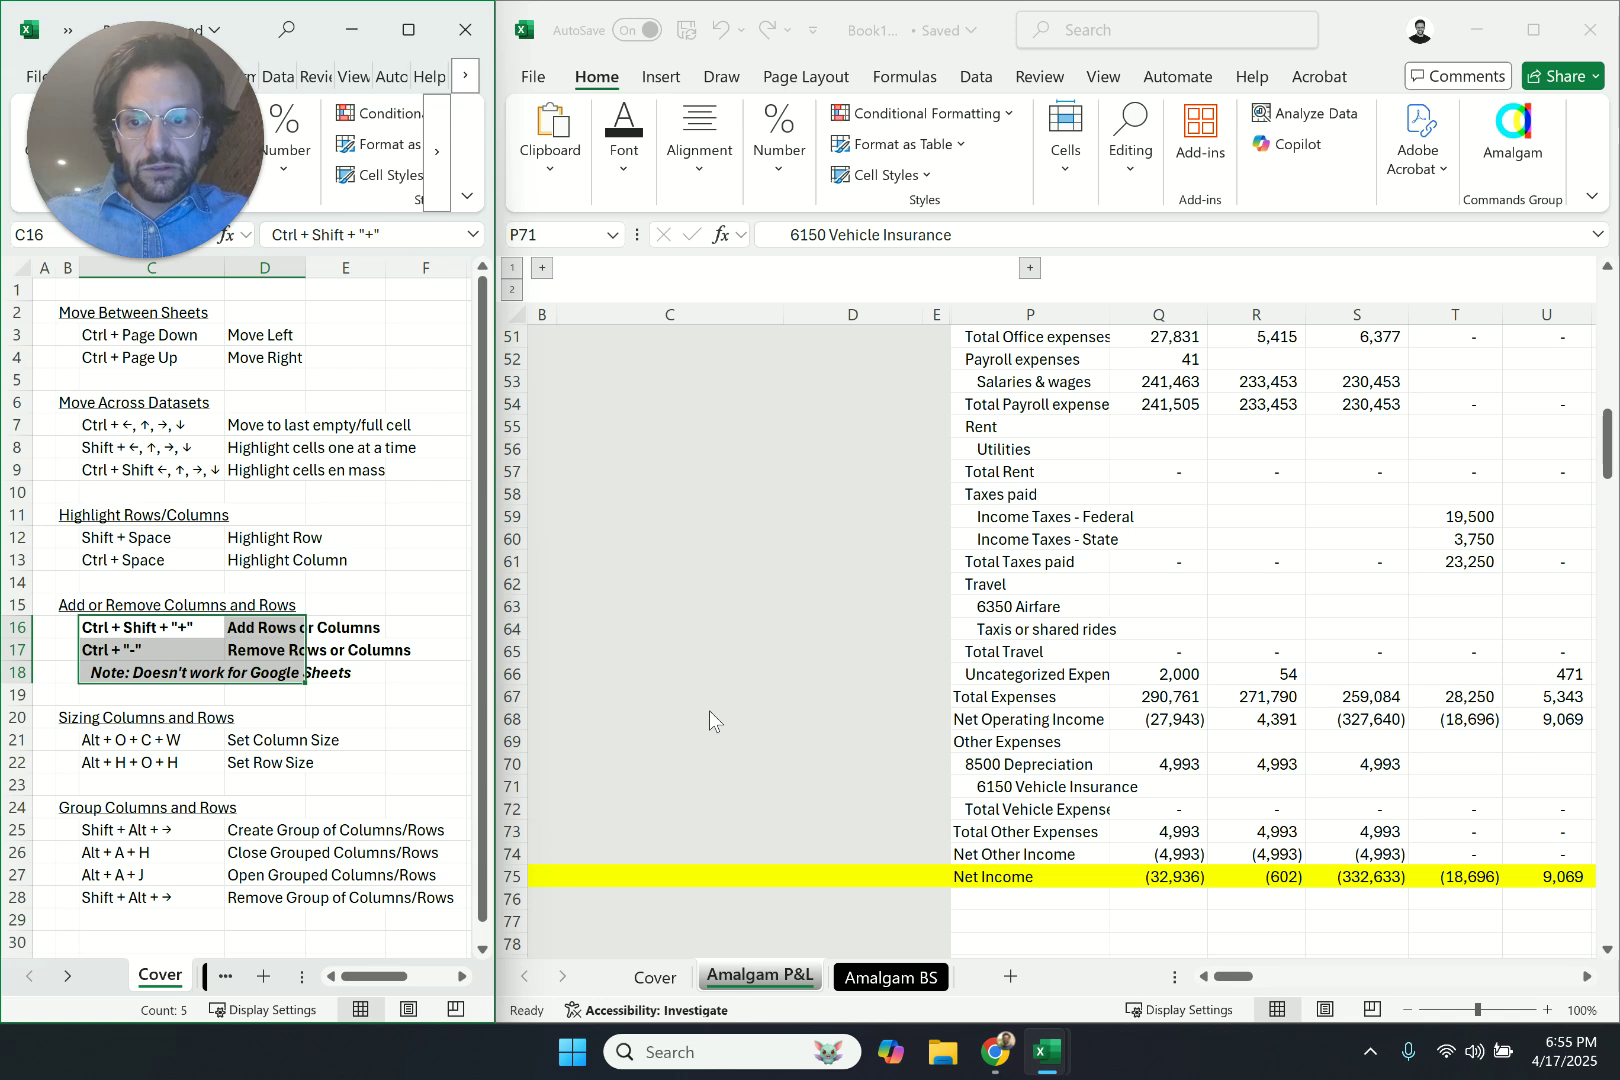
key("ctrl+b")
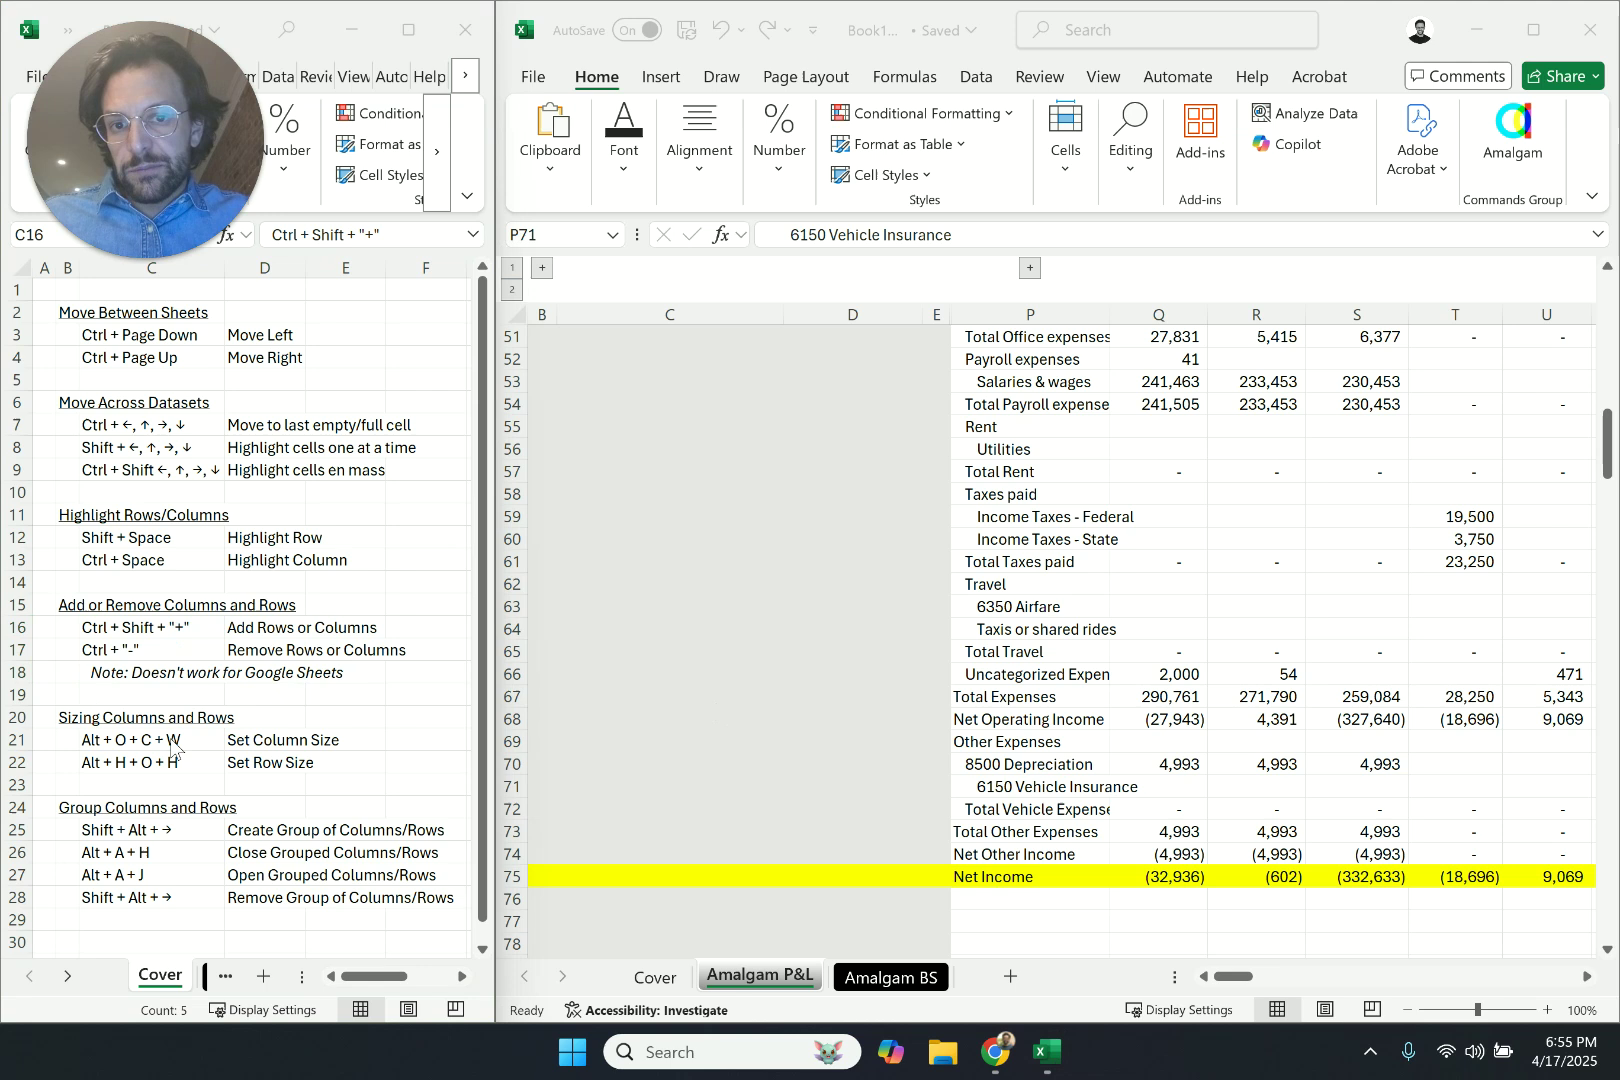
left_click_drag(240, 741, 205, 760)
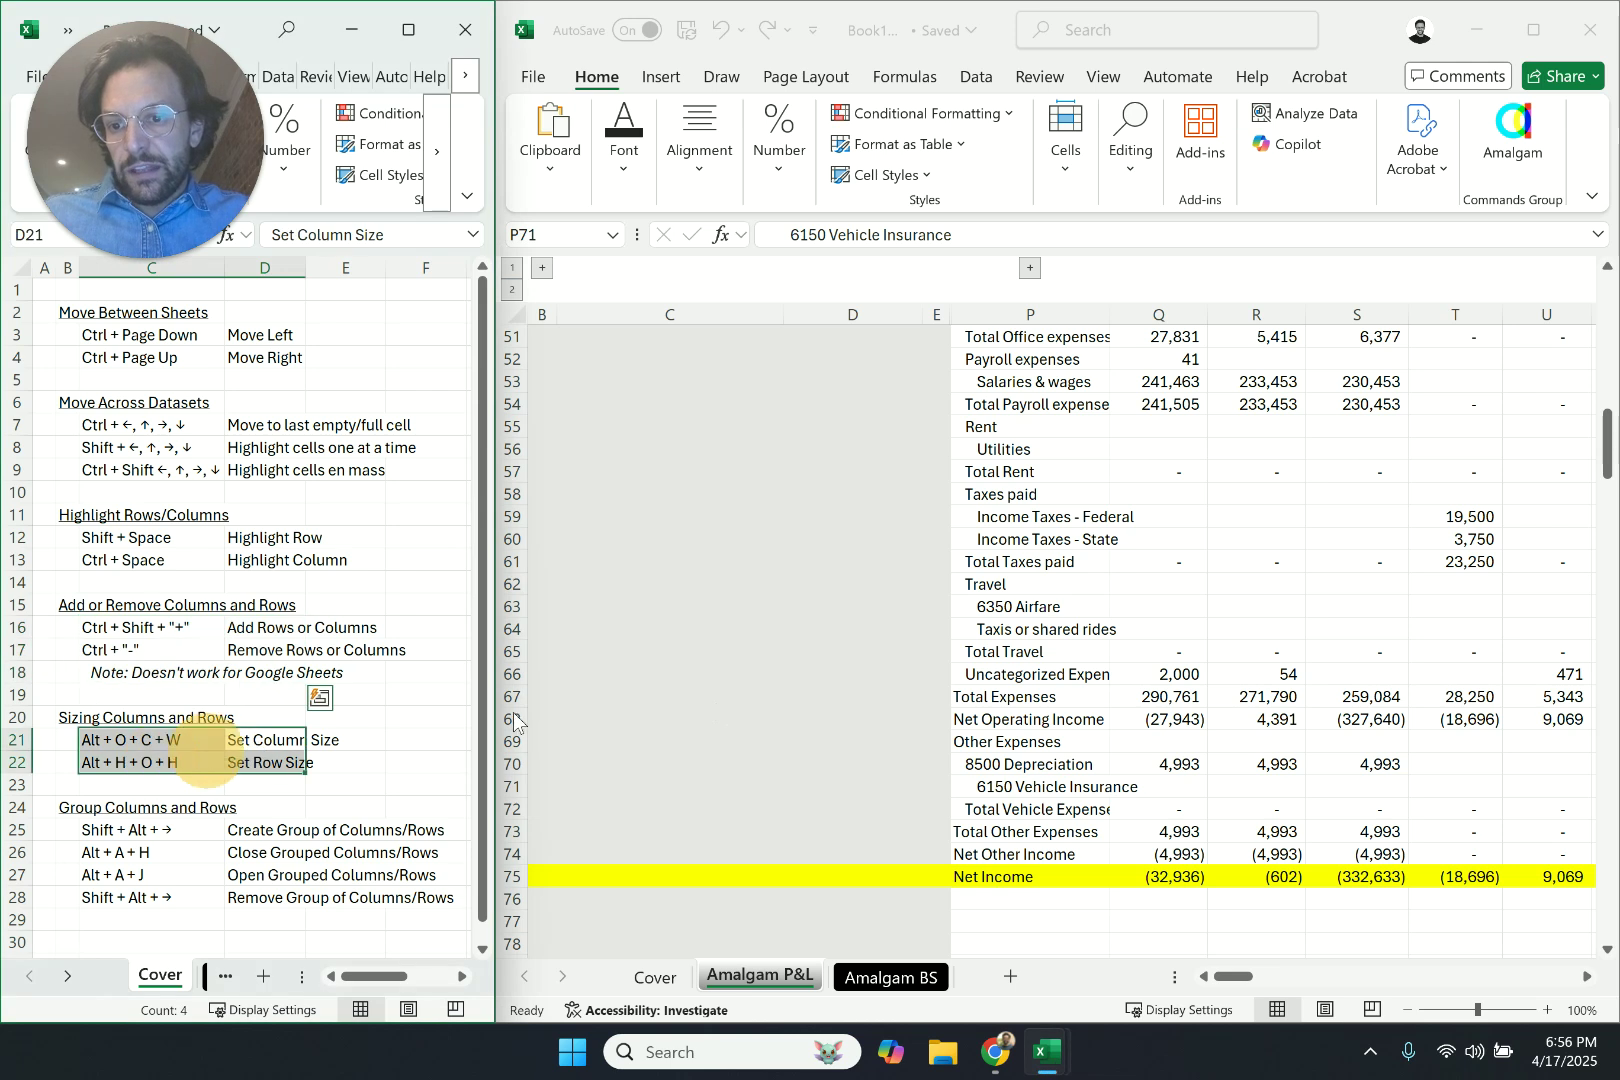
key("ctrl+b")
Return to the profit and loss workbook and jump to cell B1 at the start of the sheet
left_click(807, 599)
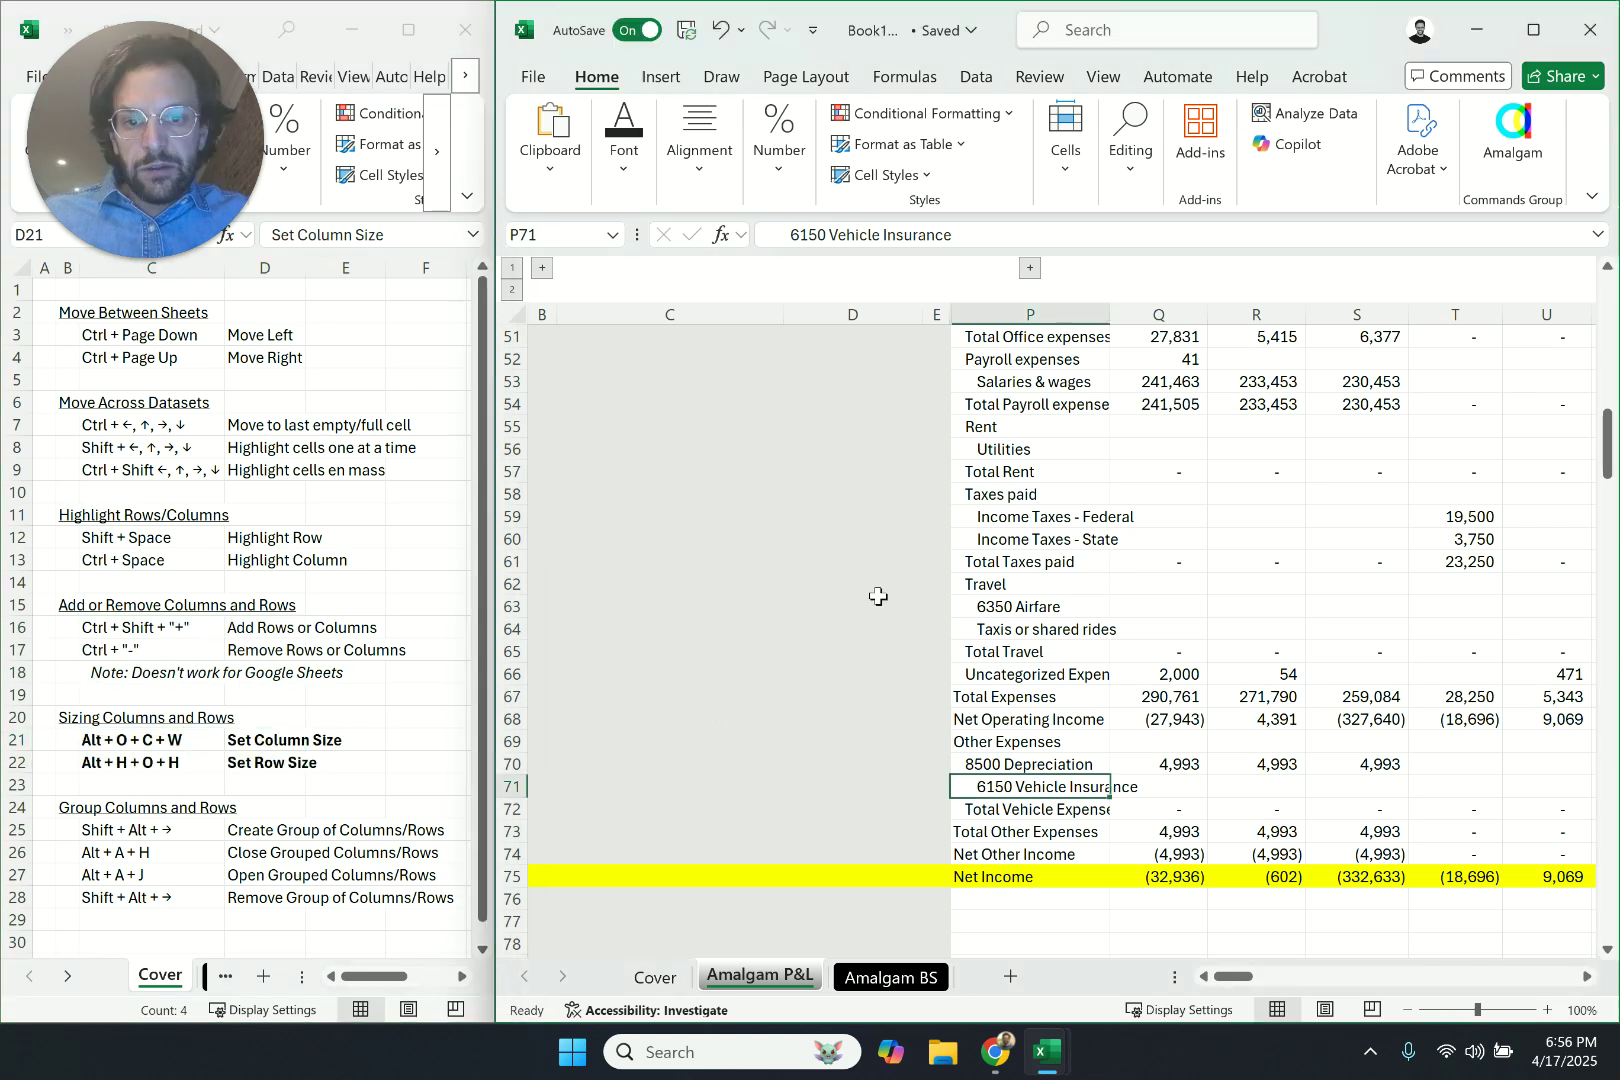
left_click(878, 596)
key("ctrl+Left")
key("ctrl+Up")
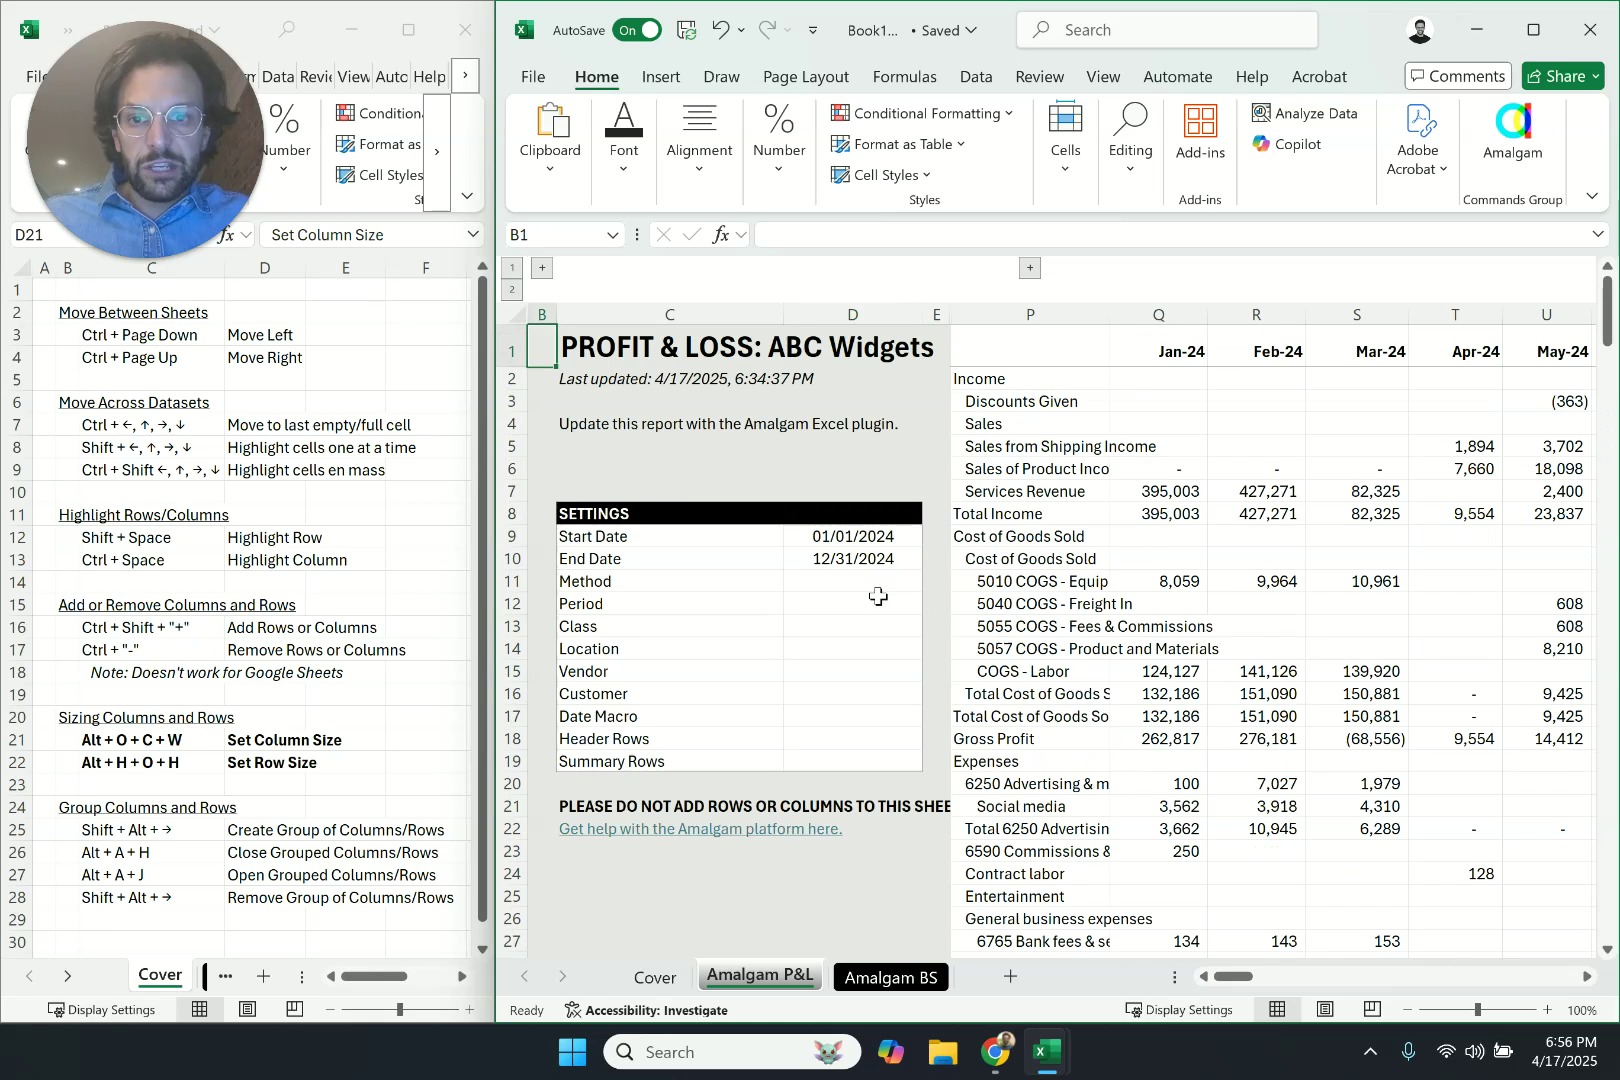
Step along row 1 to the Jan-24 header (Q1) and back to the report title cell (C1)
key("Right")
key("Right")
key("Right")
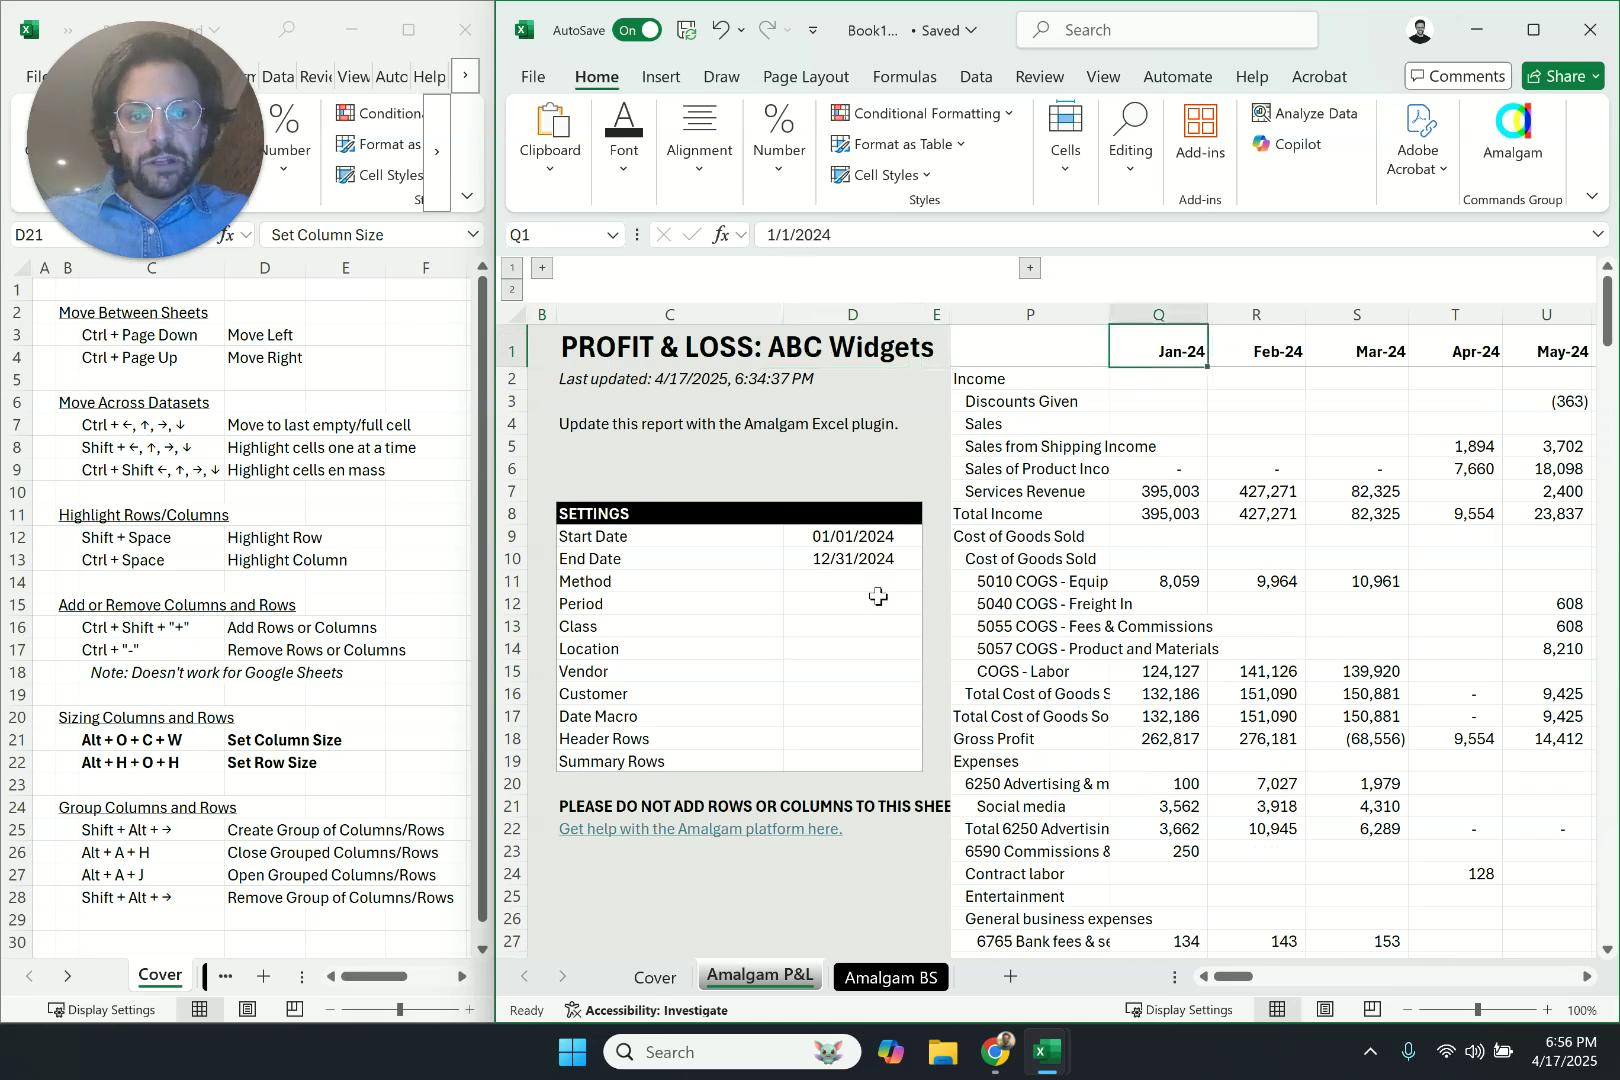
key("Left")
key("Left")
key("Left")
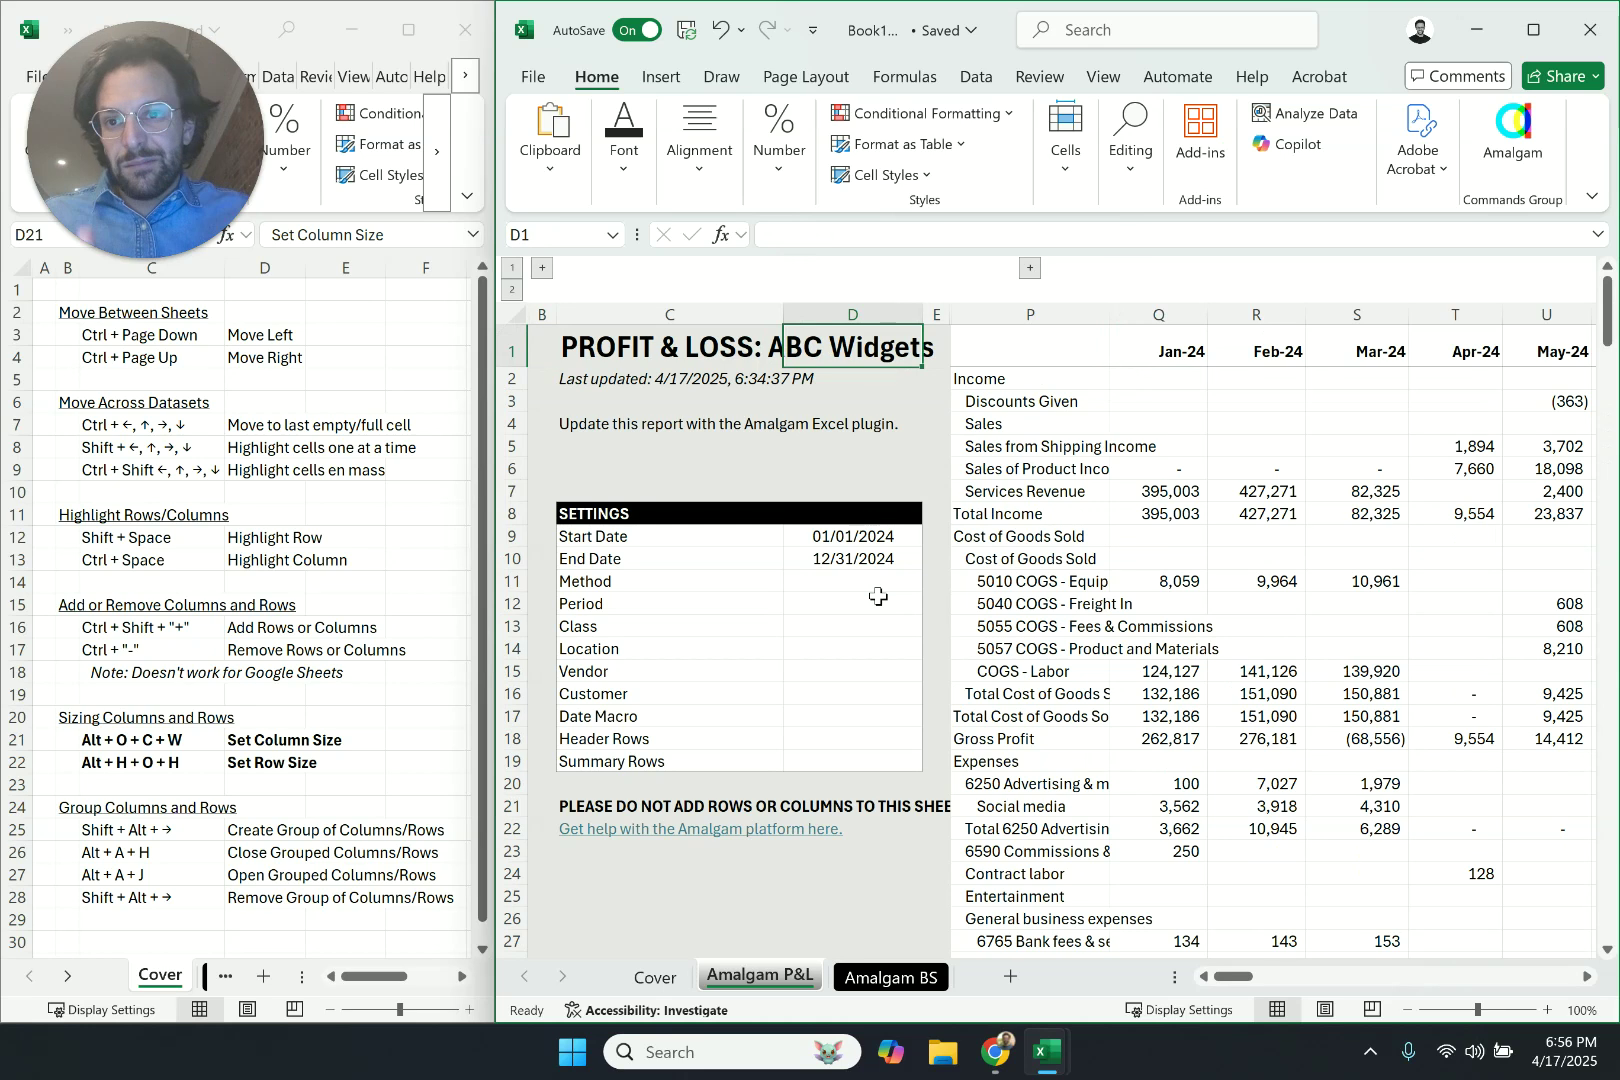
key("Left")
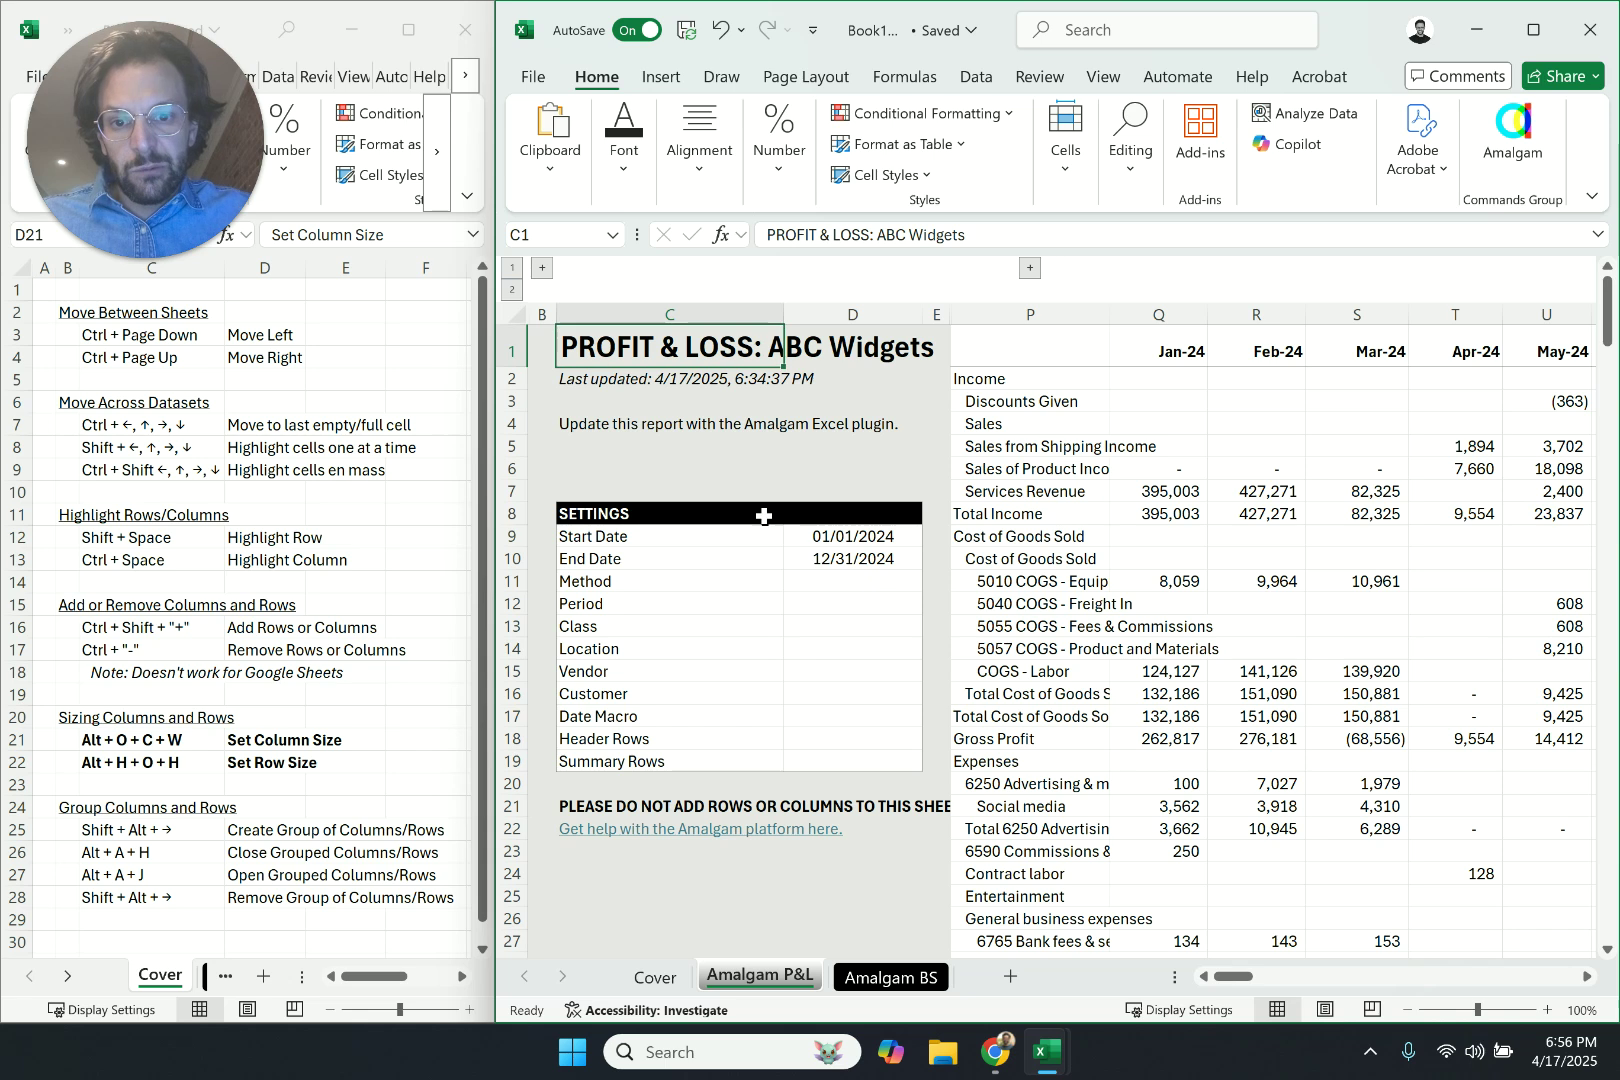
key("ctrl+space")
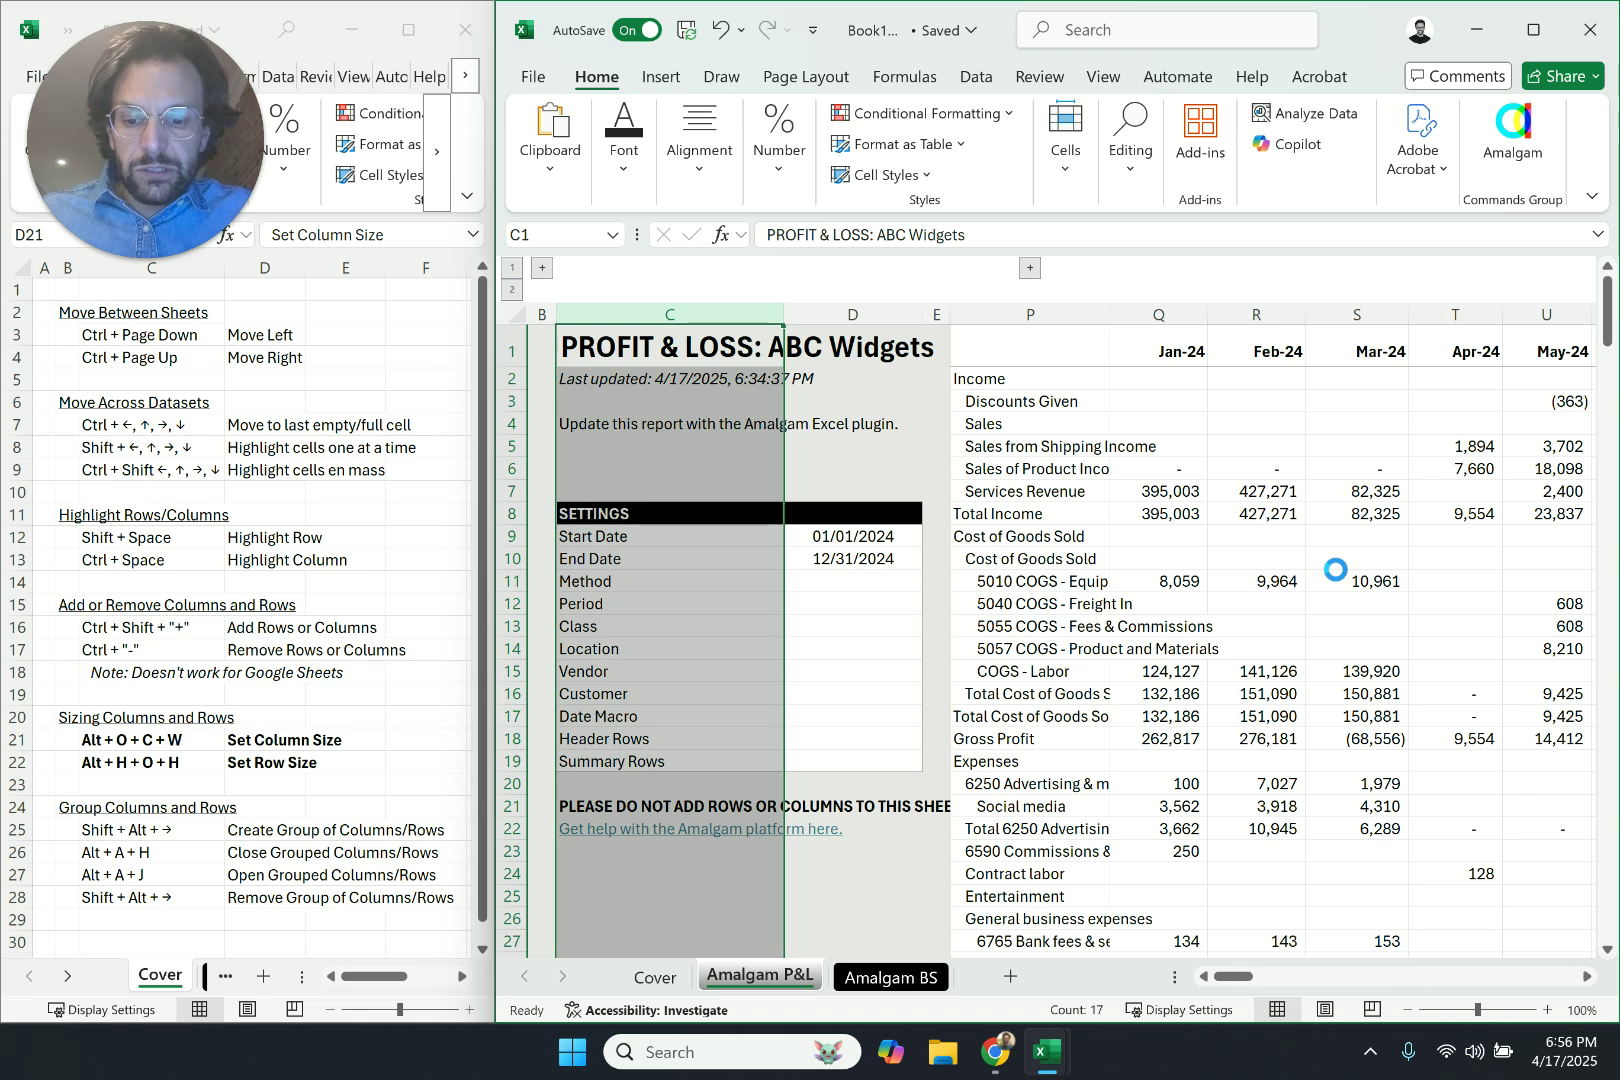
key("ctrl+o")
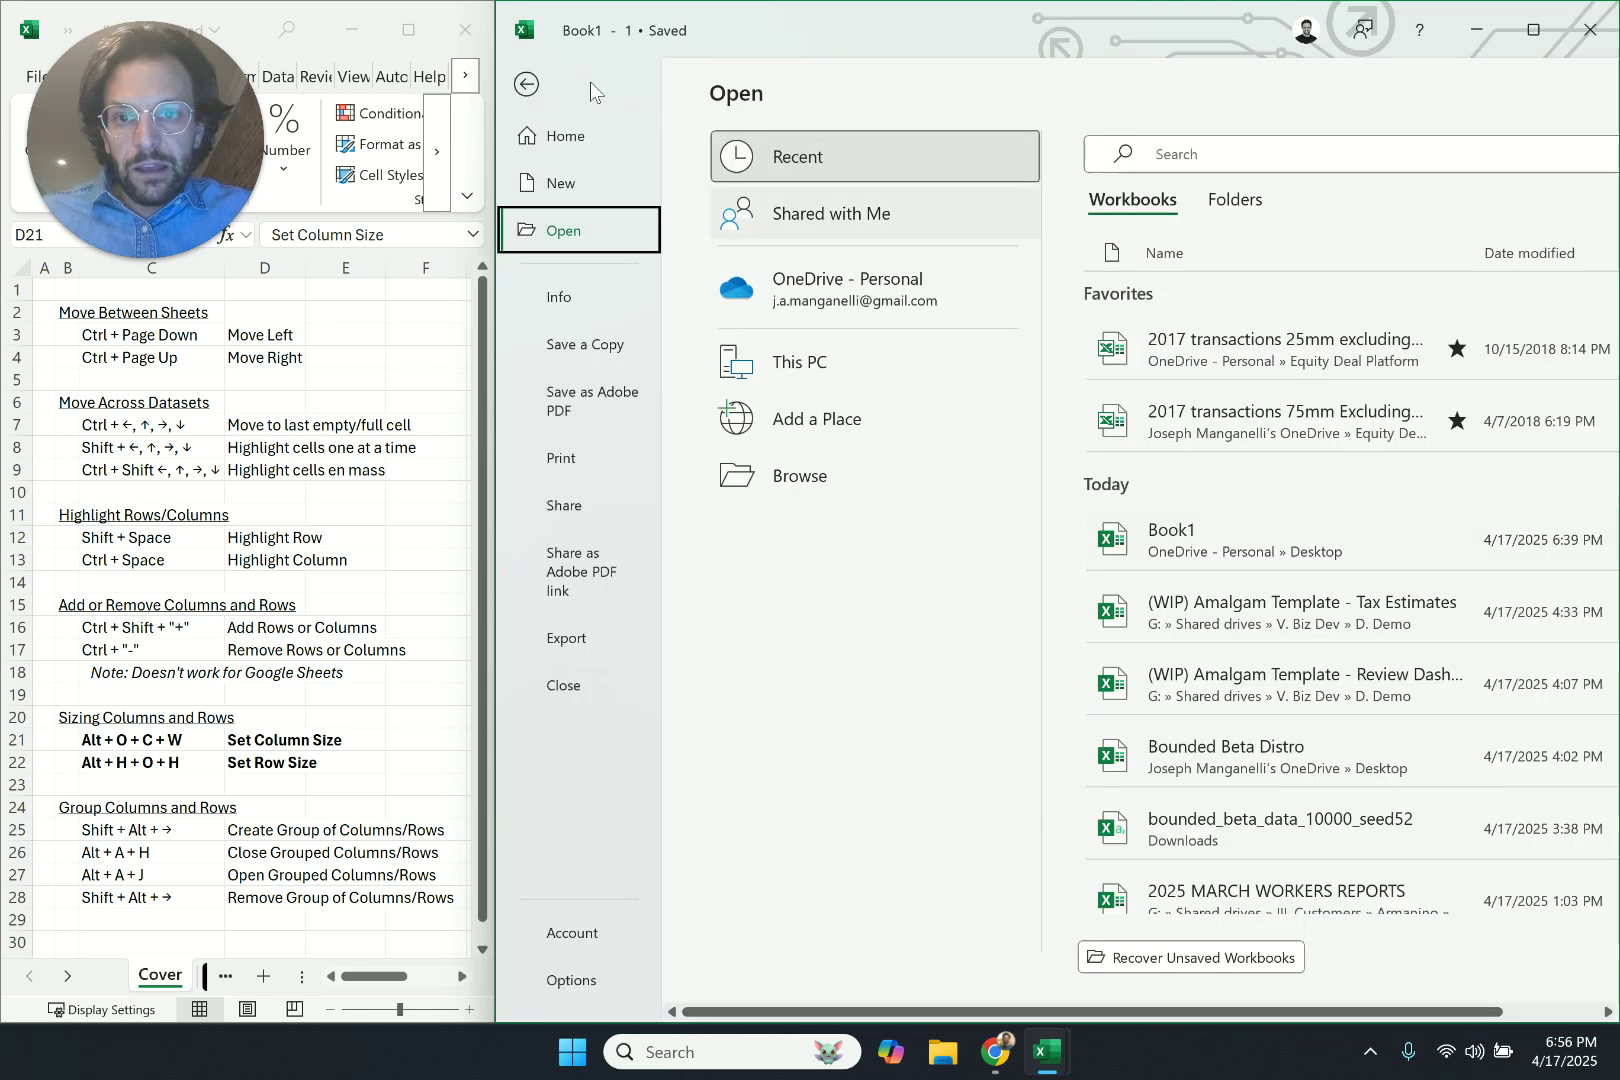
left_click(537, 80)
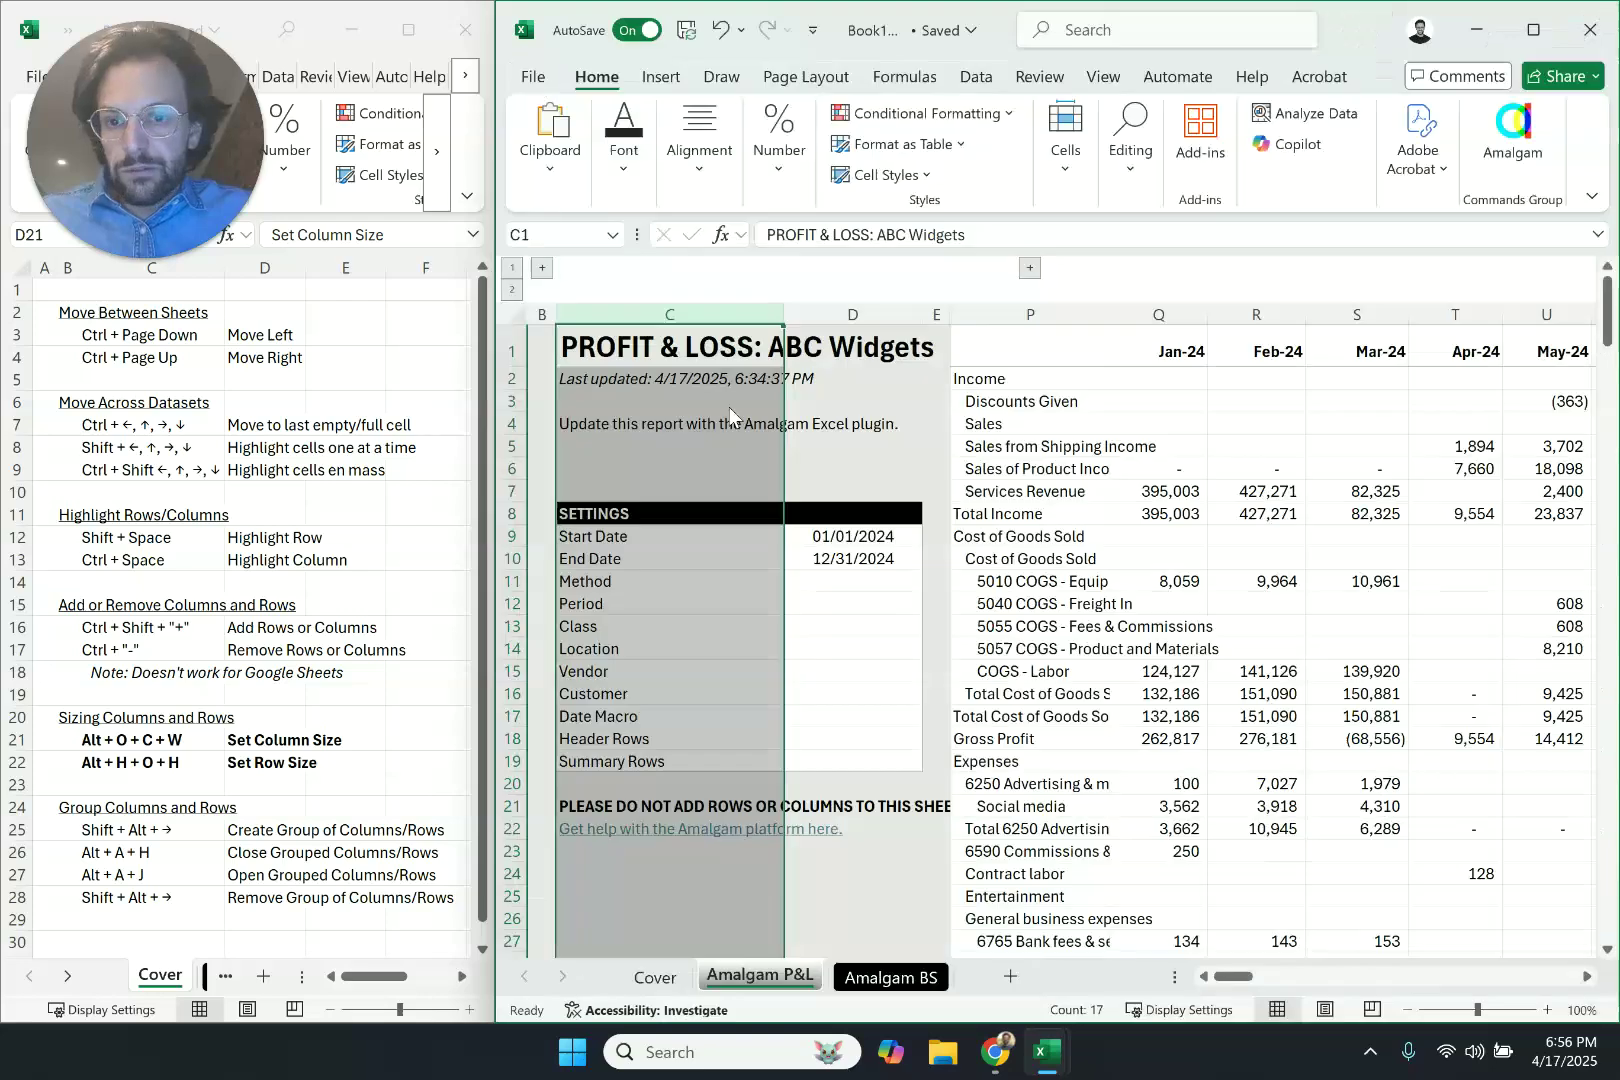
Select the whole of column C, which holds the settings labels, and set its column width to 20
left_click(733, 406)
key("ctrl+space")
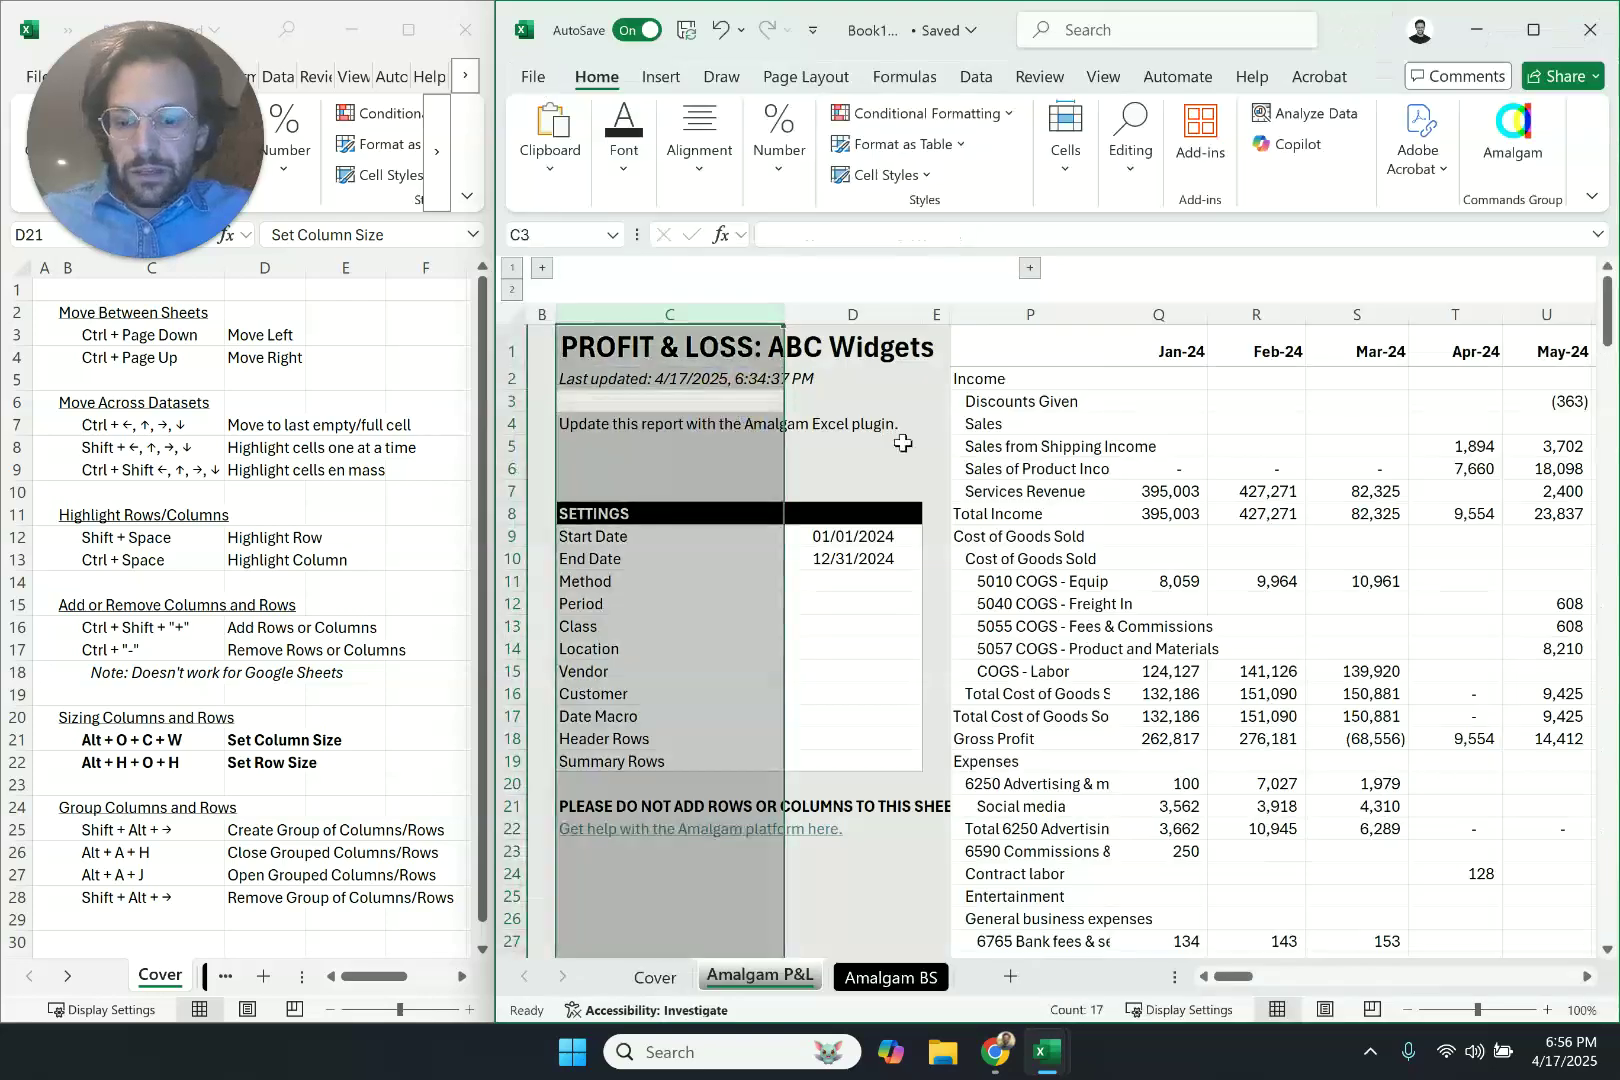
key("alt+o")
key("c")
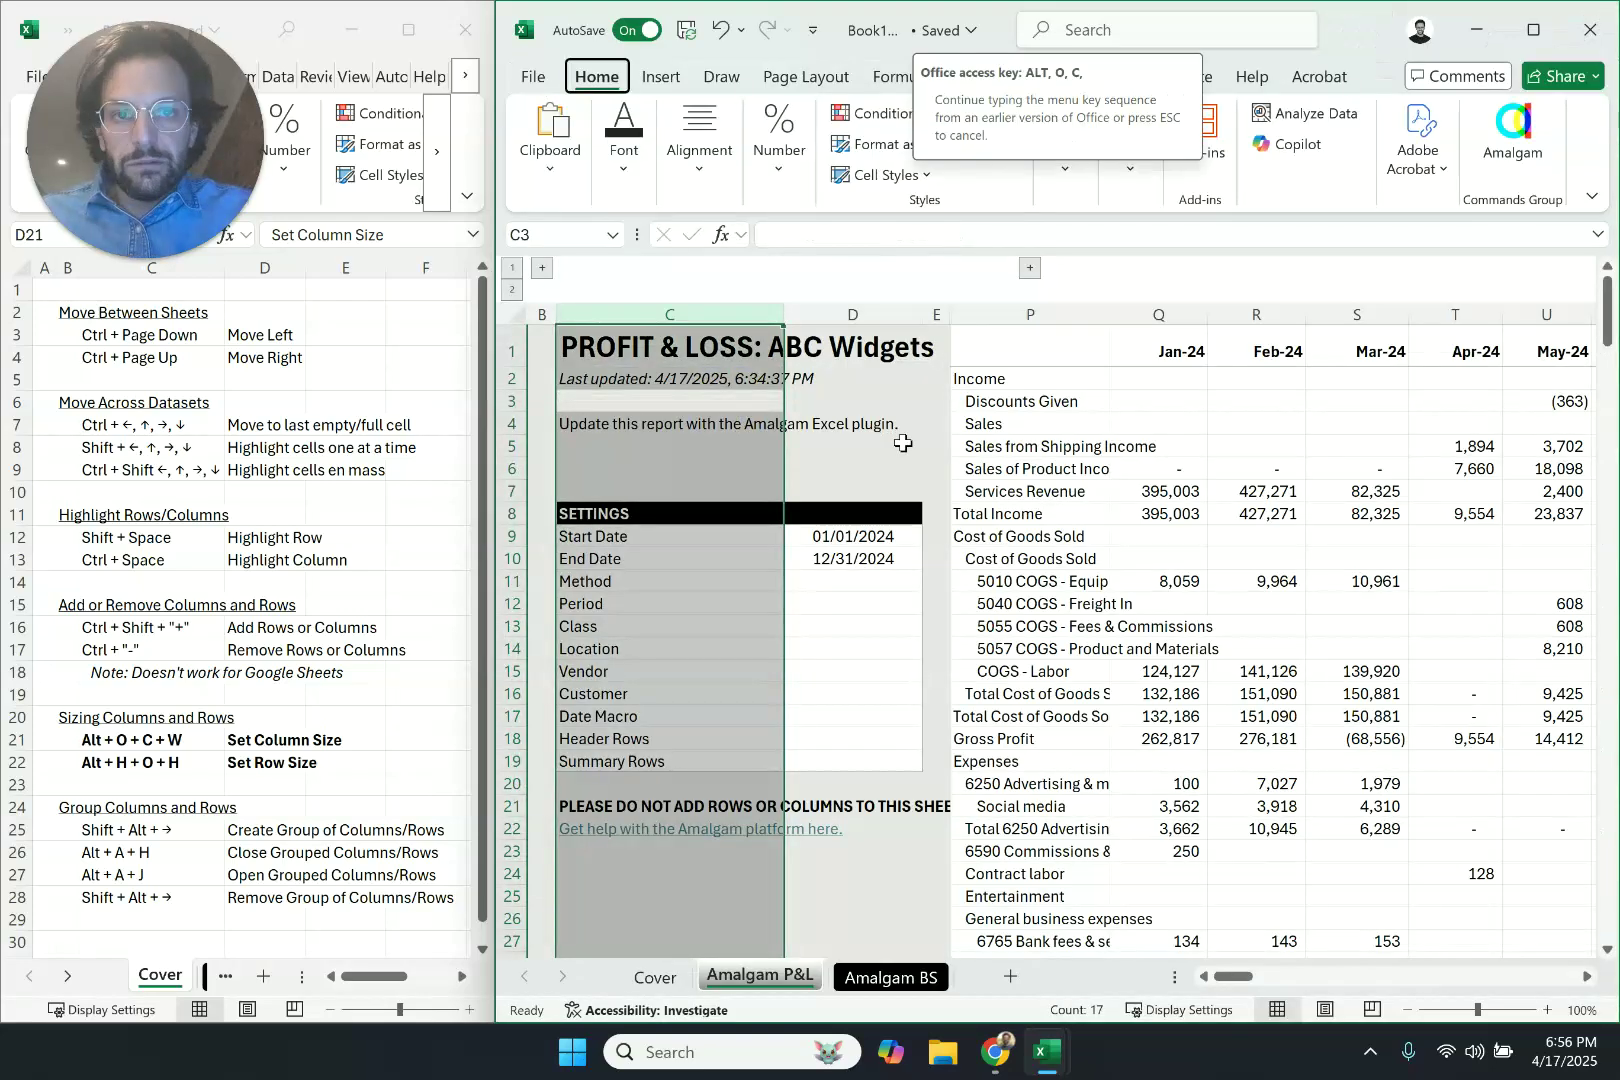
key("w")
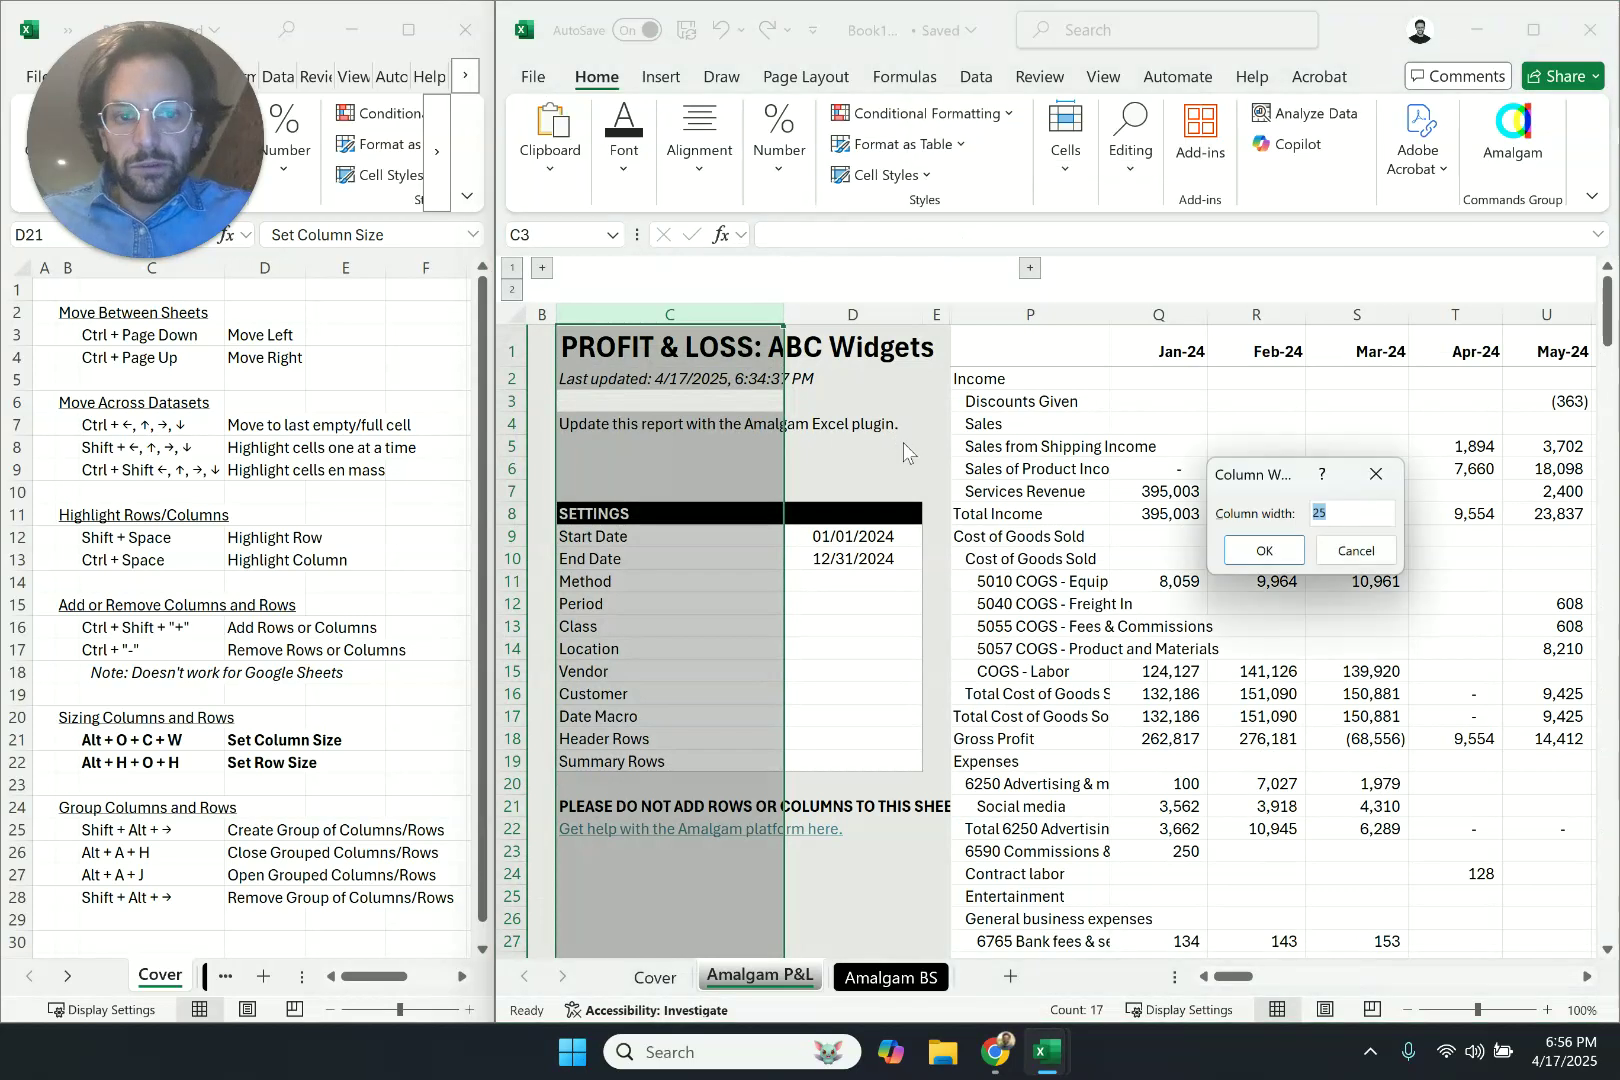
type("20")
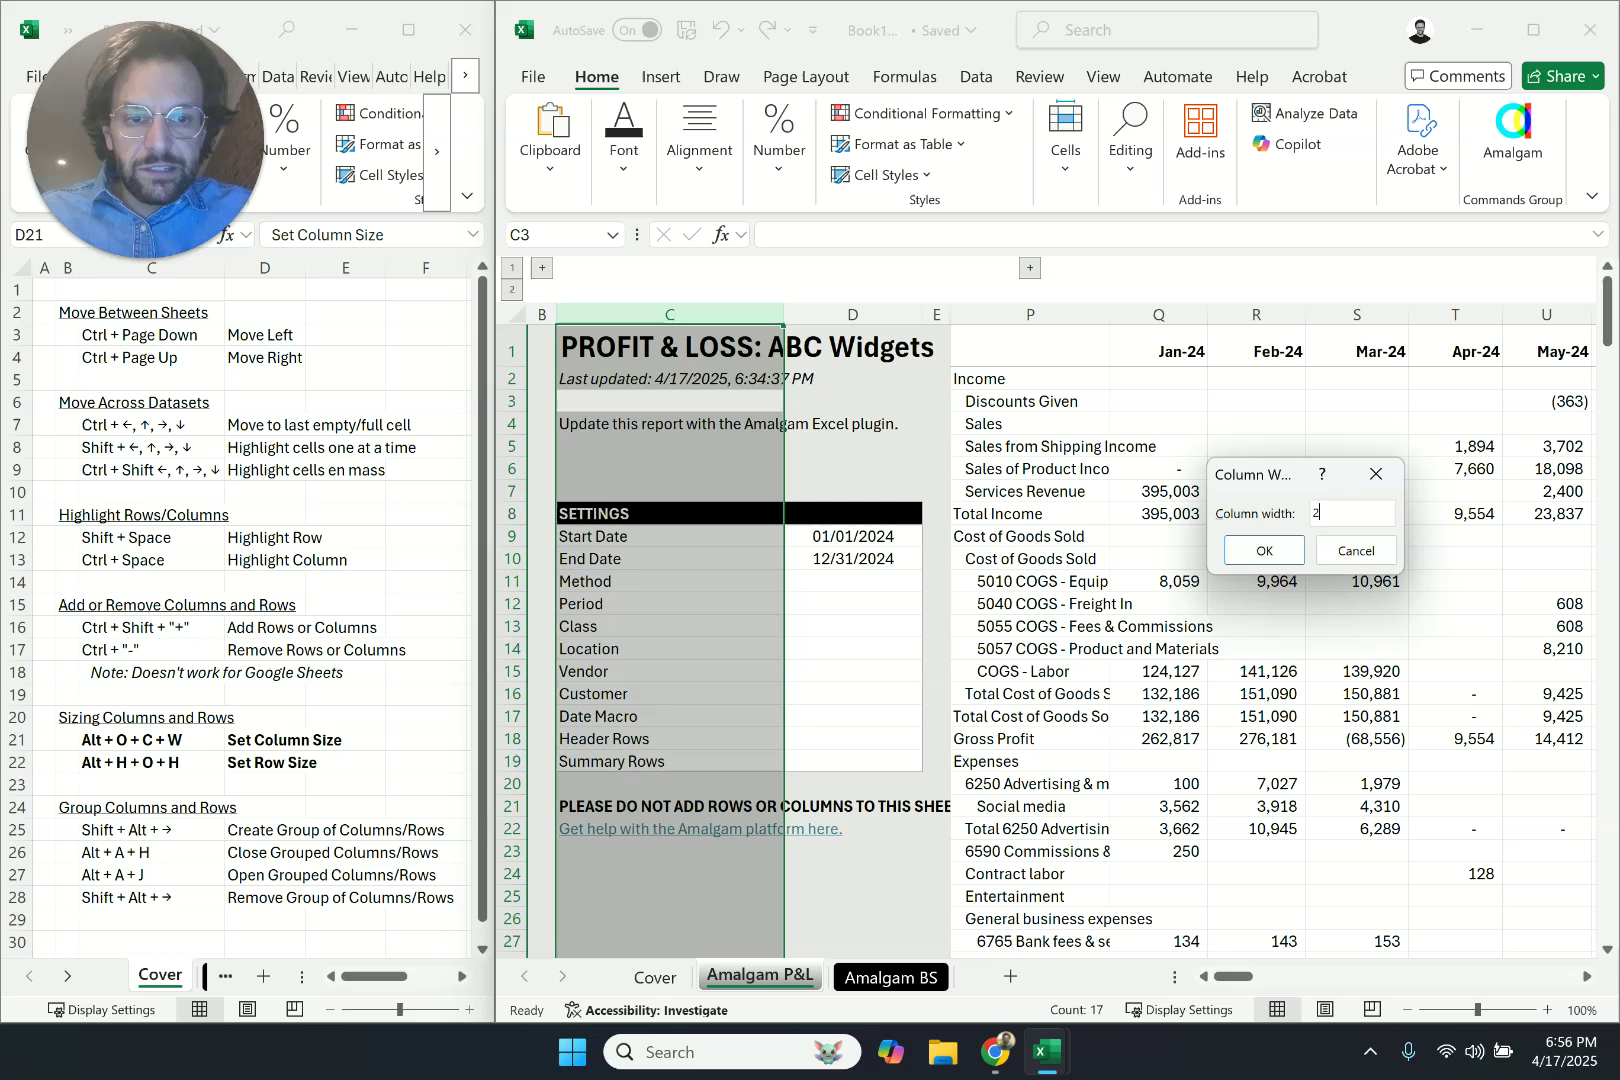
key("Return")
Select the whole of column D, beside the settings labels, and set its column width to 13
key("Right")
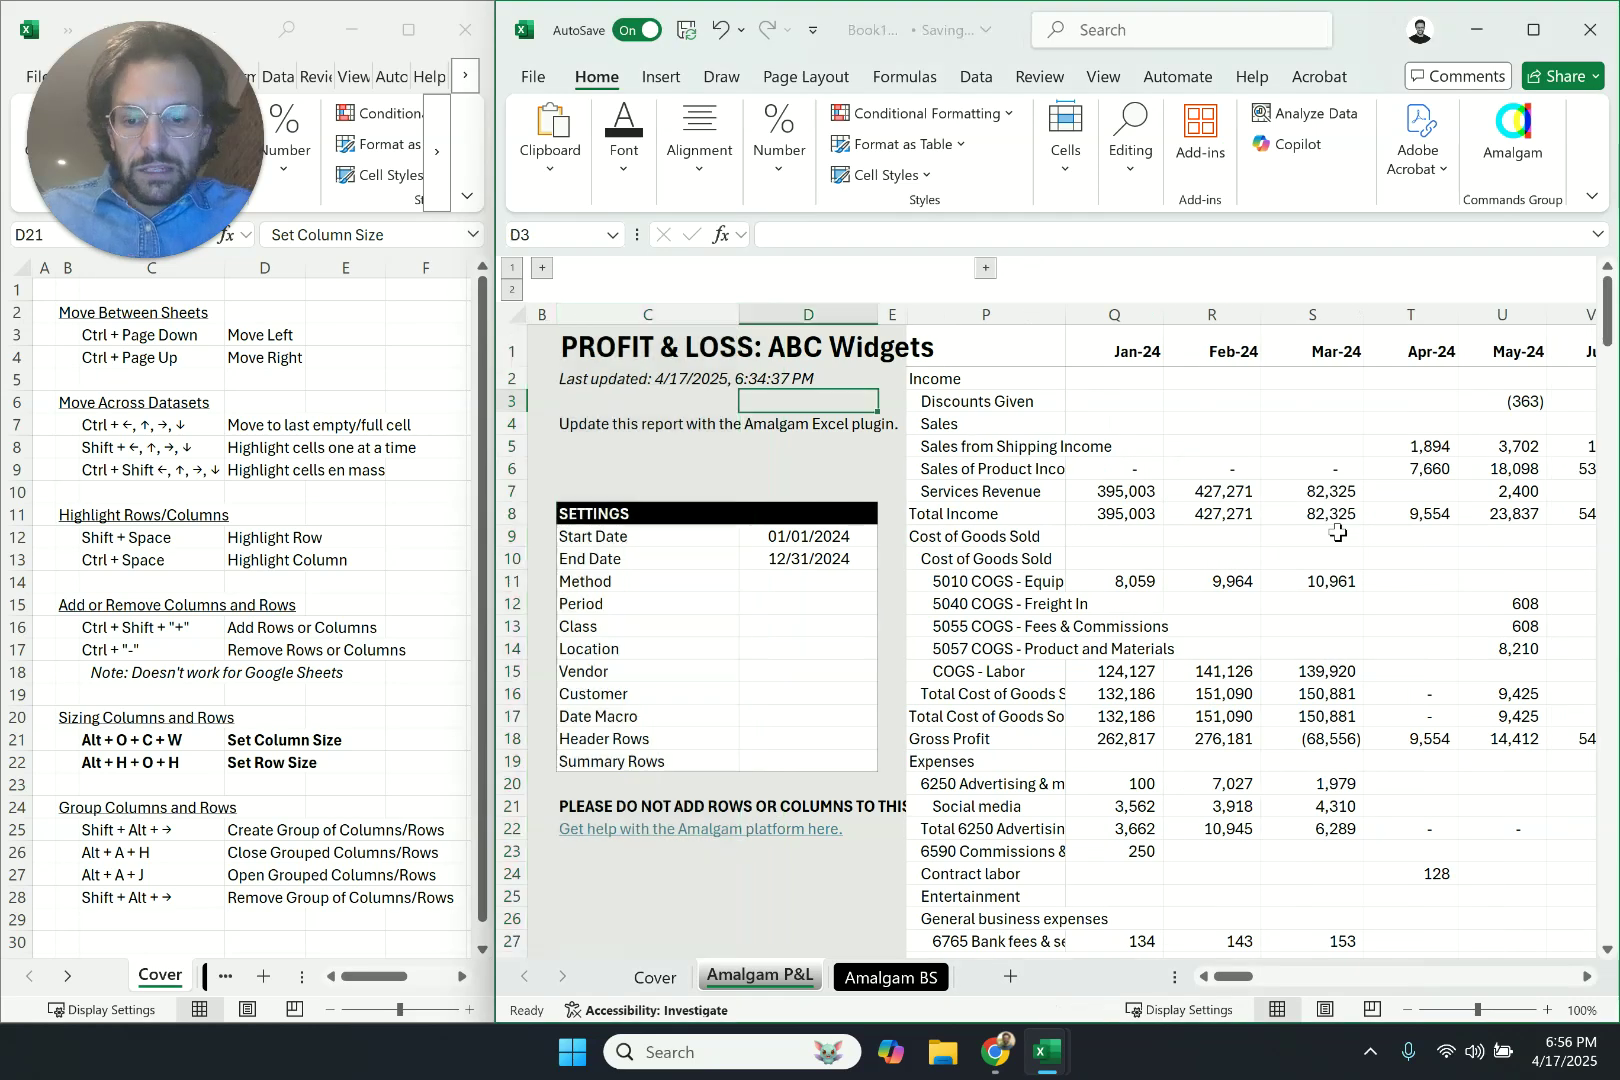
key("ctrl+space")
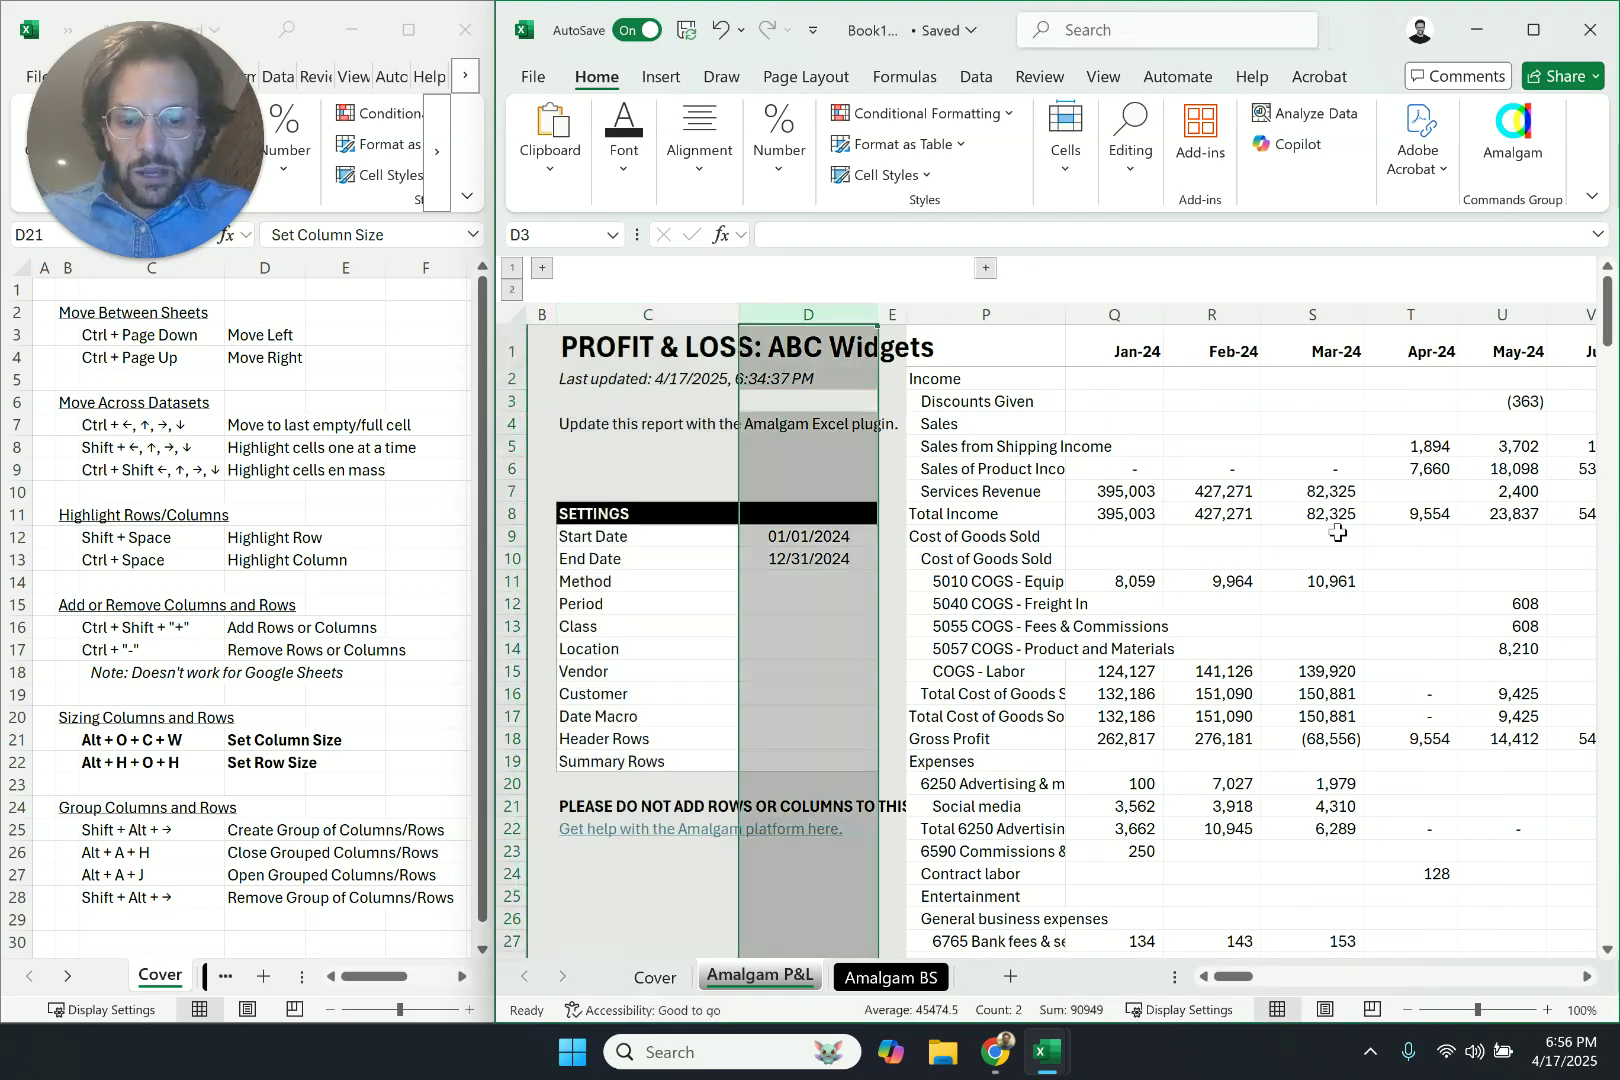
key("alt+o")
key("c")
key("w")
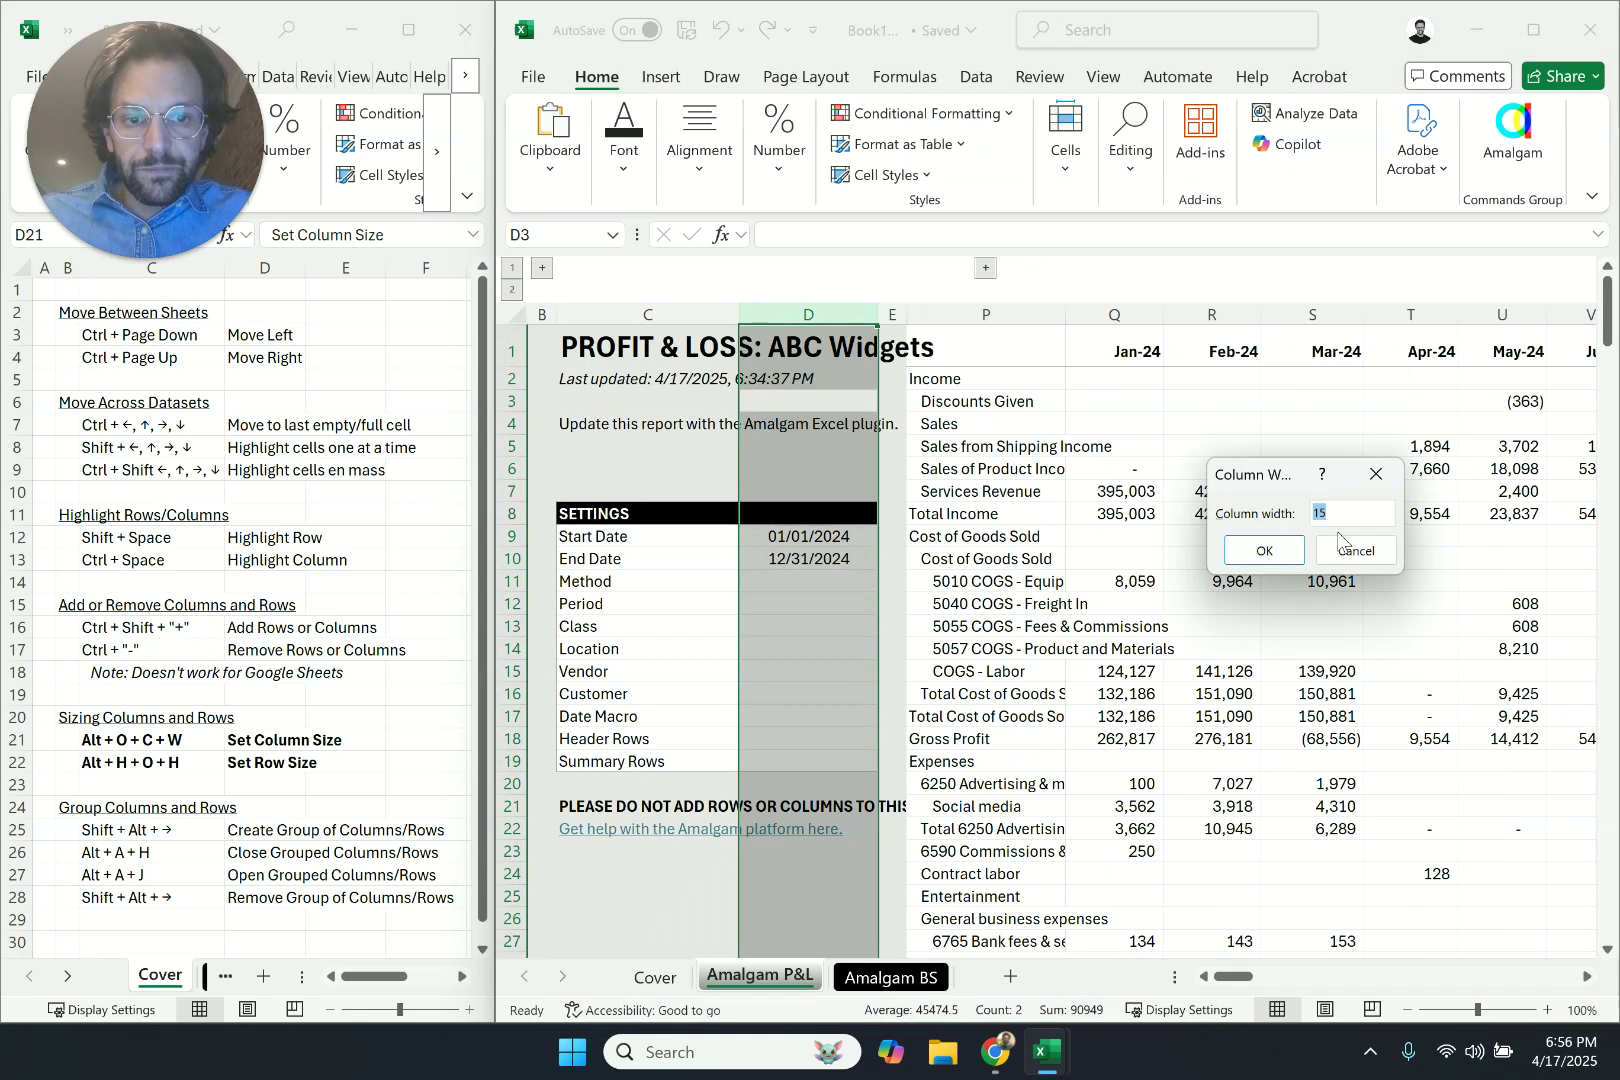
type("15")
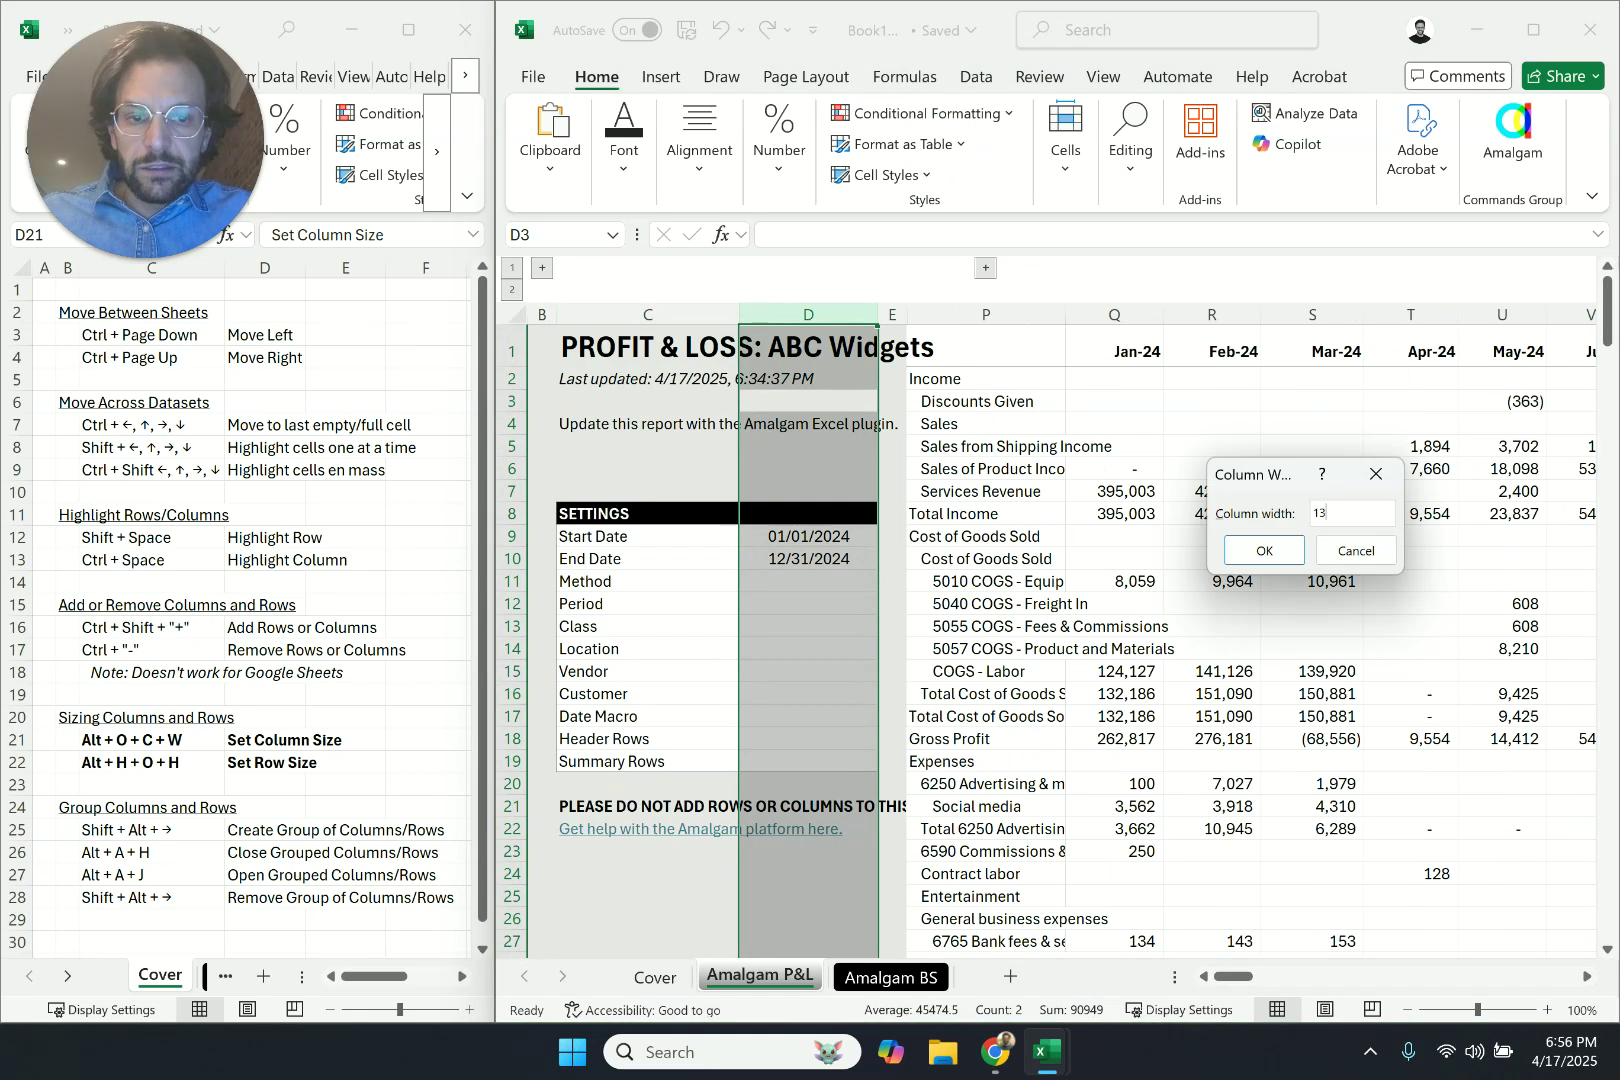
key("Return")
Move the active cell to the 5055 COGS - Fees & Commissions label (P13) in the account list
key("Right")
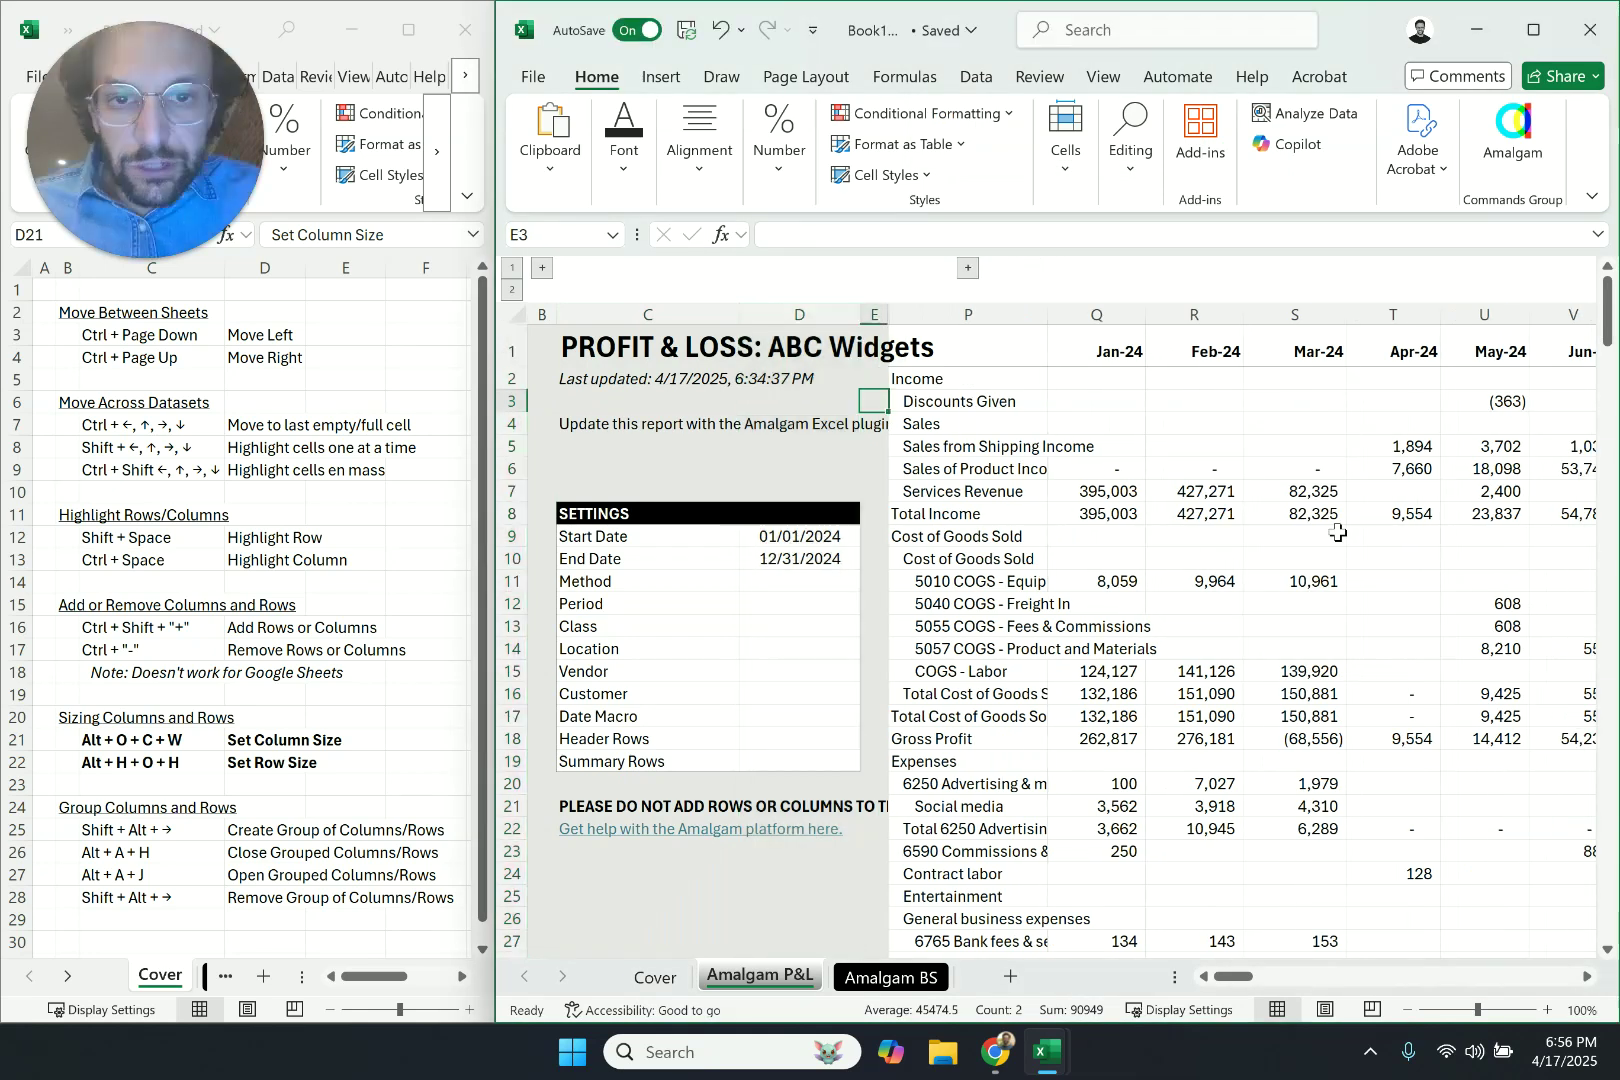
key("Right")
key("Down")
key("Down")
key("Down")
key("Down")
key("Down")
key("Down")
key("Down")
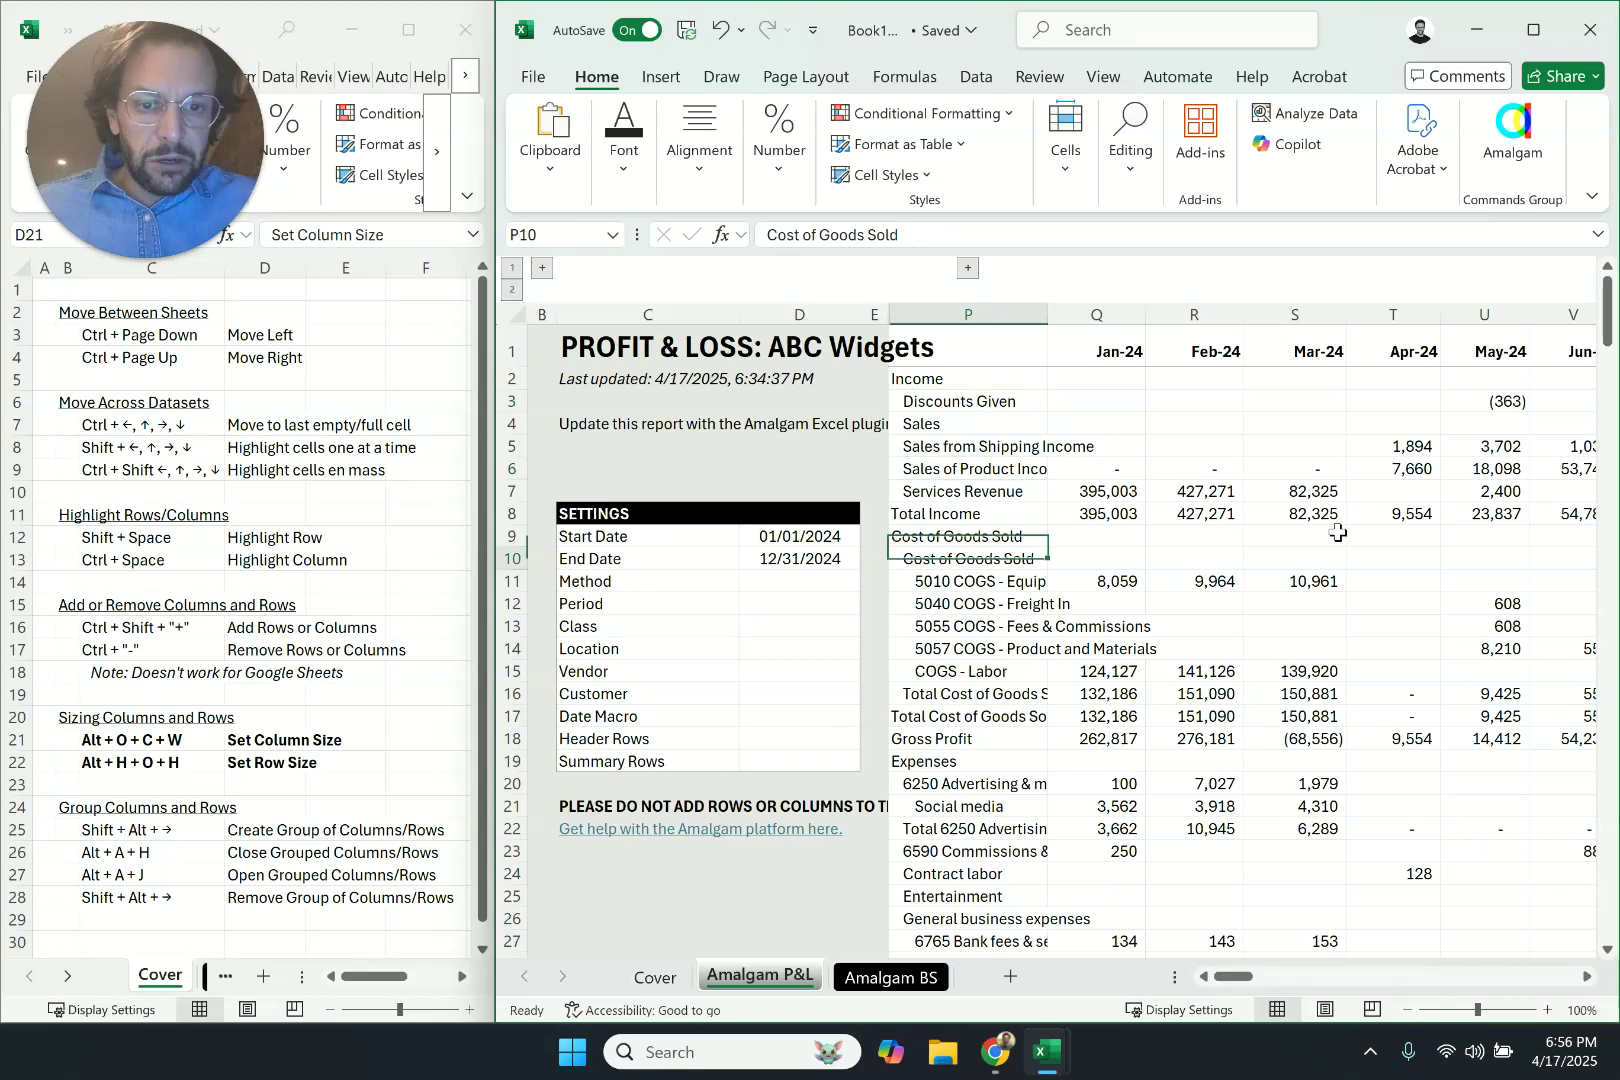
key("Down")
key("Down")
key("Down")
key("Down")
key("Up")
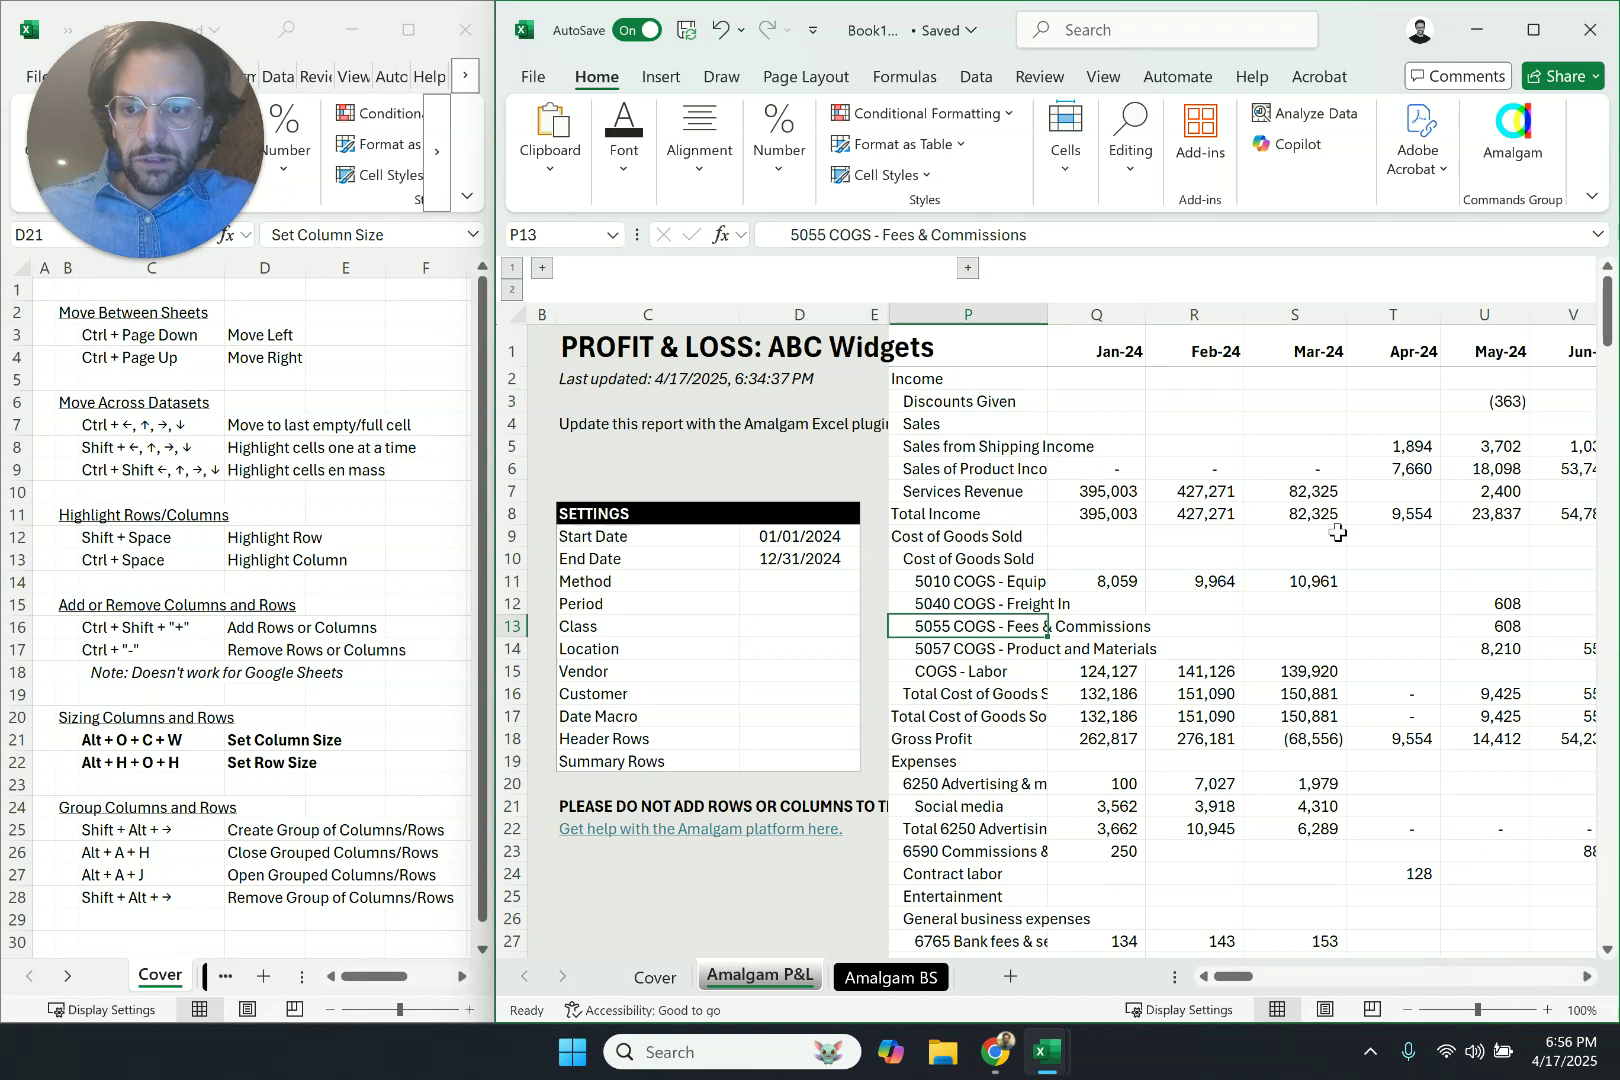
Select the whole account label column (P) and set its column width to 25
key("ctrl+space")
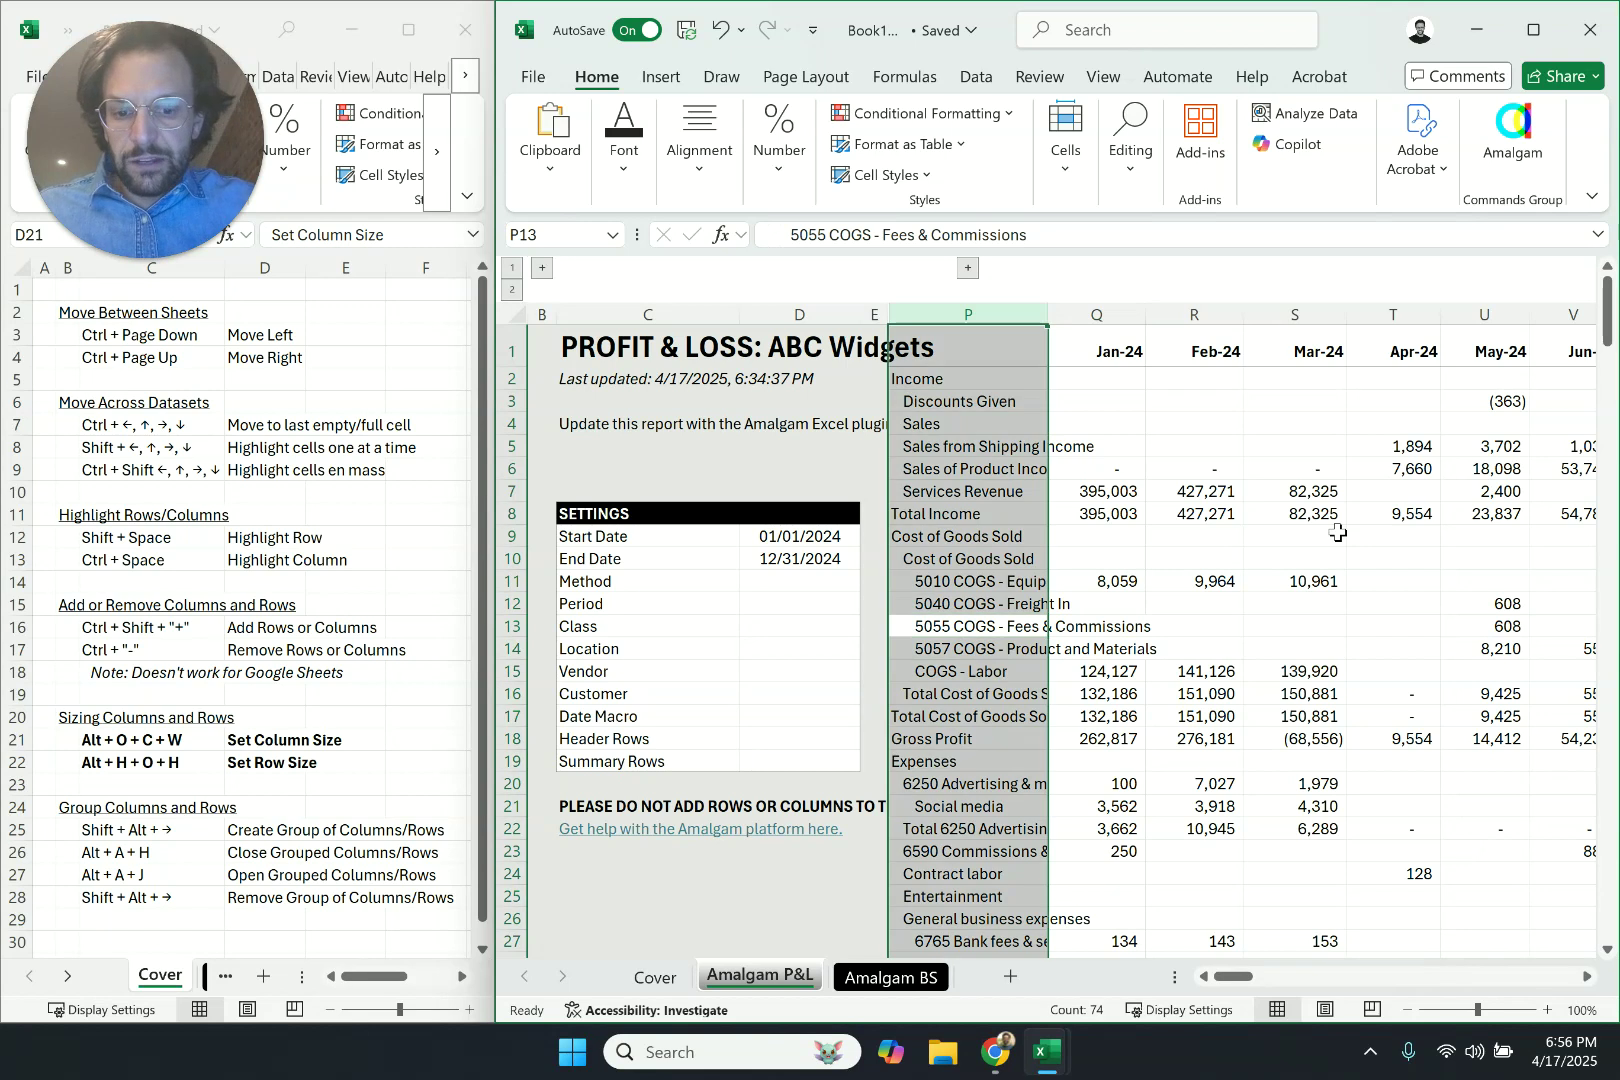
key("alt")
key("o")
key("c")
key("w")
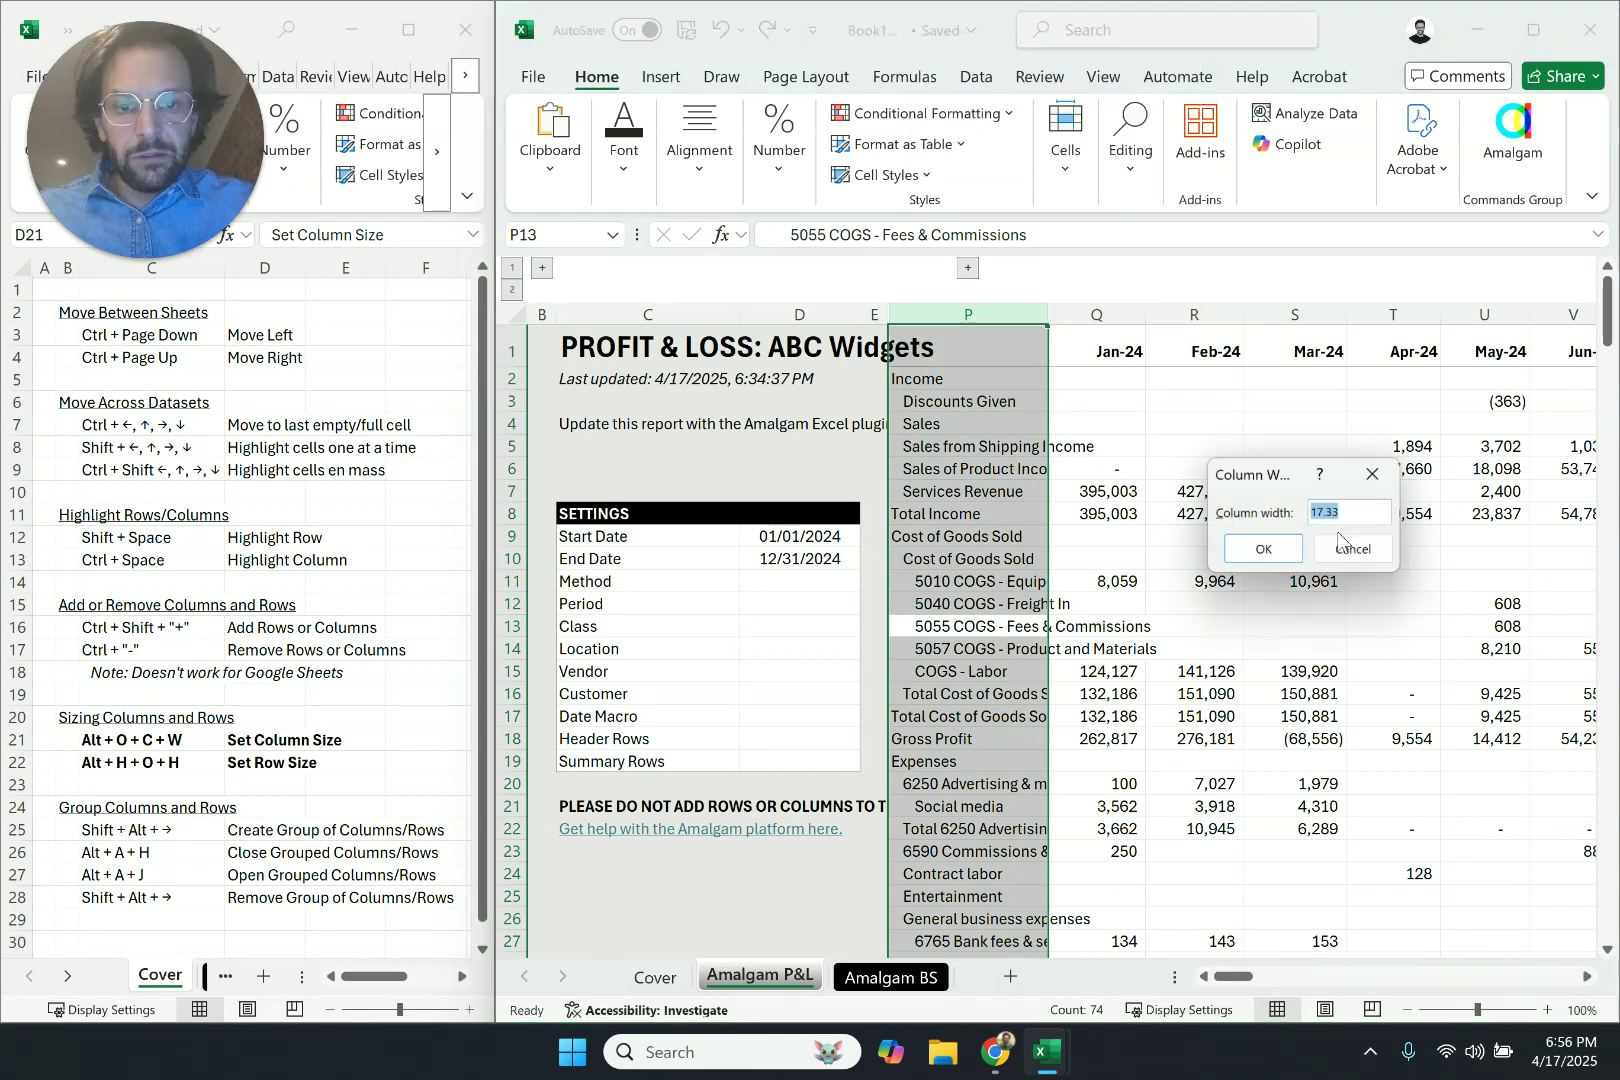
type("1")
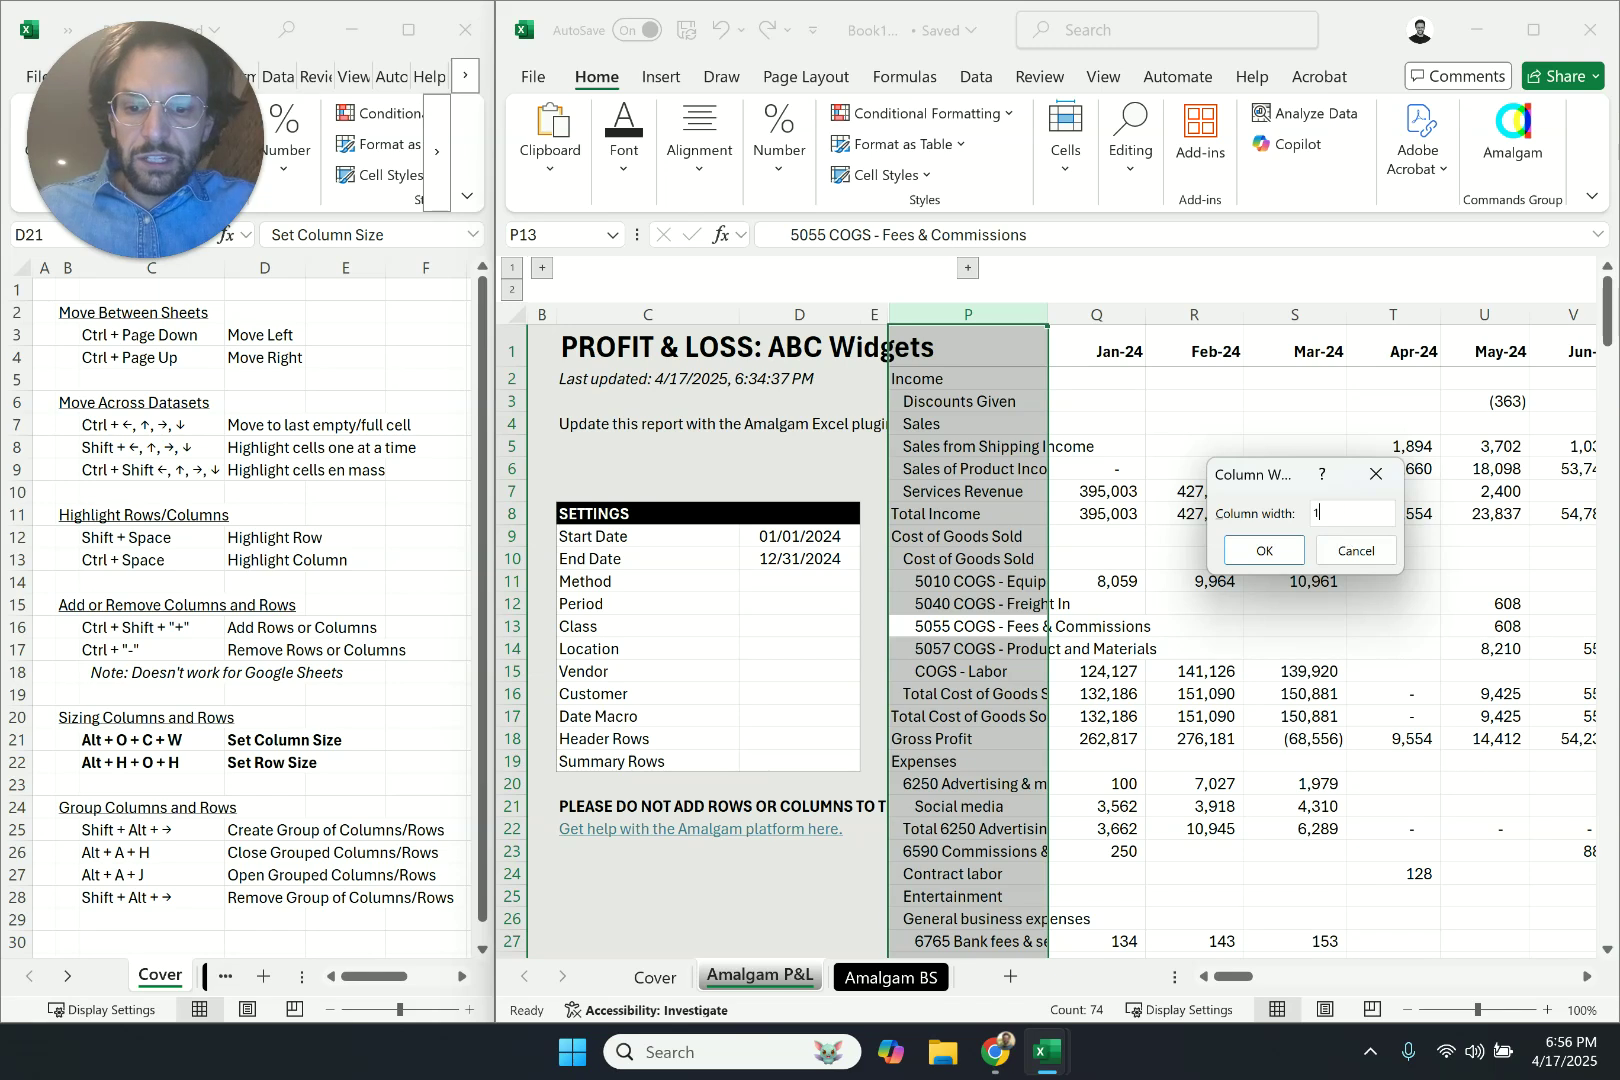
key("BackSpace")
type("25")
key("Return")
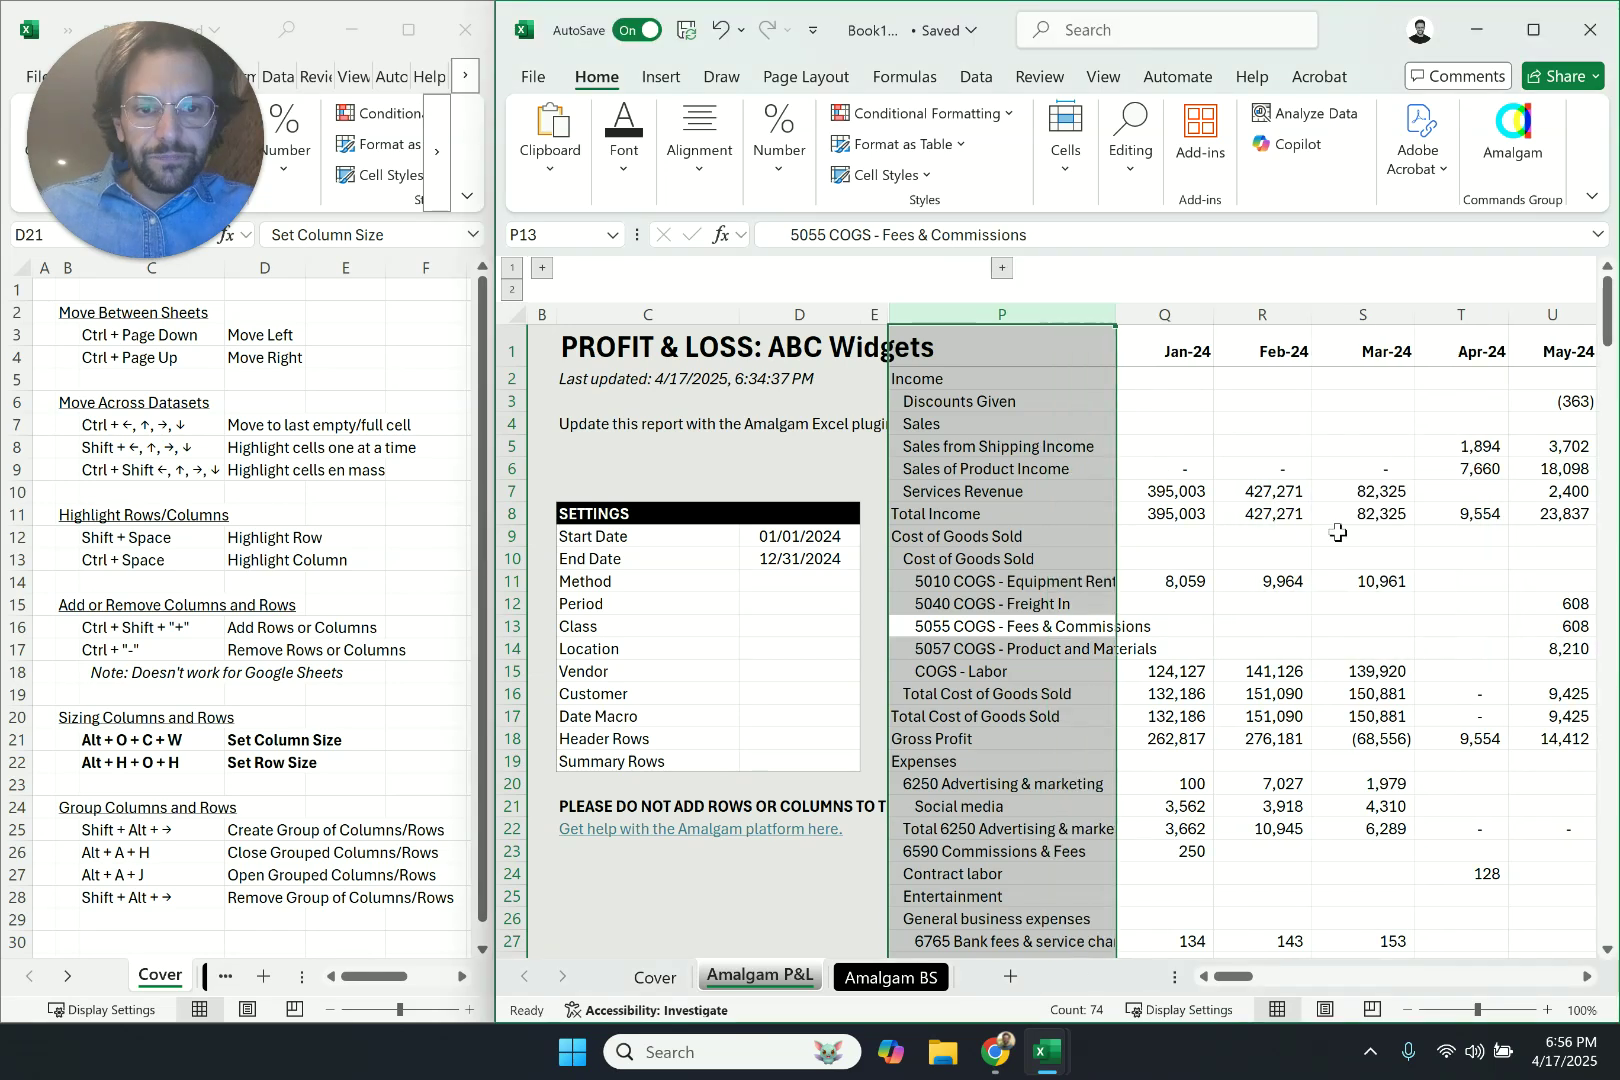
Move the active cell from the account labels back to D1 in the report title row
key("Right")
key("Left")
key("Up")
key("Up")
key("Up")
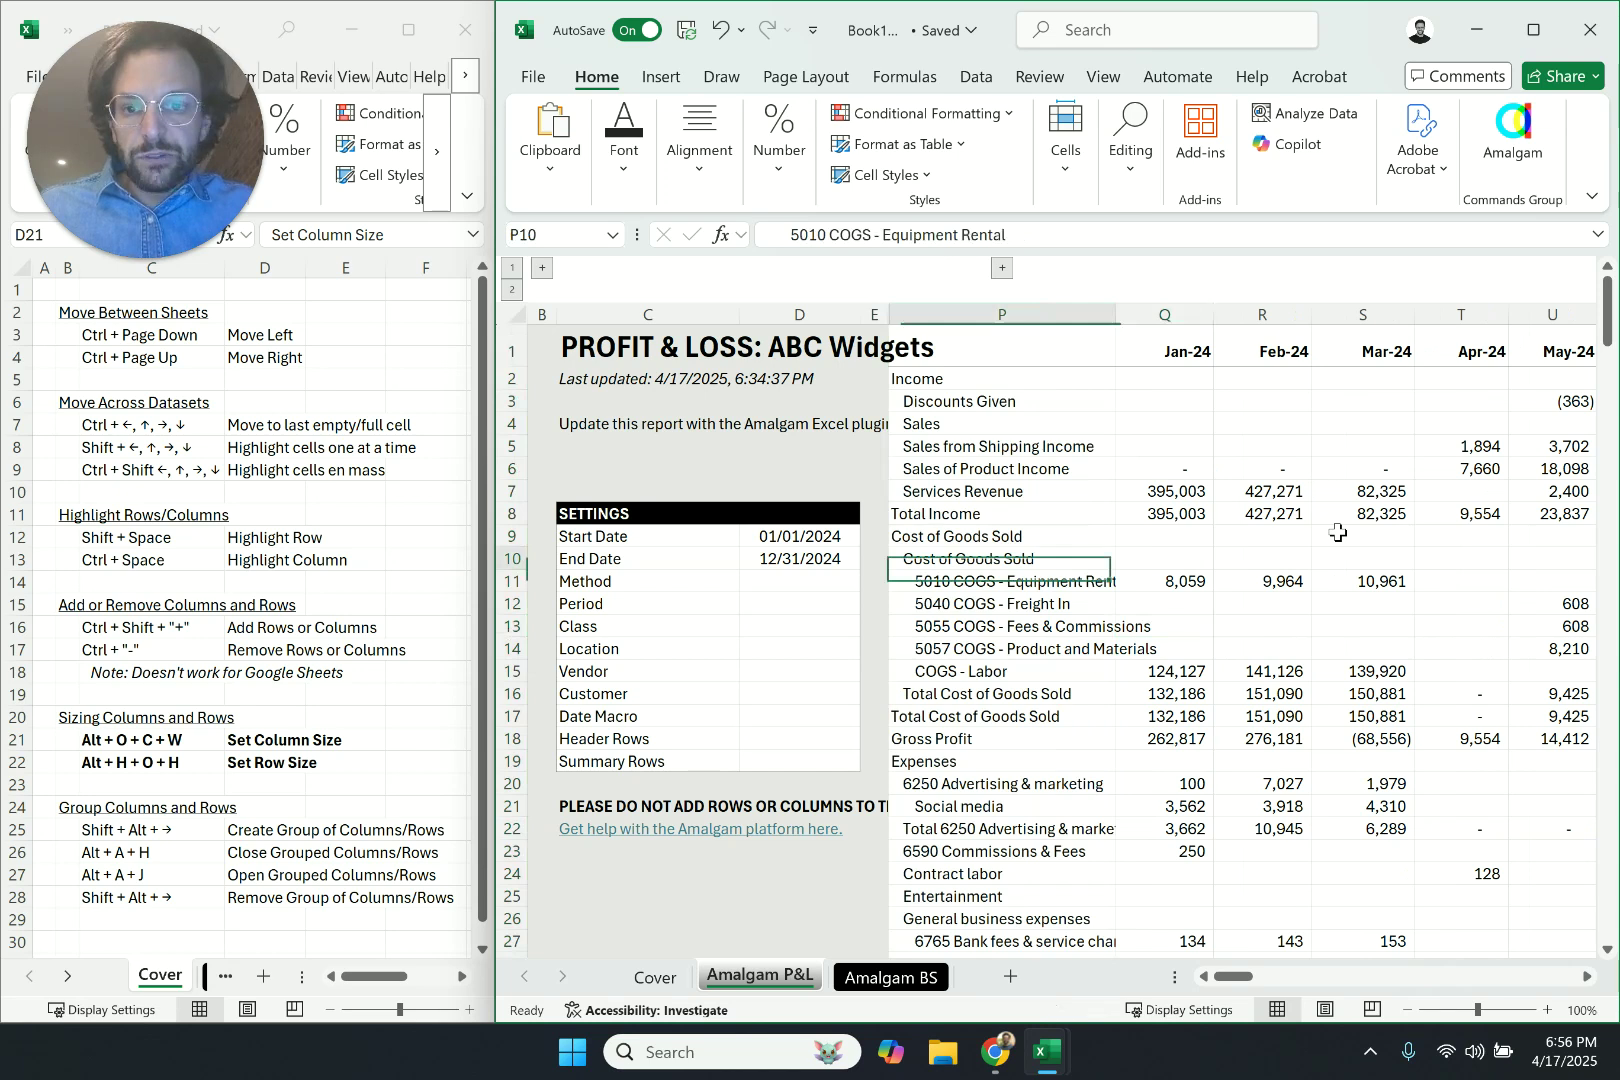
key("Left")
key("Left")
key("Up")
key("Up")
key("Up")
key("Up")
key("Up")
key("Up")
key("Up")
key("Up")
key("Up")
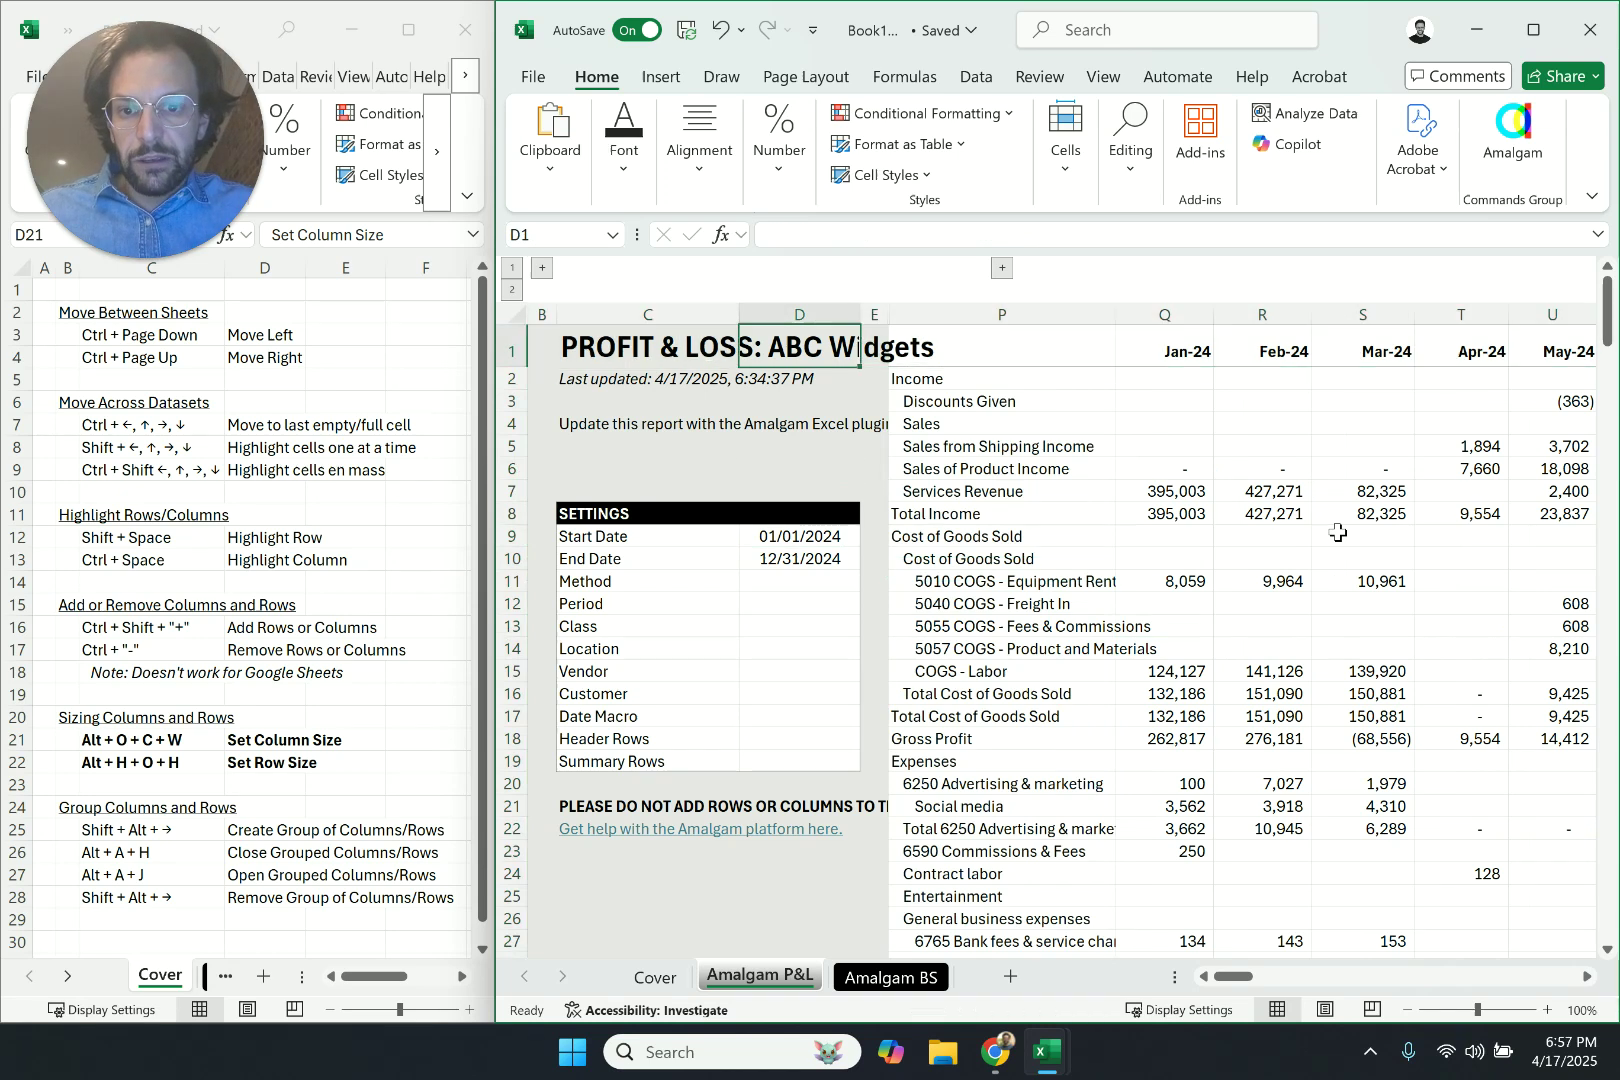
Select the whole title row (row 1) and set its row height to 35
key("shift+space")
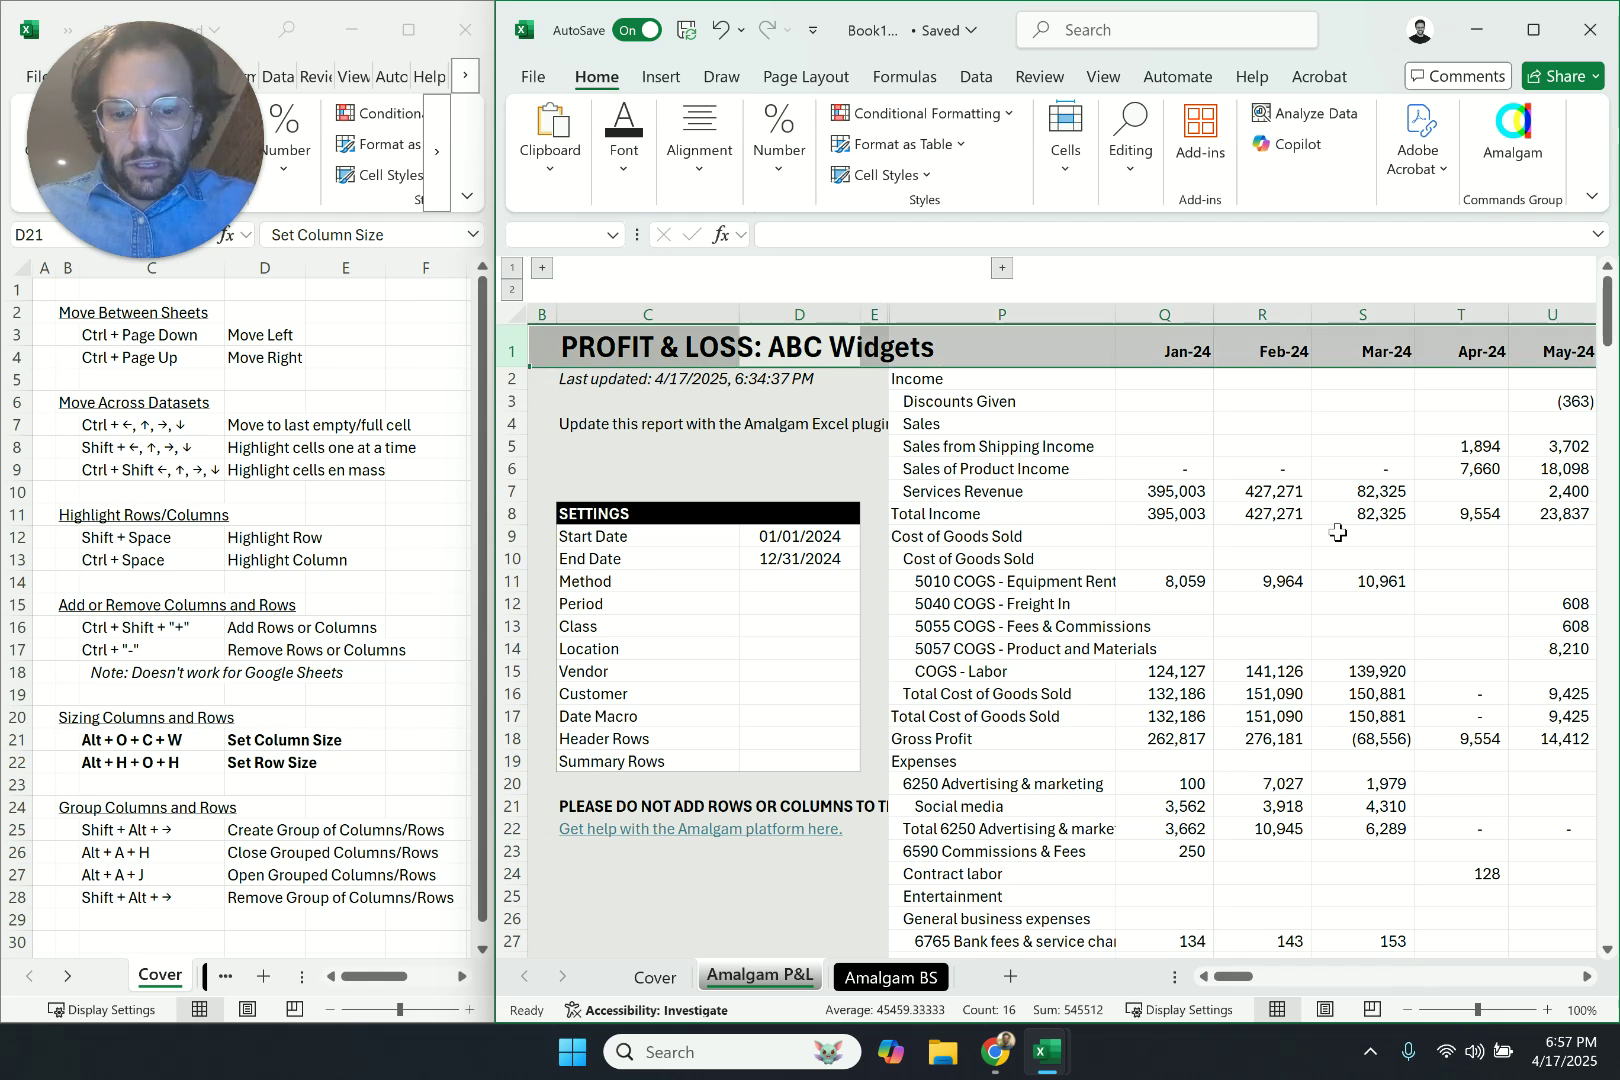
key("alt")
key("h")
key("o")
key("h")
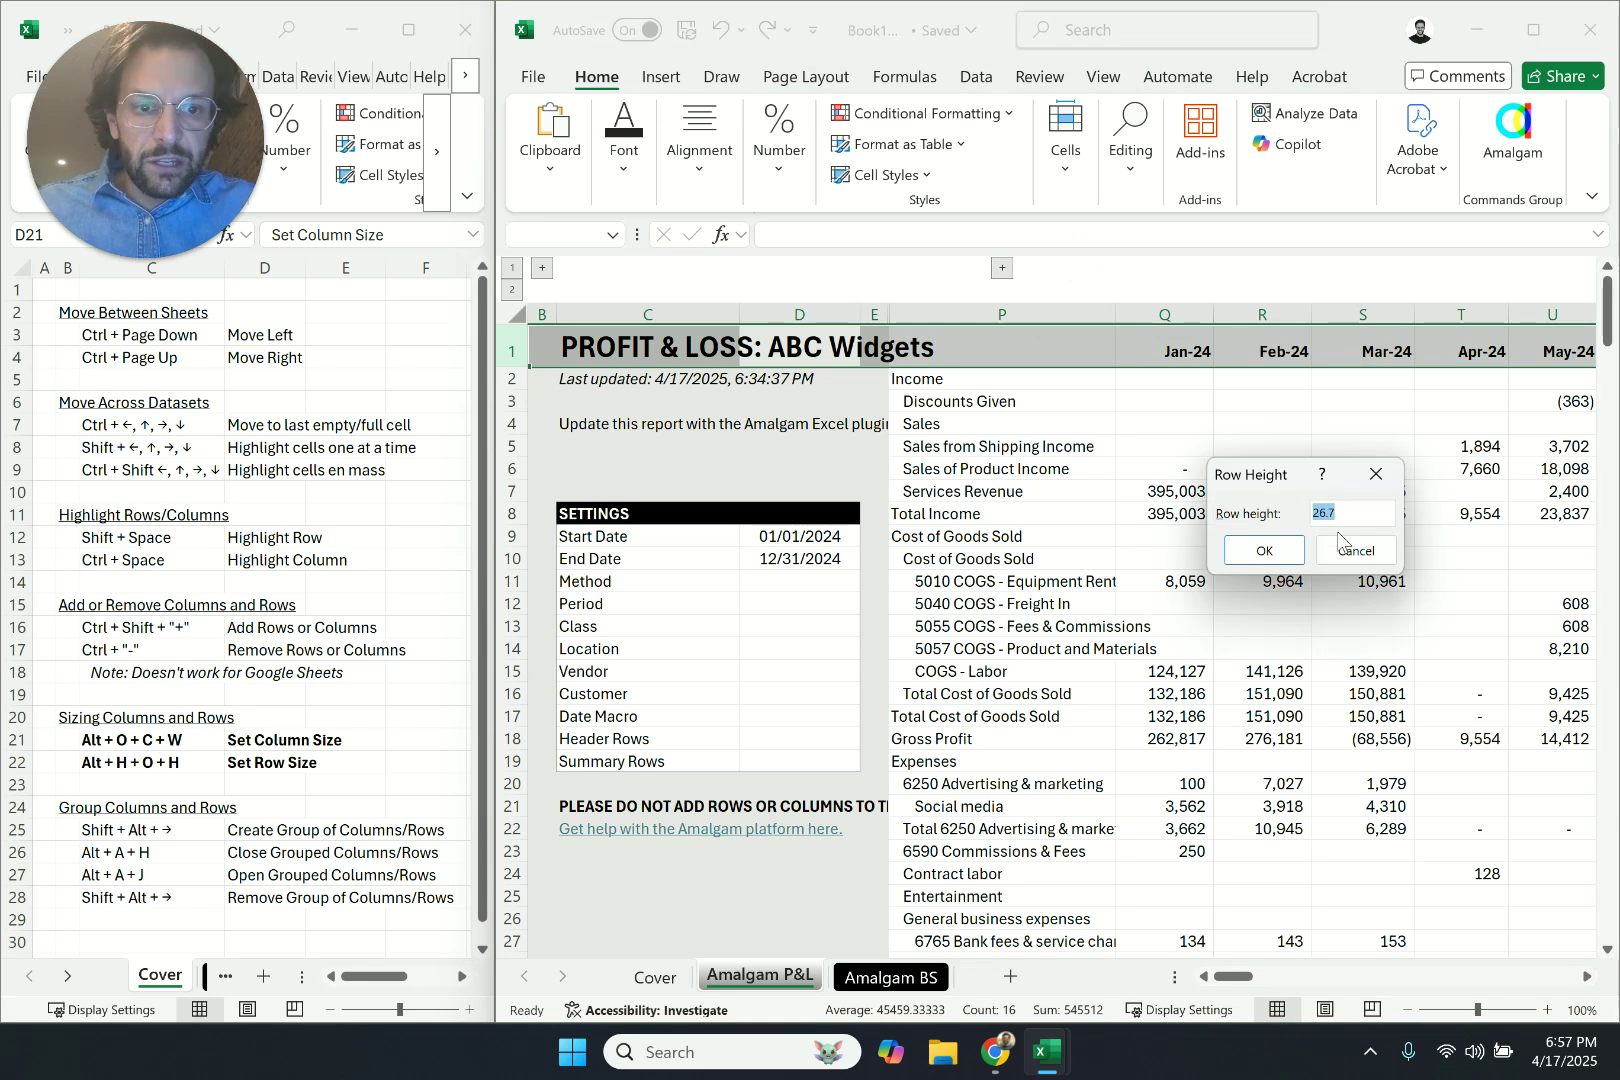
type("35")
key("Return")
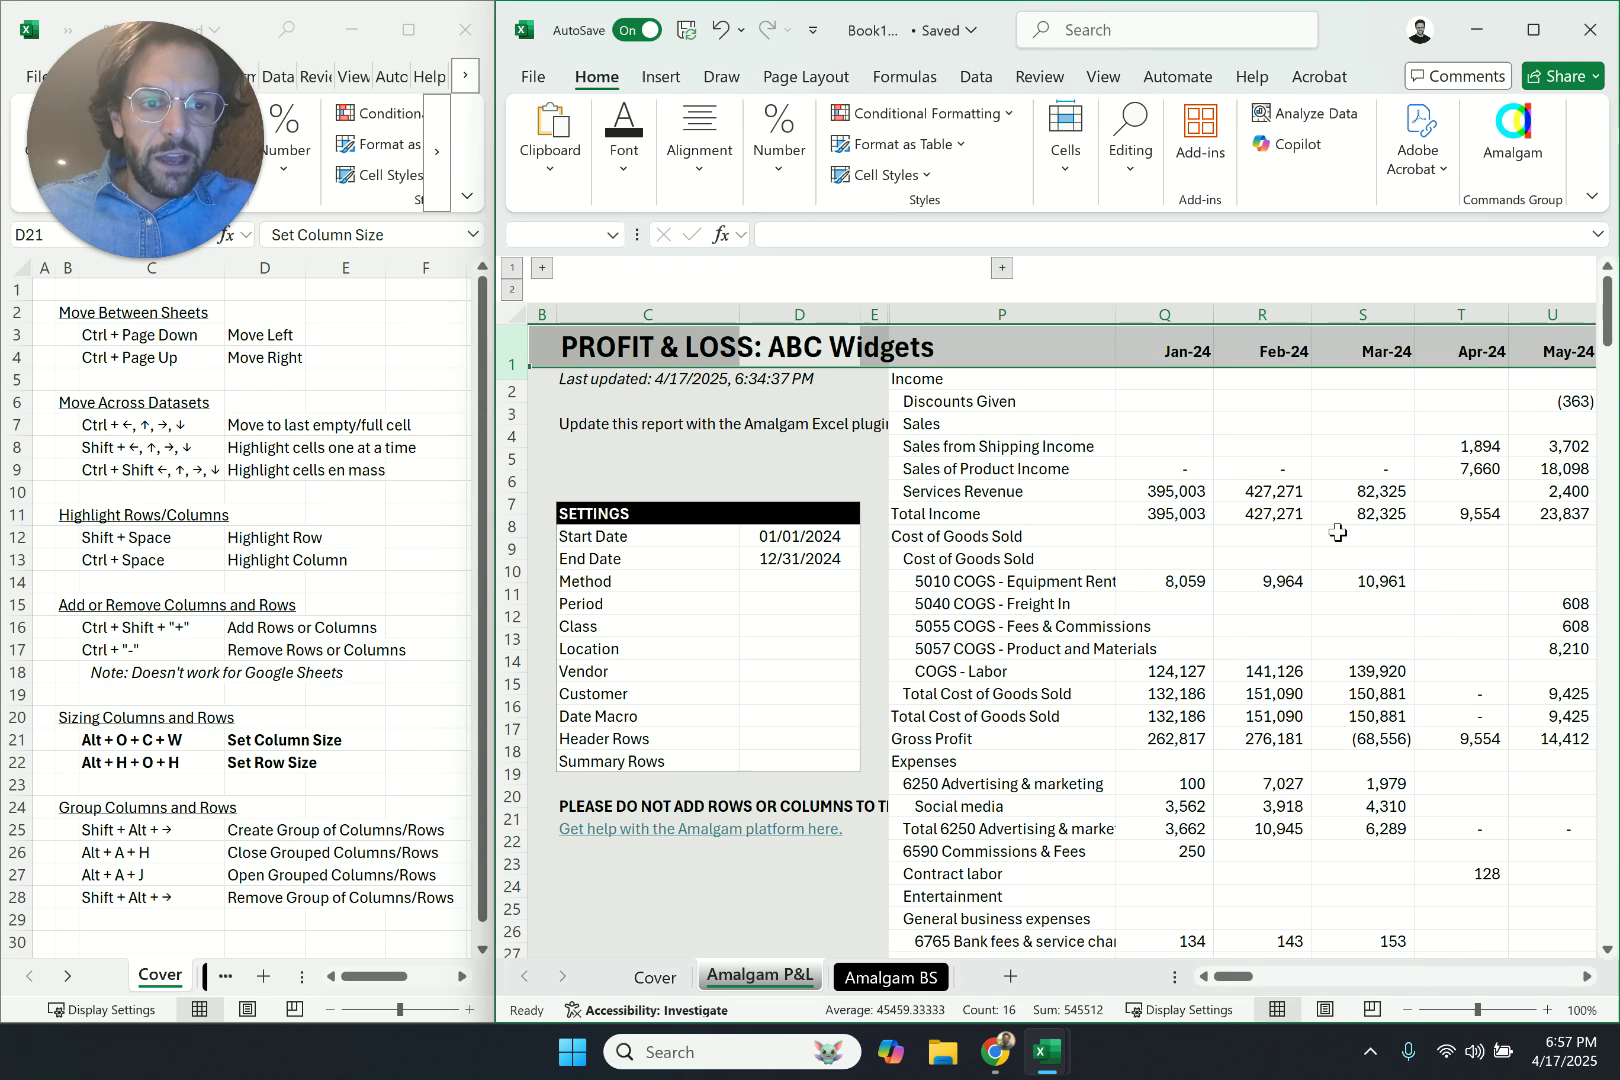
Move through the report from the title row to the Sales label (P4) in the account list
key("Down")
key("Down")
key("Down")
key("Down")
key("Down")
key("Down")
key("Down")
key("Down")
key("Down")
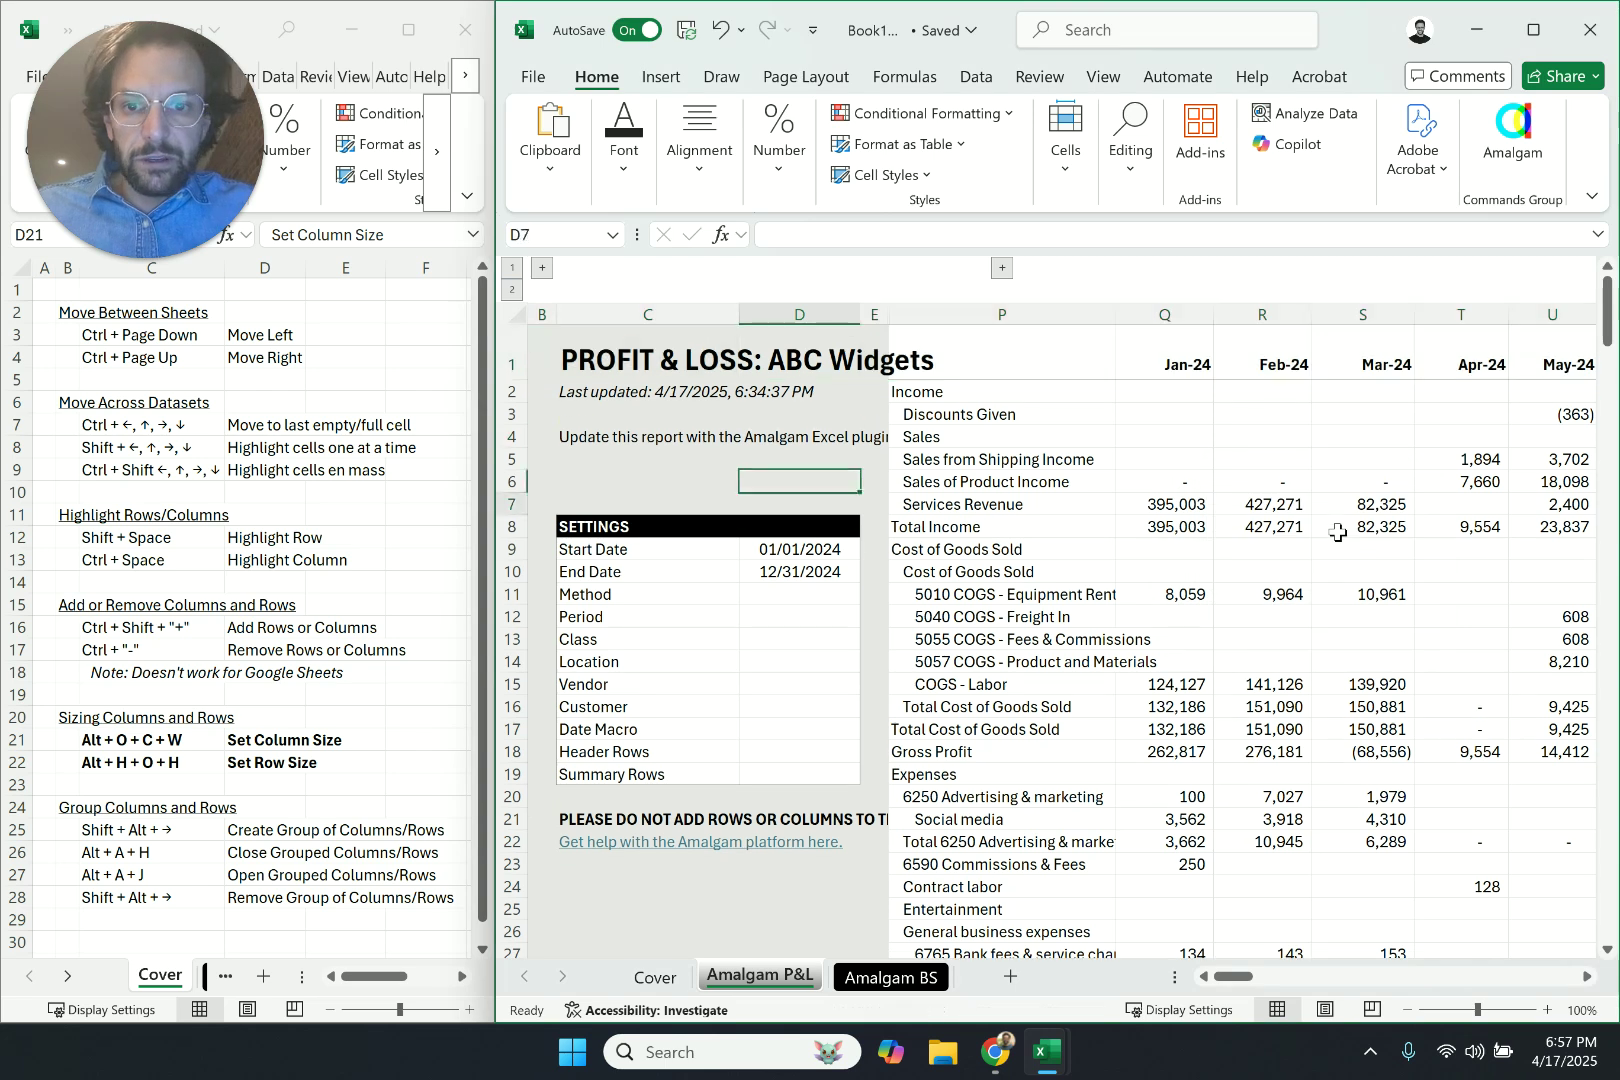
key("Down")
key("Right")
key("Up")
key("Up")
key("Up")
key("Right")
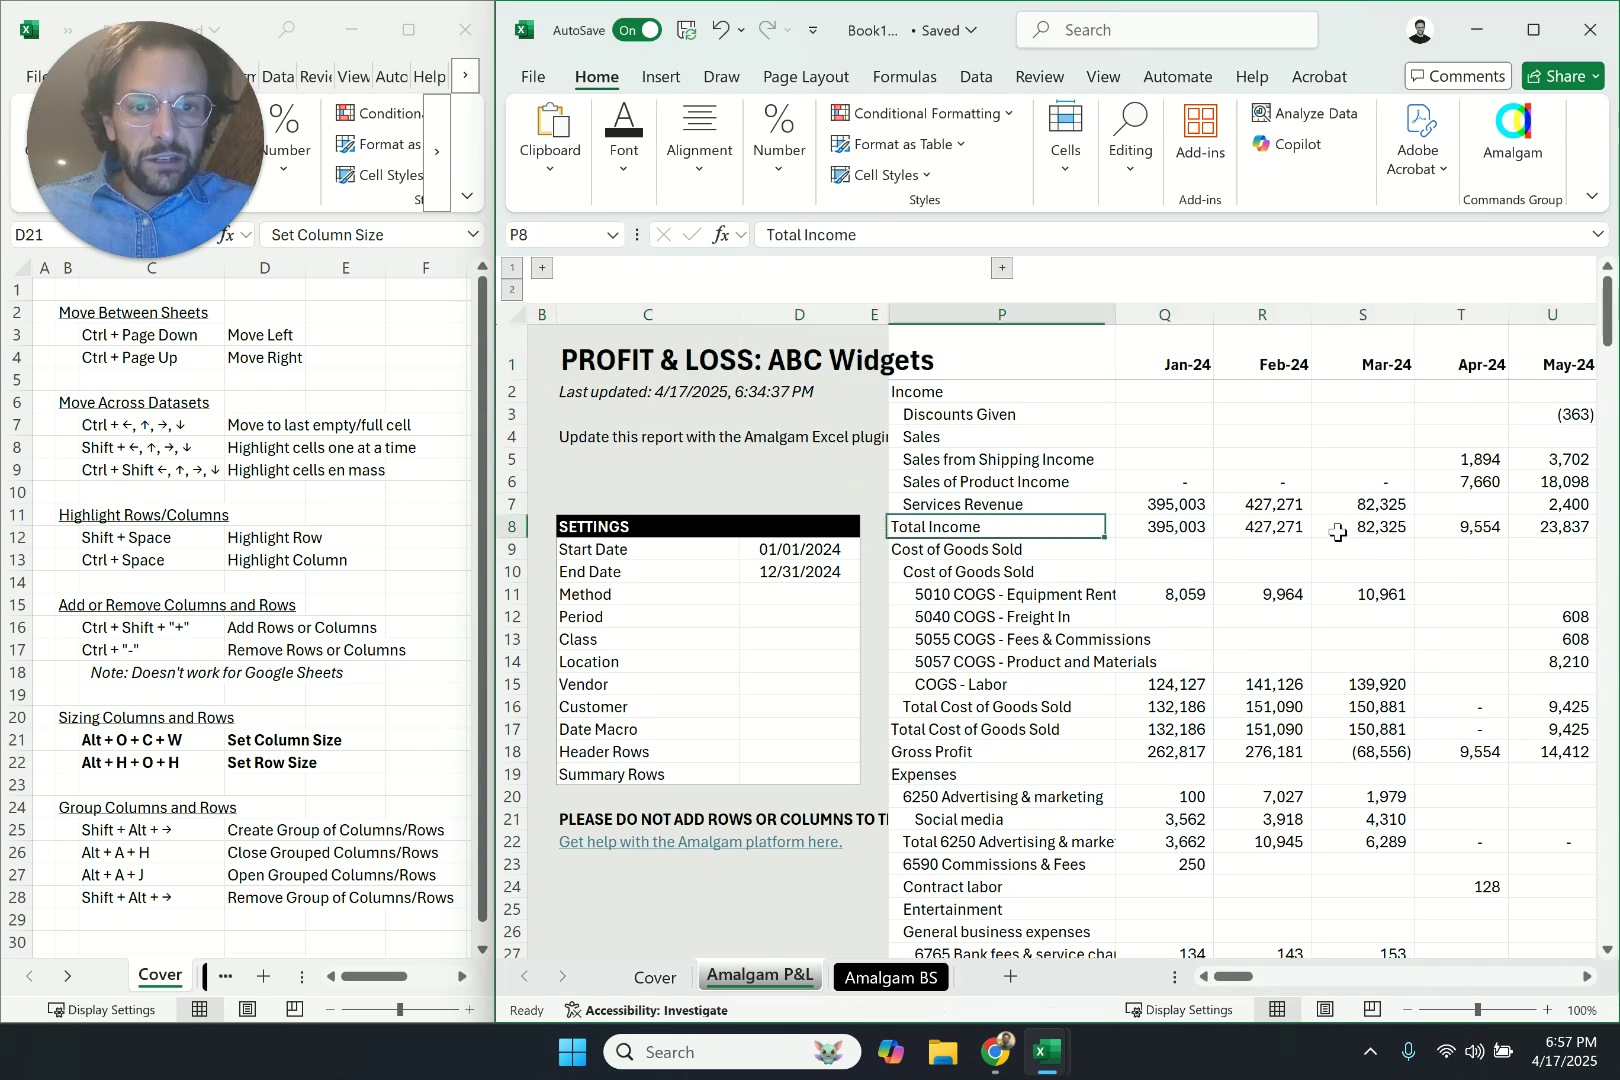
key("Right")
key("Up")
key("Up")
key("Left")
key("Up")
key("Up")
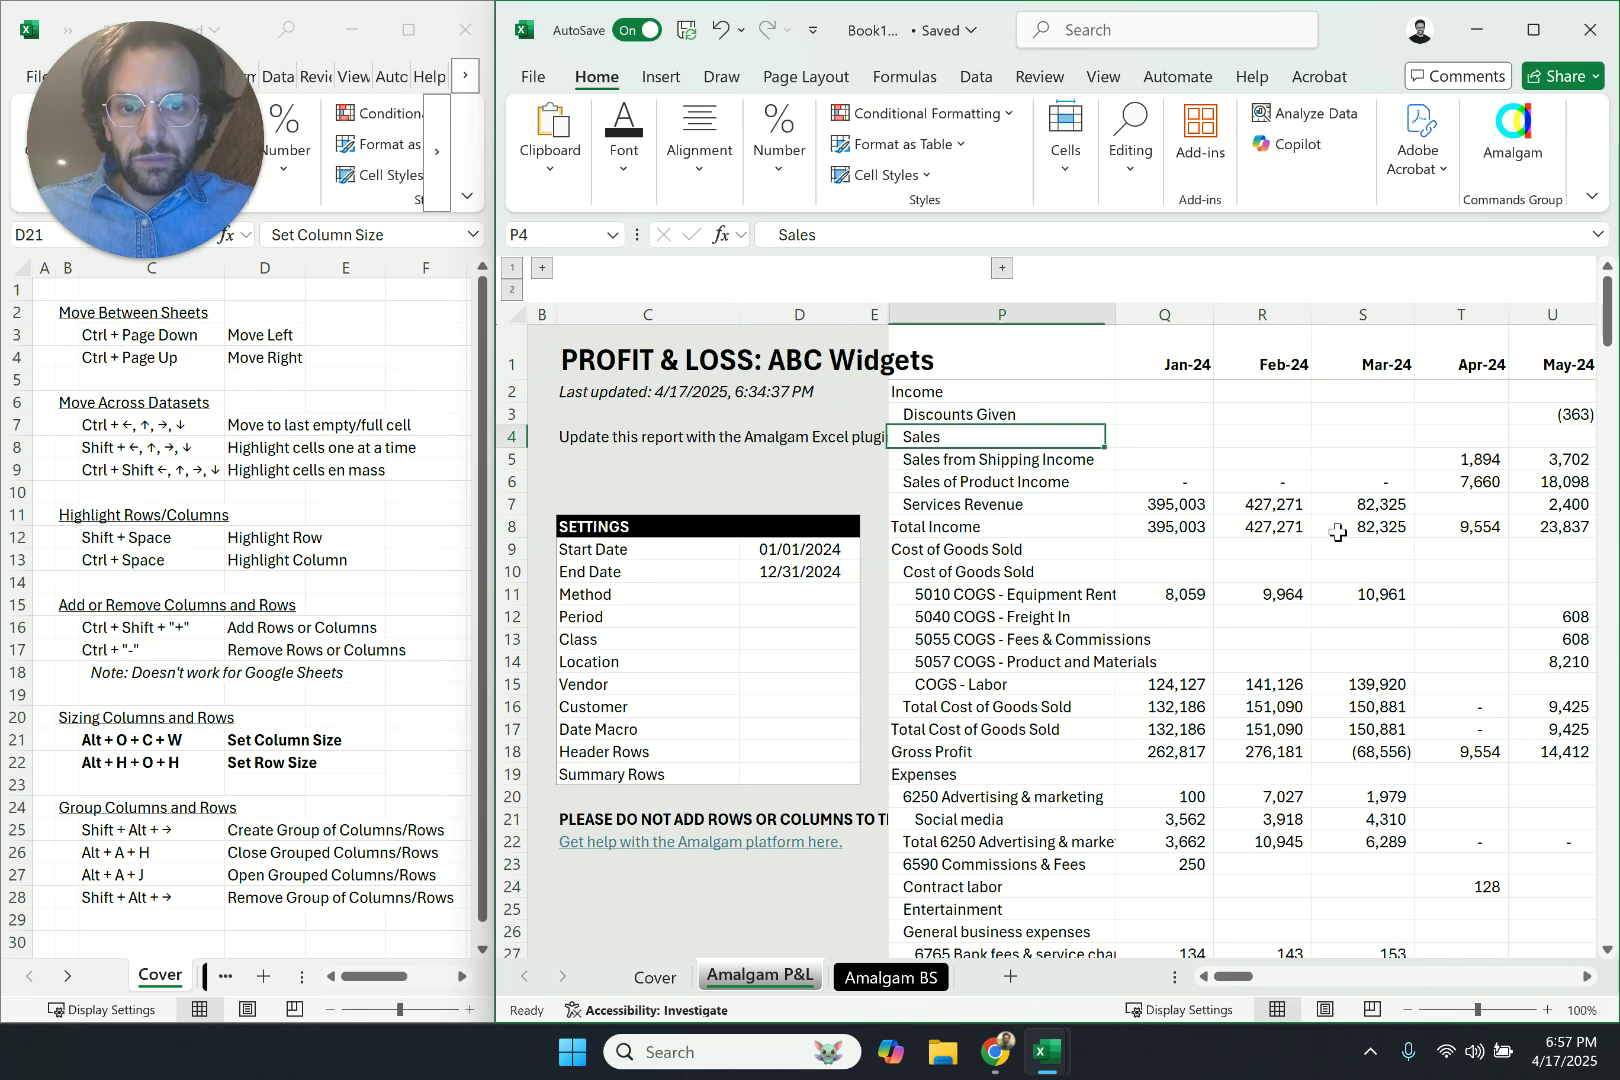
key("alt+o")
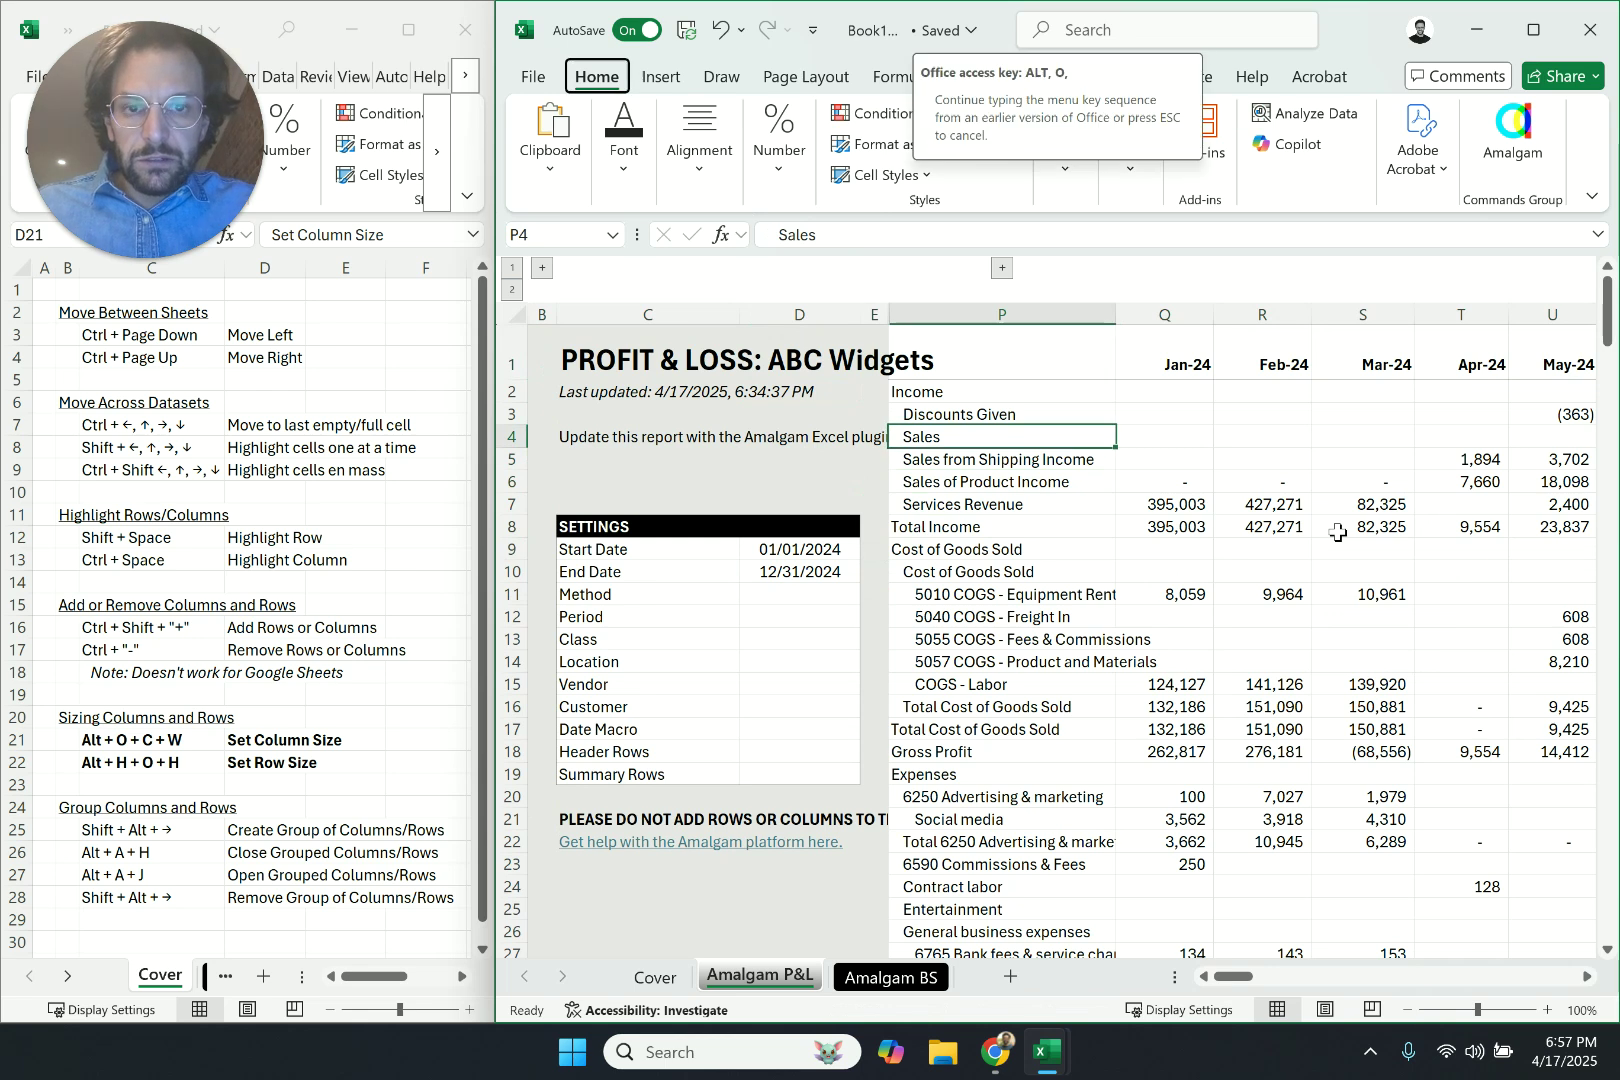
key("c")
key("w")
Set the height of the Sales row (row 4) to 20
key("alt+h")
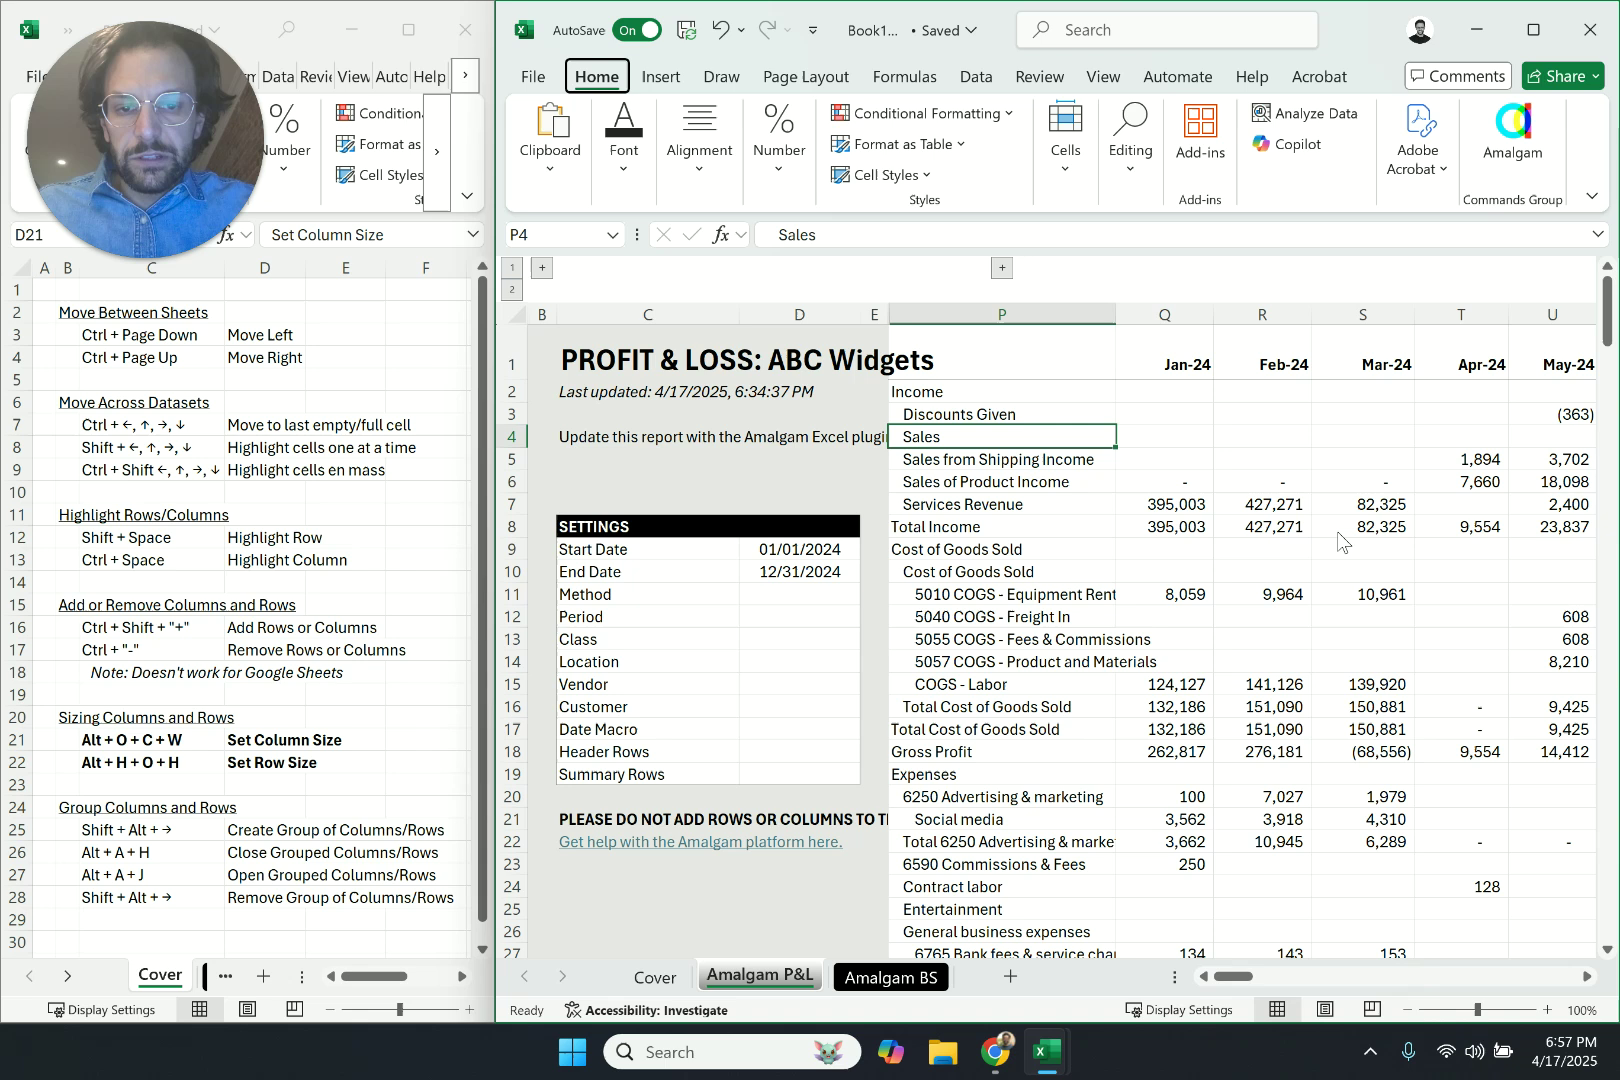
key("o")
key("h")
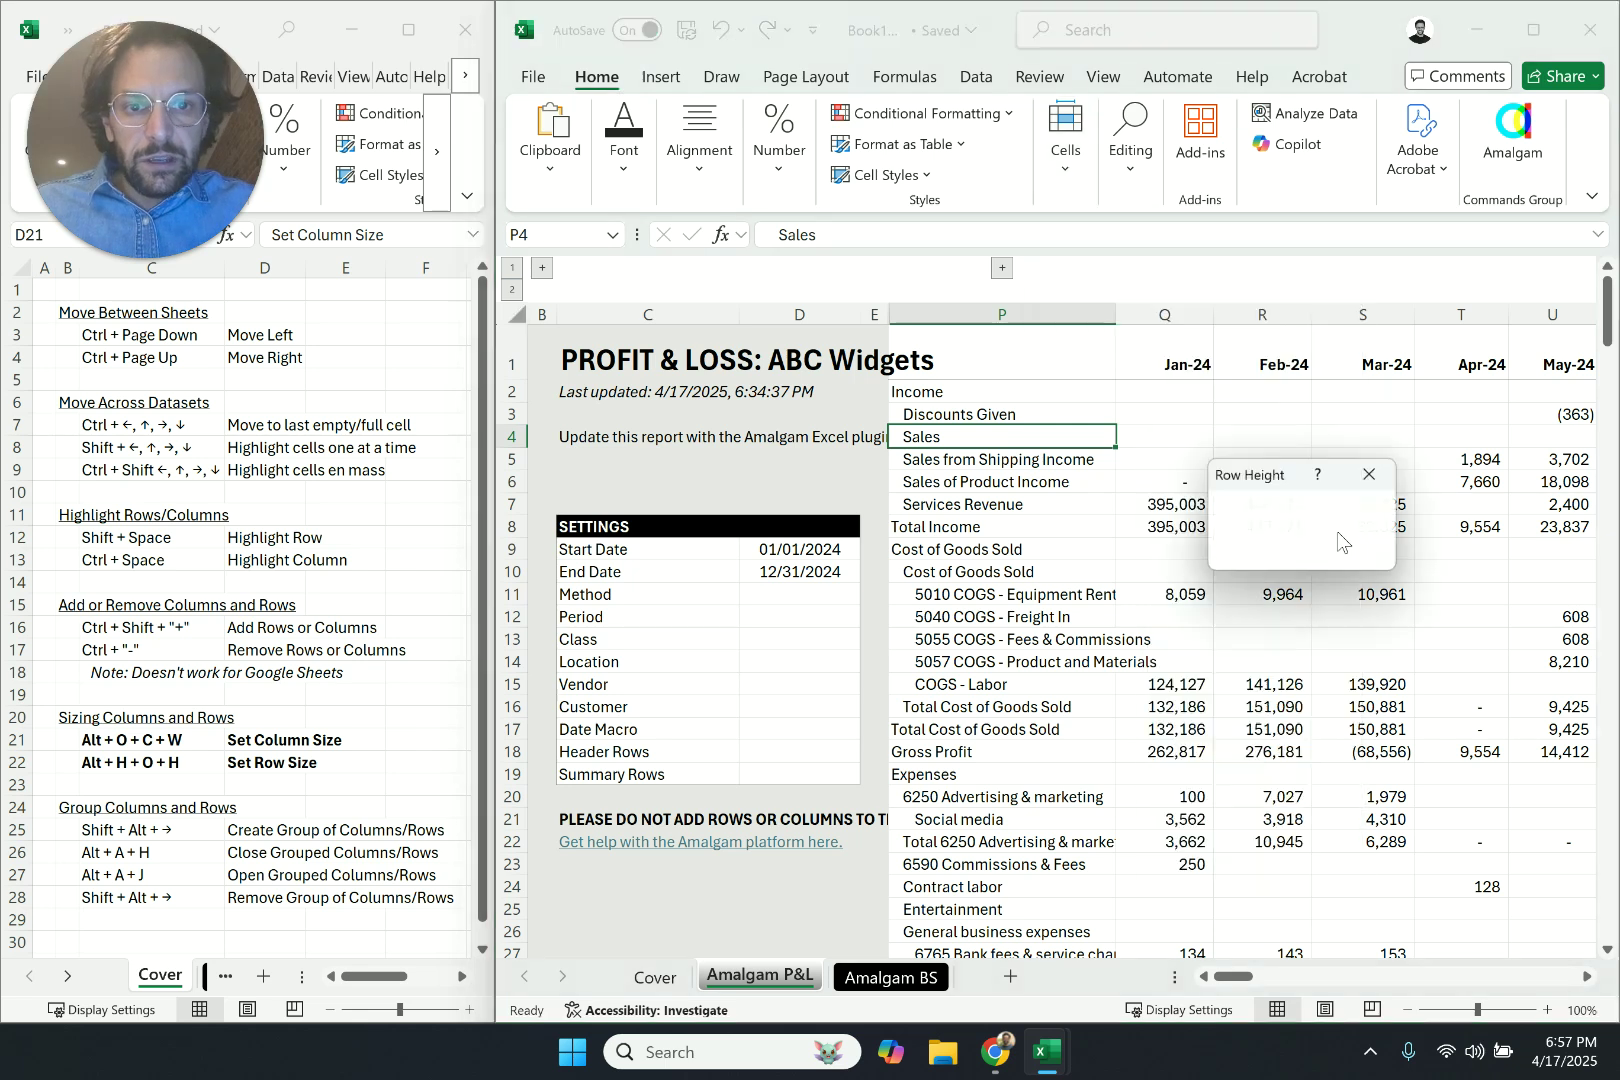
type("20")
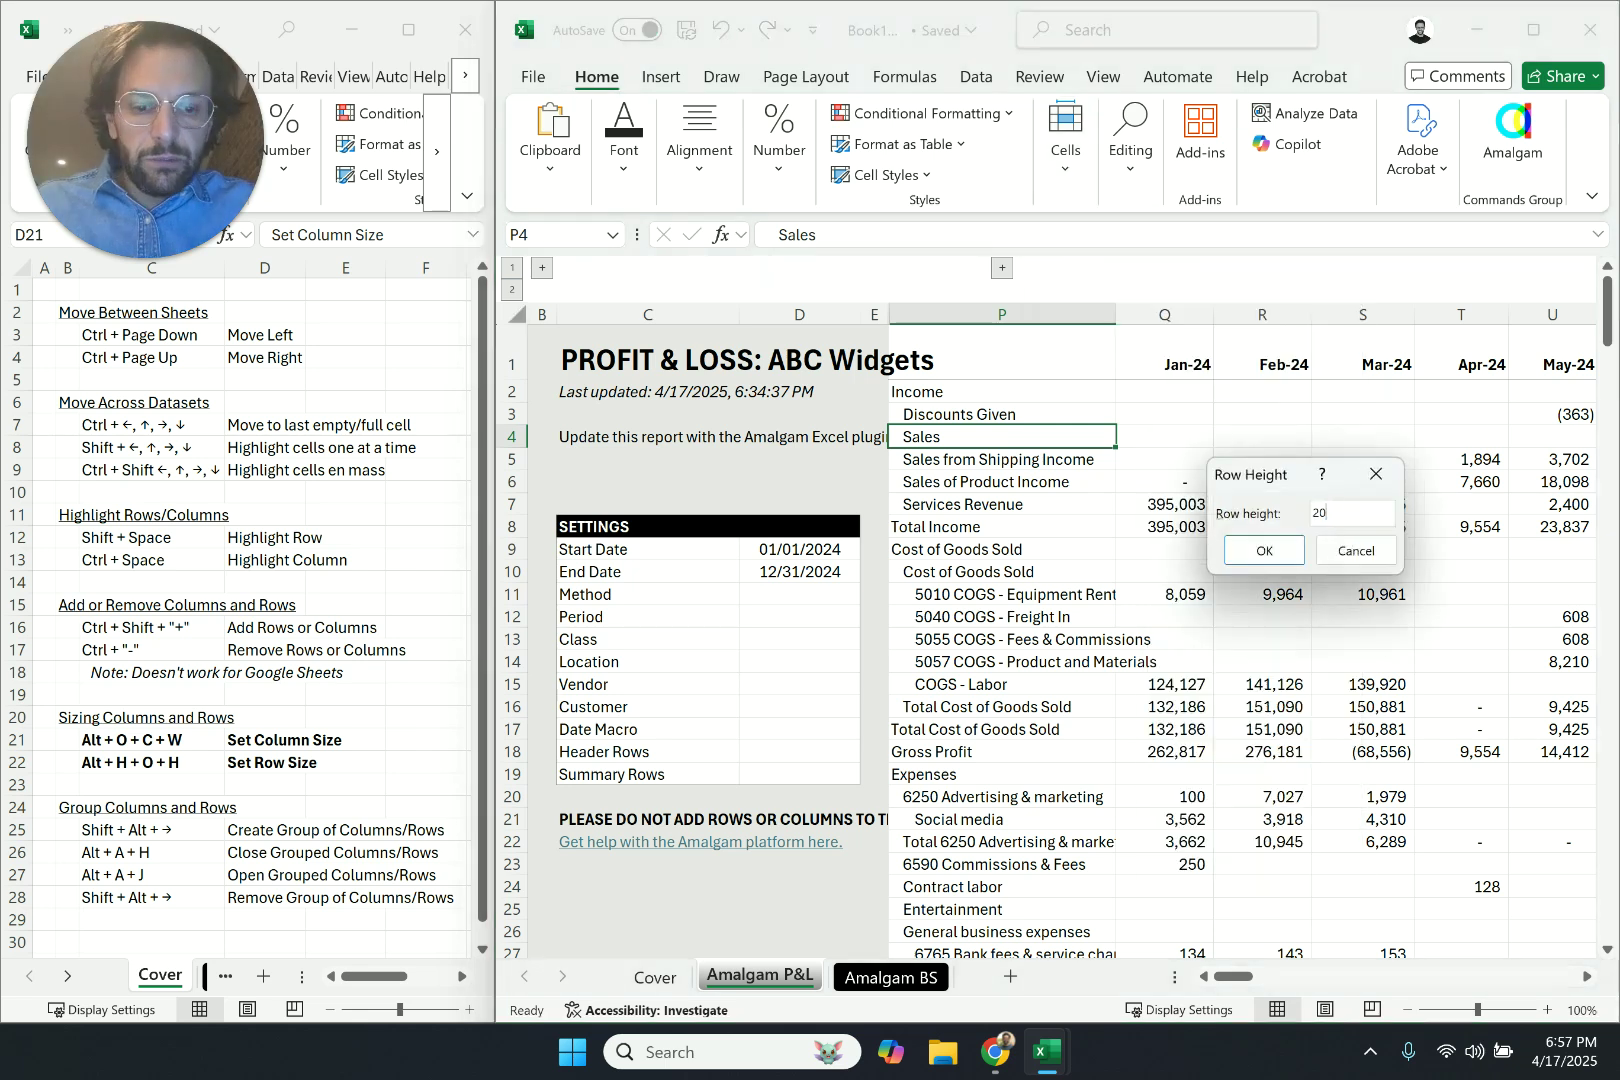
key("Return")
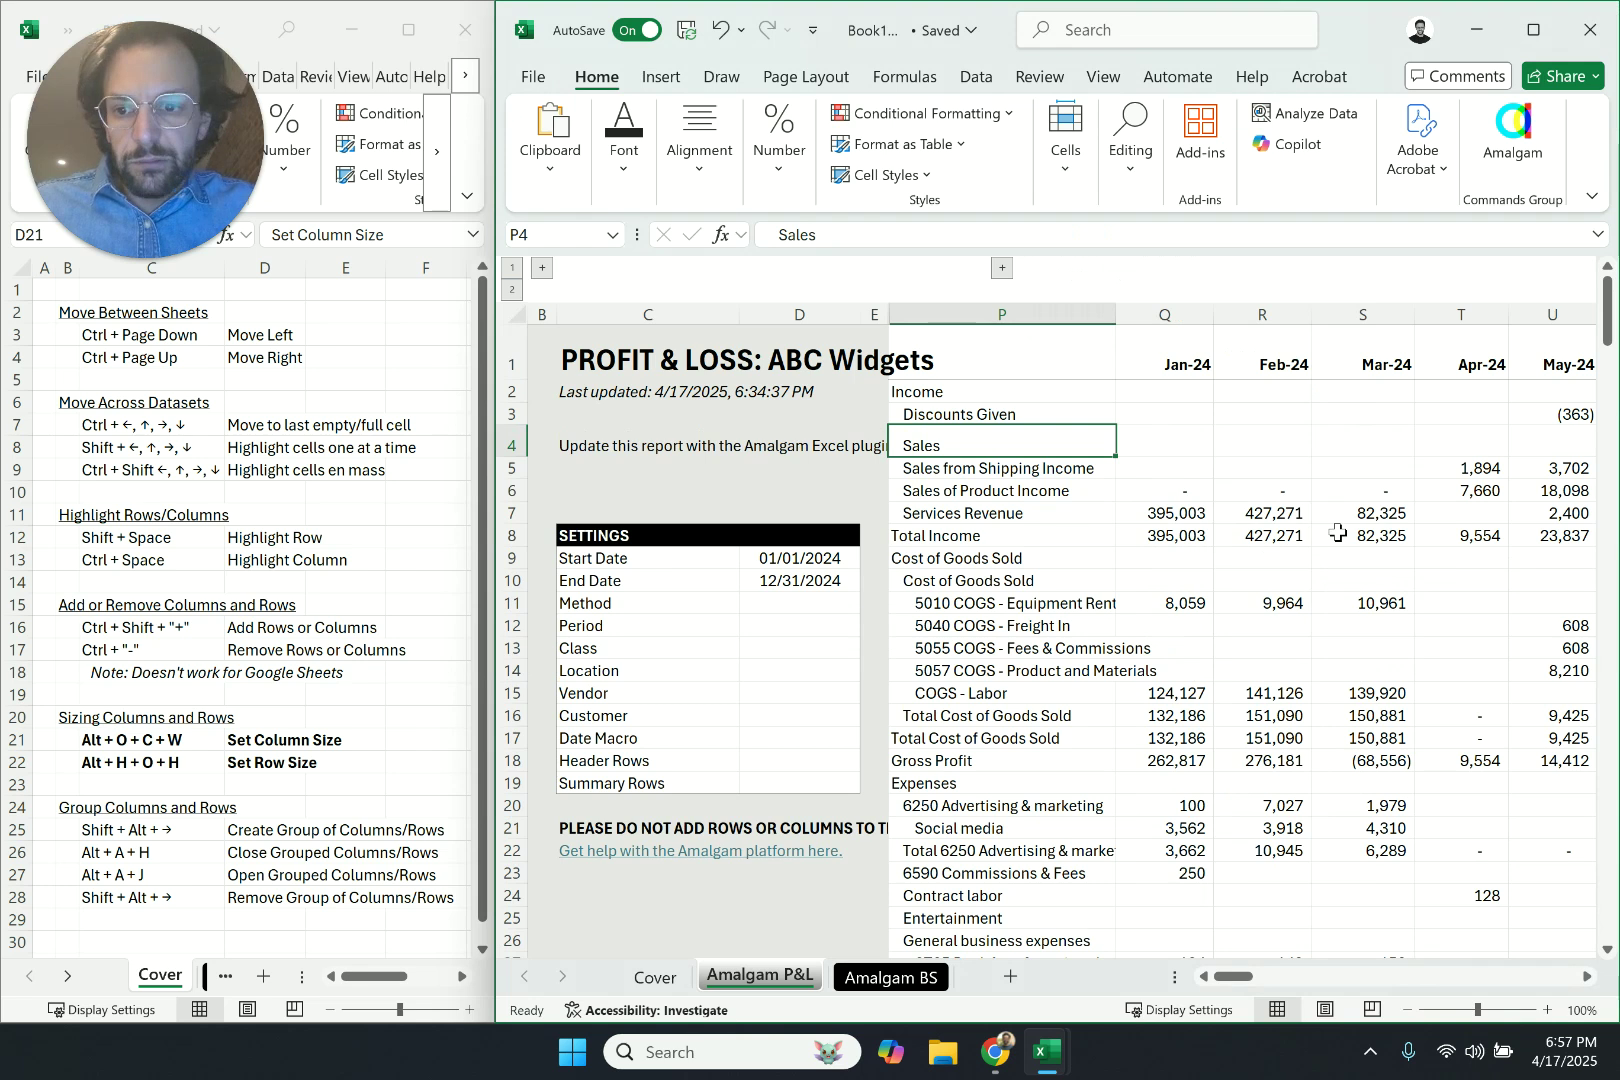
key("Right")
key("Left")
key("Up")
key("Up")
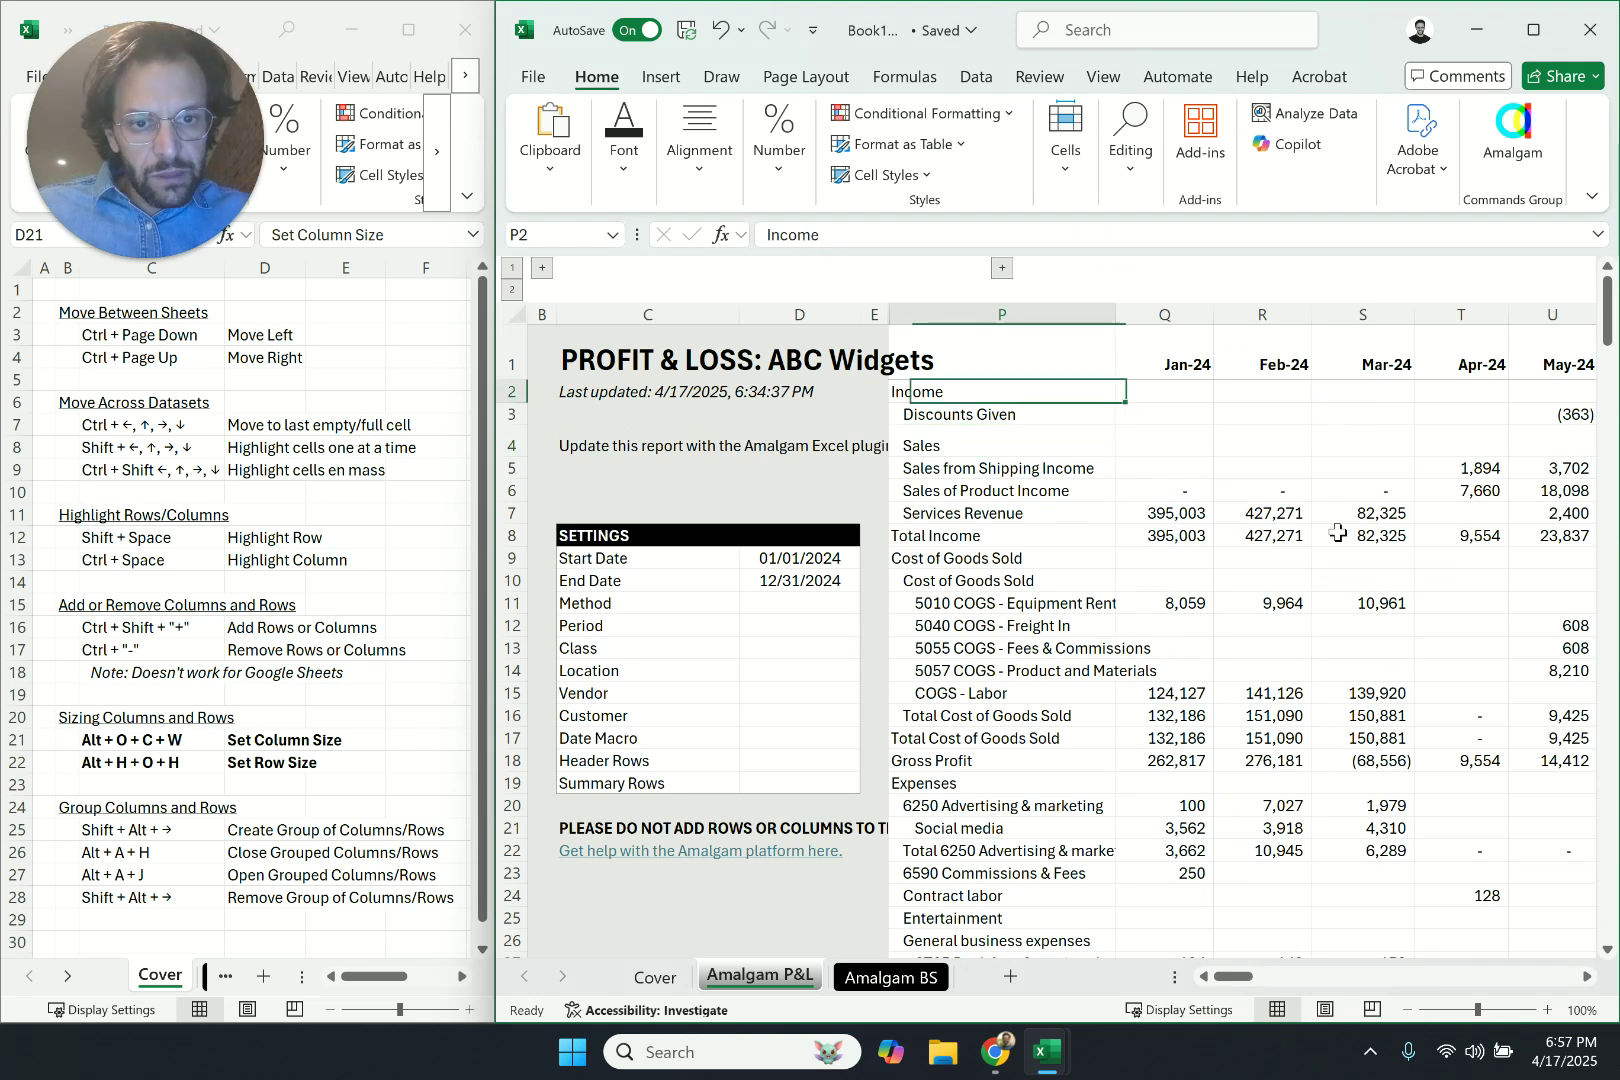
key("Right")
key("Right")
key("Right")
key("Right")
key("Right")
Remove bold from C21:D22 in the shortcut list workbook, and return to the Feb-24 header (R1) in the profit and loss workbook
left_click(127, 745)
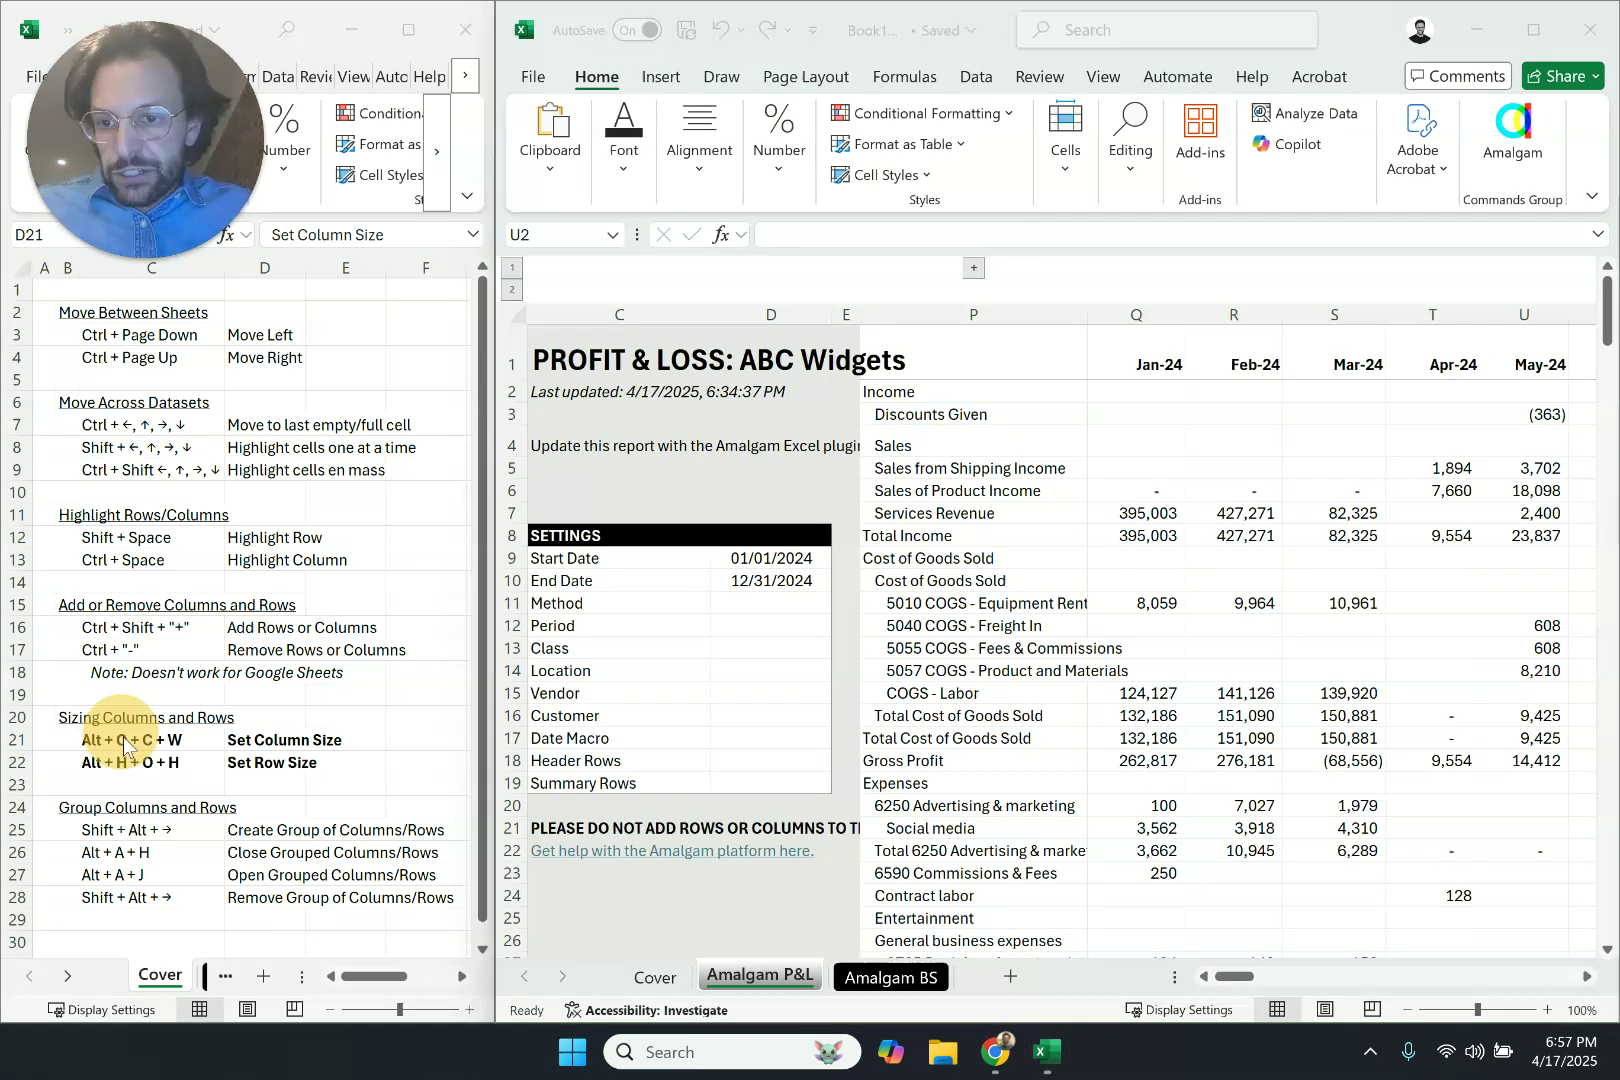
left_click_drag(127, 745, 253, 762)
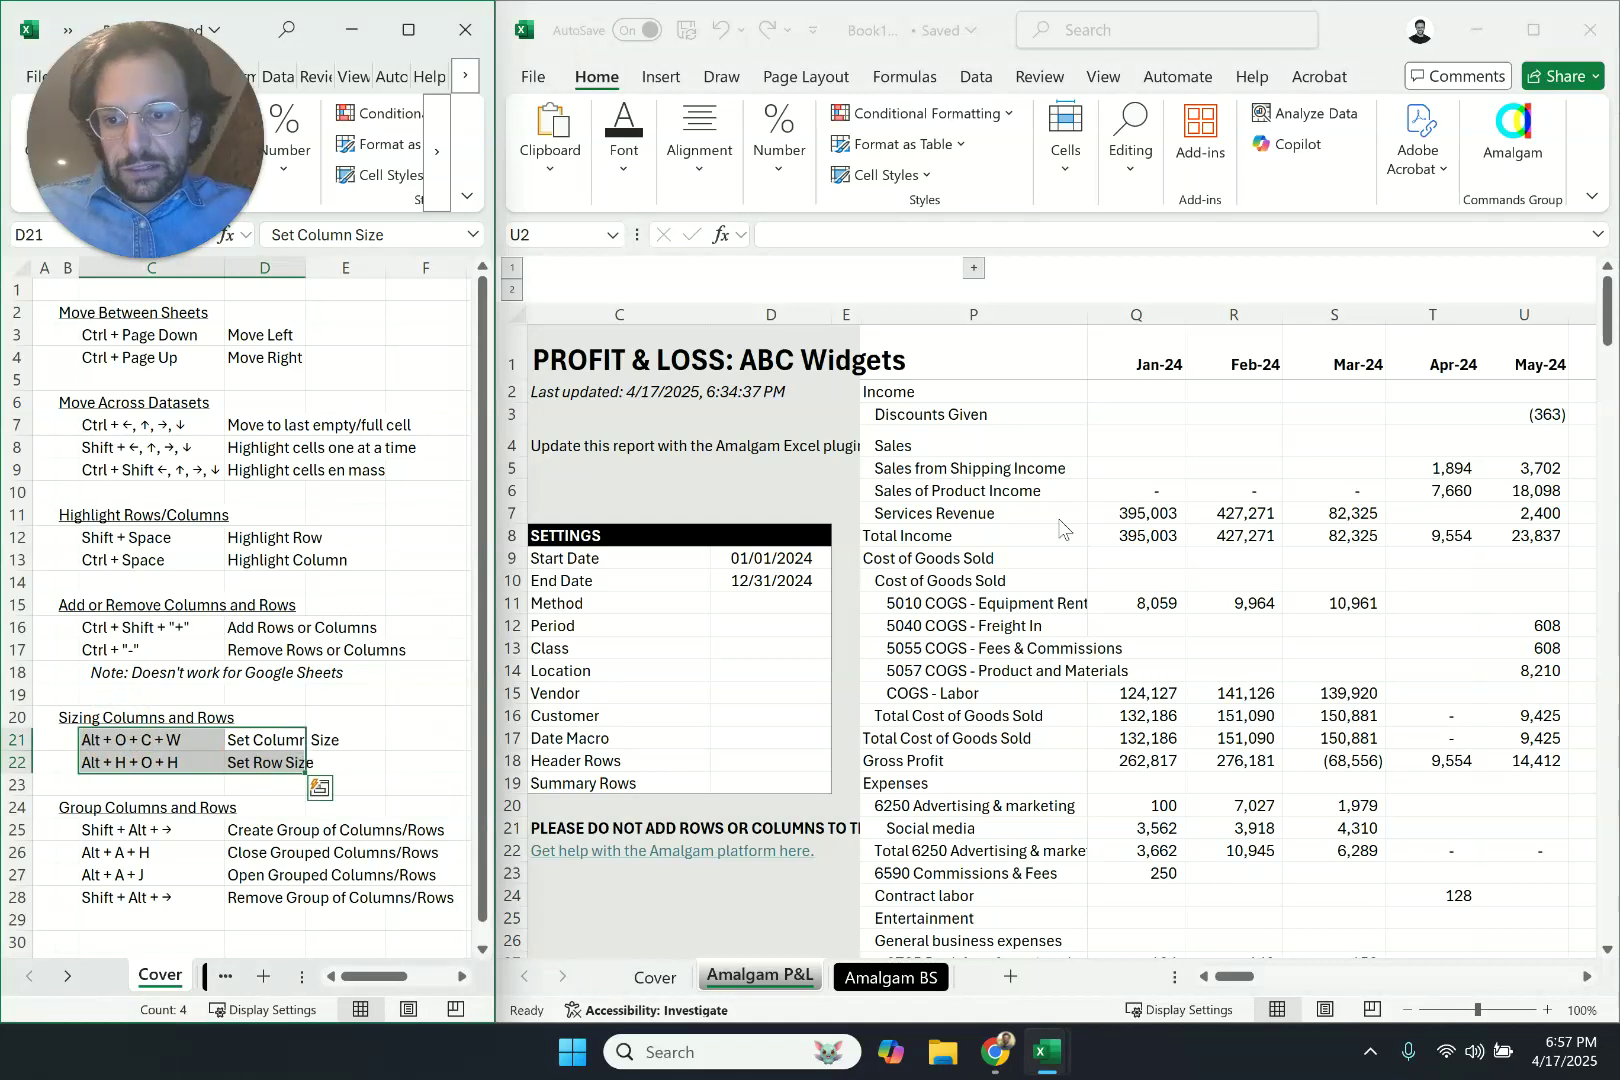
left_click(1193, 463)
key("Up")
key("ctrl+Up")
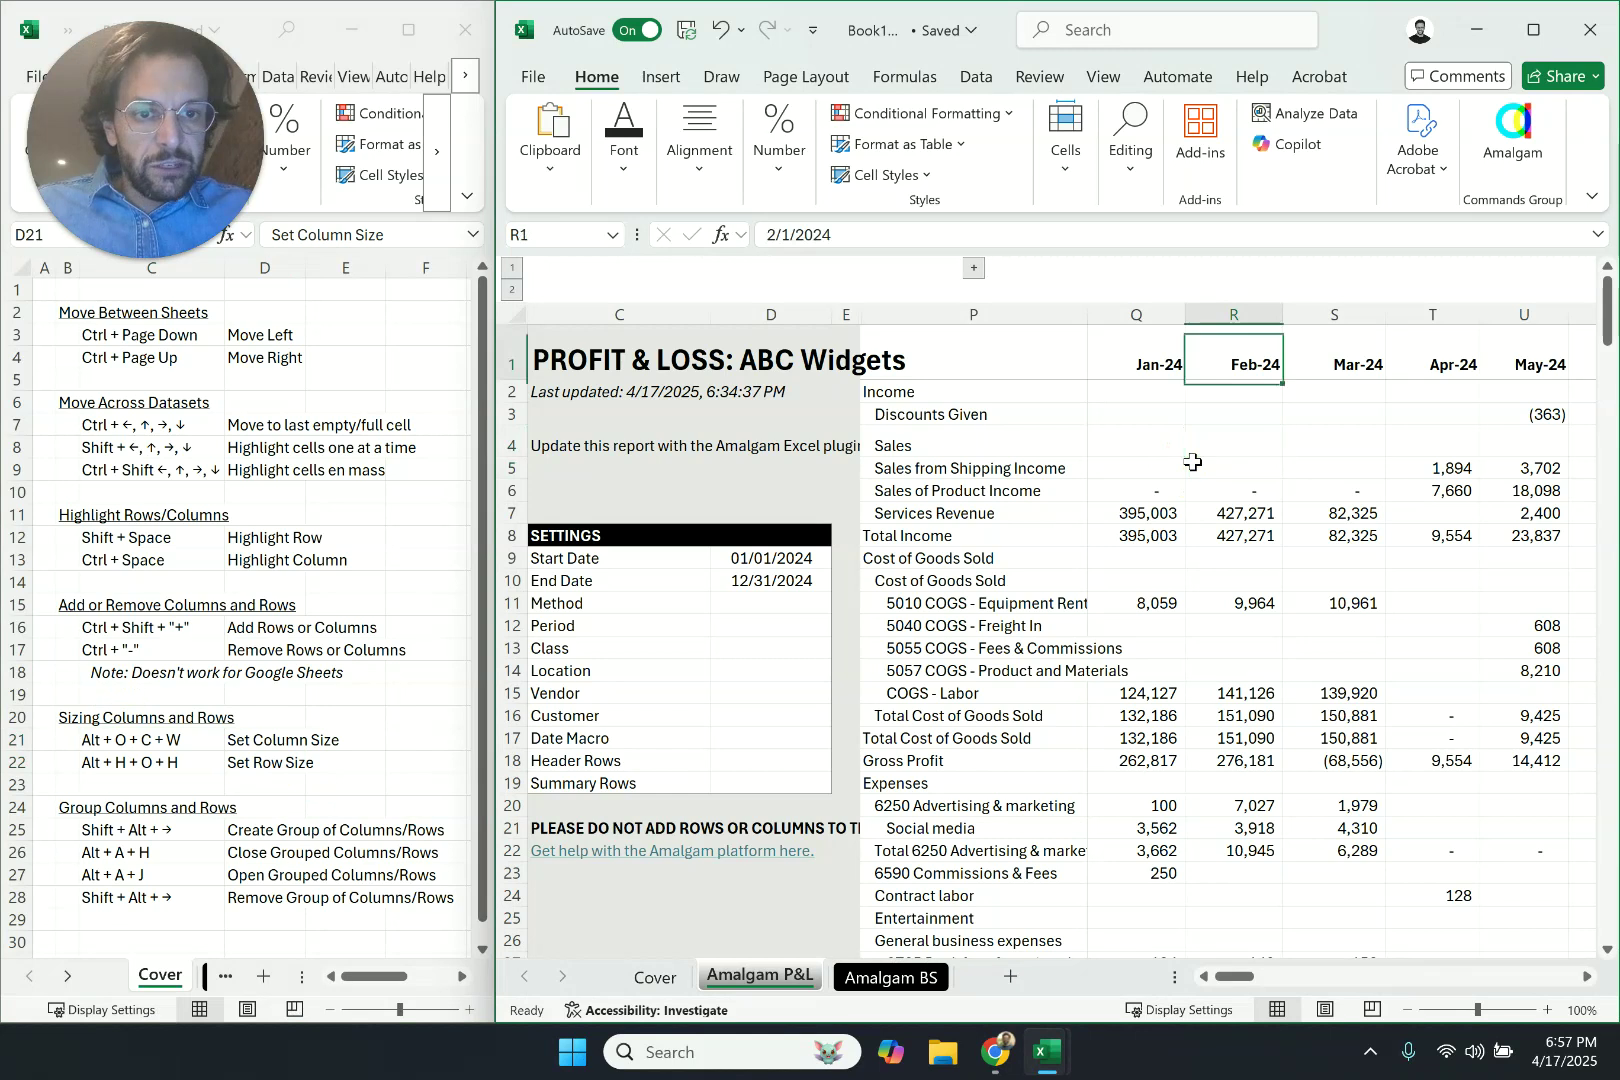
Jump to the end of the header row and return along the months to the Jan-24 header (Q1)
key("ctrl+Right")
key("Left")
key("Left")
key("Left")
key("Left")
key("Left")
key("Left")
key("Left")
key("Left")
key("Left")
key("Left")
key("Left")
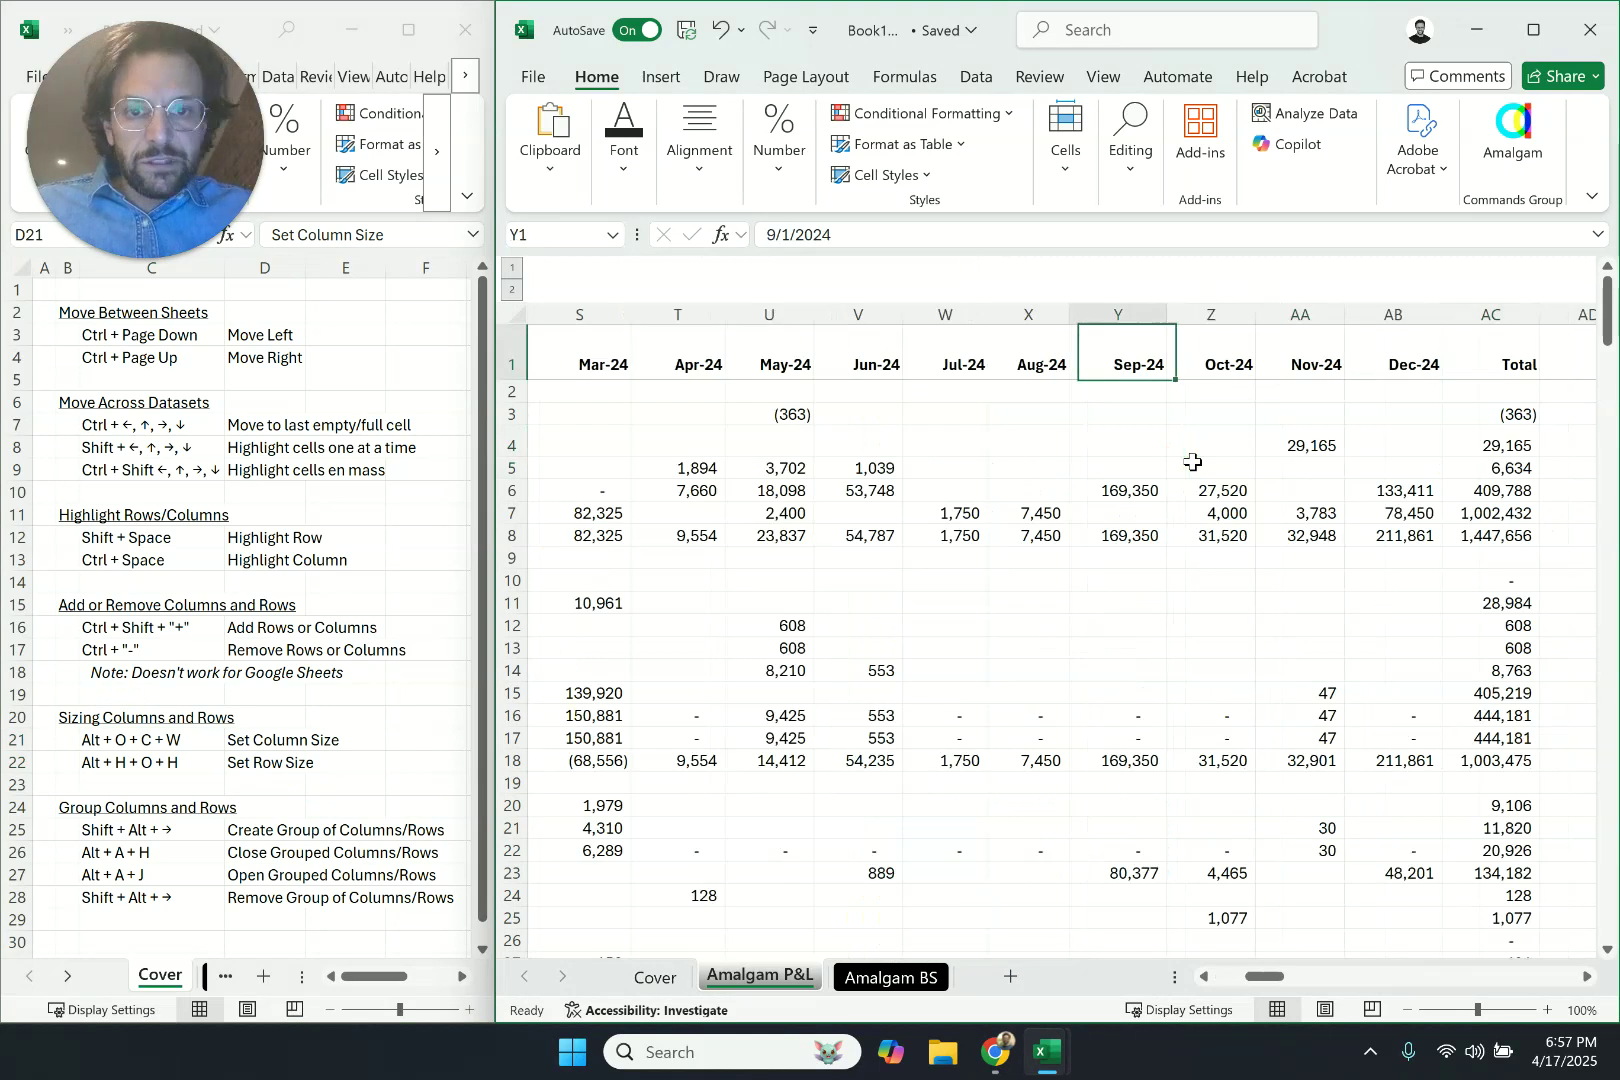
key("Left")
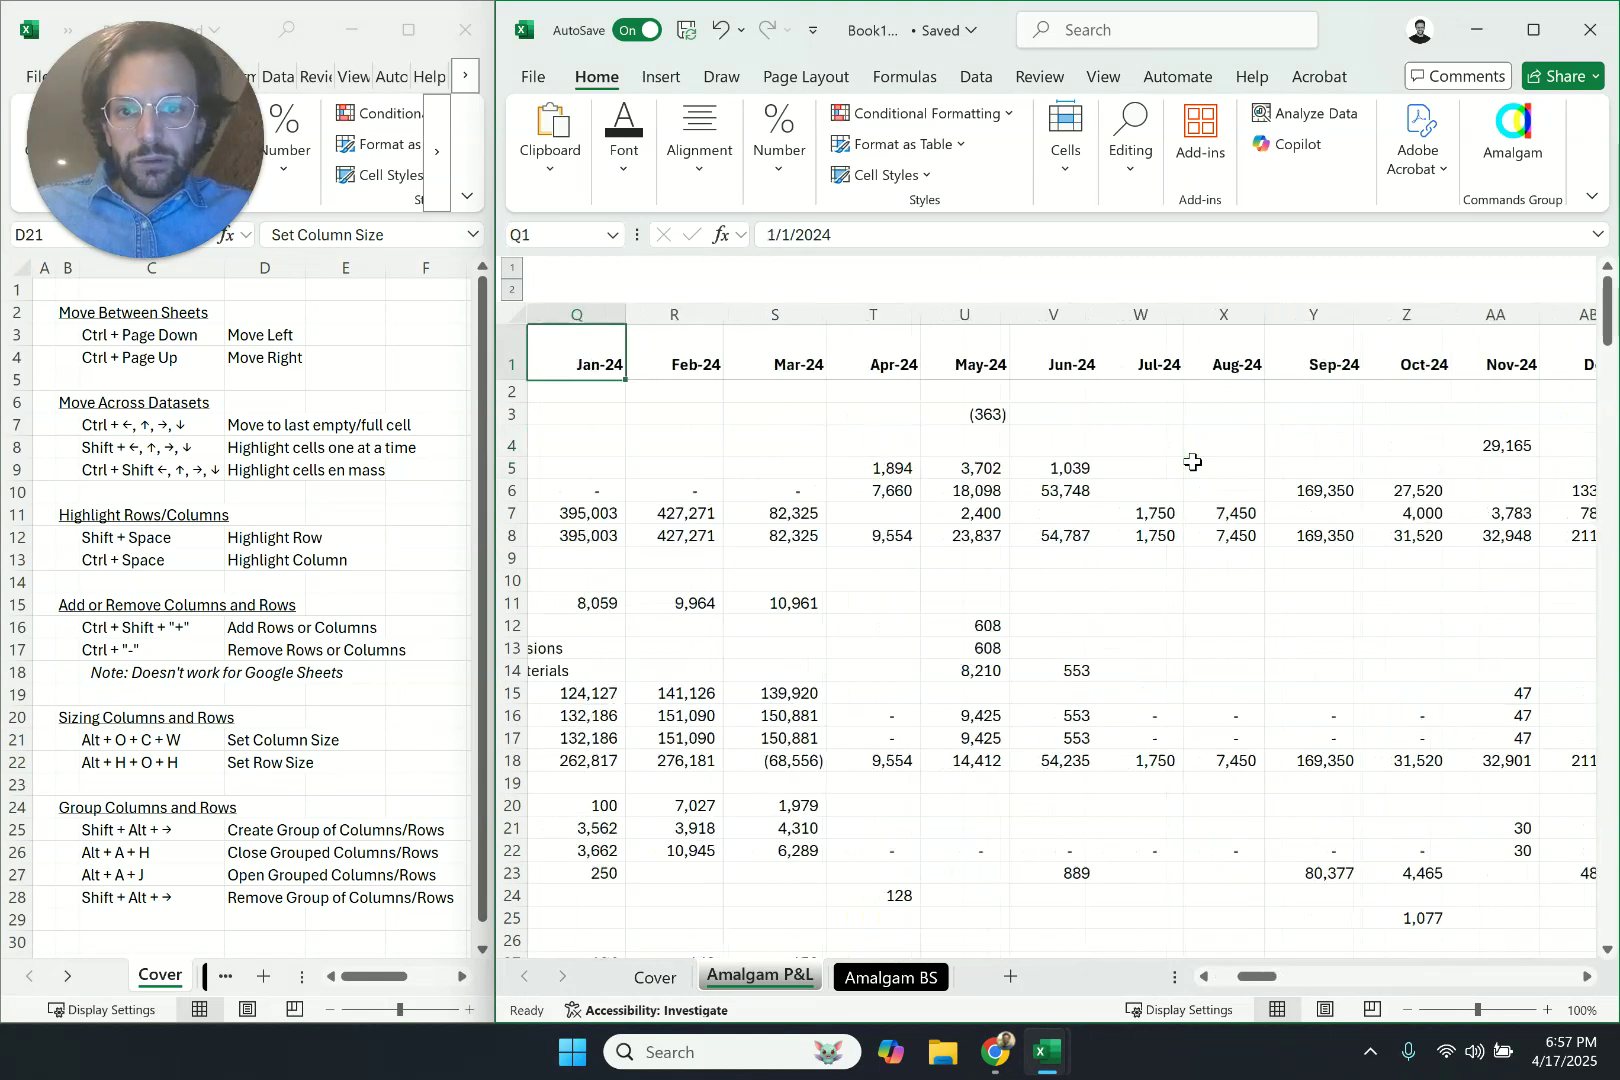
key("shift+Right")
key("shift+Left")
key("shift+Right")
key("shift+Right")
key("shift+Right")
key("shift+Right")
key("shift+Right")
key("shift+Right")
key("shift+Right")
key("shift+Right")
key("shift+Right")
key("shift+Right")
key("shift+Right")
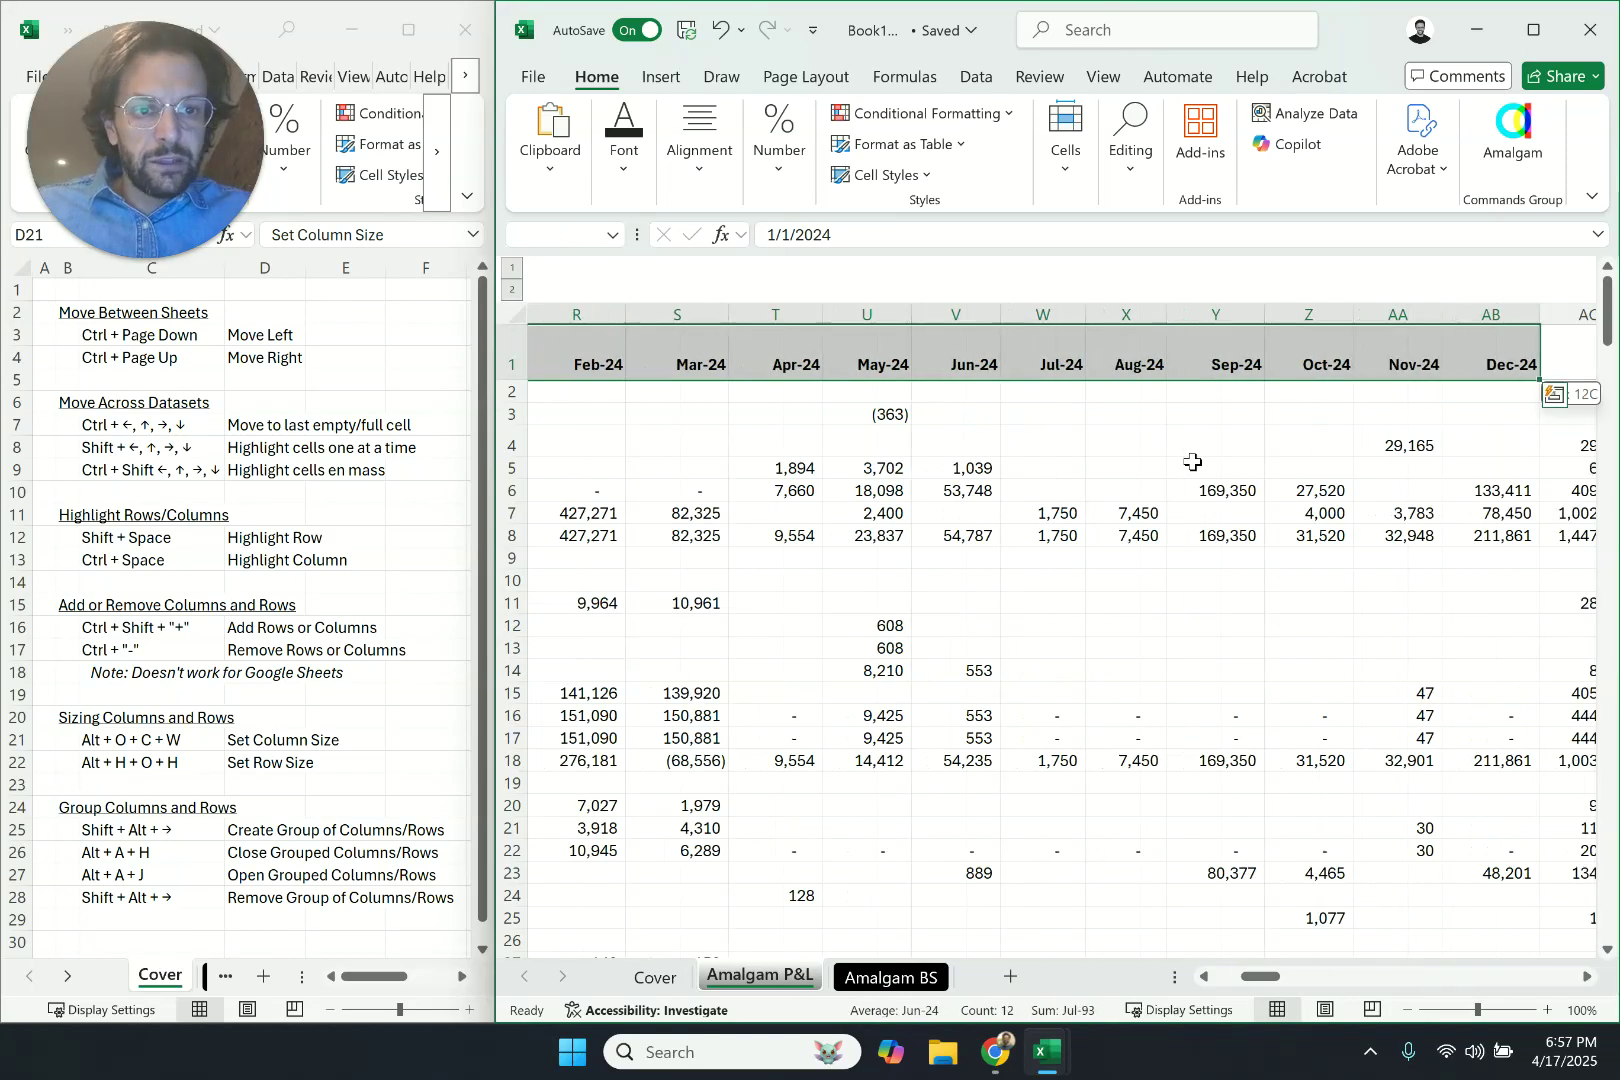
key("ctrl+shift+Down")
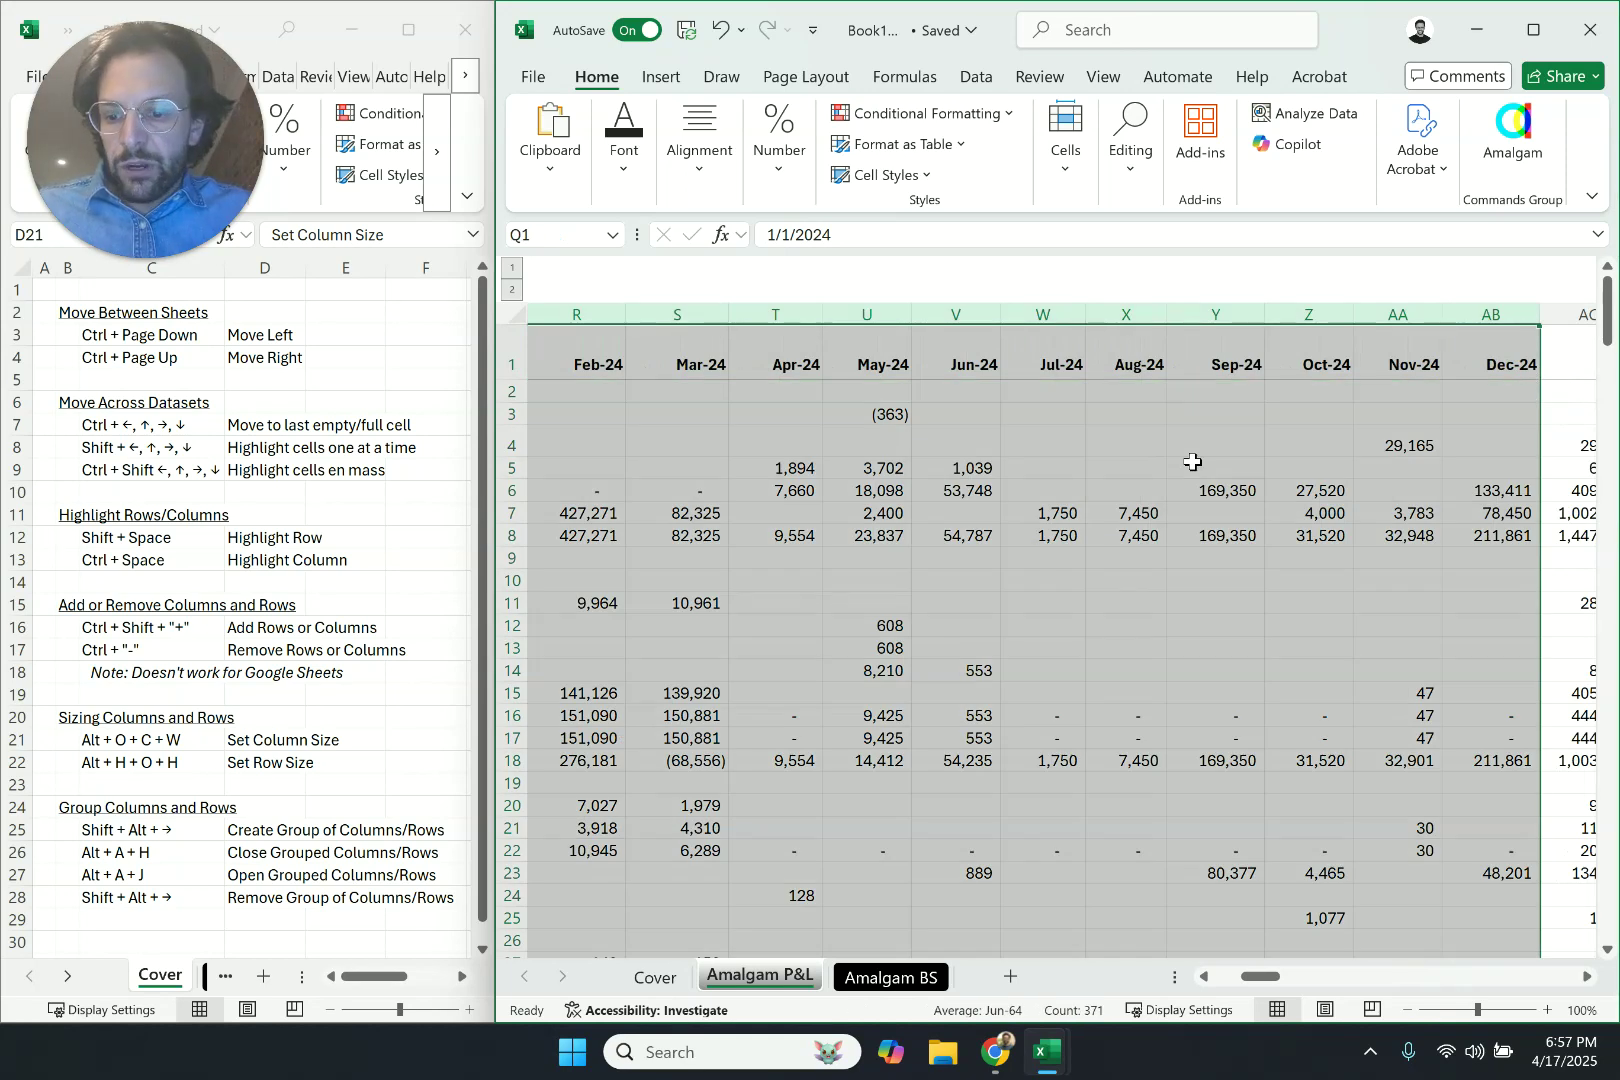
key("shift+Right")
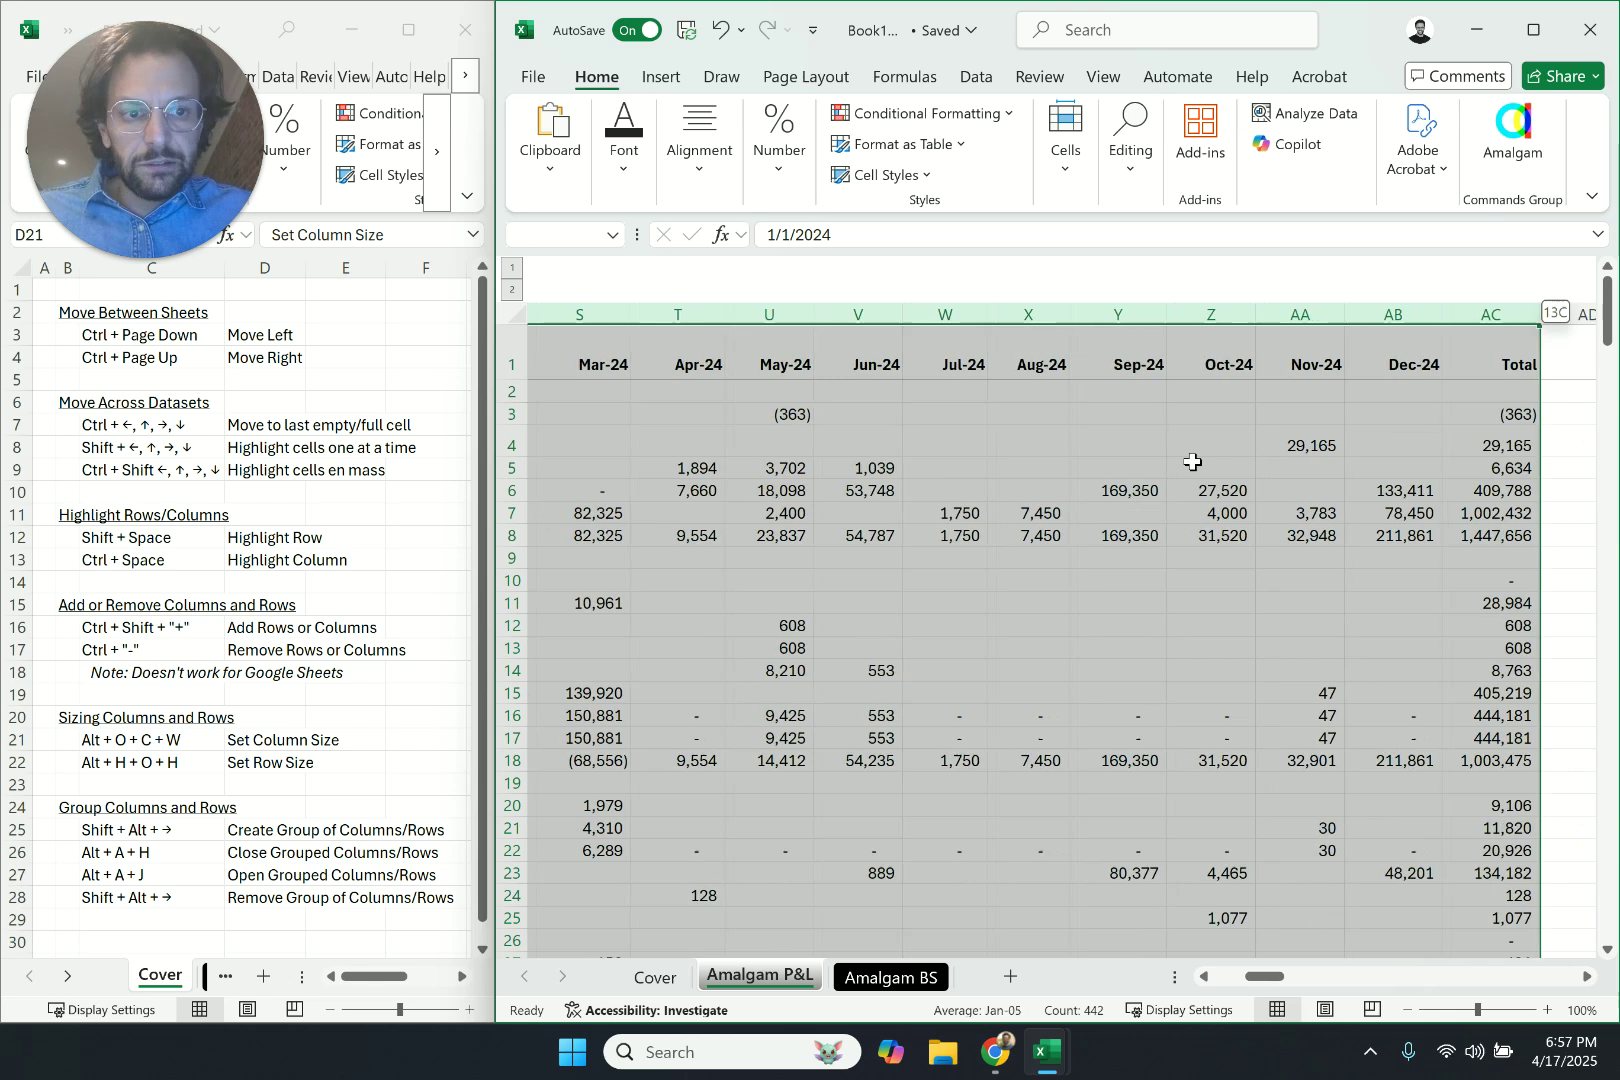
key("shift+BackSpace")
Select the entire Jan-24 through Dec-24 columns (Q:AB) and group them
key("shift+Right")
key("shift+Right")
key("shift+Right")
key("shift+Right")
key("shift+Right")
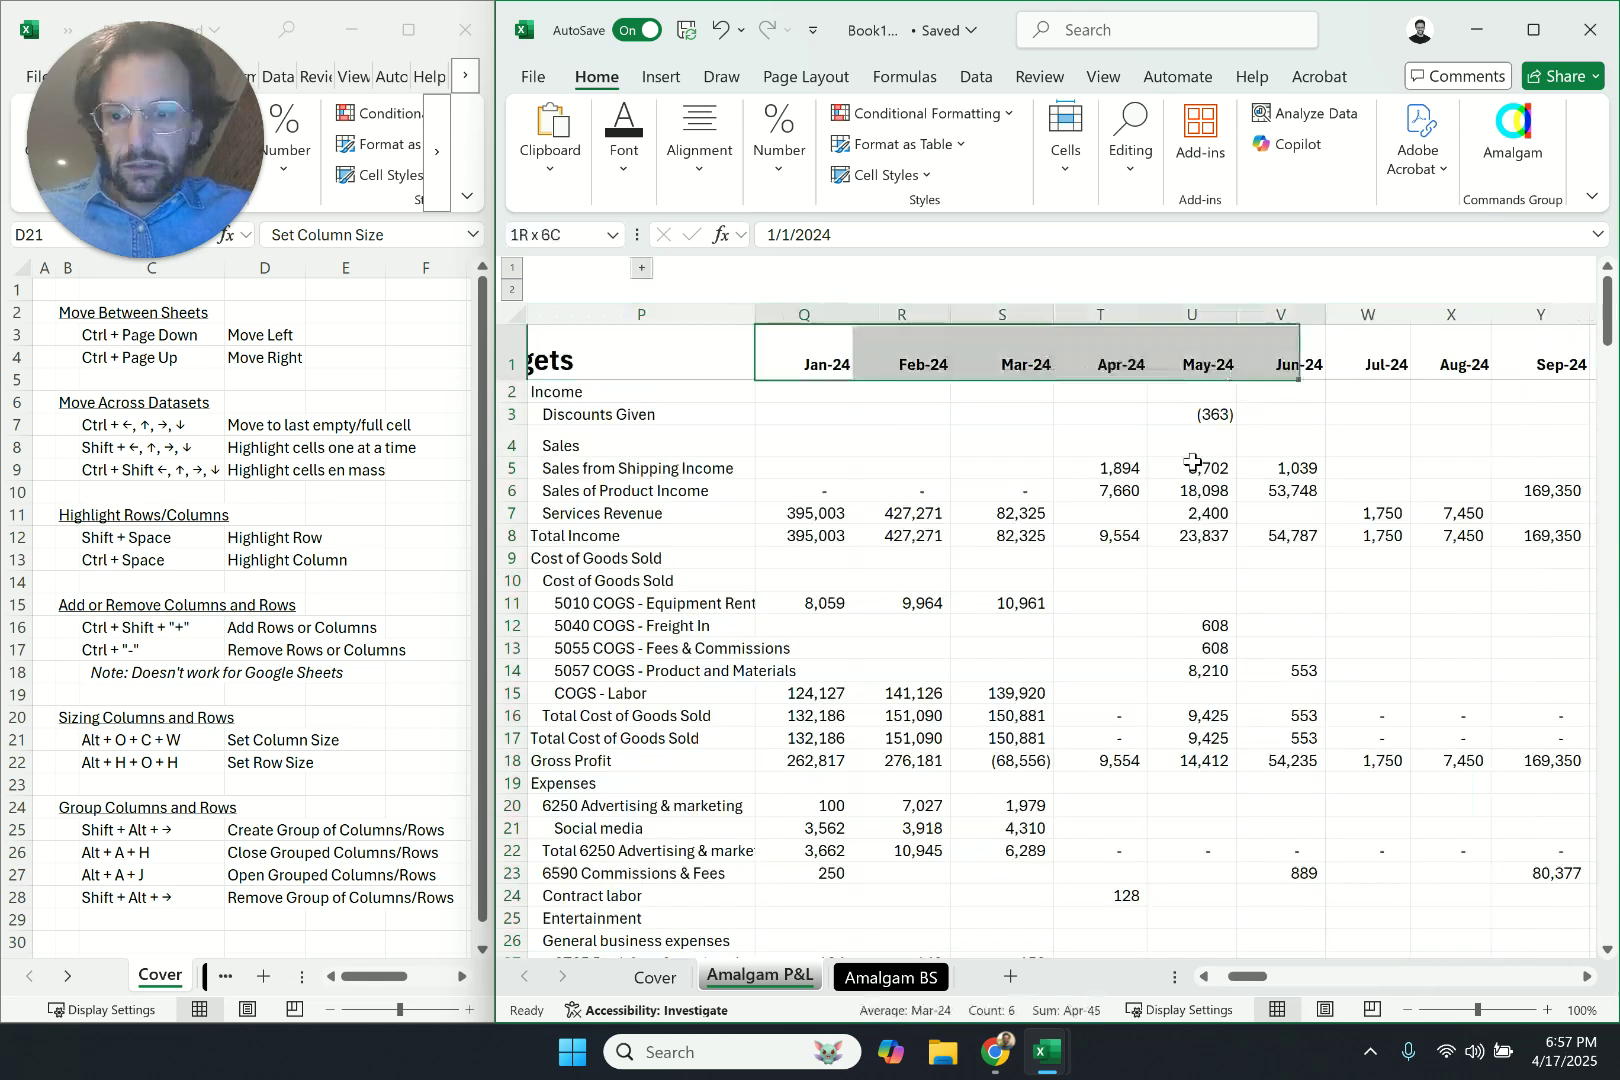
key("shift+Right")
key("shift+Right")
key("shift+Right")
key("shift+Right")
key("shift+Right")
key("shift+Right")
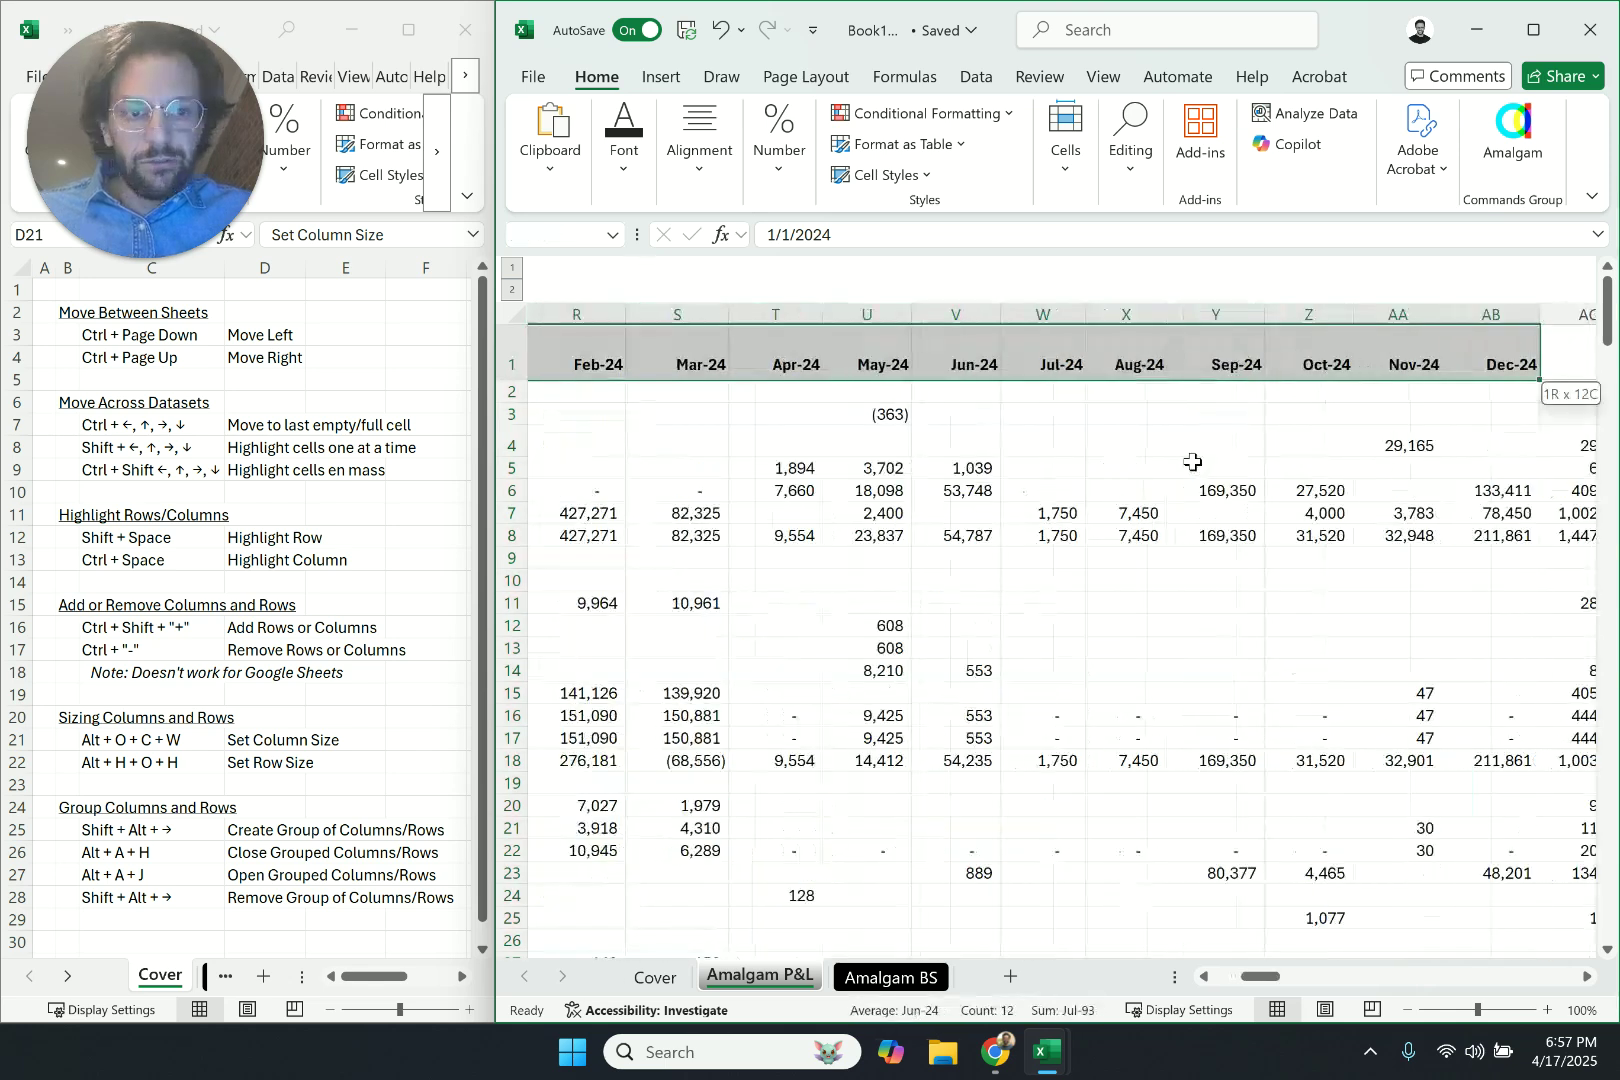
key("ctrl+space")
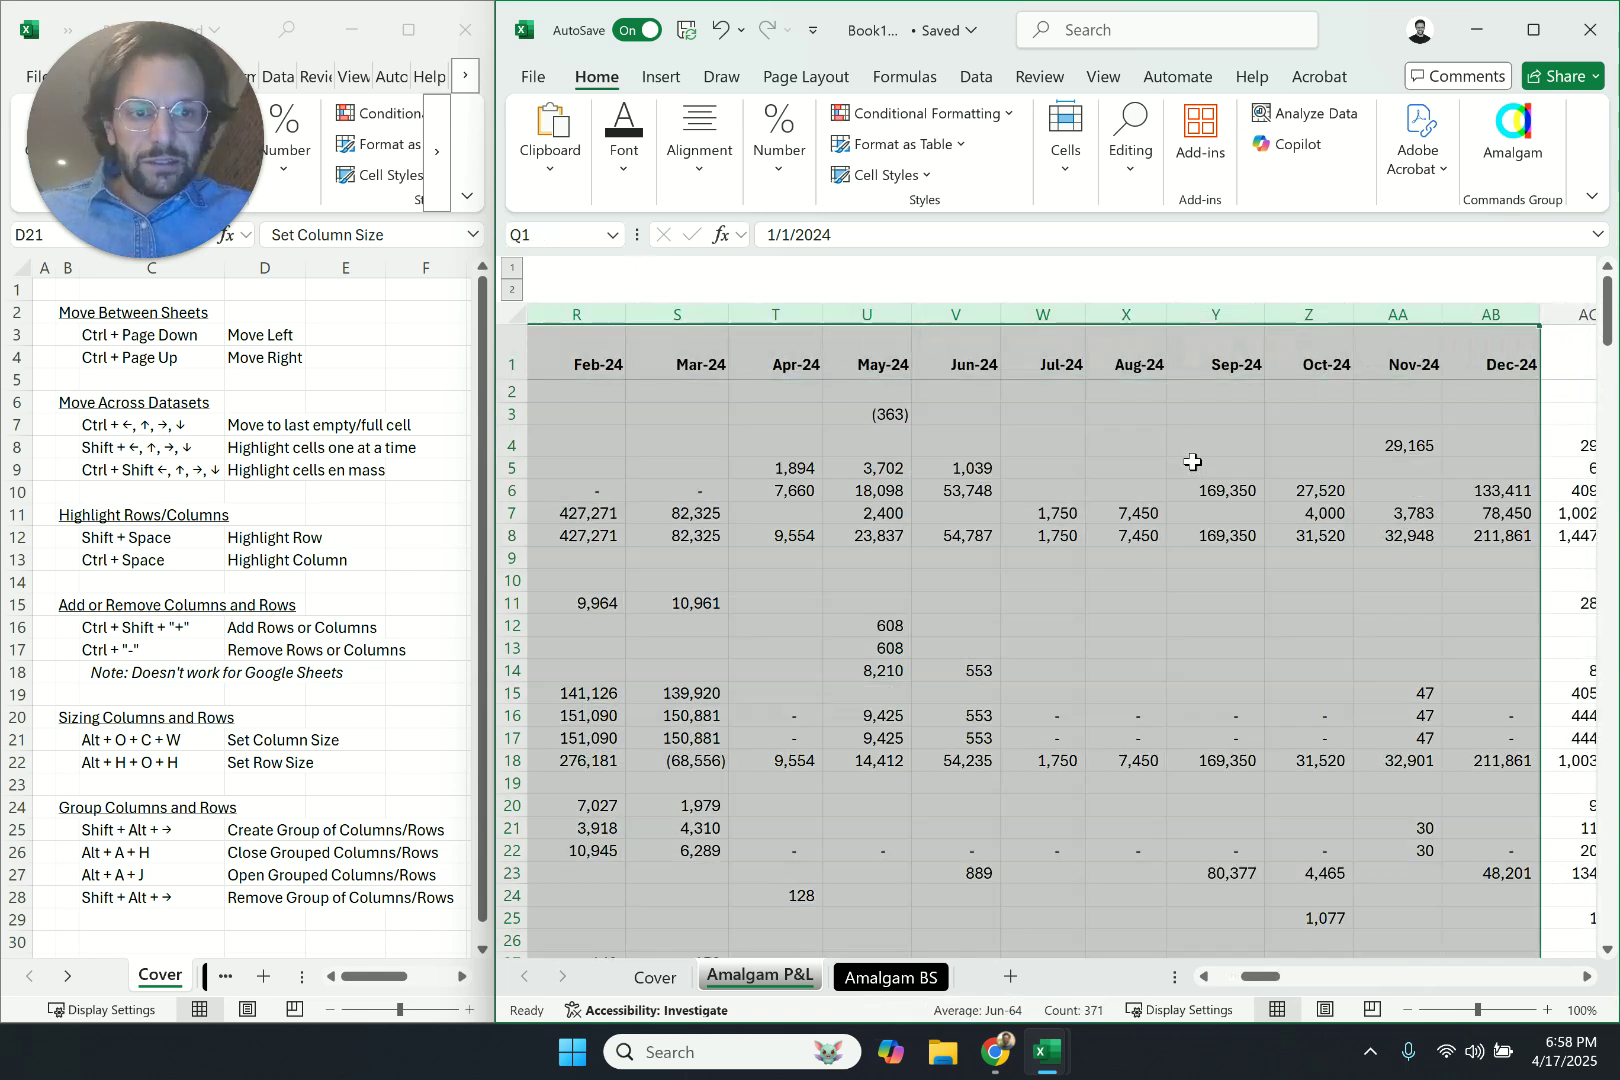
key("shift+alt+Right")
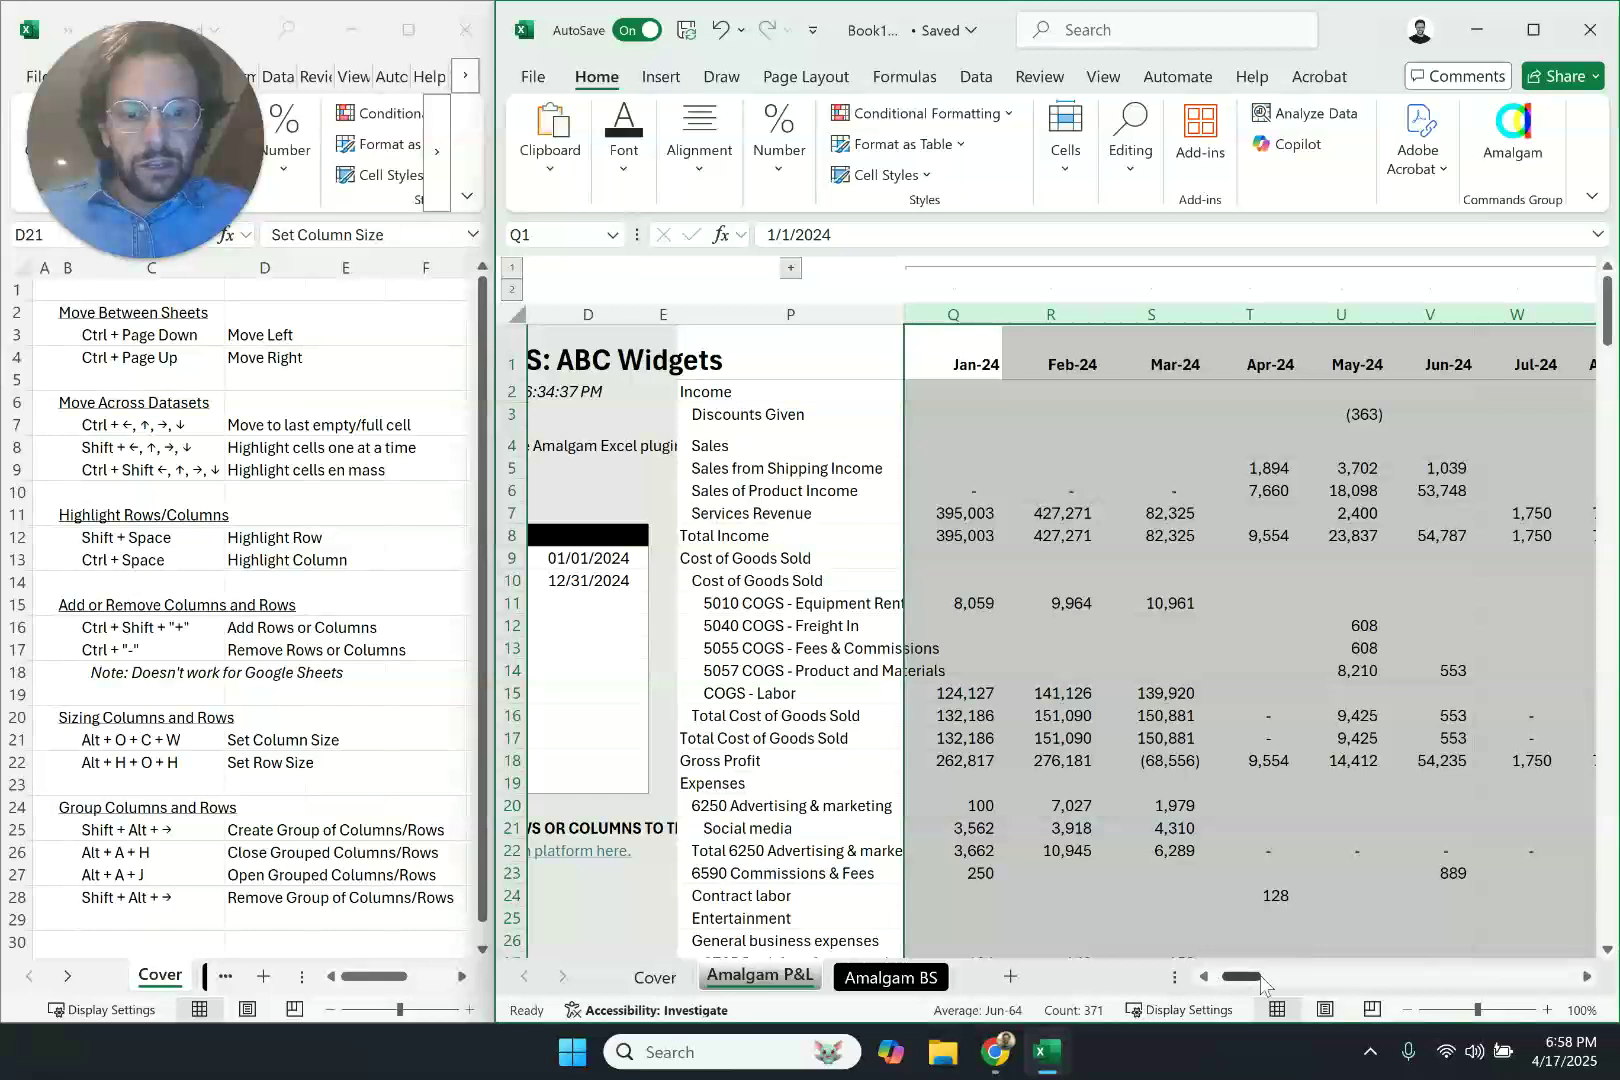
Collapse the Jan-24 through Dec-24 column group and expand it again using its outline control
left_click_drag(1261, 975, 1279, 972)
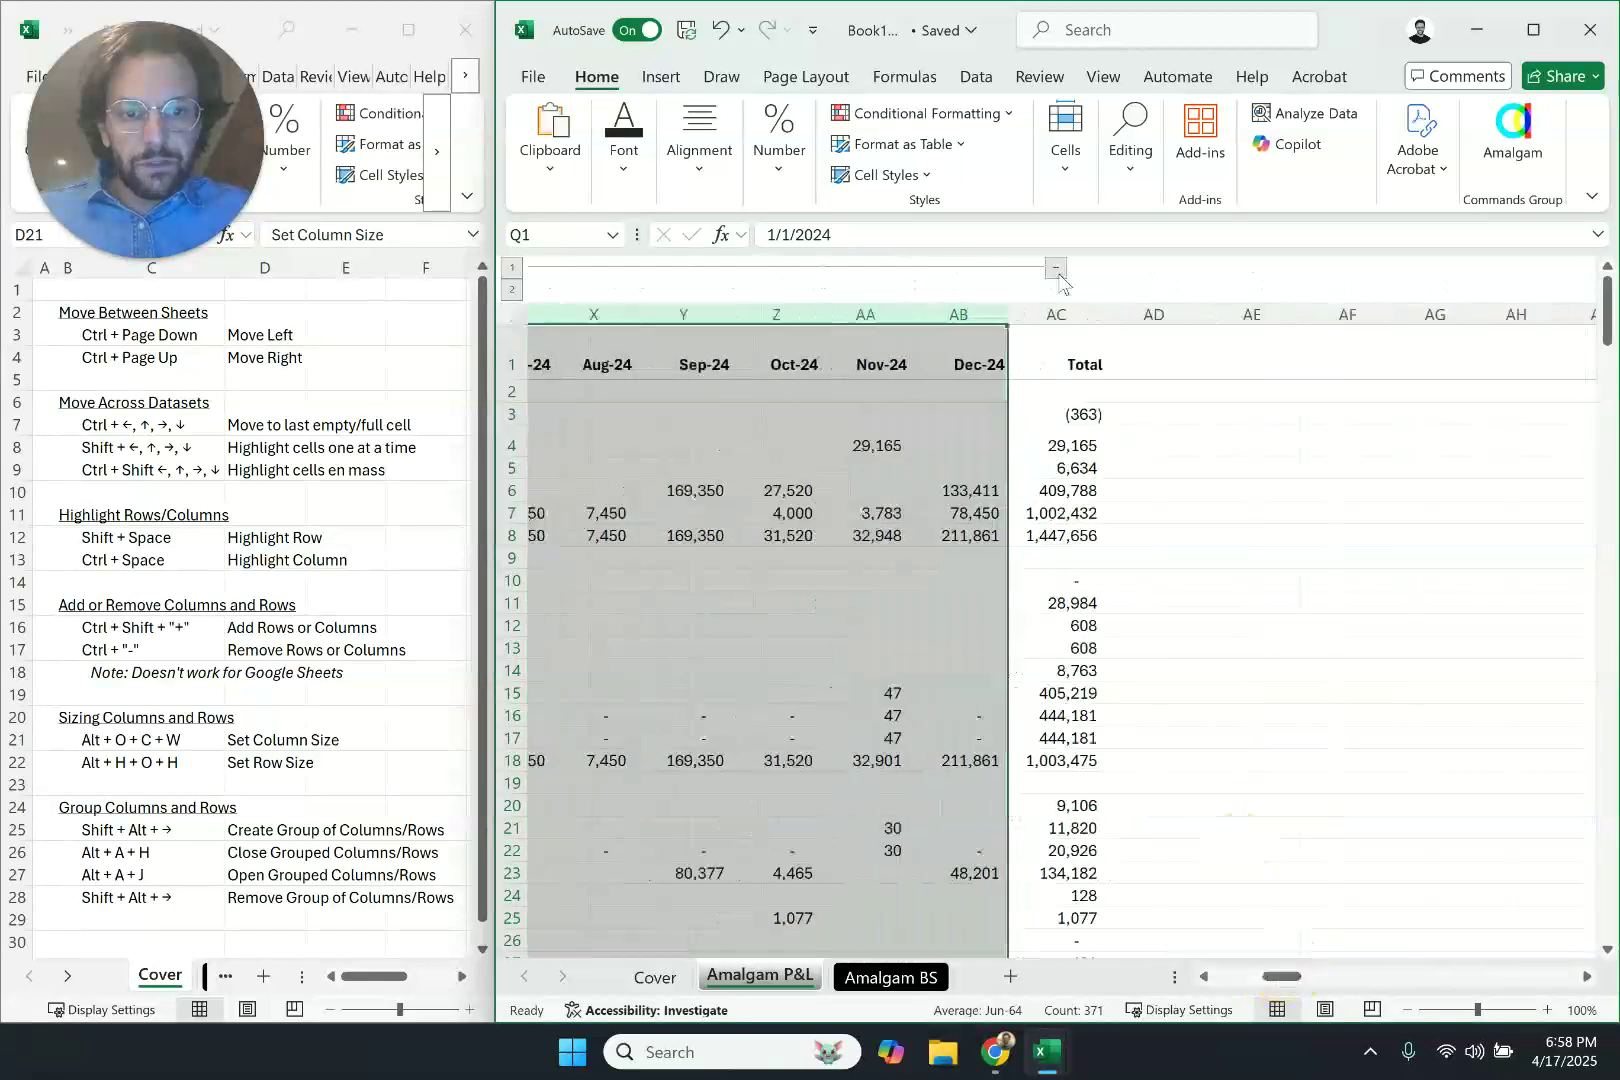
left_click(1056, 269)
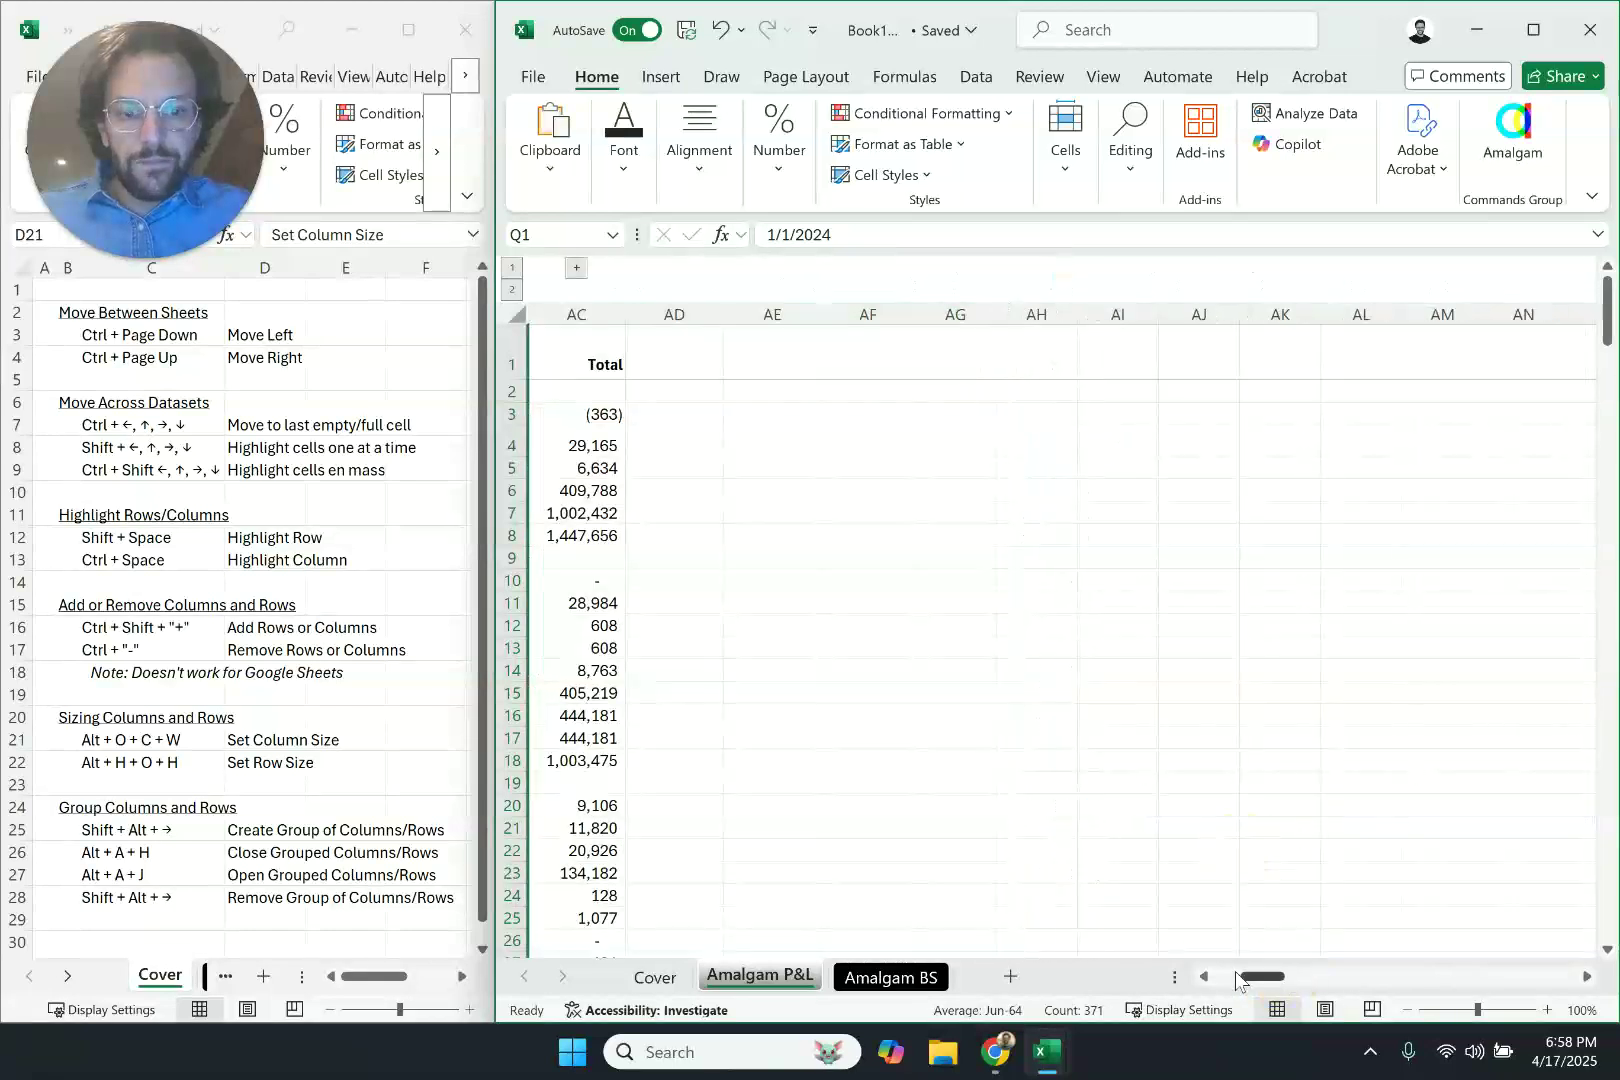
left_click(577, 267)
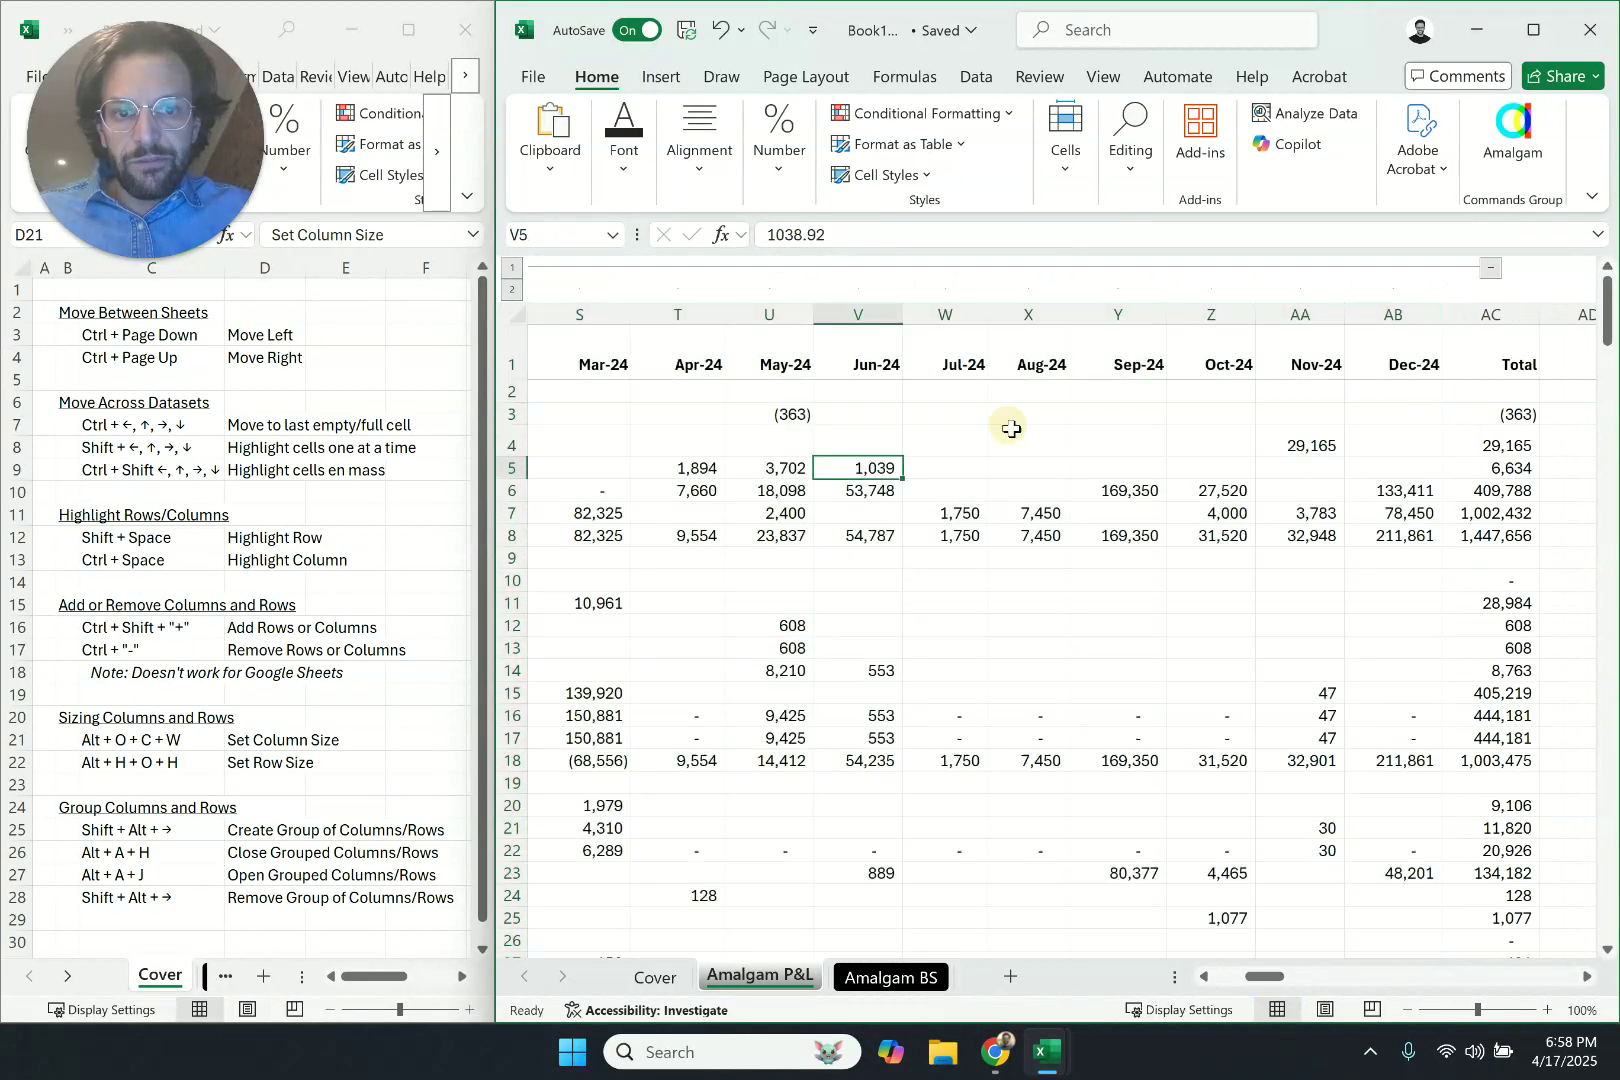
Move to the Apr-24 cell of the Sales row (T4) and collapse the month column group from there
key("Left")
key("Left")
key("Left")
key("Left")
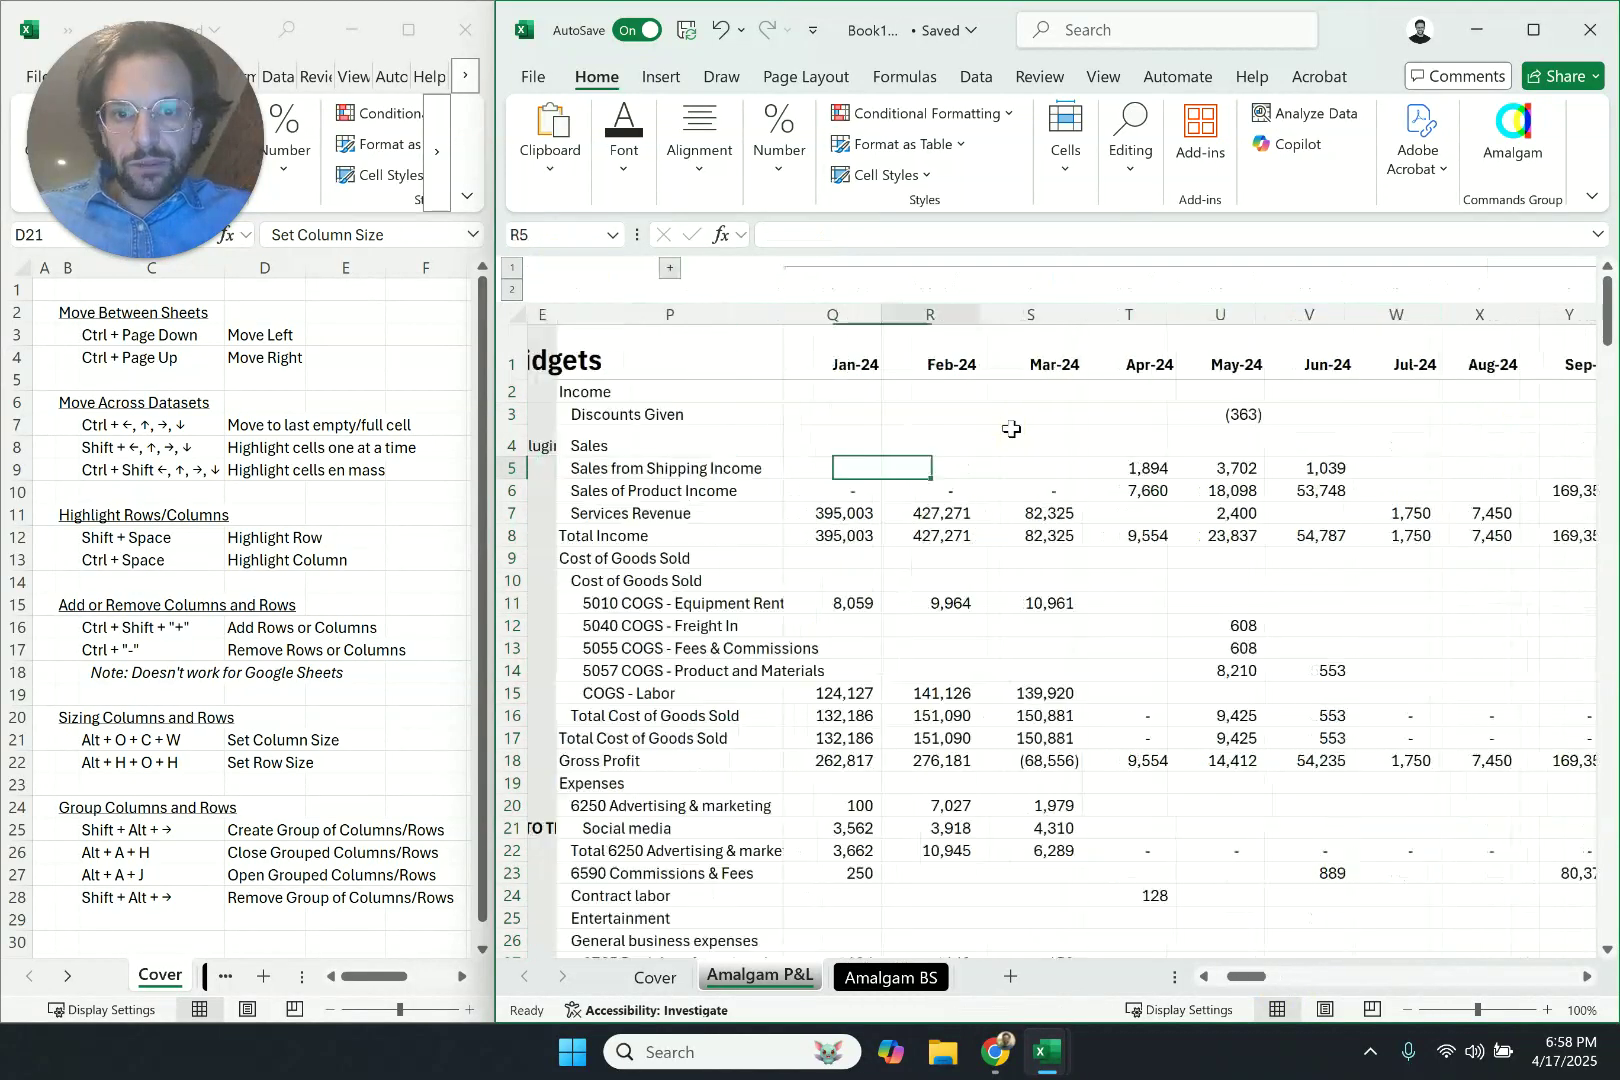
key("Right")
key("Right")
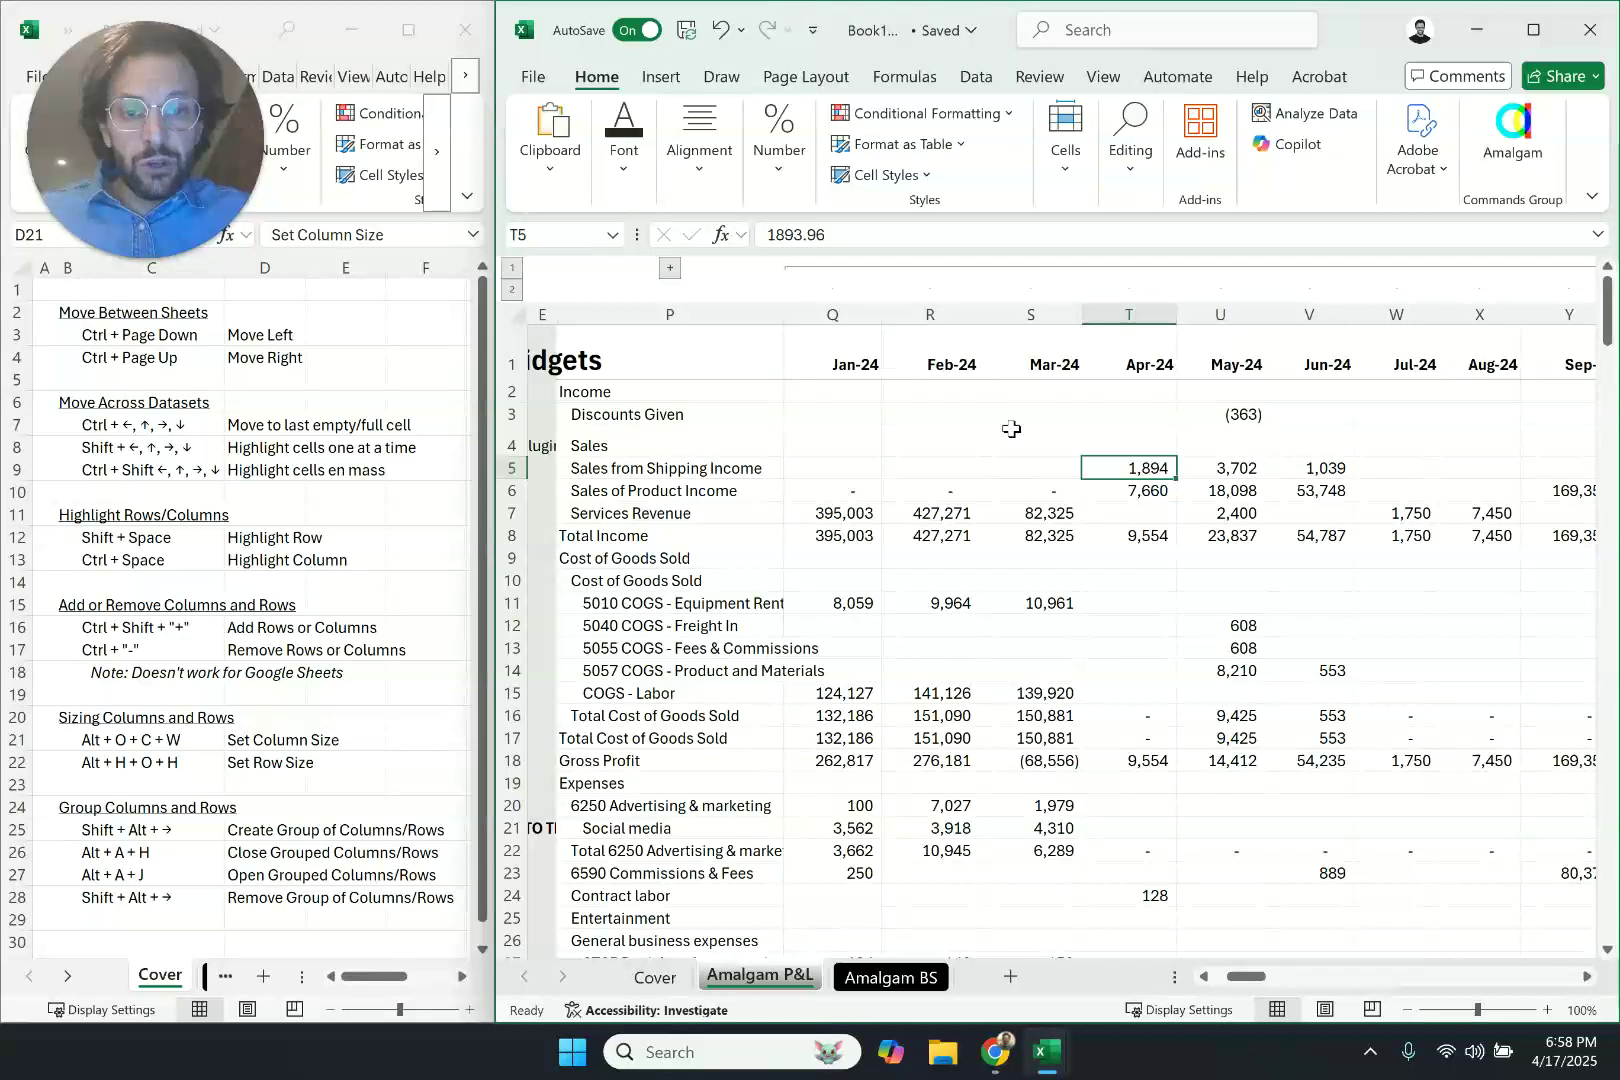
key("Up")
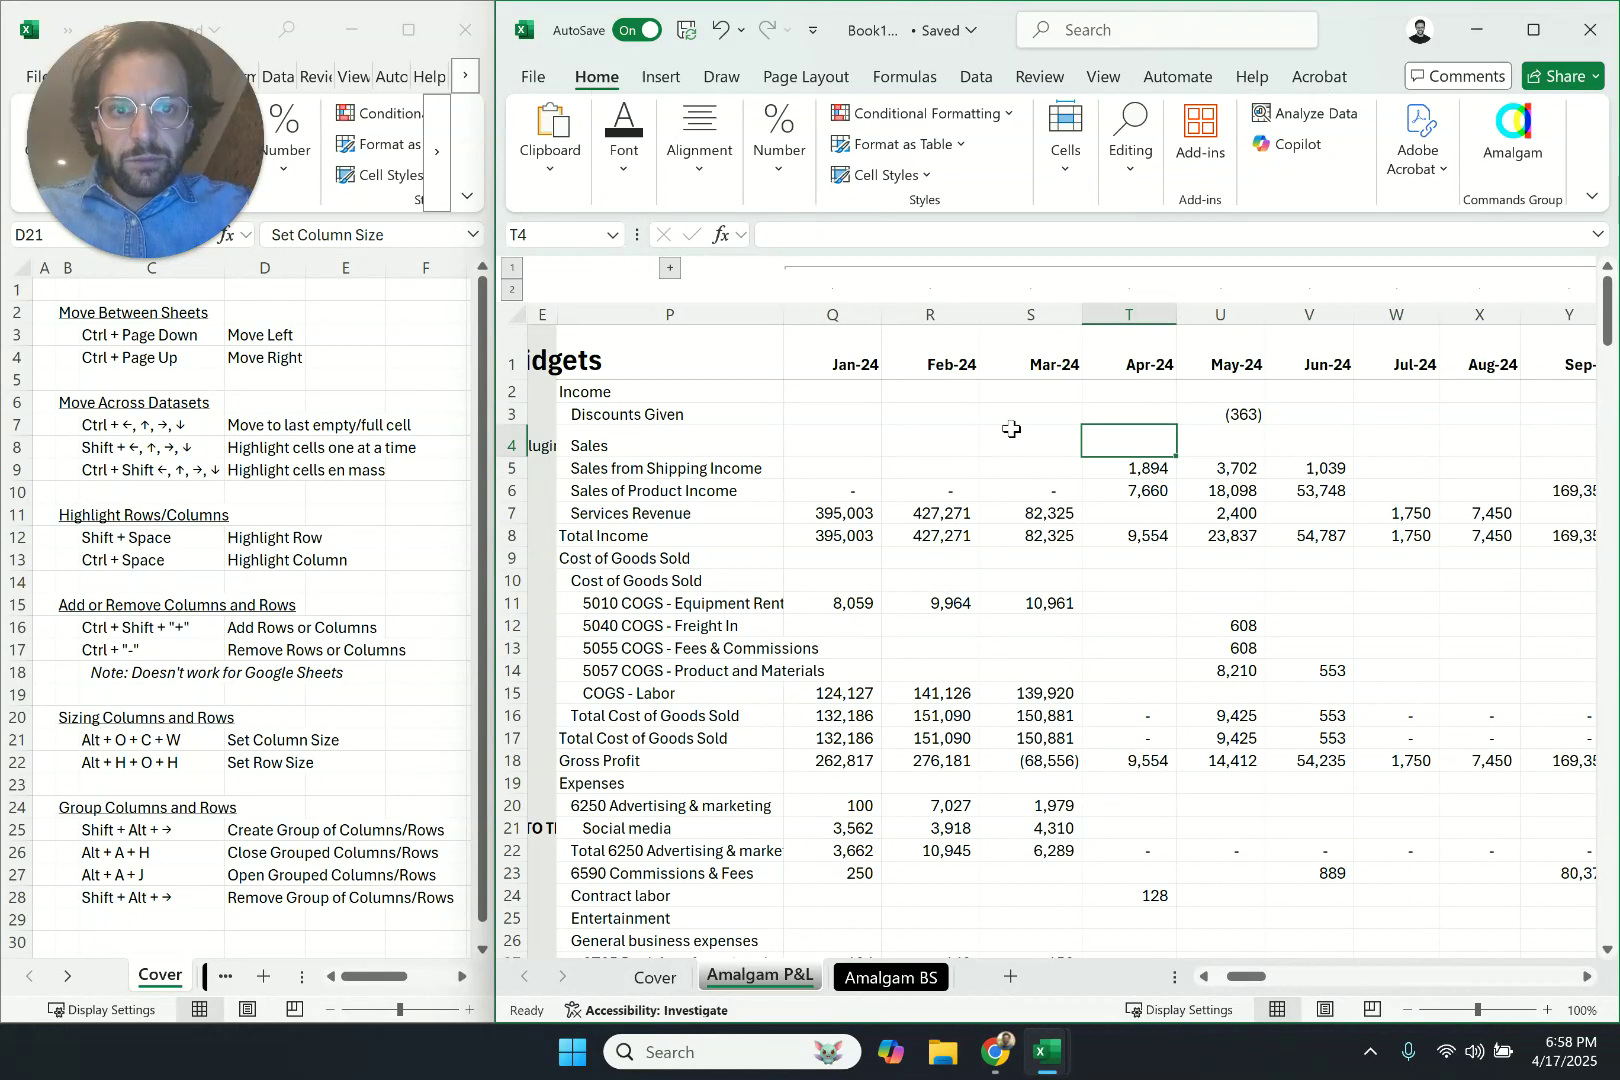
key("alt+a")
key("h")
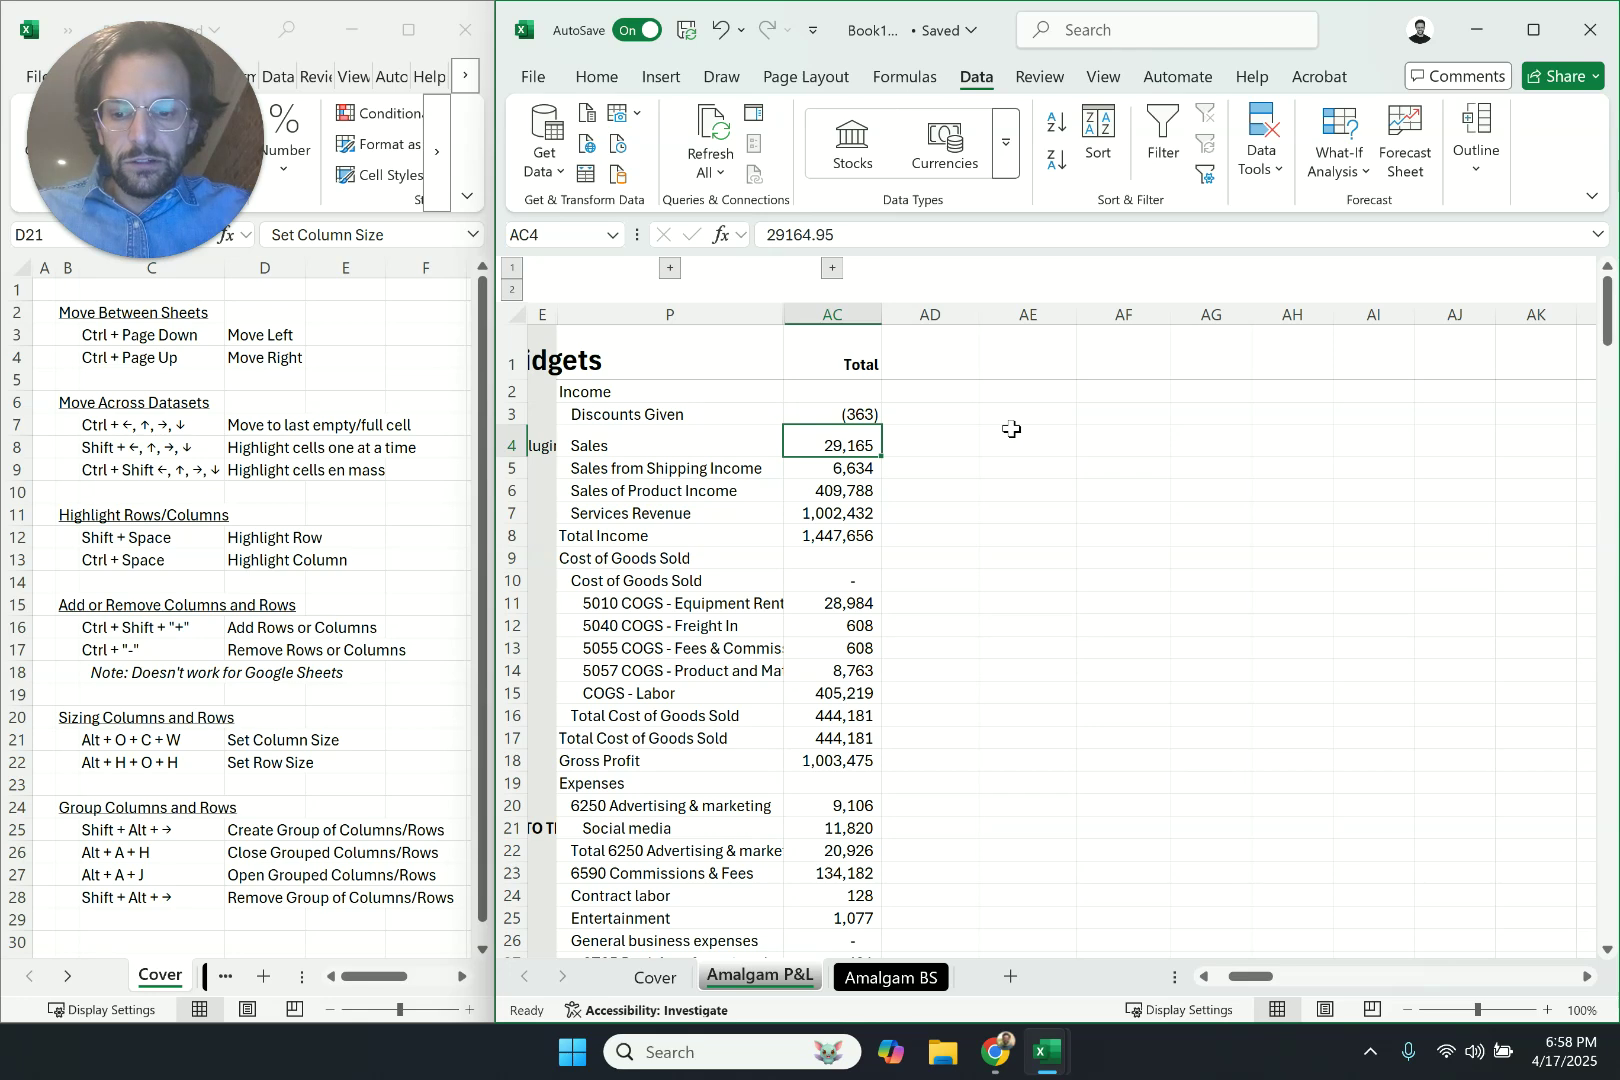
Expand the month column group from the Total column and move to the Jun-24 cell of the Sales row (V4)
key("alt+a")
key("j")
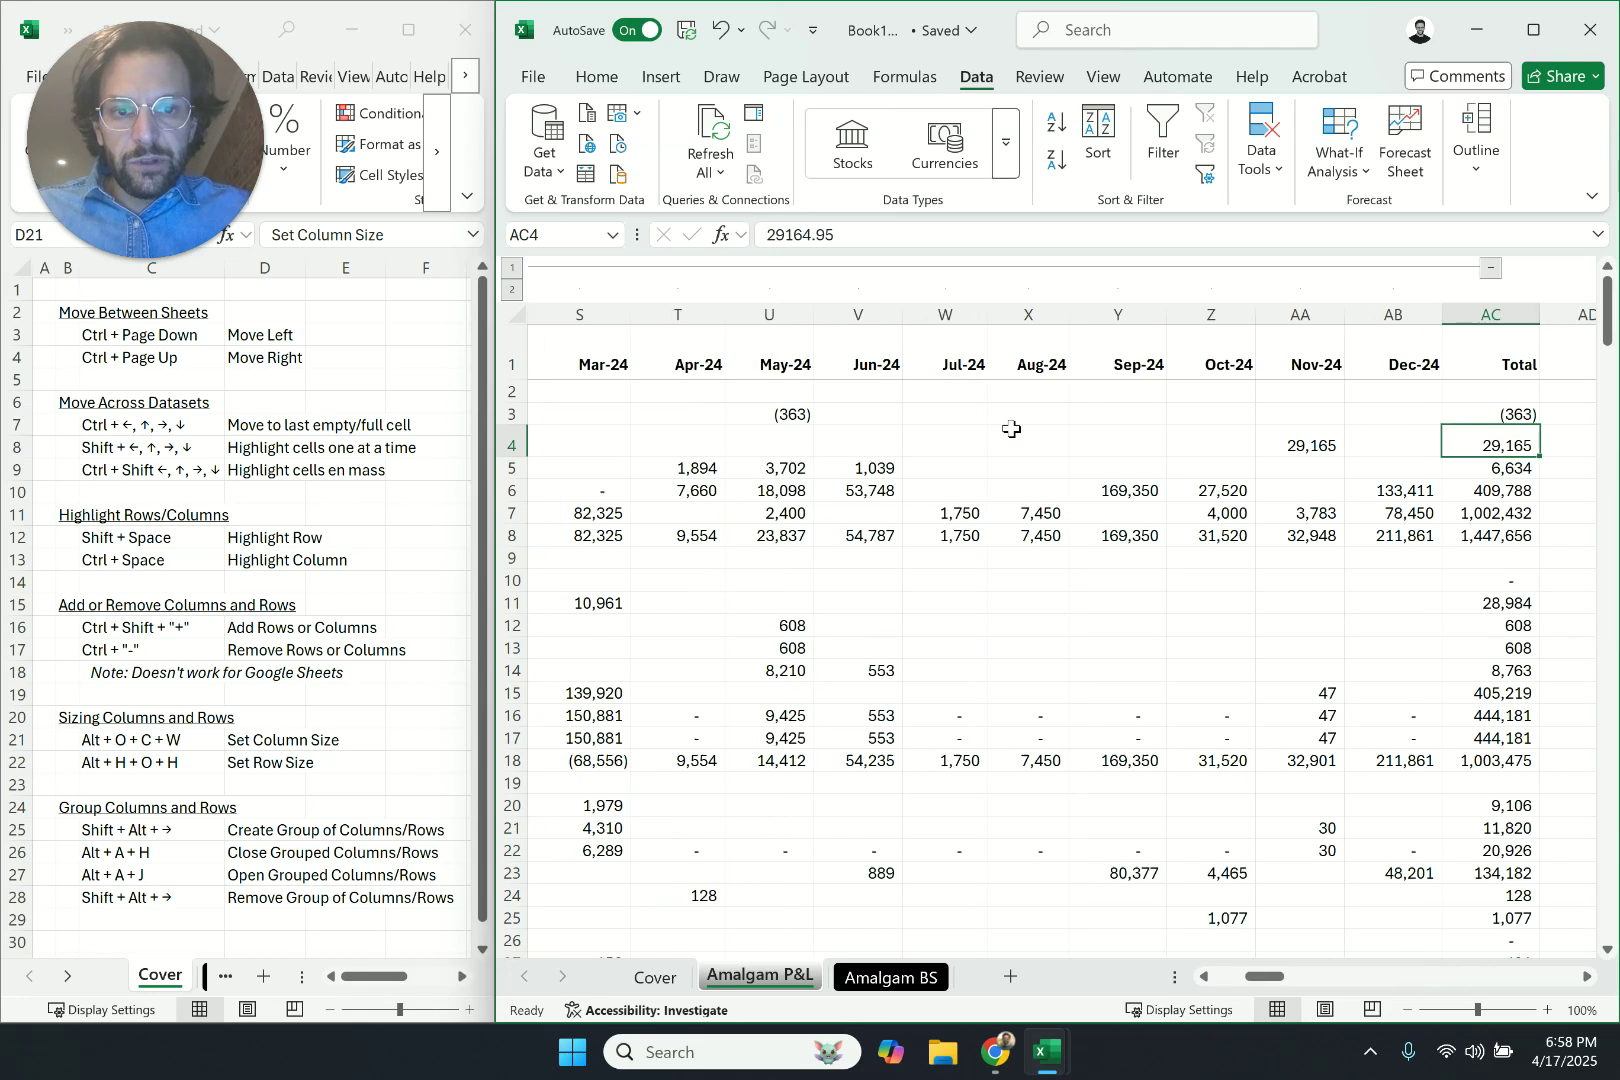
key("Left")
key("Left")
key("Left")
key("Left")
key("Left")
key("Left")
key("Left")
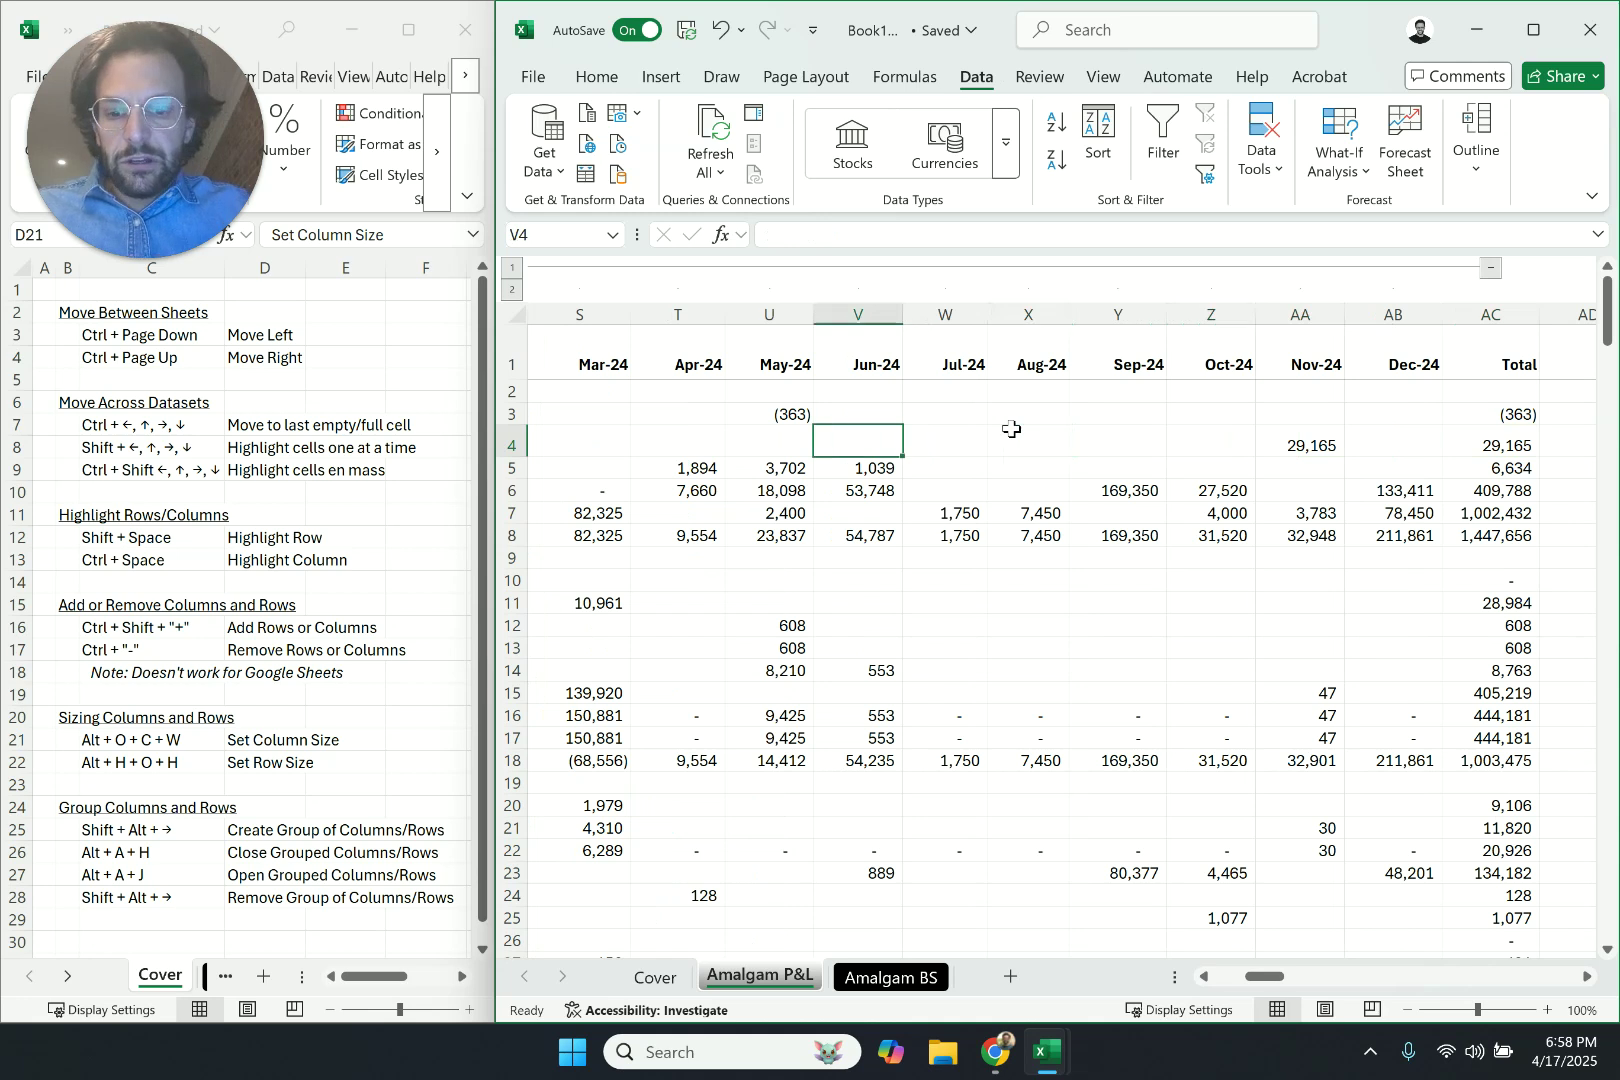
Collapse the month column group from V4 and return to the Sales row's Total cell (AC4)
key("alt+a")
key("h")
key("Left")
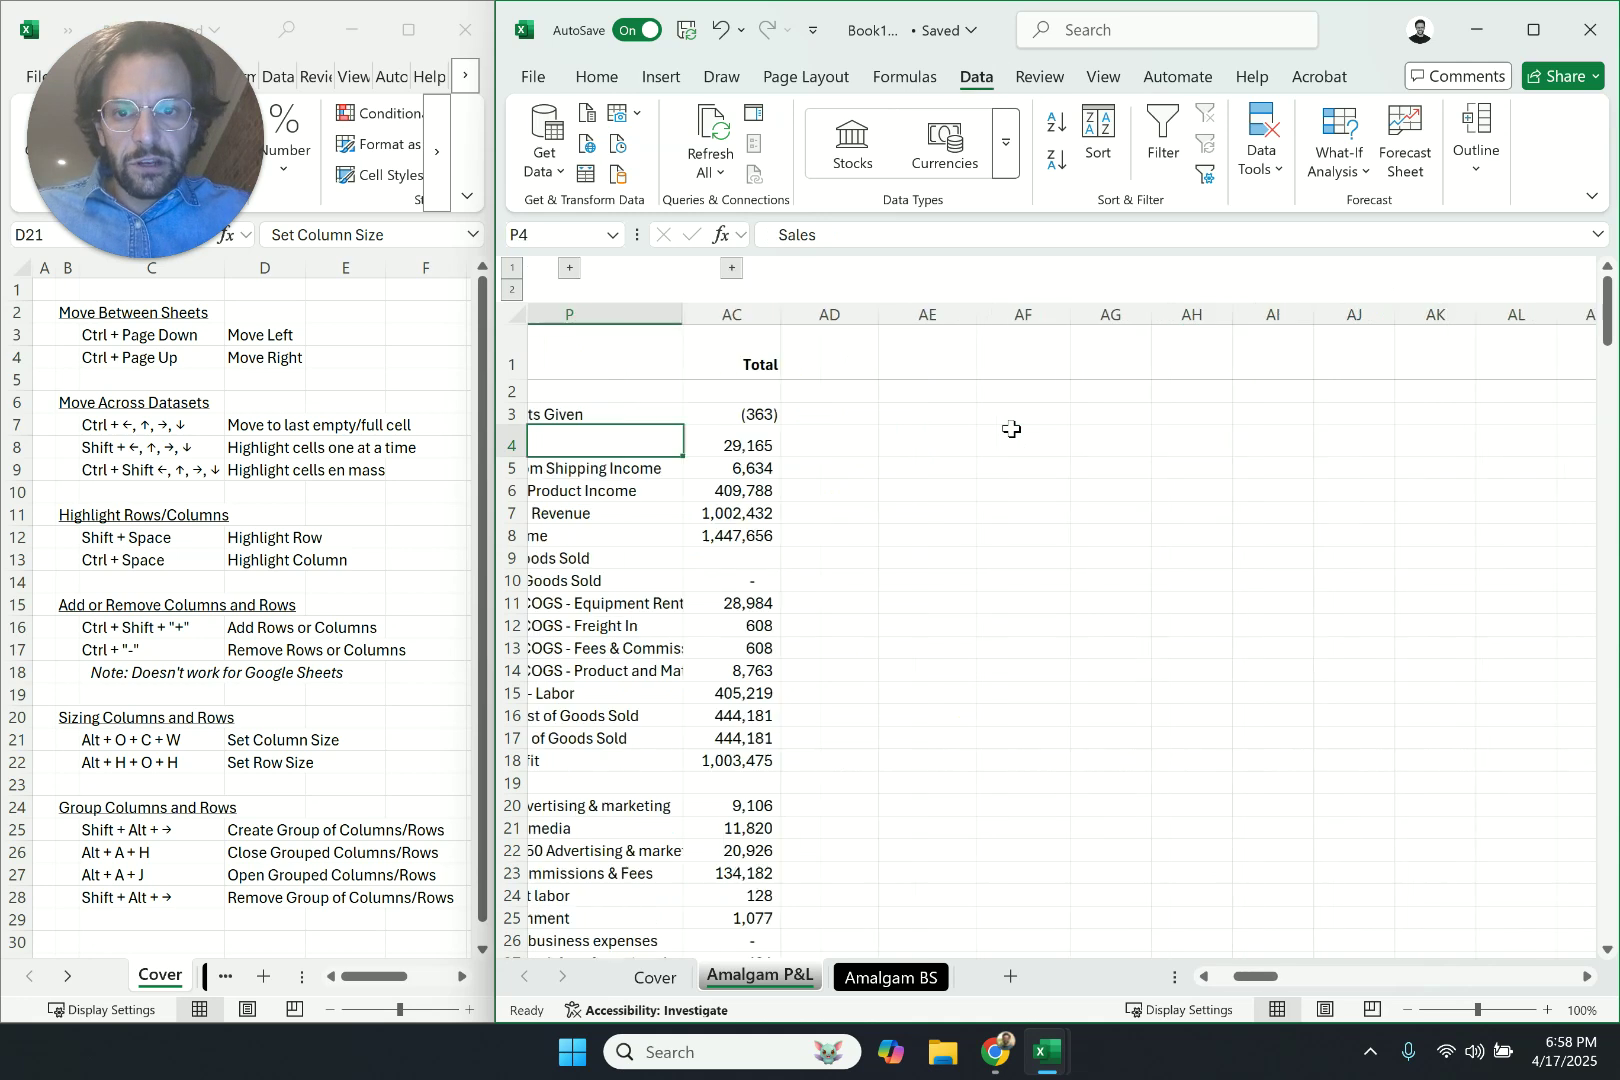
key("Right")
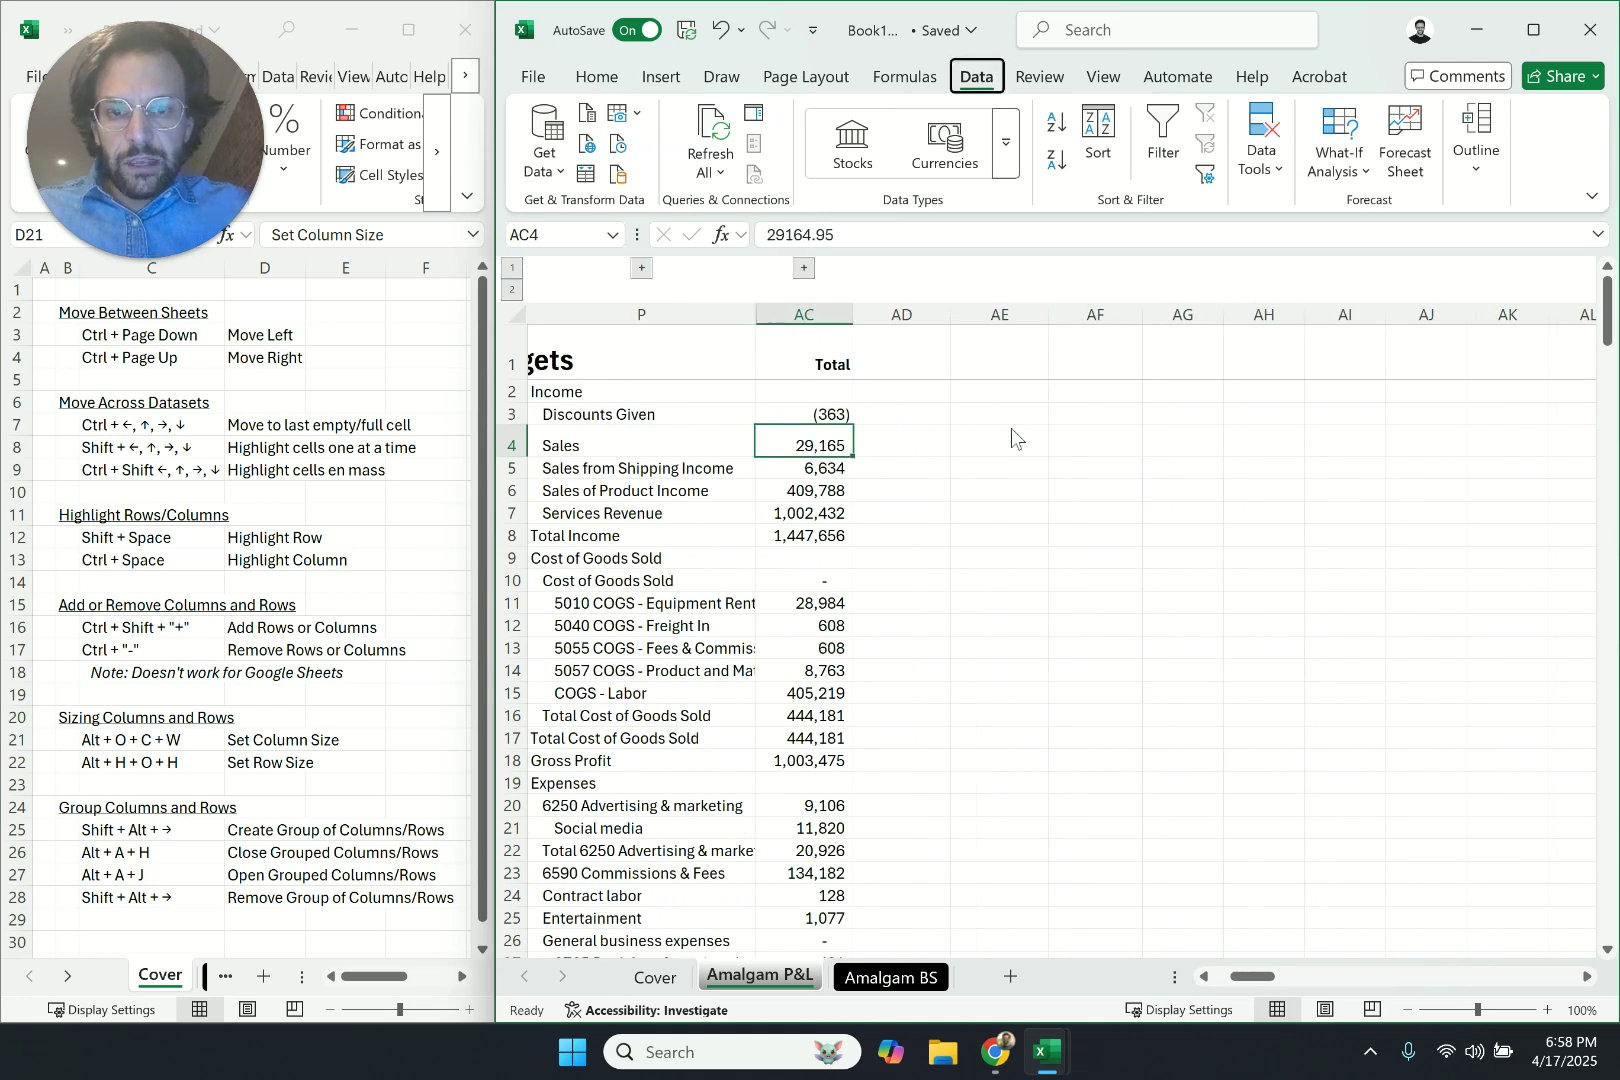
Expand the month column group and move down to the Total cell of the Services Revenue row (AC7)
key("alt+a")
key("j")
key("Down")
key("Down")
key("Down")
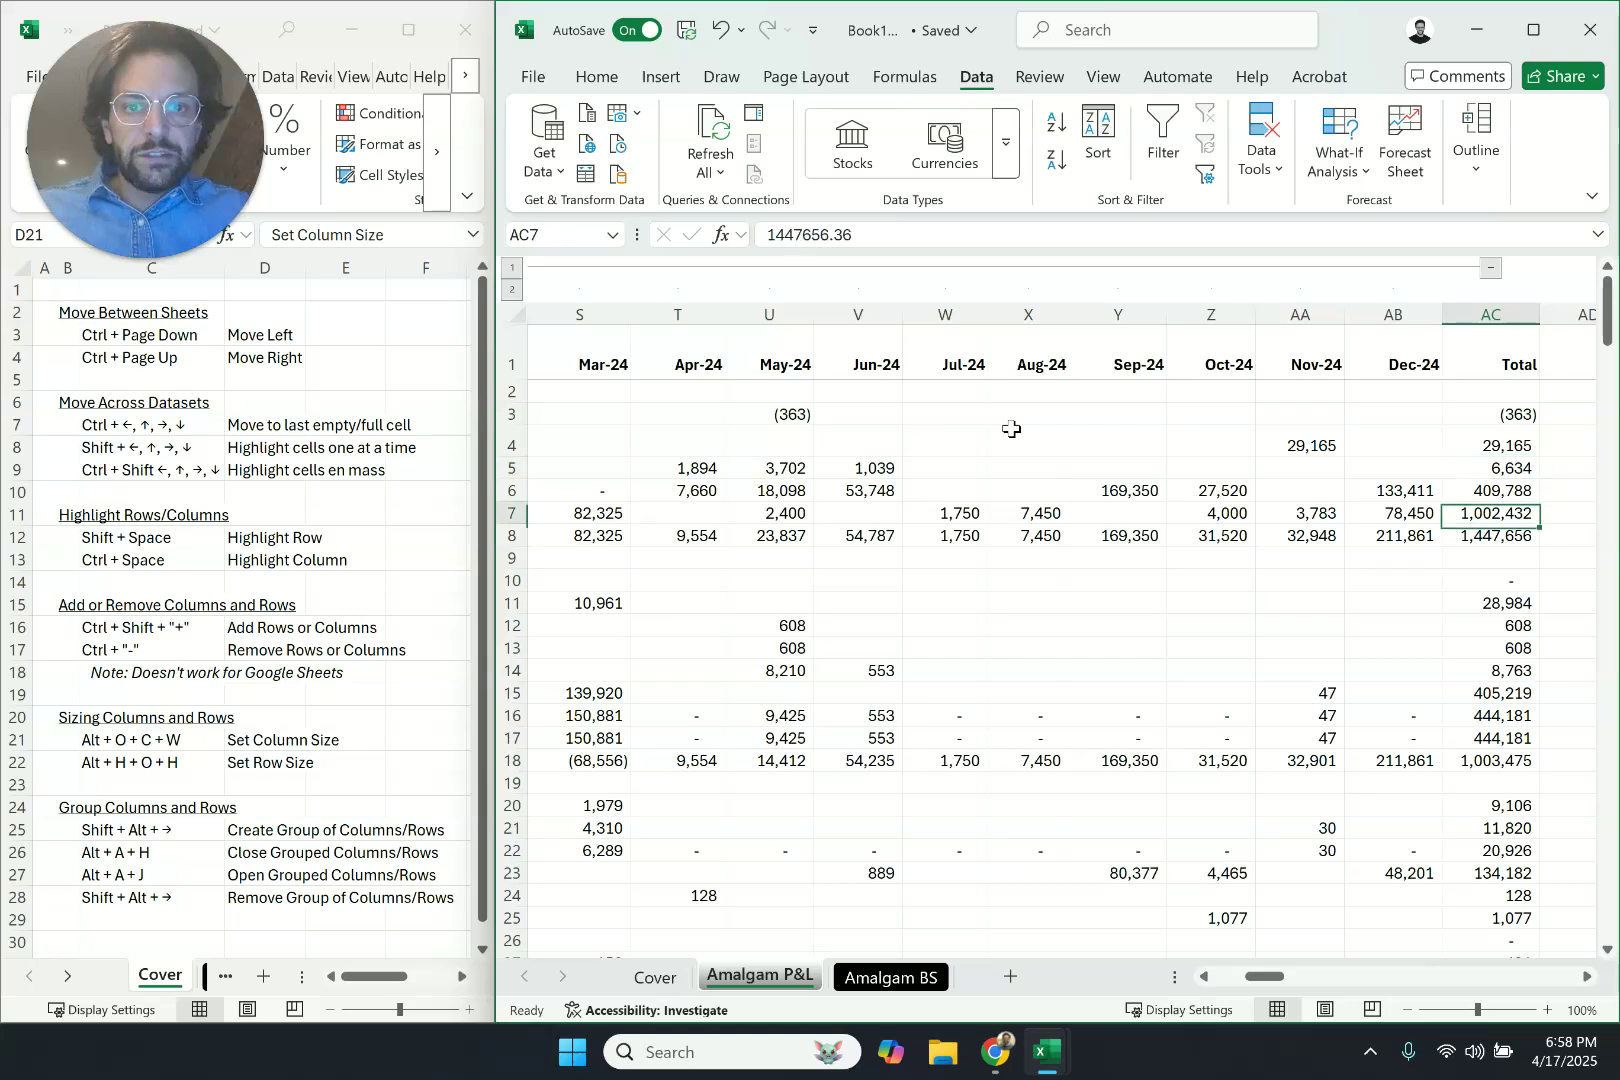
Select the Dec-24 through Jan-24 columns starting from the Services Revenue row and group them at an additional outline level
key("Left")
key("shift+Left")
key("shift+Left")
key("shift+Left")
key("shift+Left")
key("shift+Left")
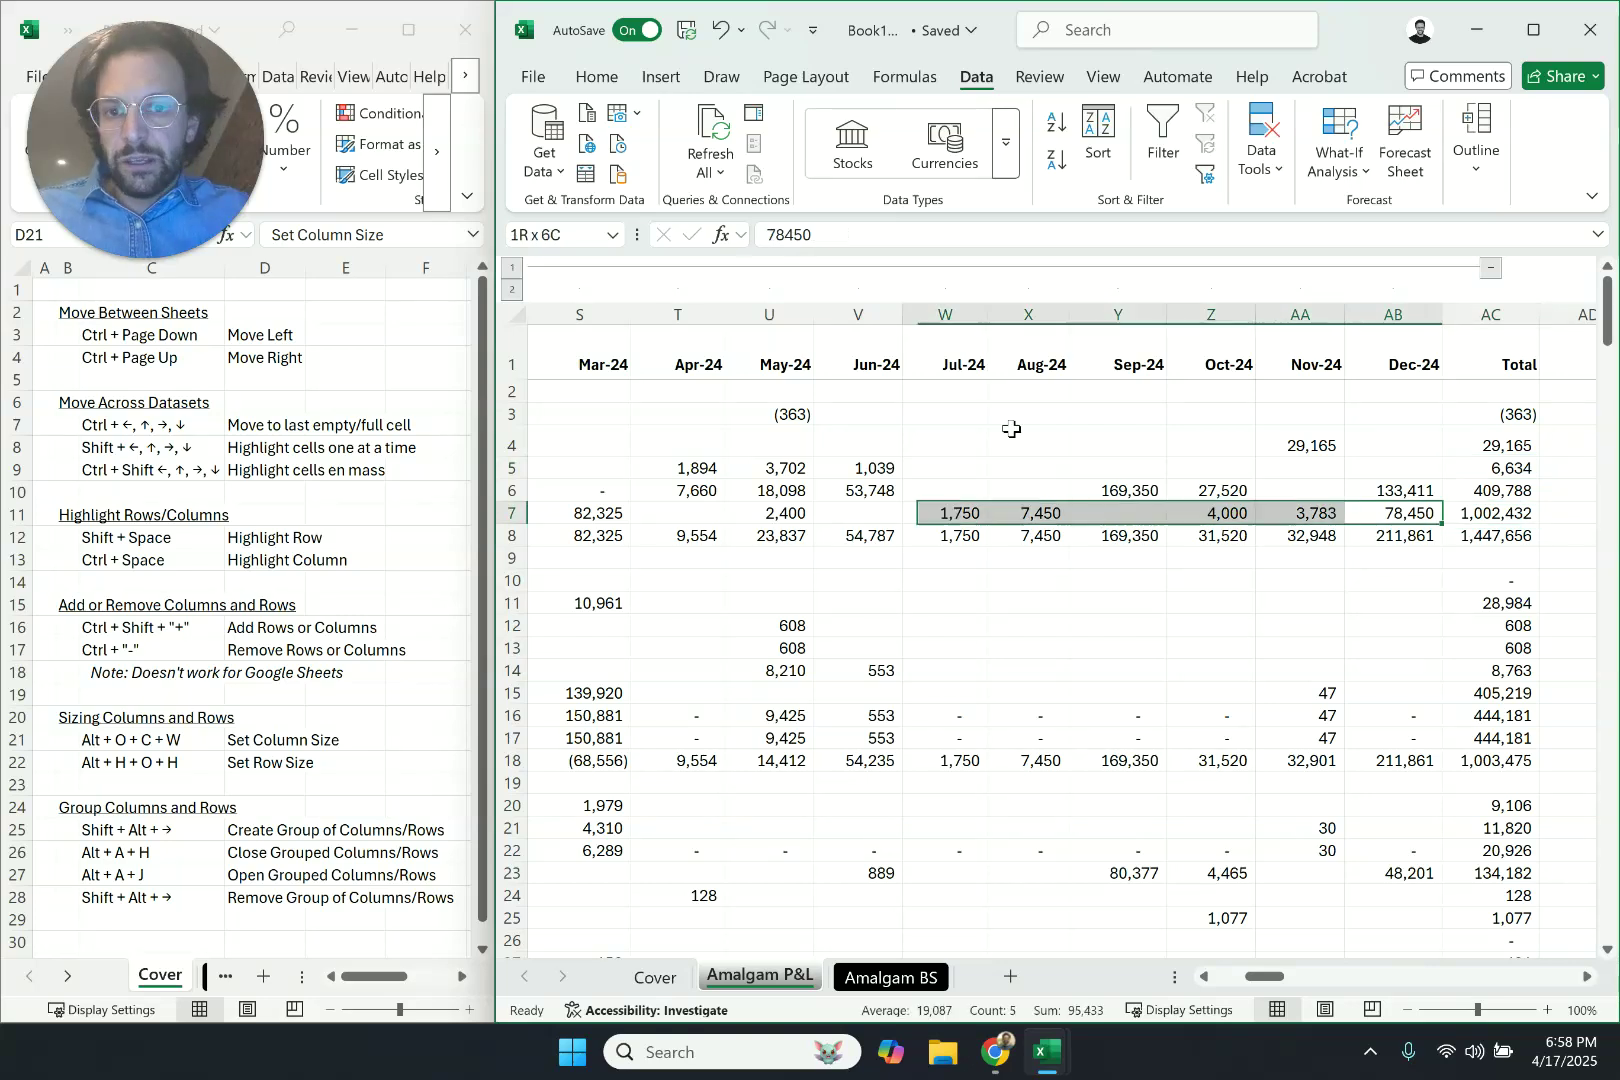
key("shift+Left")
key("shift+Left")
key("shift+Left")
key("shift+Left")
key("shift+Left")
key("shift+Left")
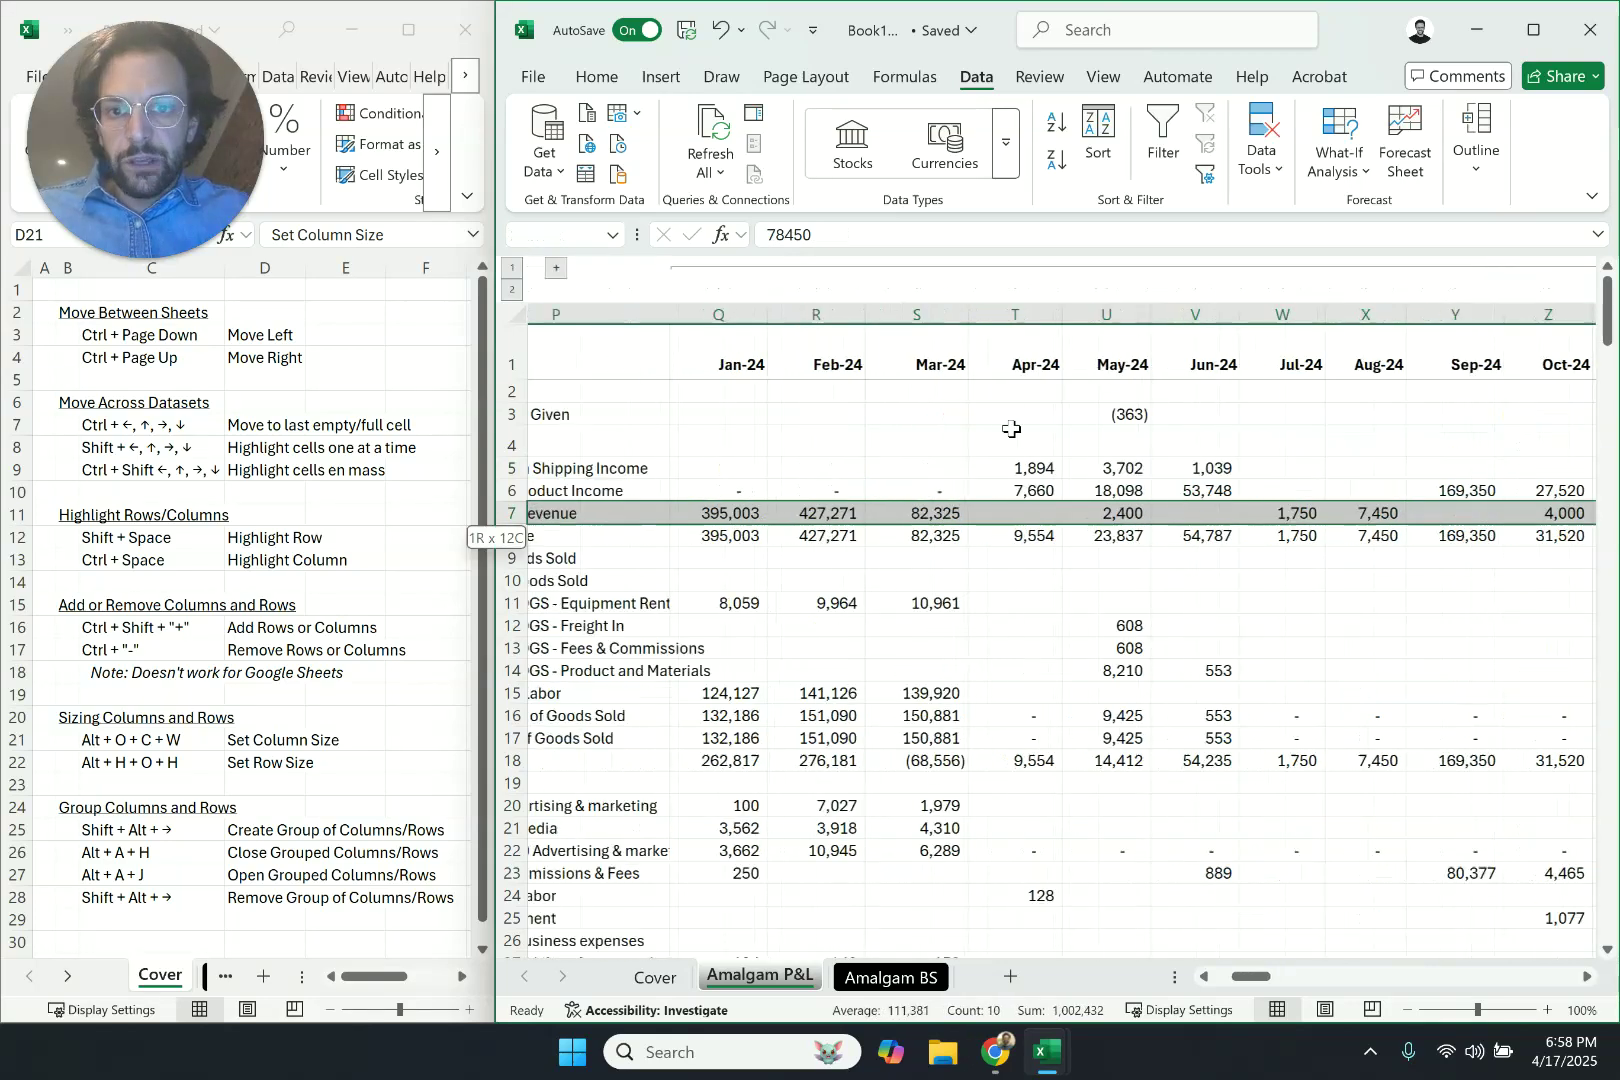
key("ctrl+space")
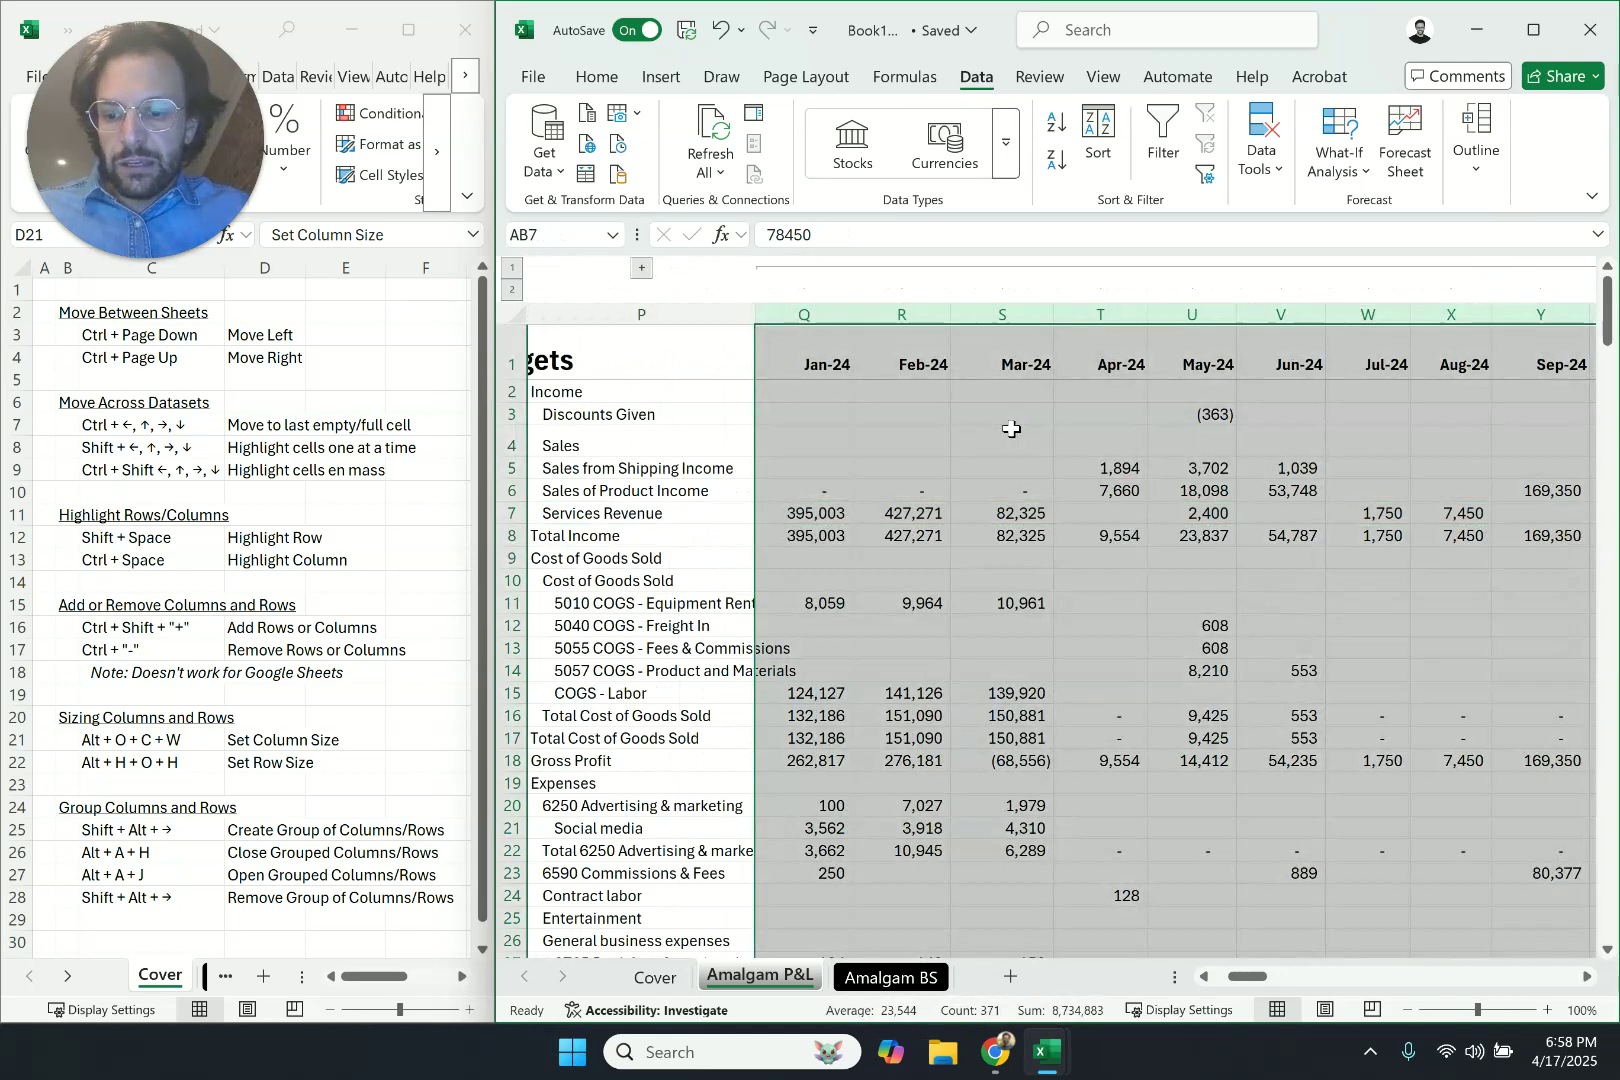
key("alt")
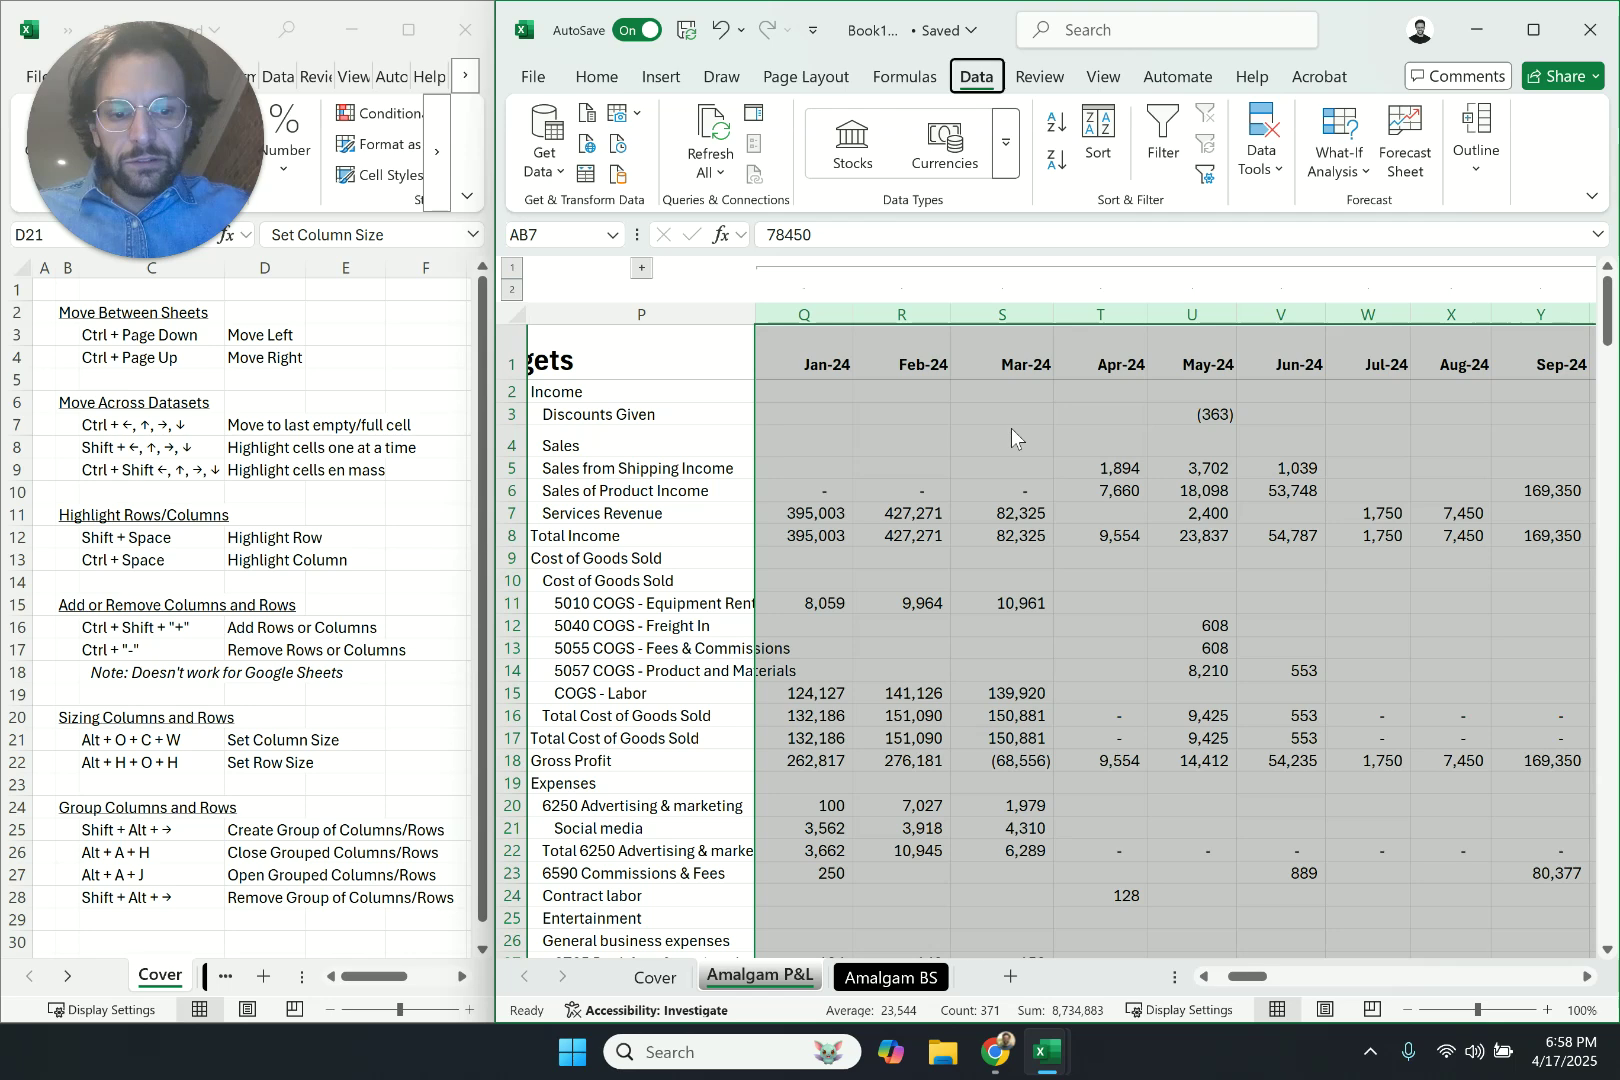
key("a")
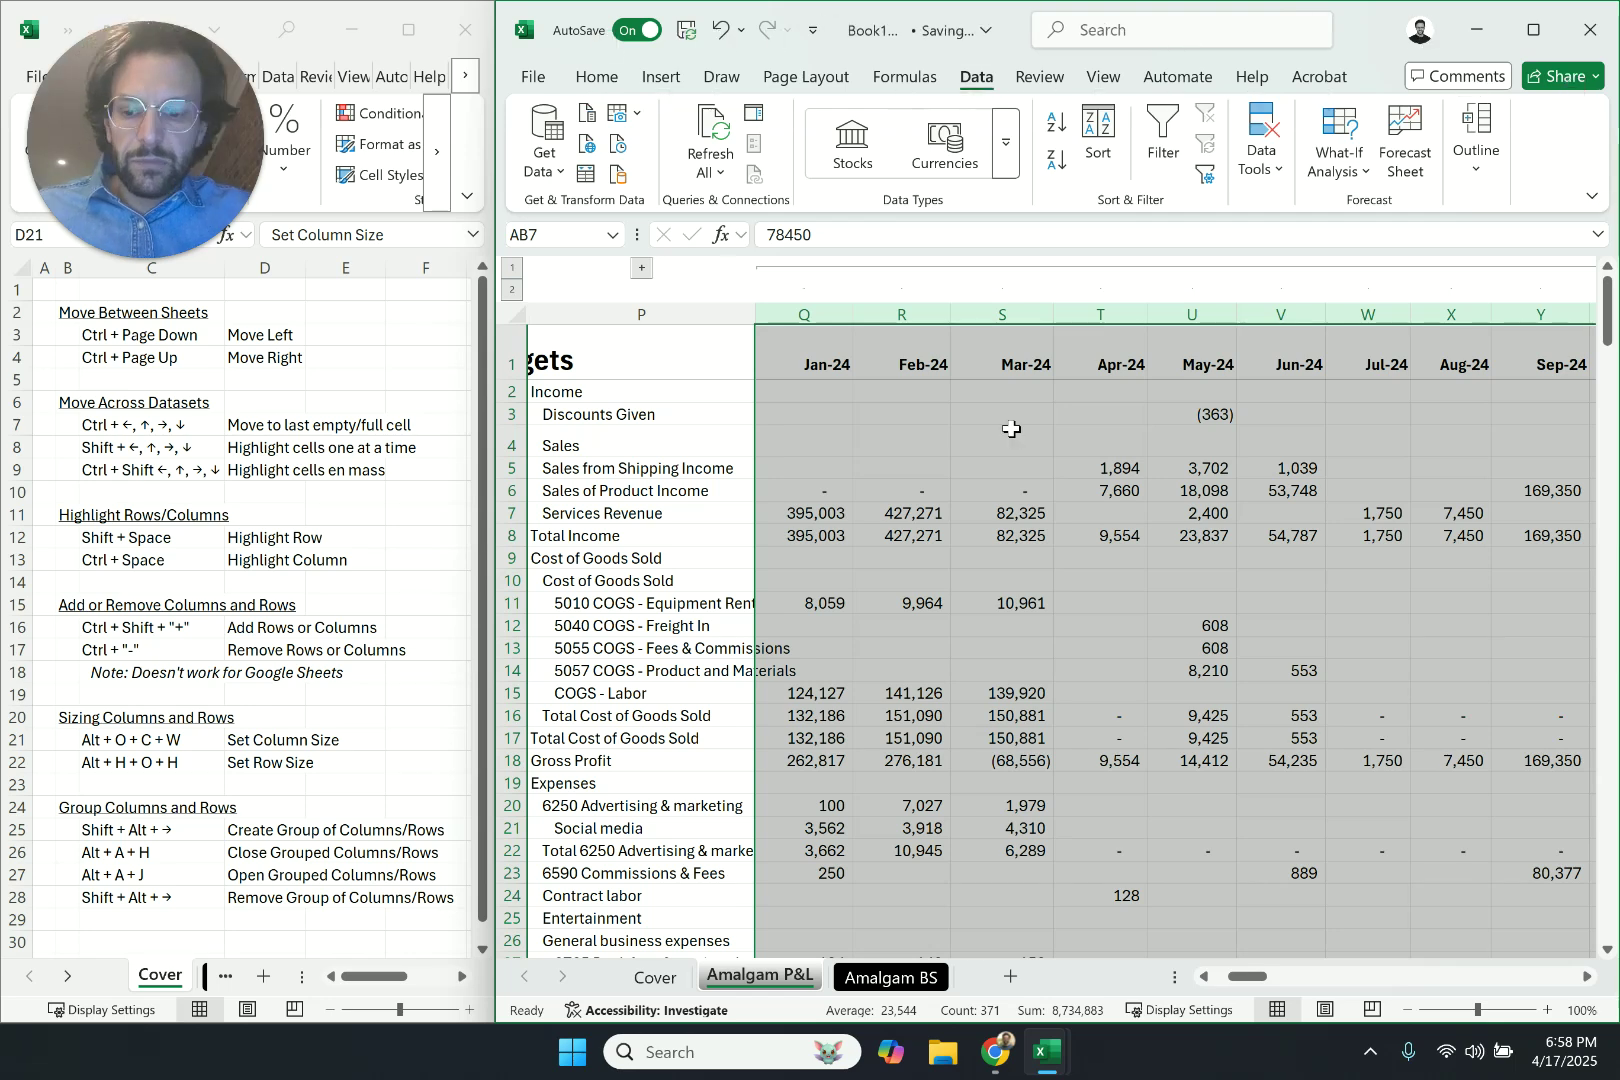
key("shift+alt+Right")
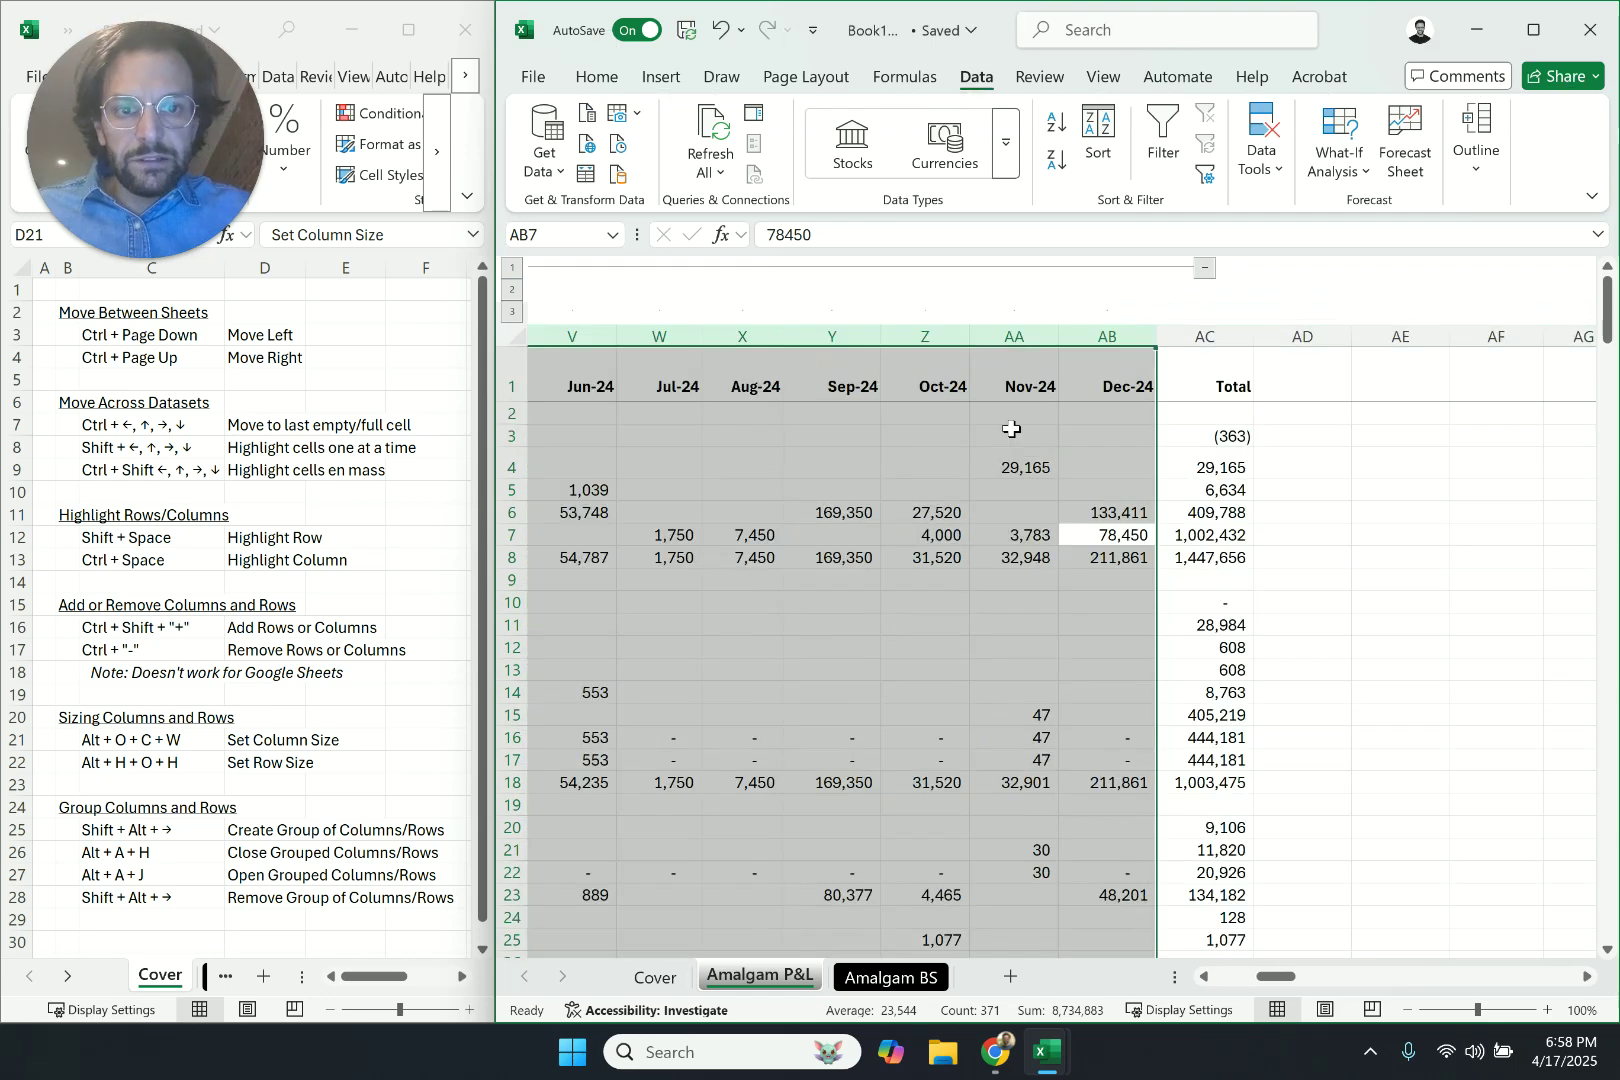
key("Down")
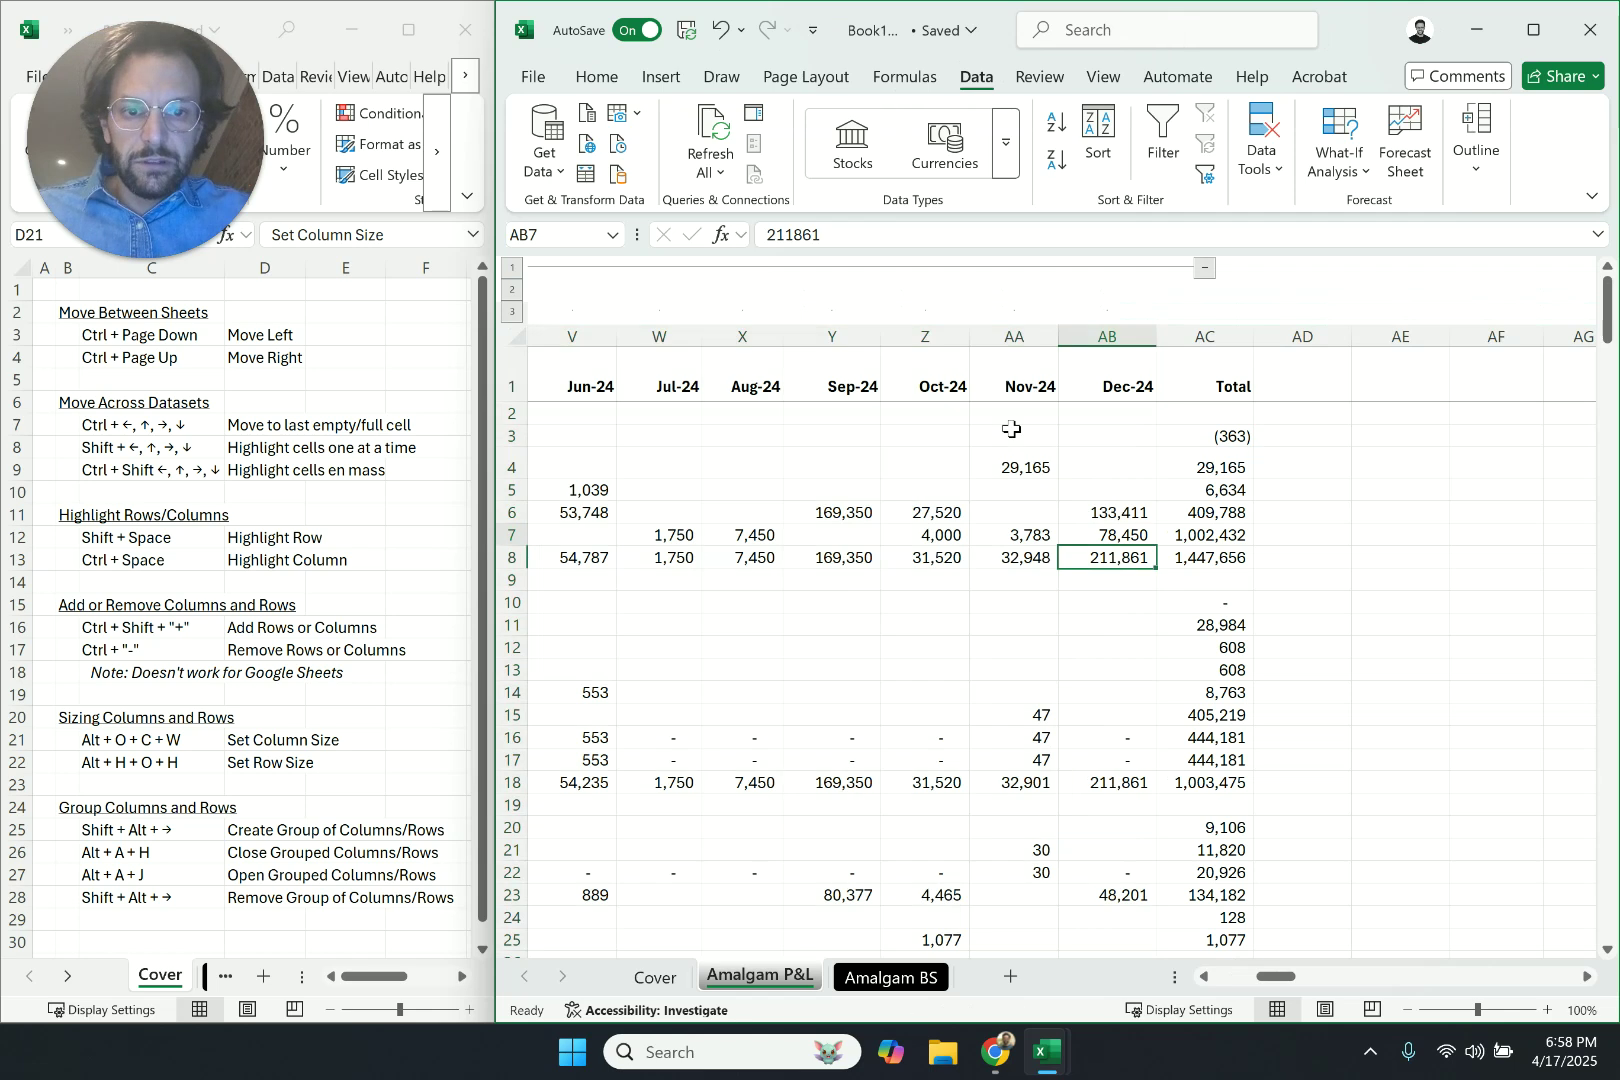
key("Up")
key("ctrl+shift+Left")
key("ctrl+shift+Left")
key("ctrl+shift+Left")
key("ctrl+shift+Left")
key("ctrl+shift+Left")
key("ctrl+shift+Left")
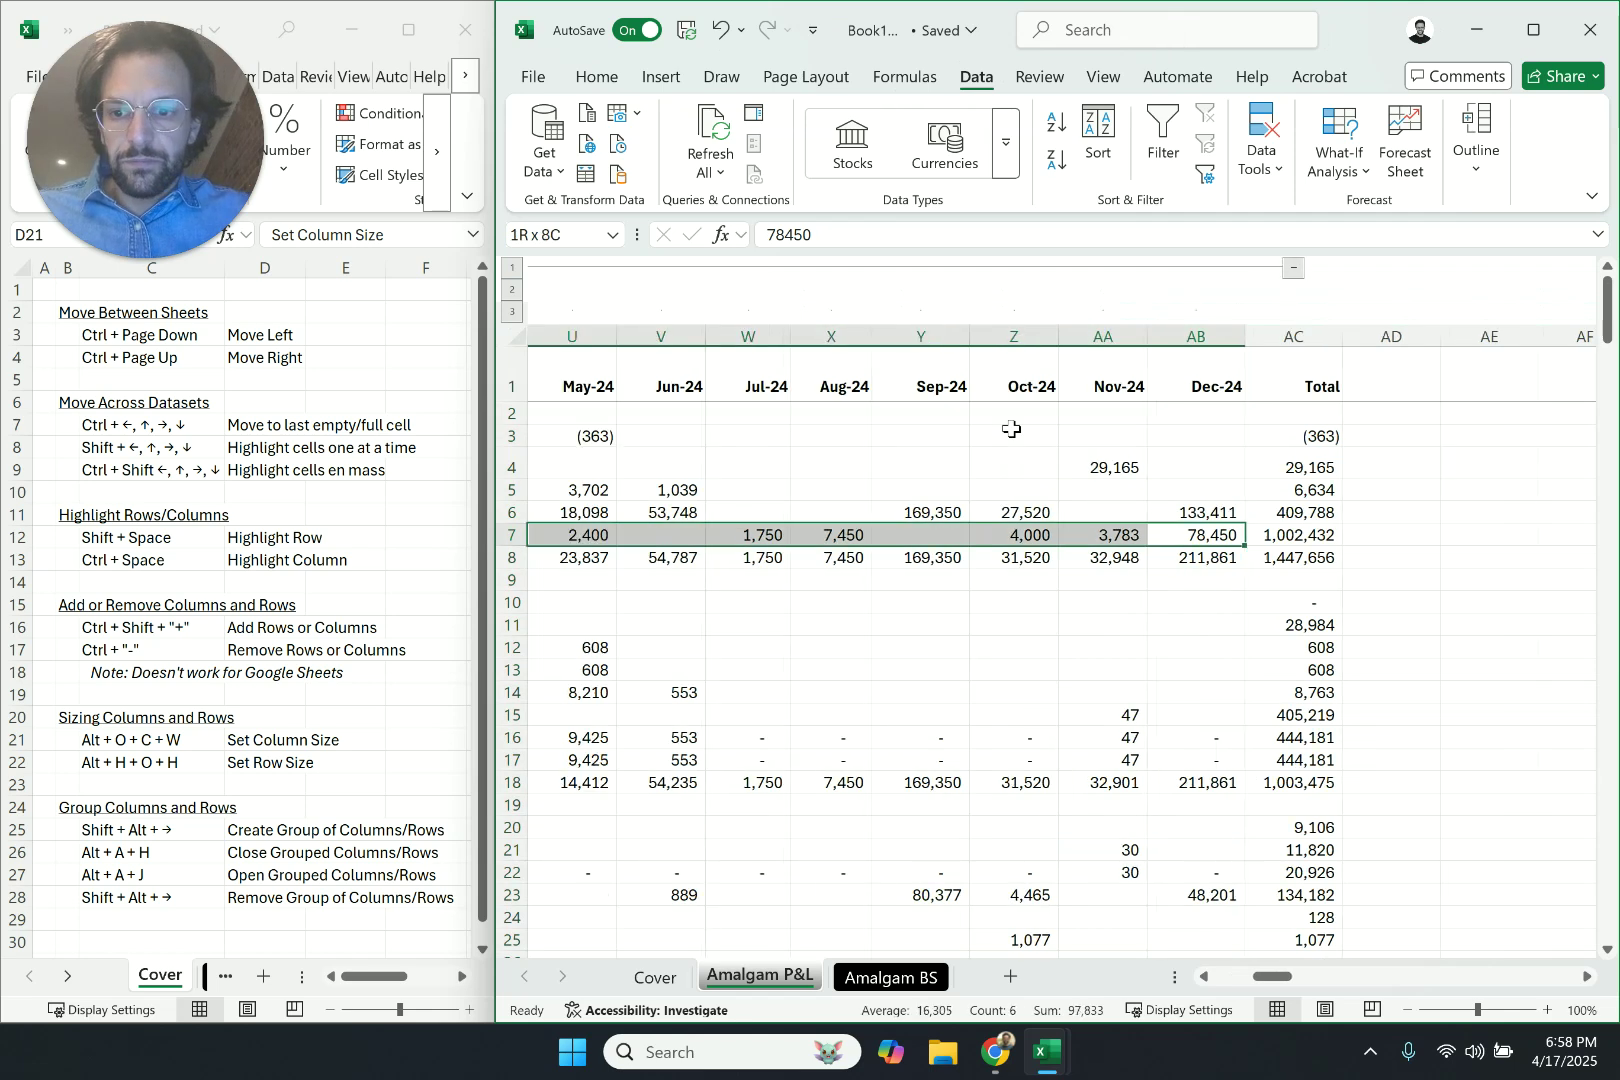
key("shift+Left")
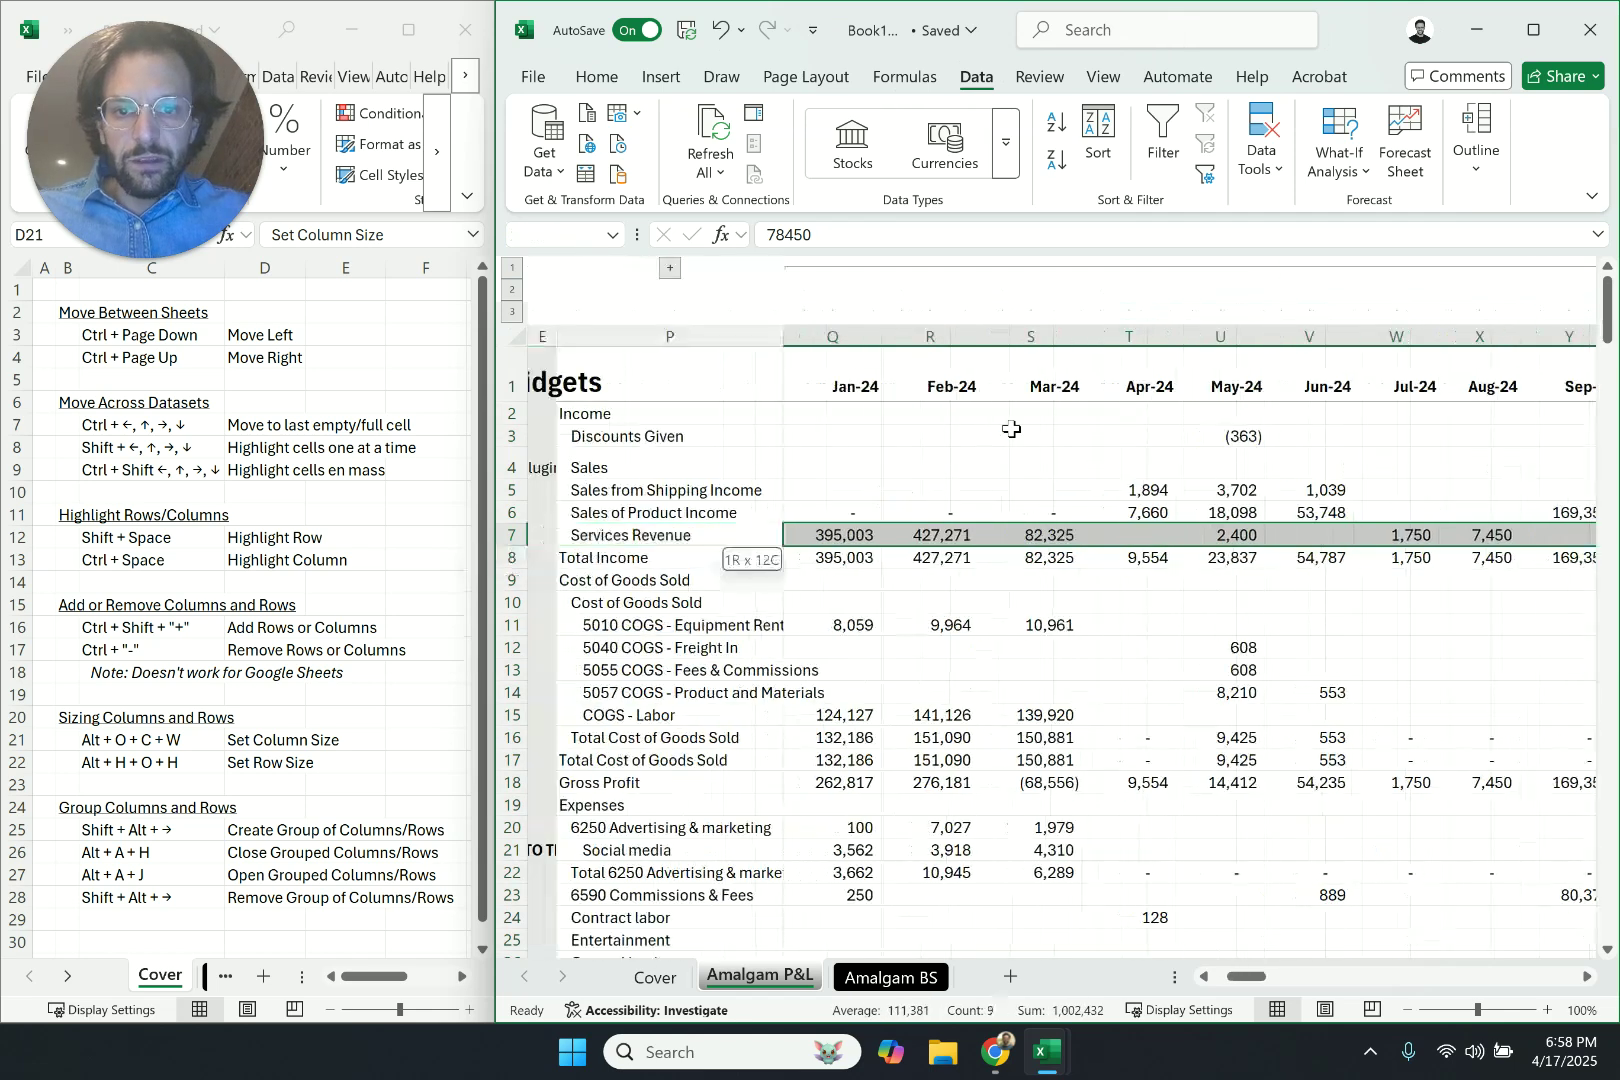
key("shift+space")
key("alt")
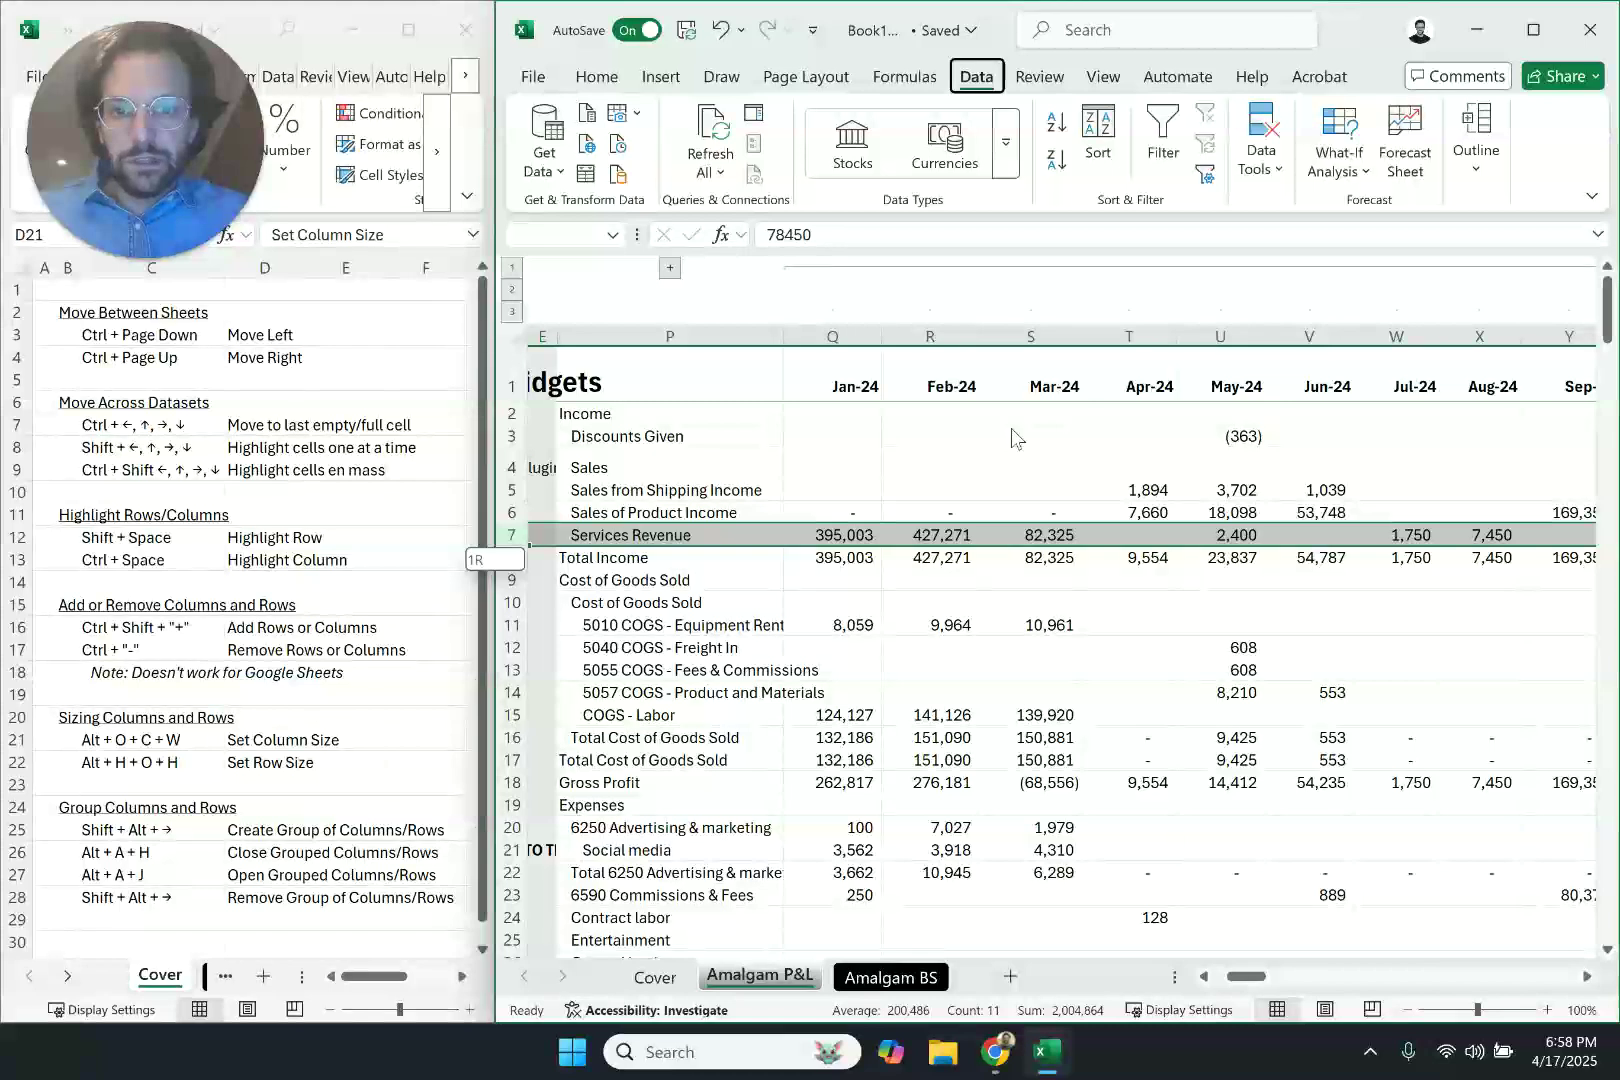
key("a")
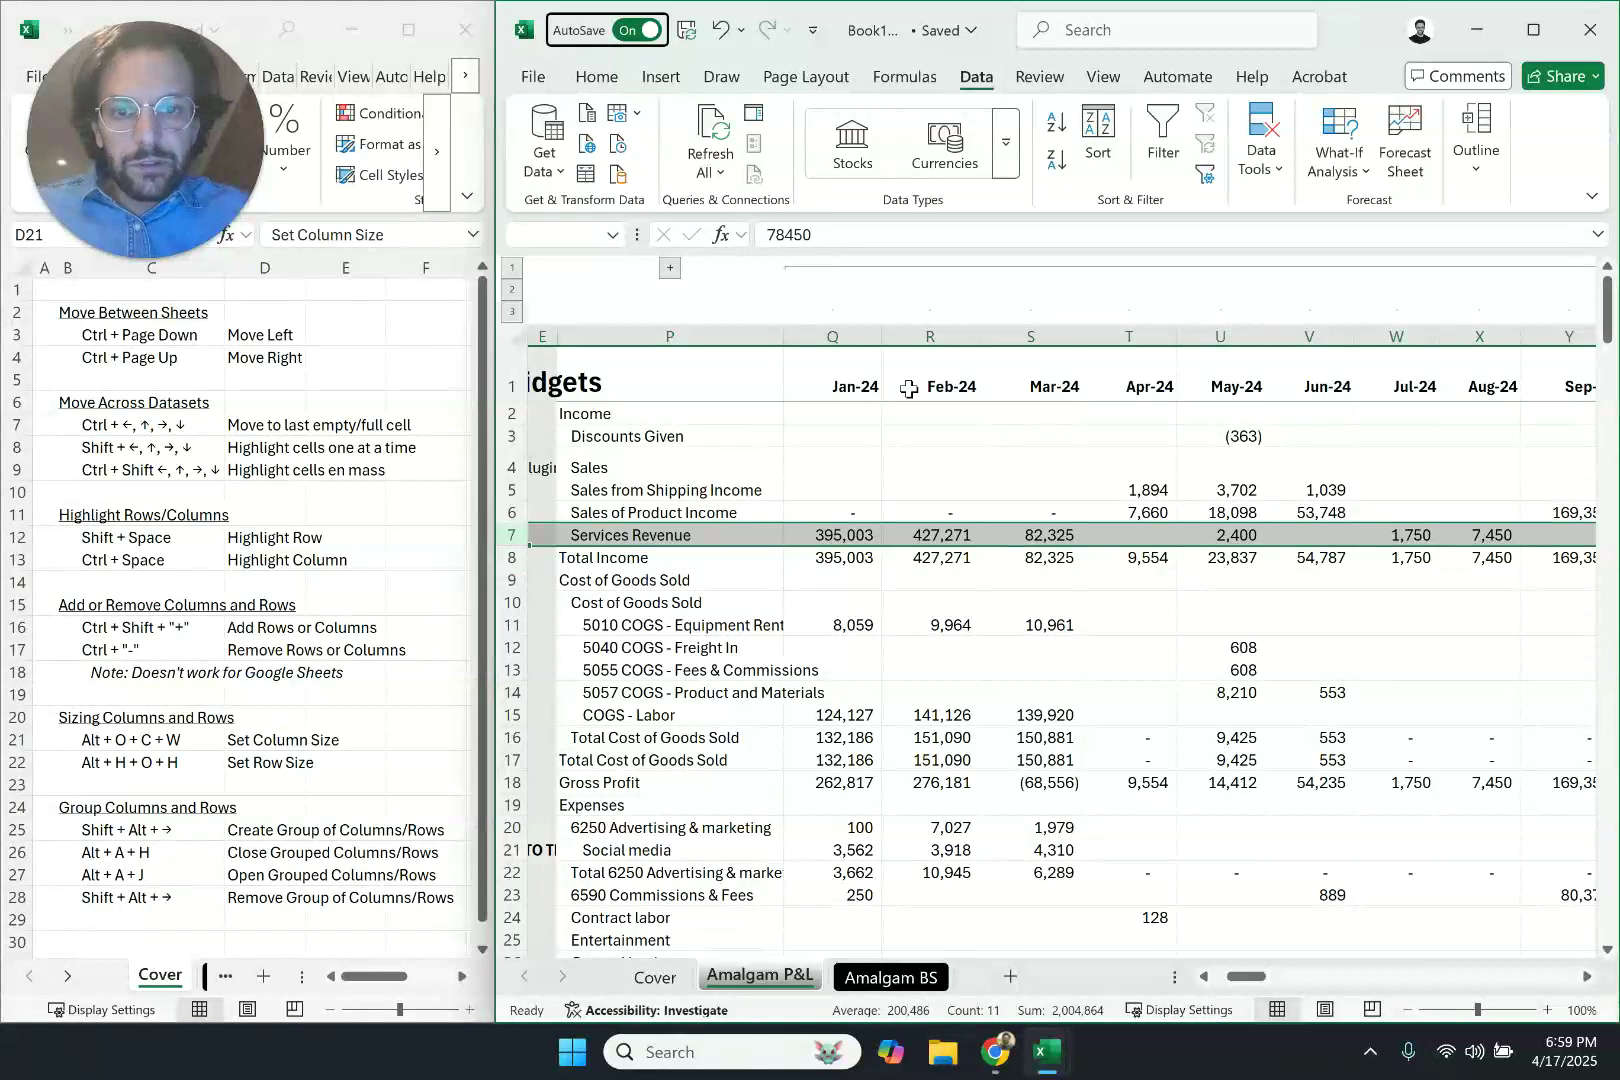
Select the Jan-24 through Dec-24 columns starting from Q1 and remove all of their grouping levels
left_click(826, 366)
key("alt")
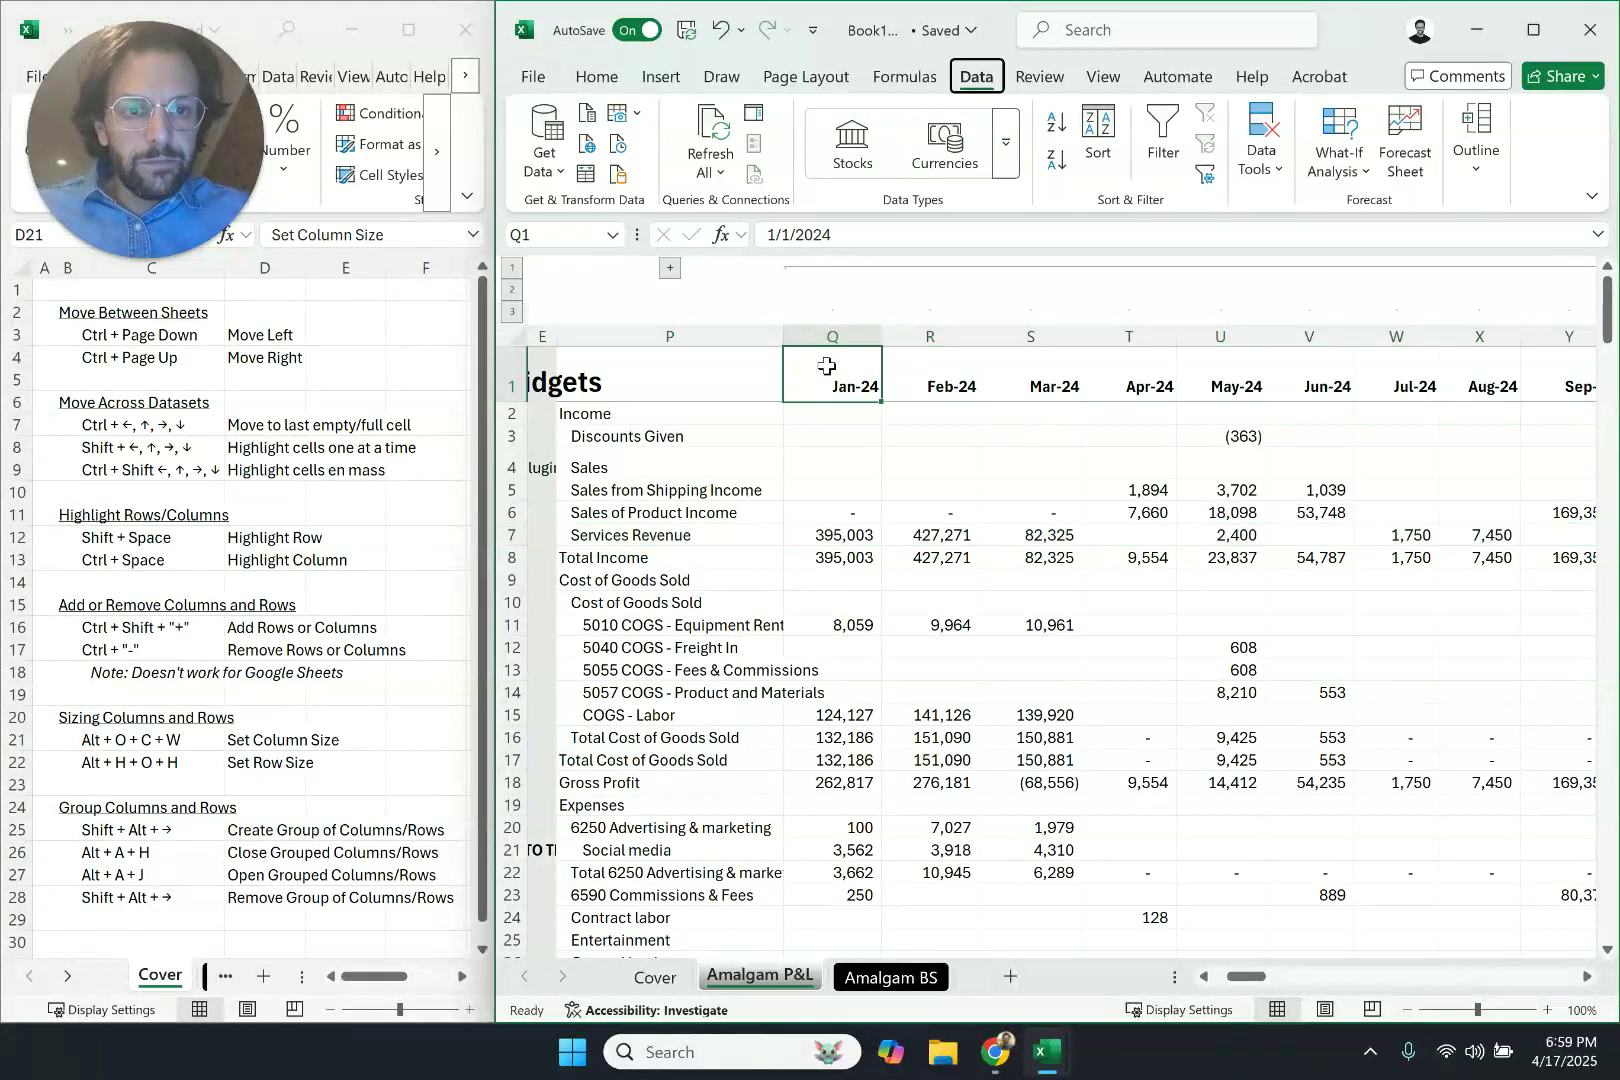
key("Left")
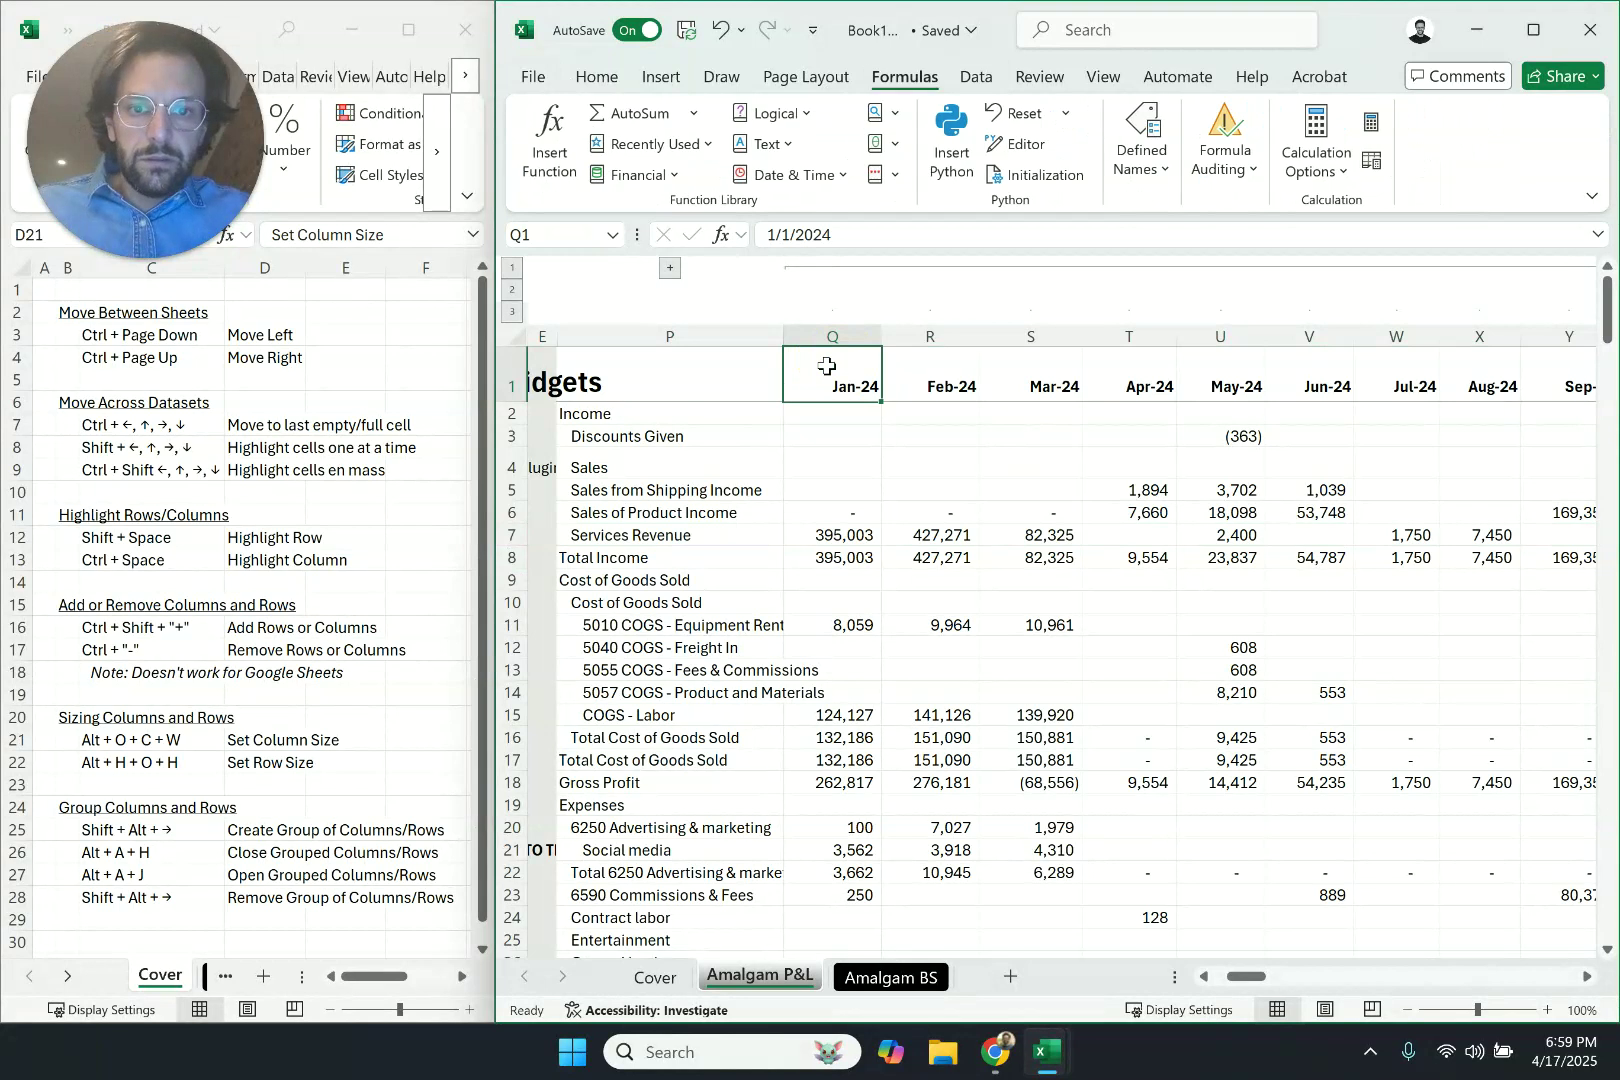
key("ctrl+shift+Right")
key("ctrl+shift+Down")
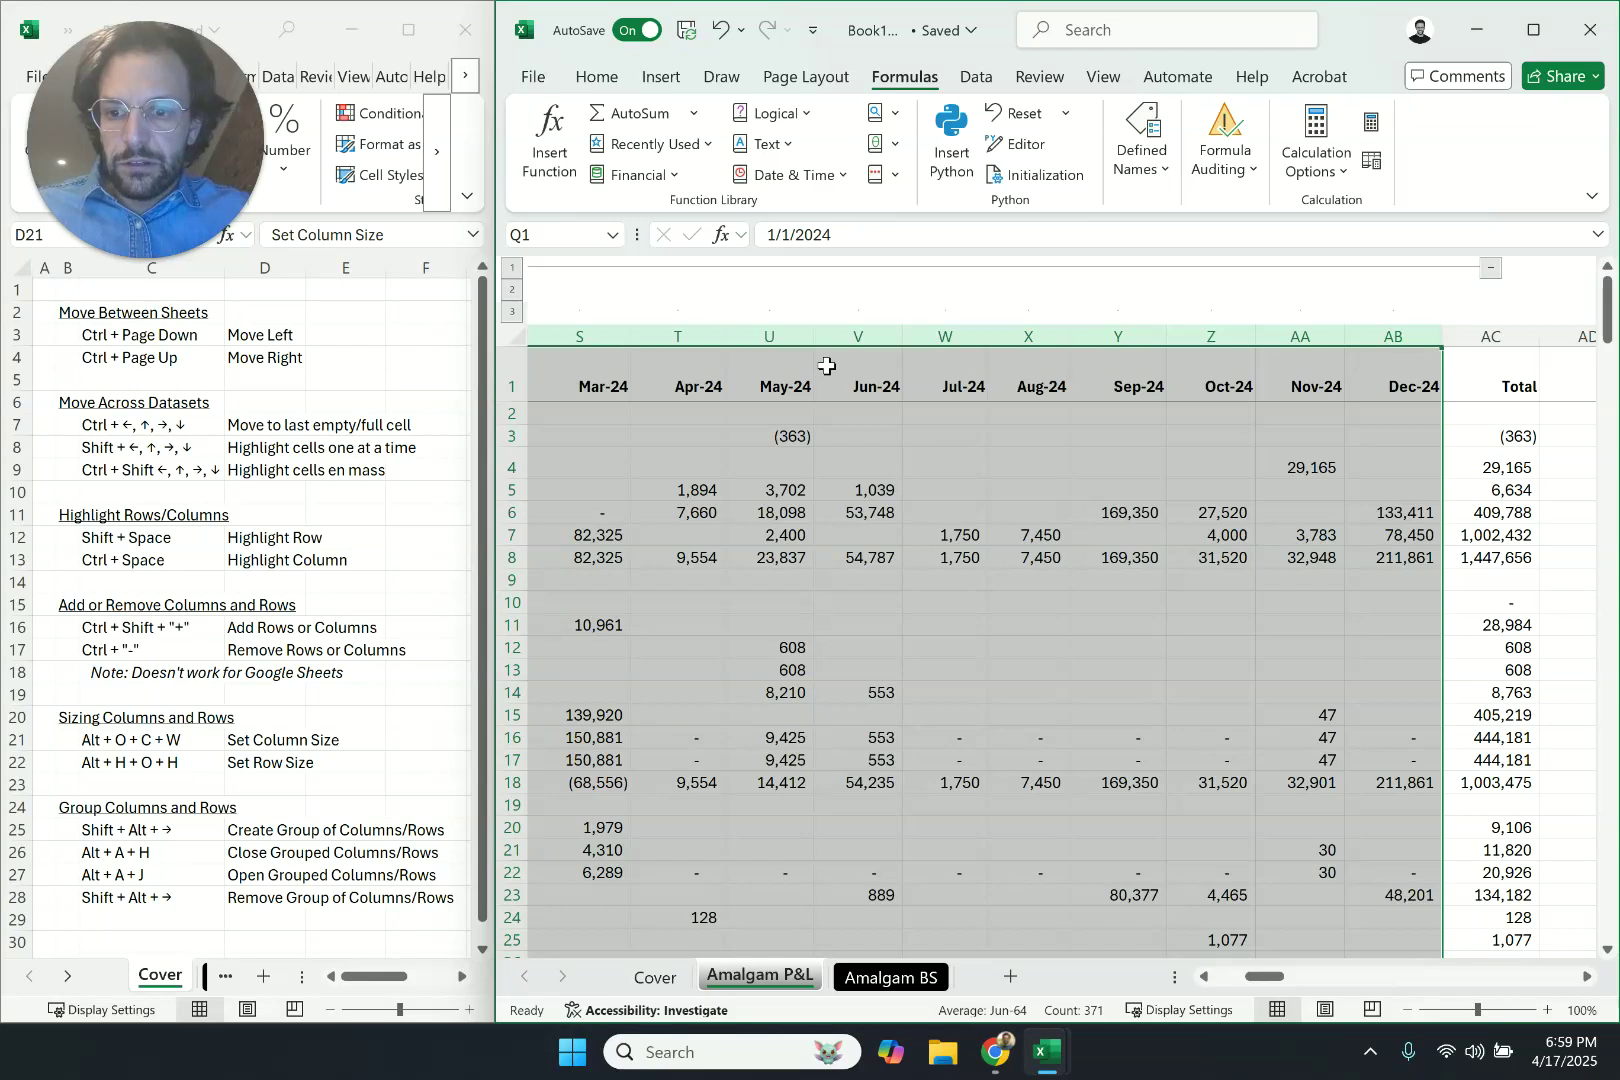
key("shift+alt+Left")
key("shift+alt+Right")
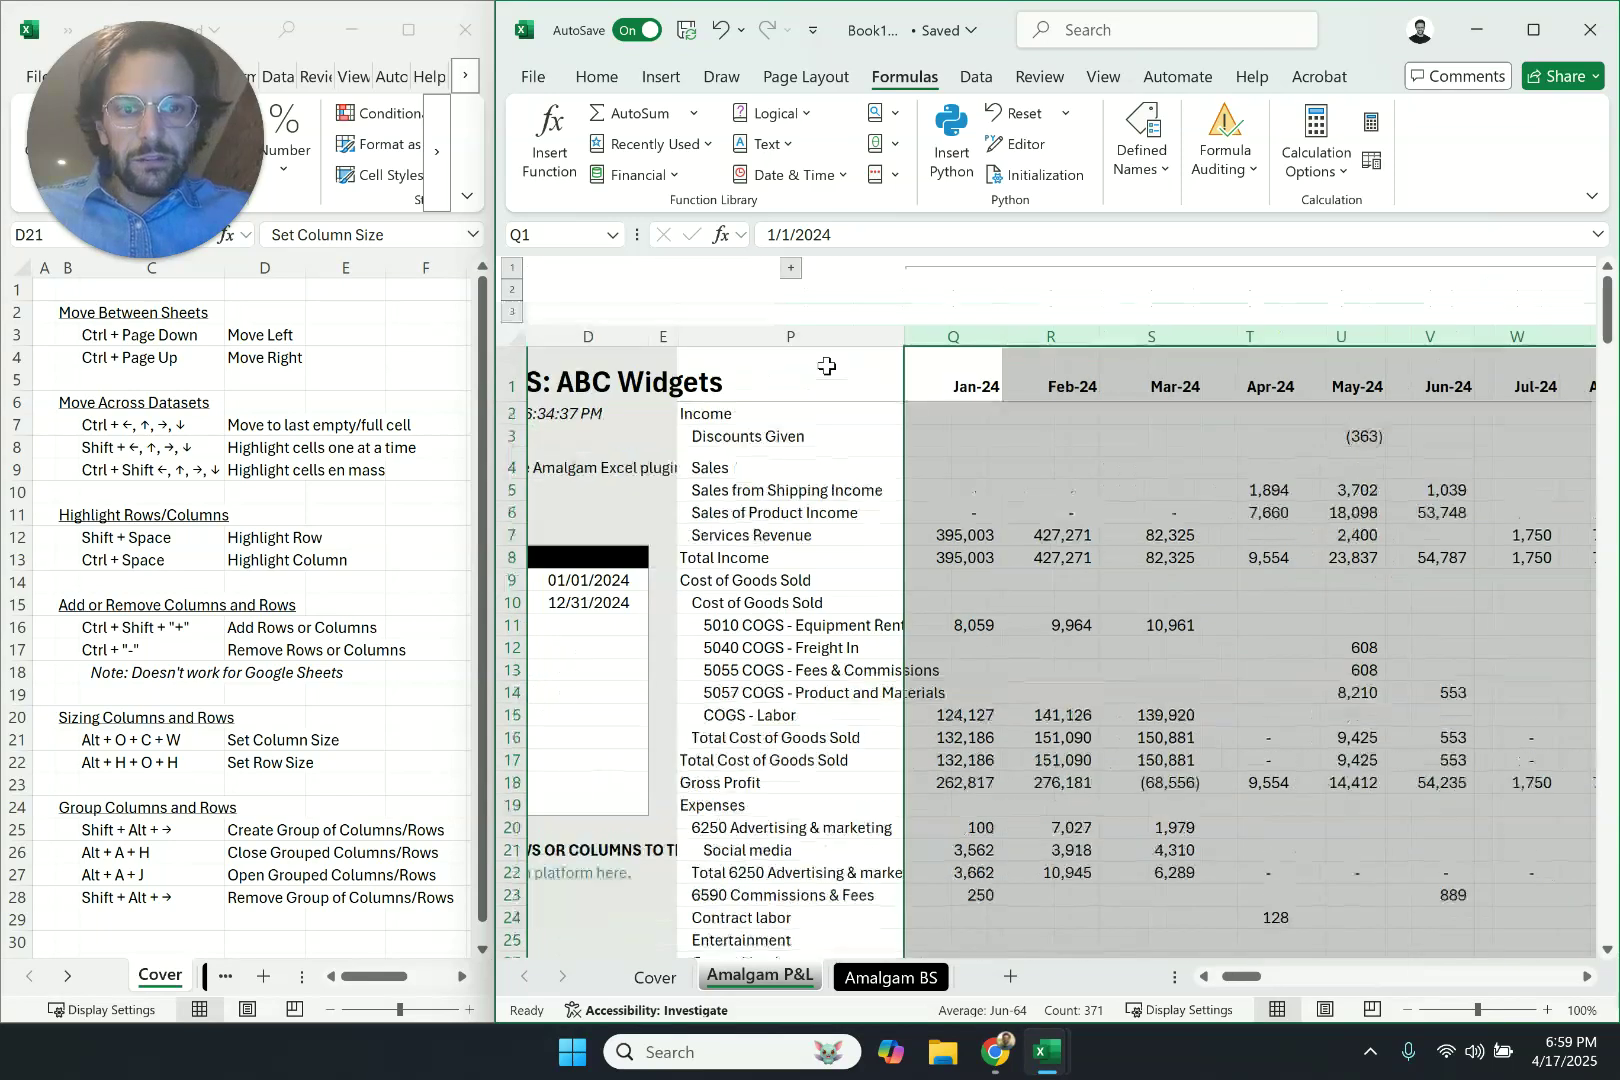
key("shift+alt+Left")
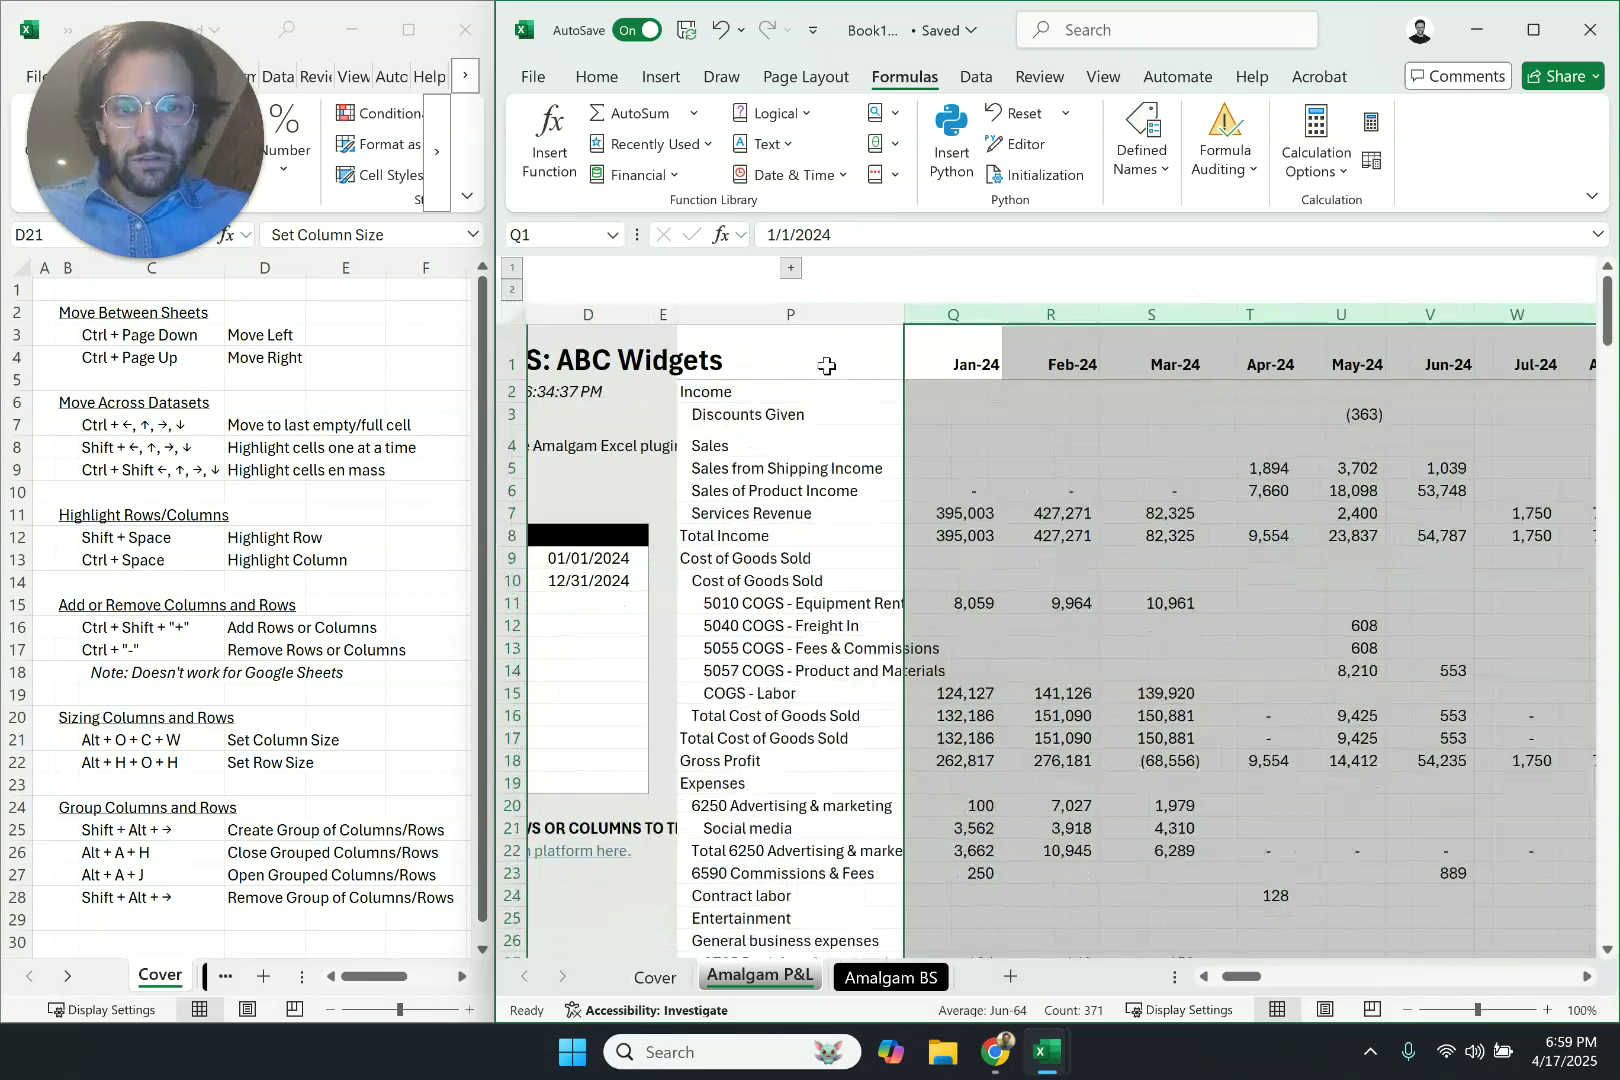
key("shift+alt+Right")
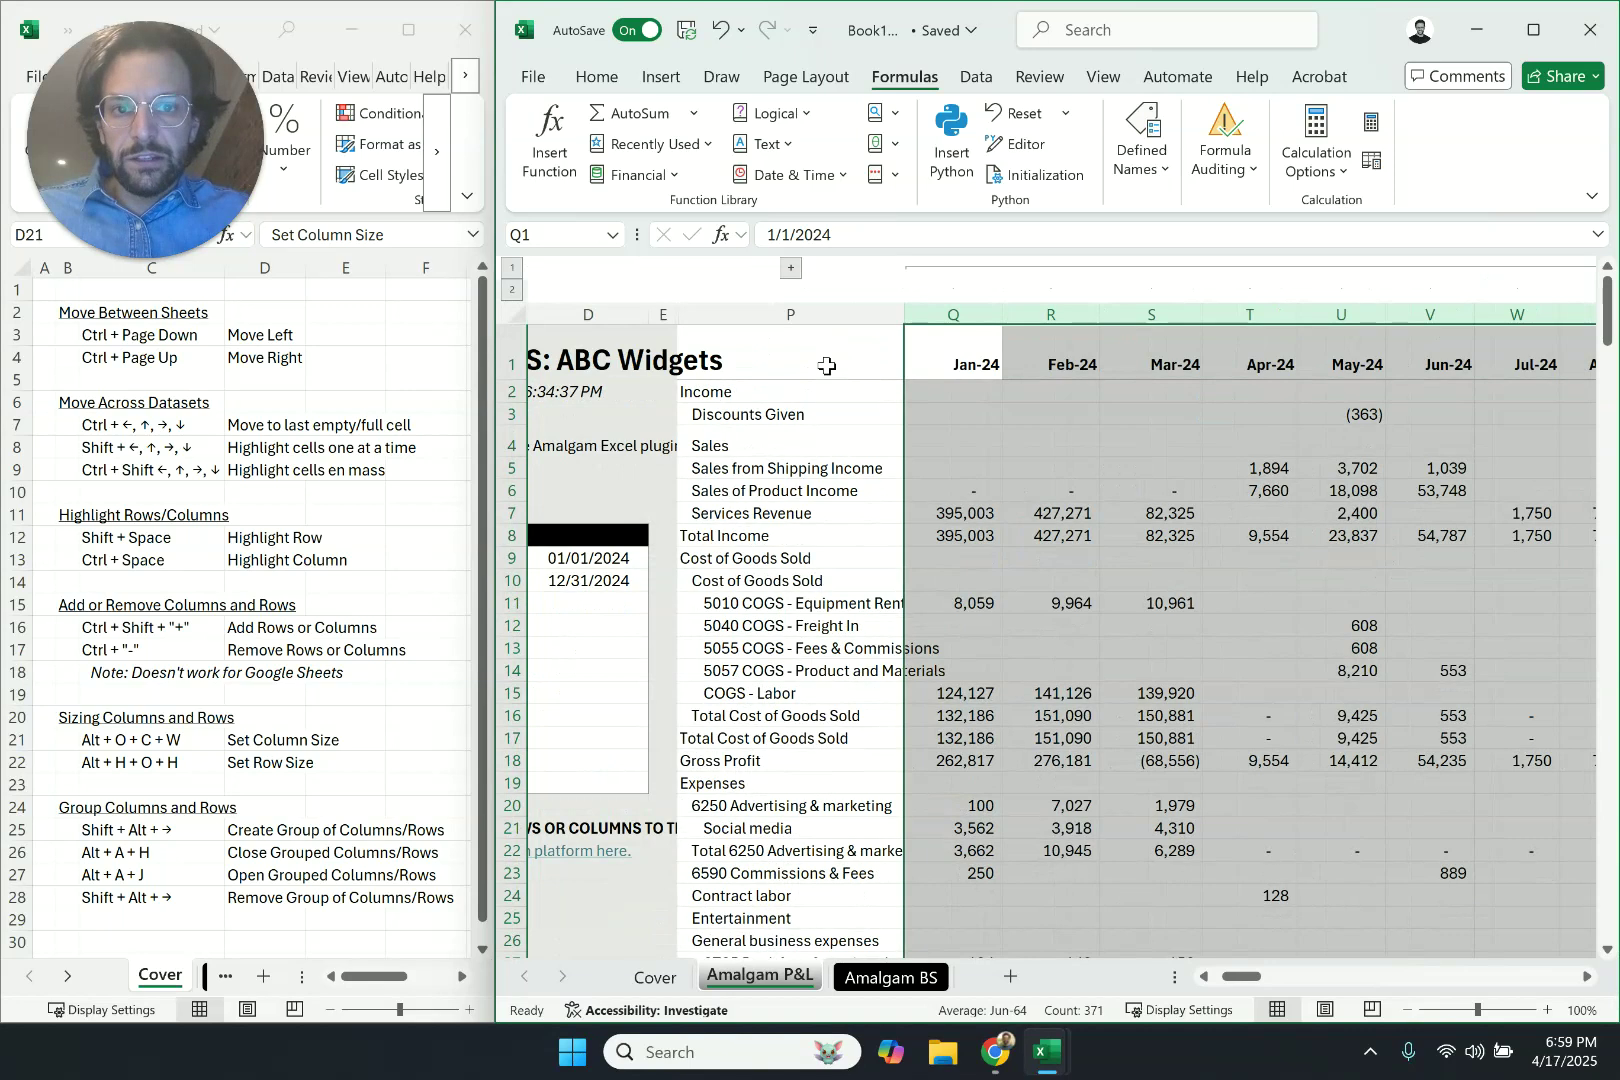
key("shift+alt+Left")
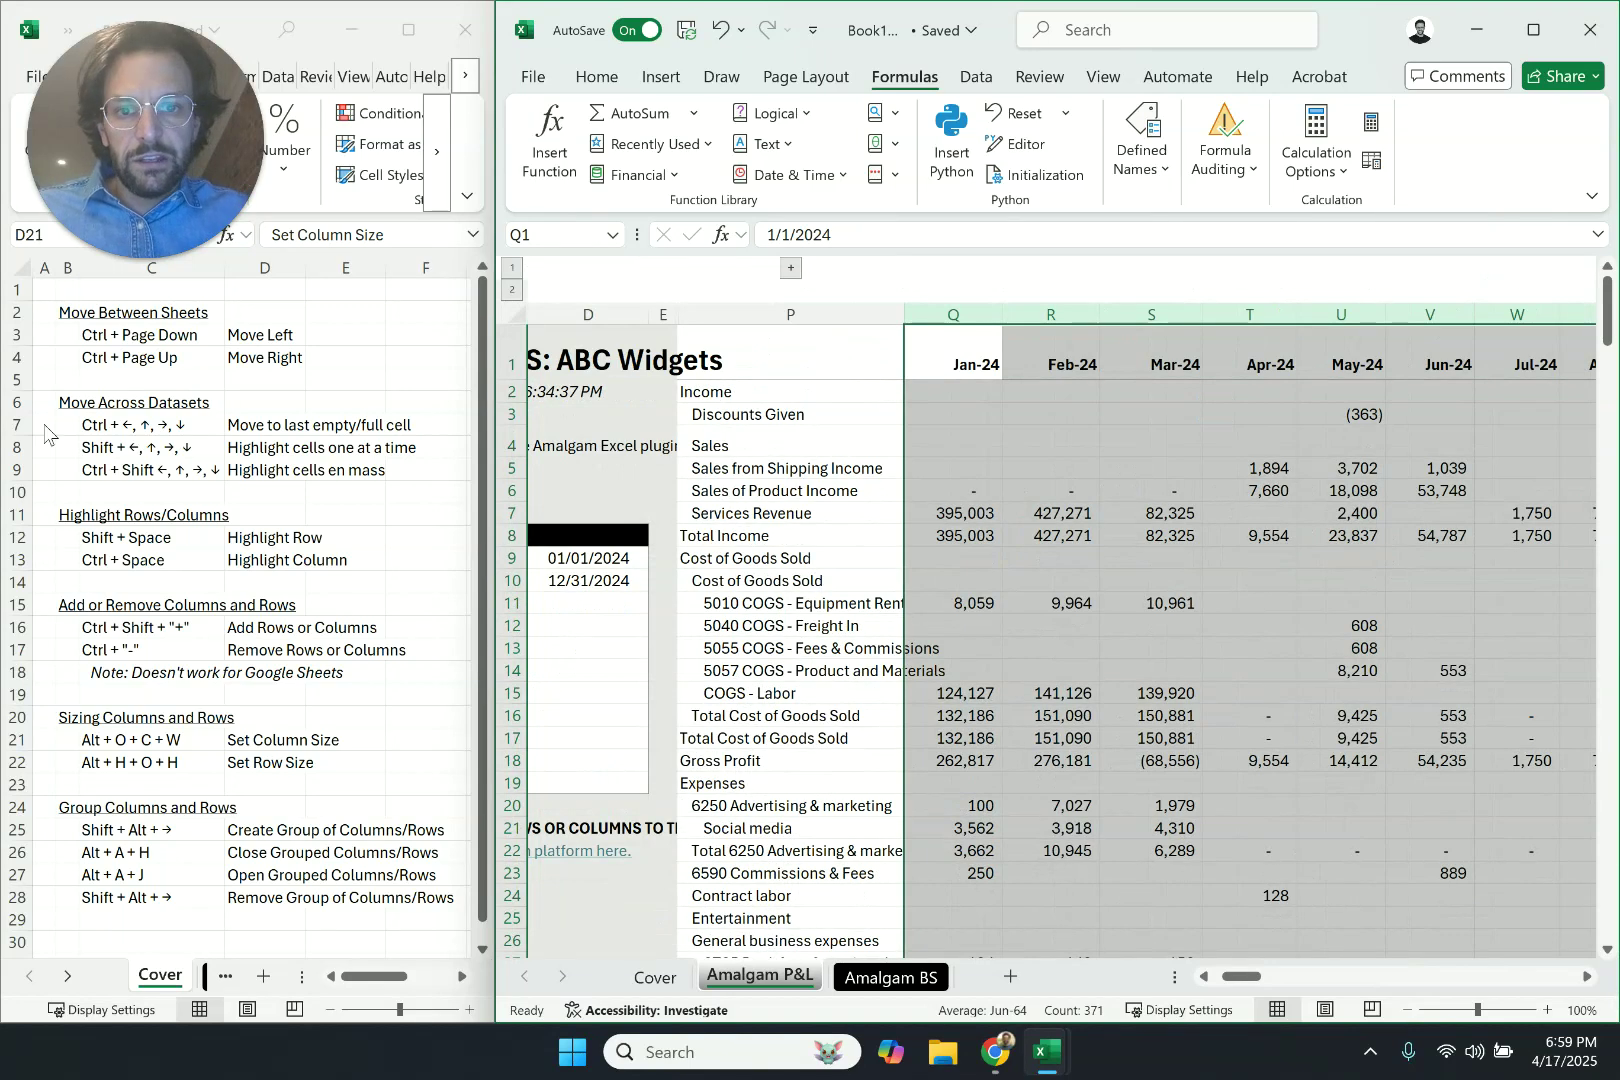
Correct the Remove Group shortcut in C28 of the shortcut list to "Shift + Alt + ←", checking the arrow symbols in C9
left_click(180, 897)
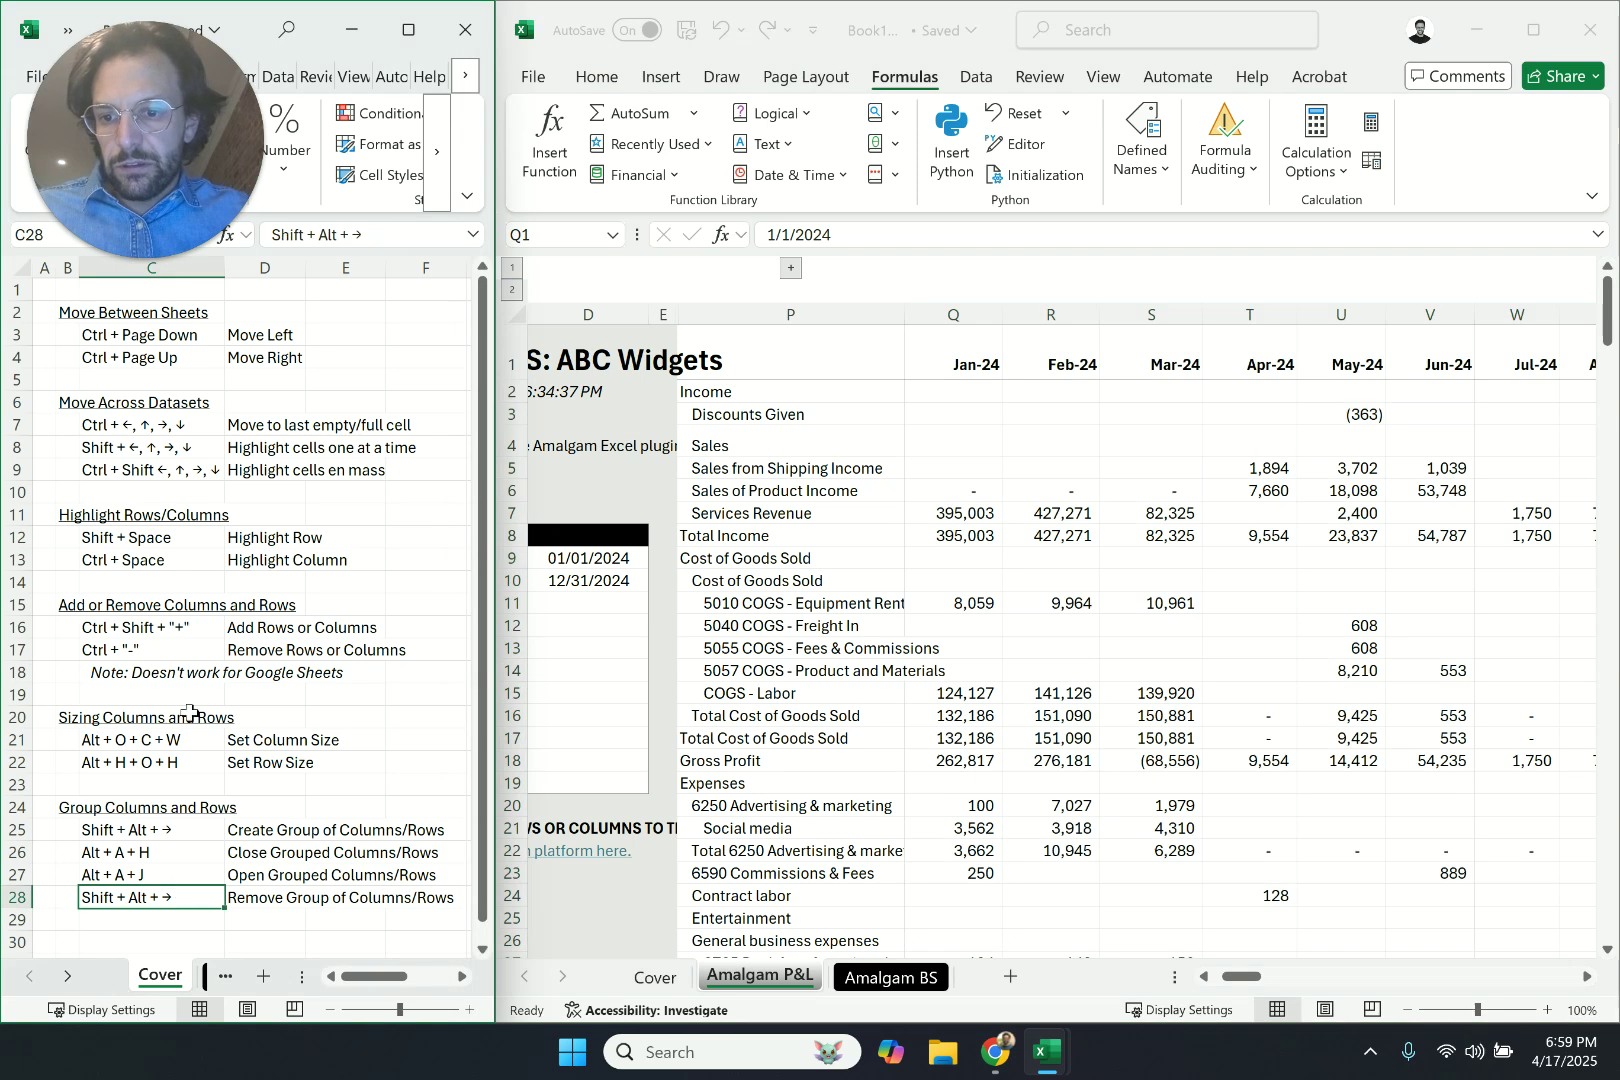
left_click(192, 465)
double_click(192, 465)
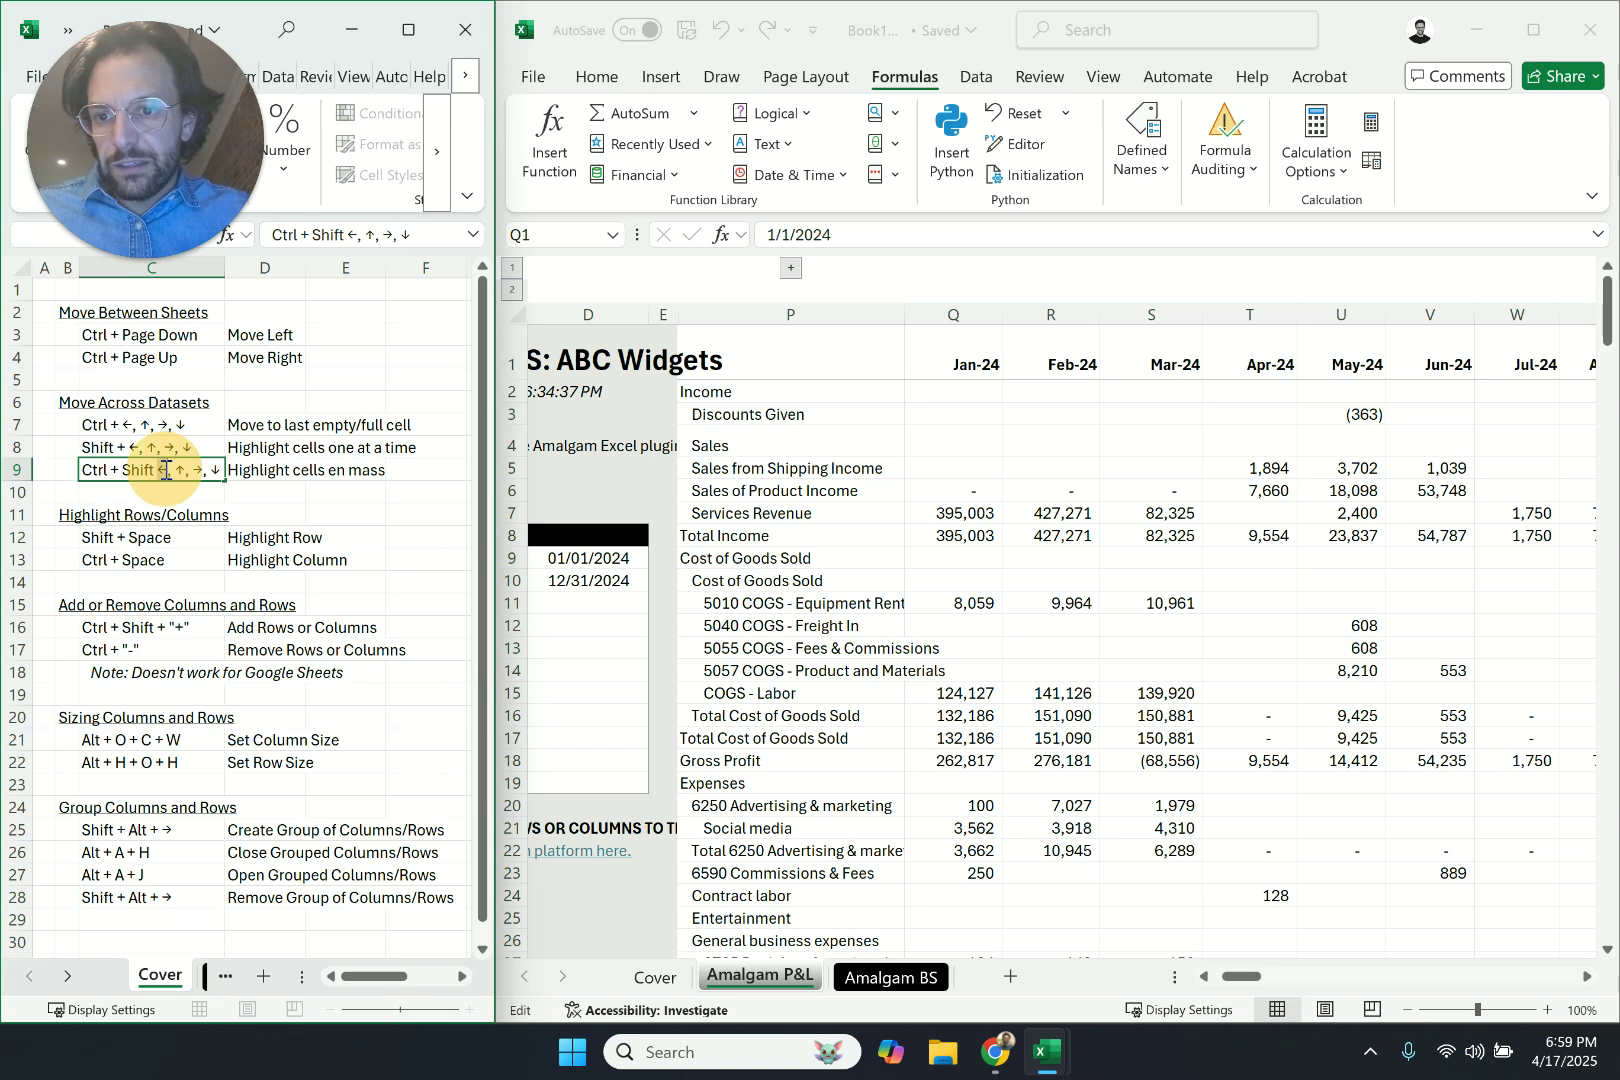
key("Escape")
double_click(177, 897)
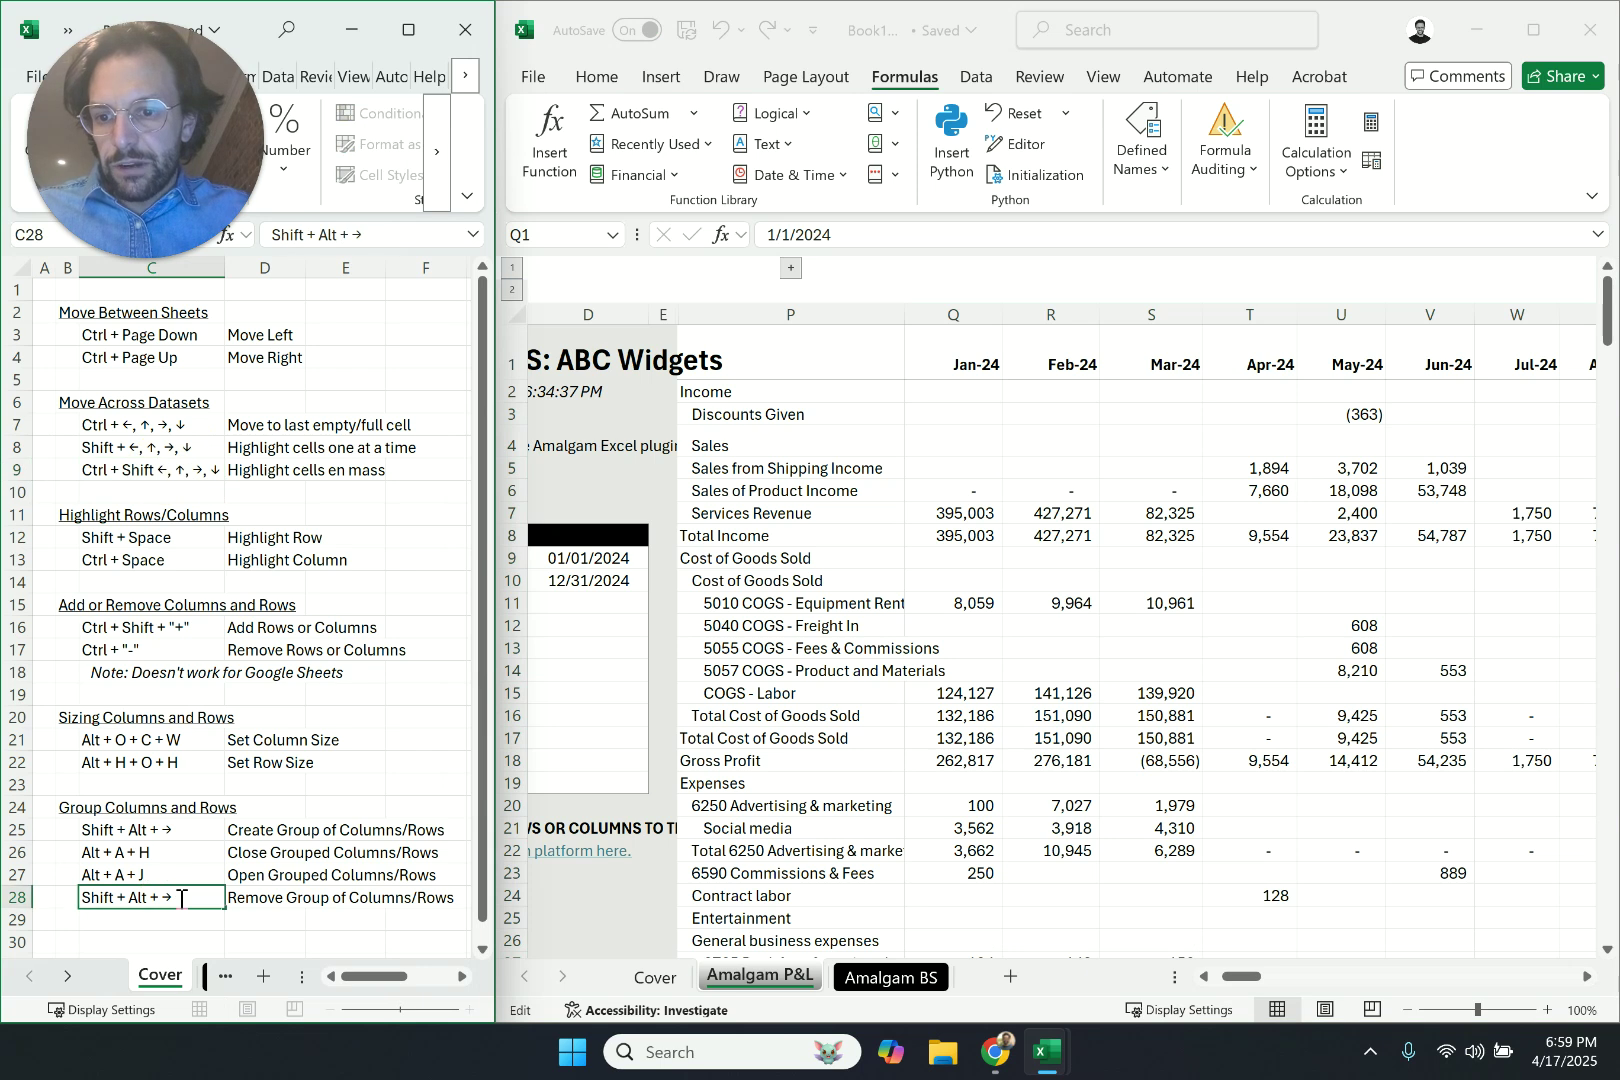
key("BackSpace")
type("←")
key("Return")
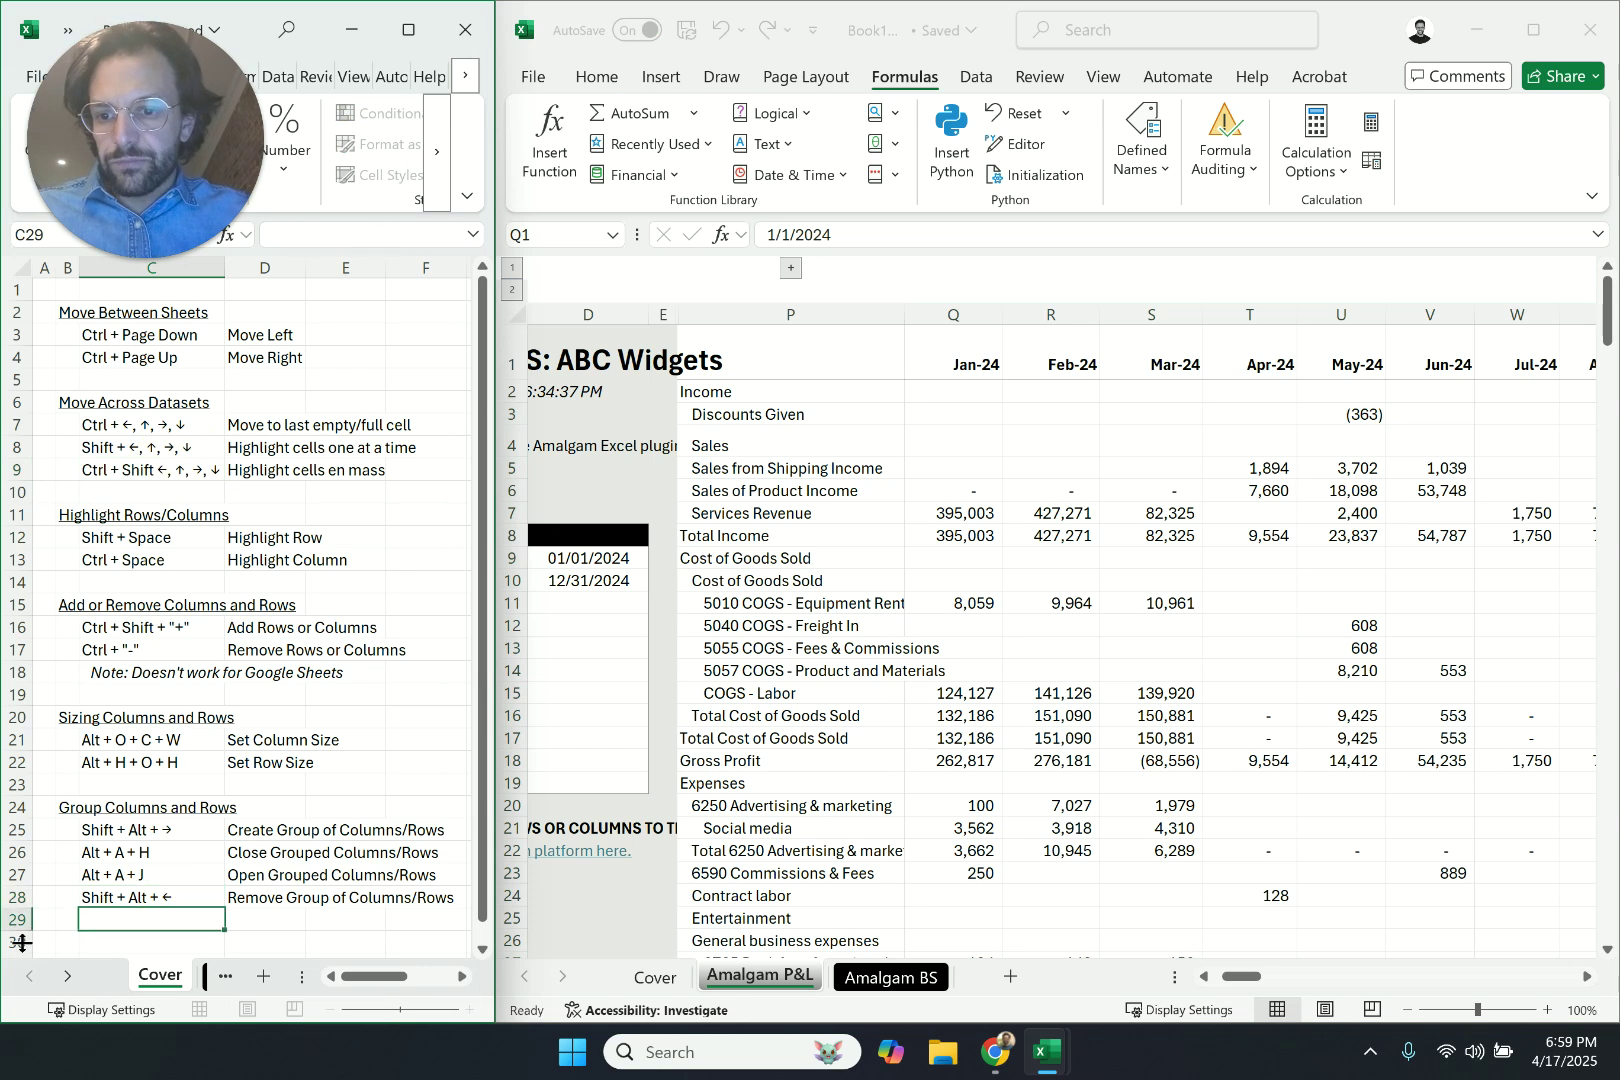
Select the entire Badger Account row (row 33) in the P&L sheet and group it
left_click(889, 613)
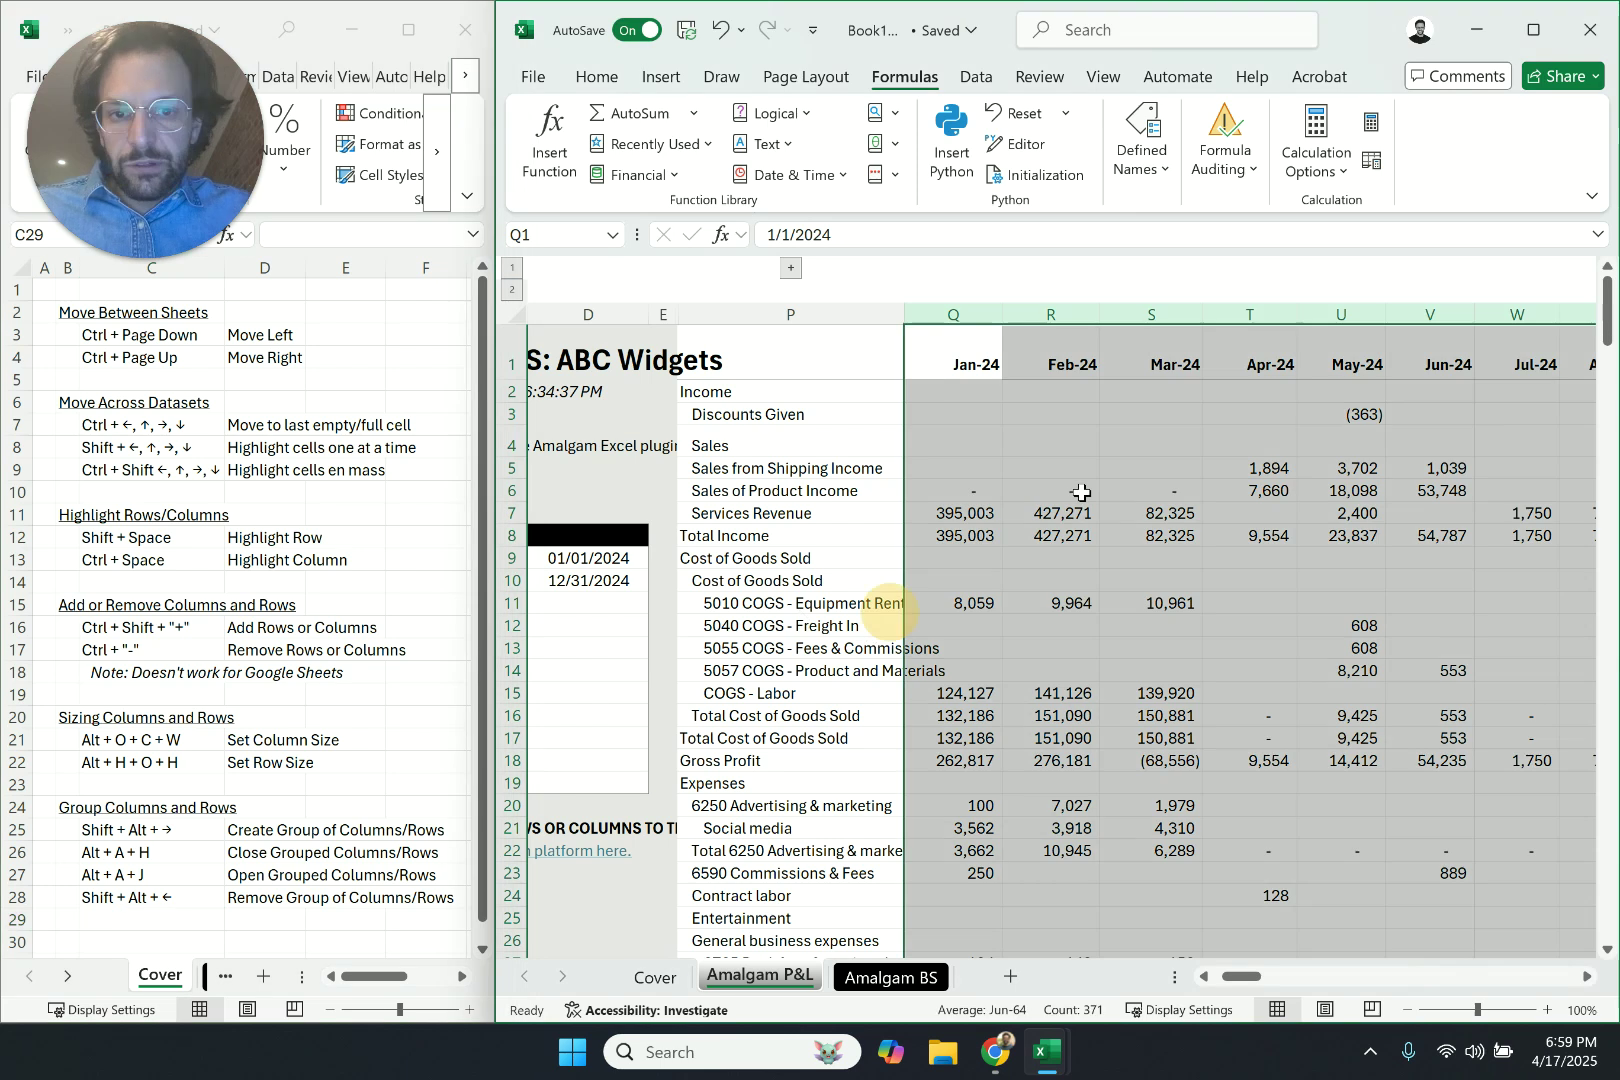
scroll(1087, 528, "down", 6)
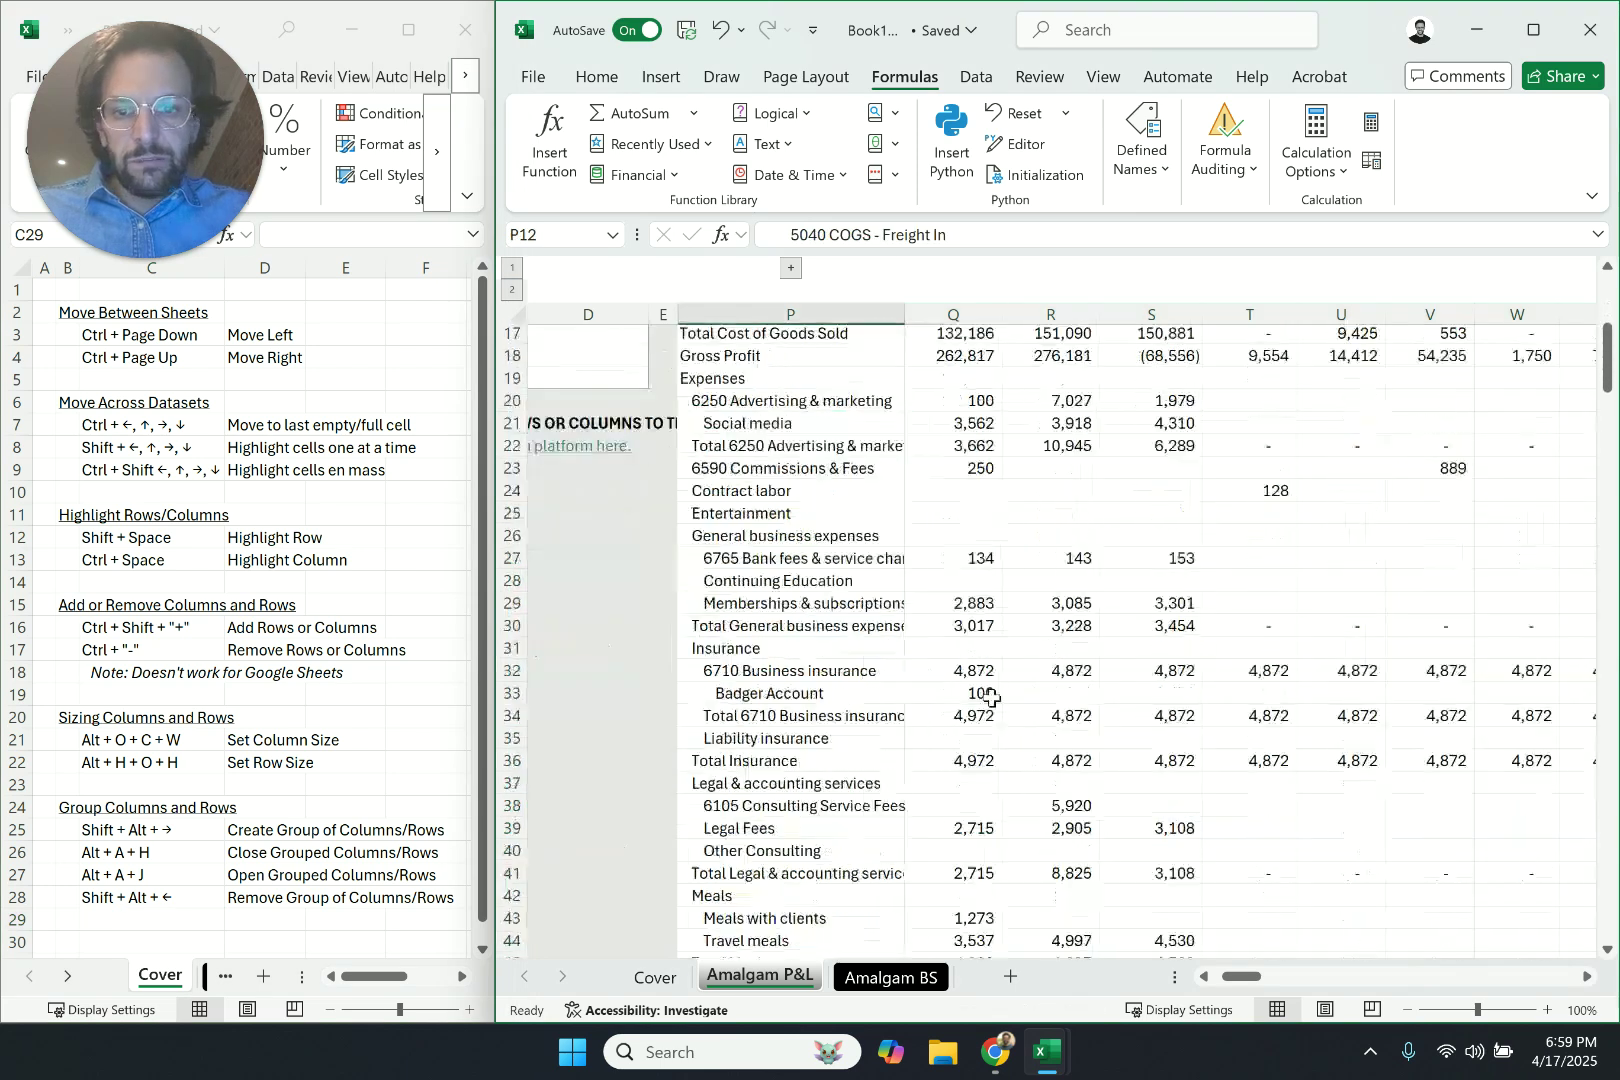
left_click(986, 694)
key("shift+space")
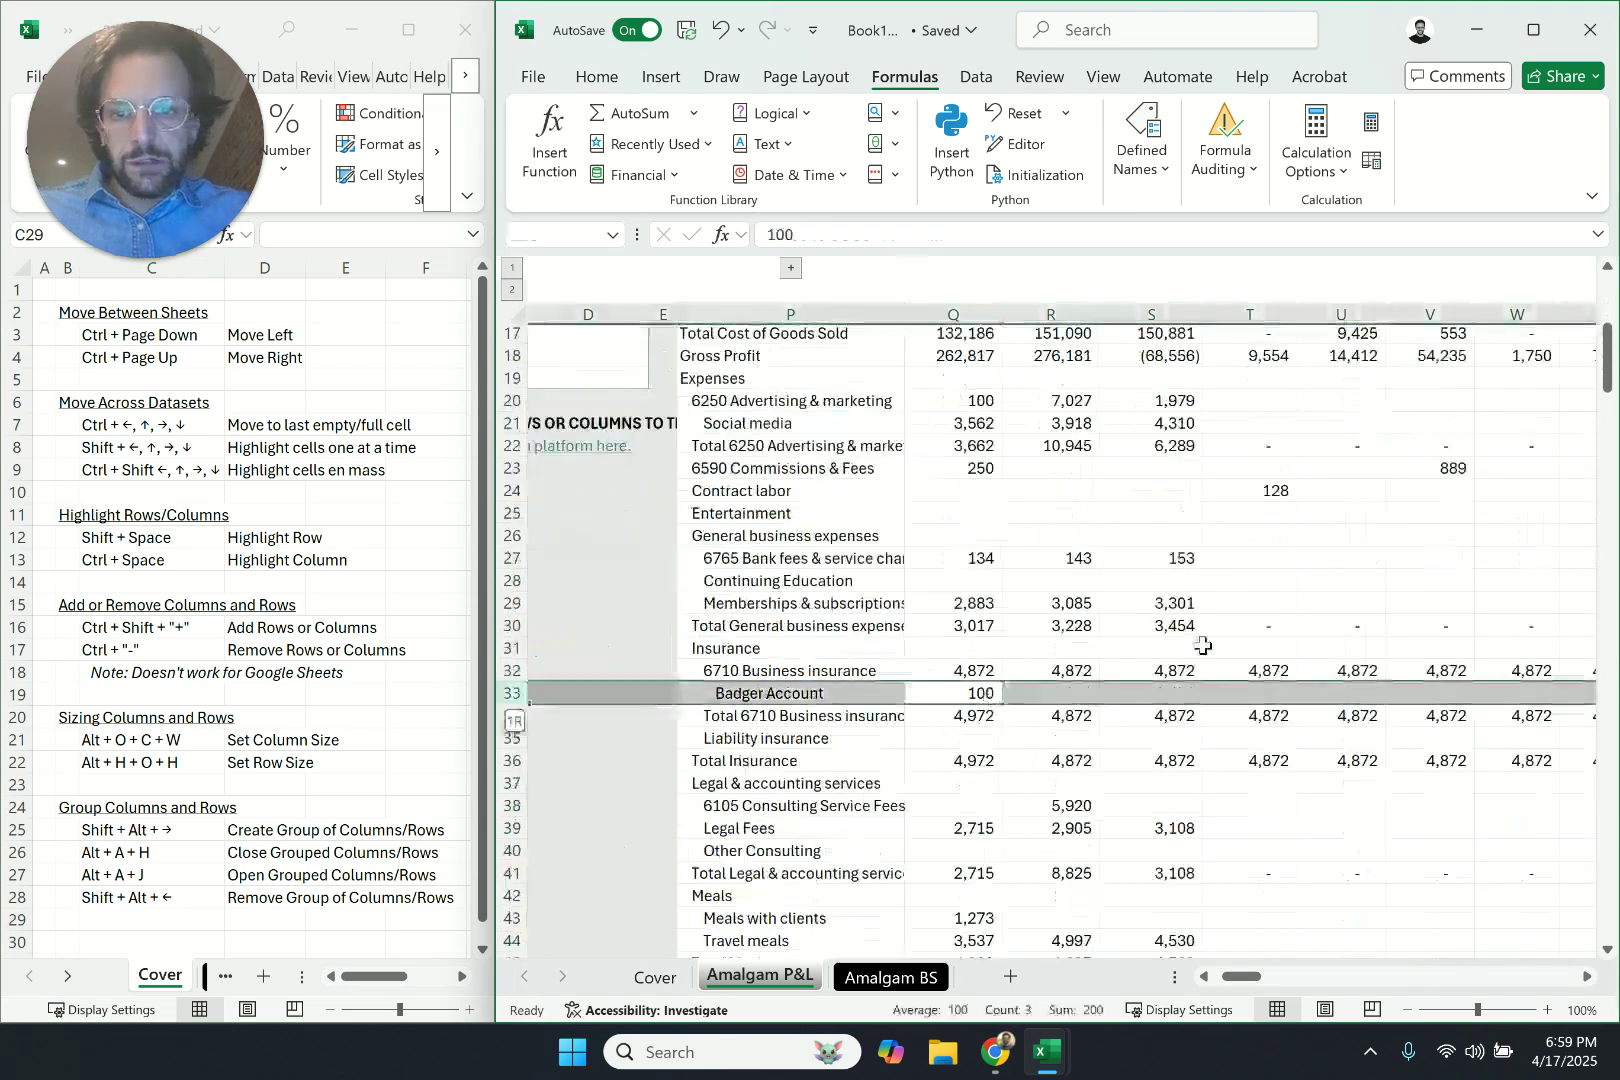
key("shift+alt+Right")
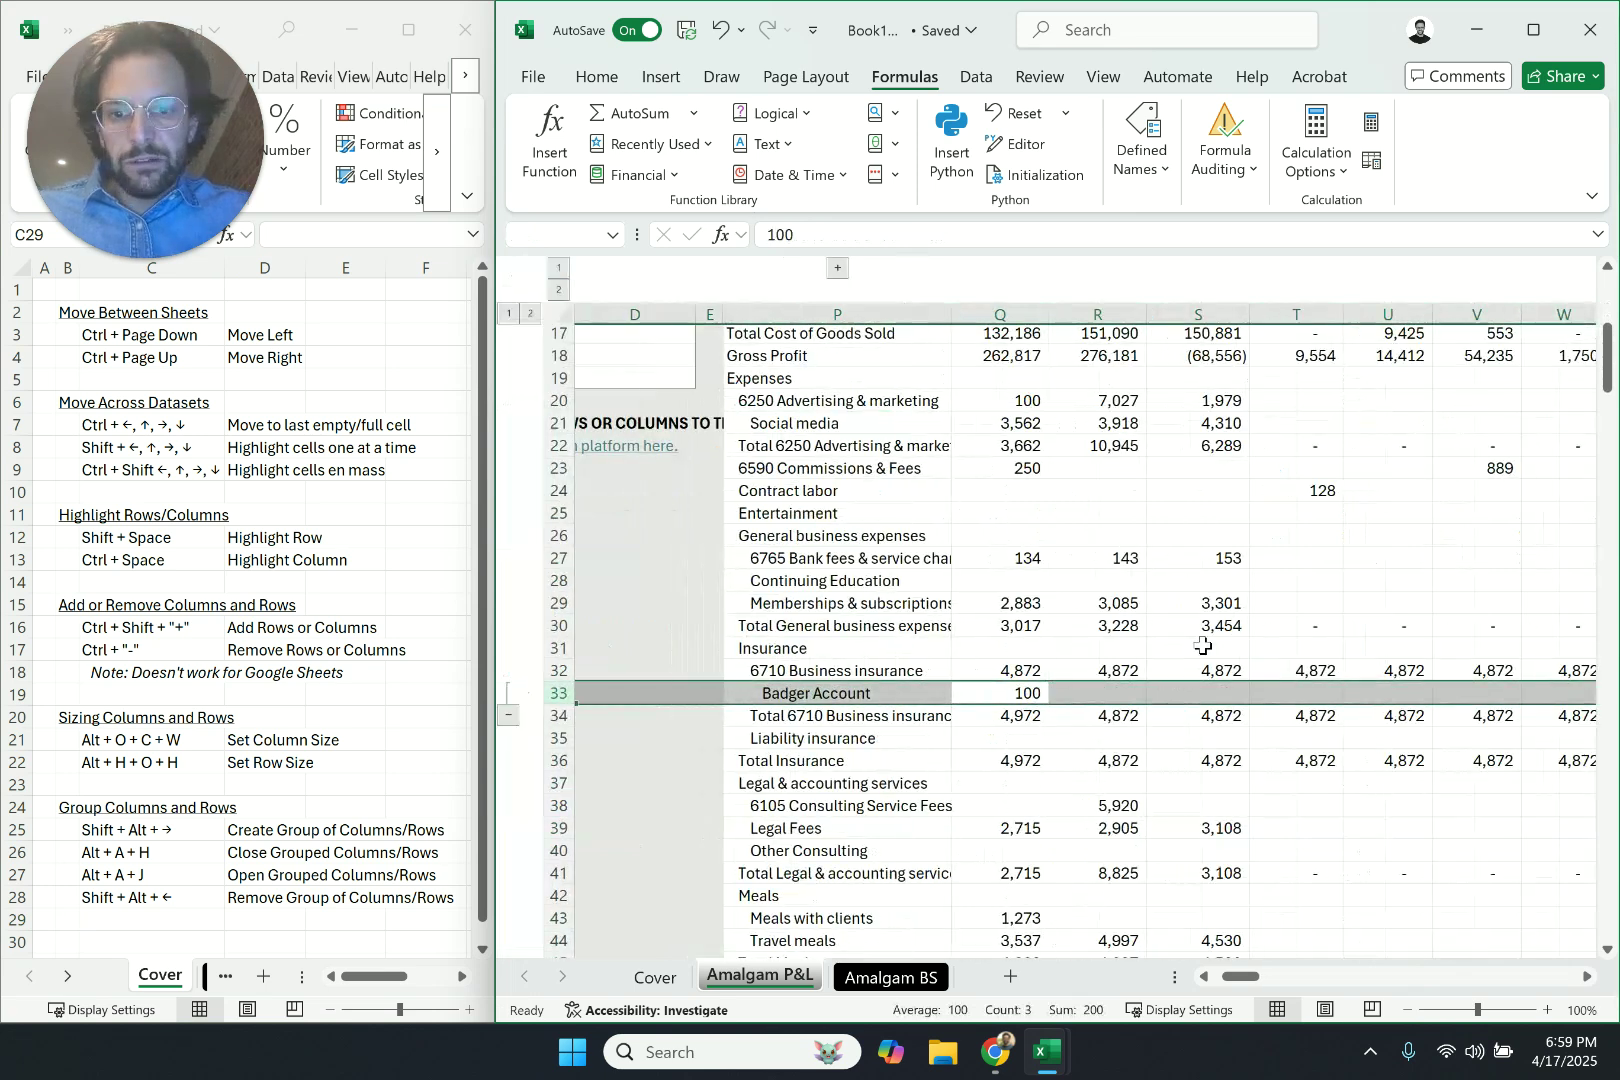
Select the entire 6710 Business insurance row (row 32) and add it to the row grouping
key("Up")
key("shift+space")
key("shift+alt+Right")
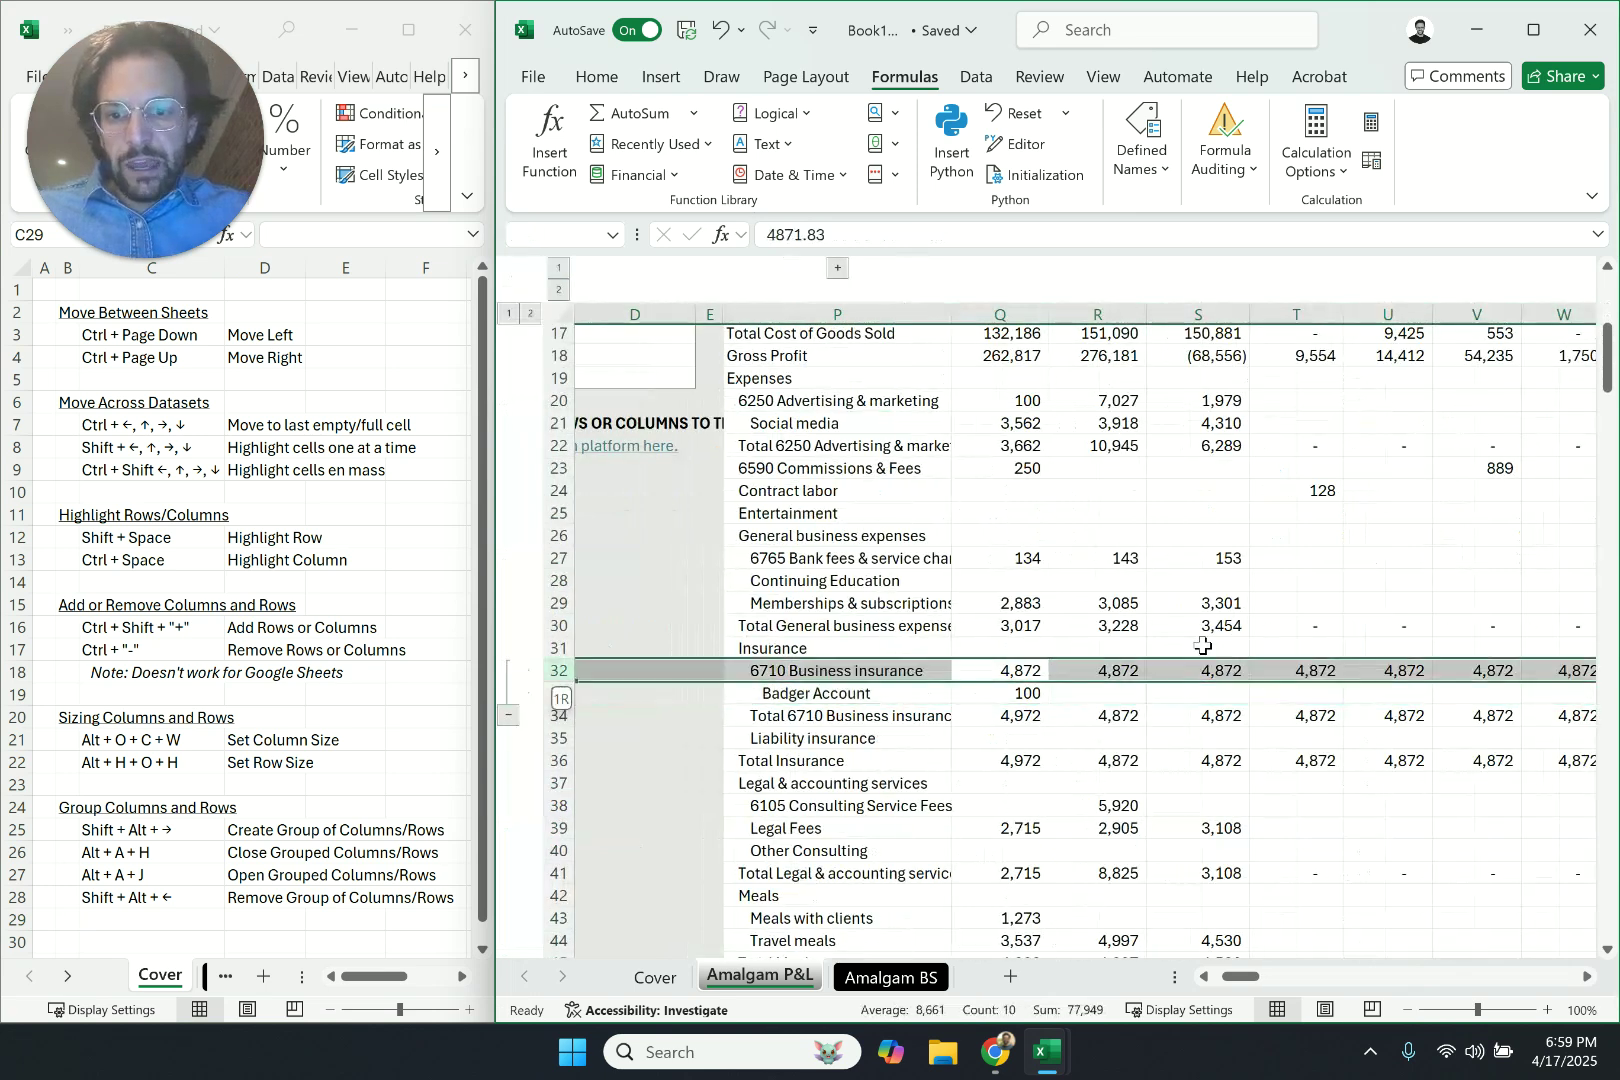
Extend the selection up to the Memberships & subscriptions row (rows 29 to 32), group it, and remove that grouping level again
key("shift+Up")
key("shift+Up")
key("shift+Up")
key("shift+alt+Right")
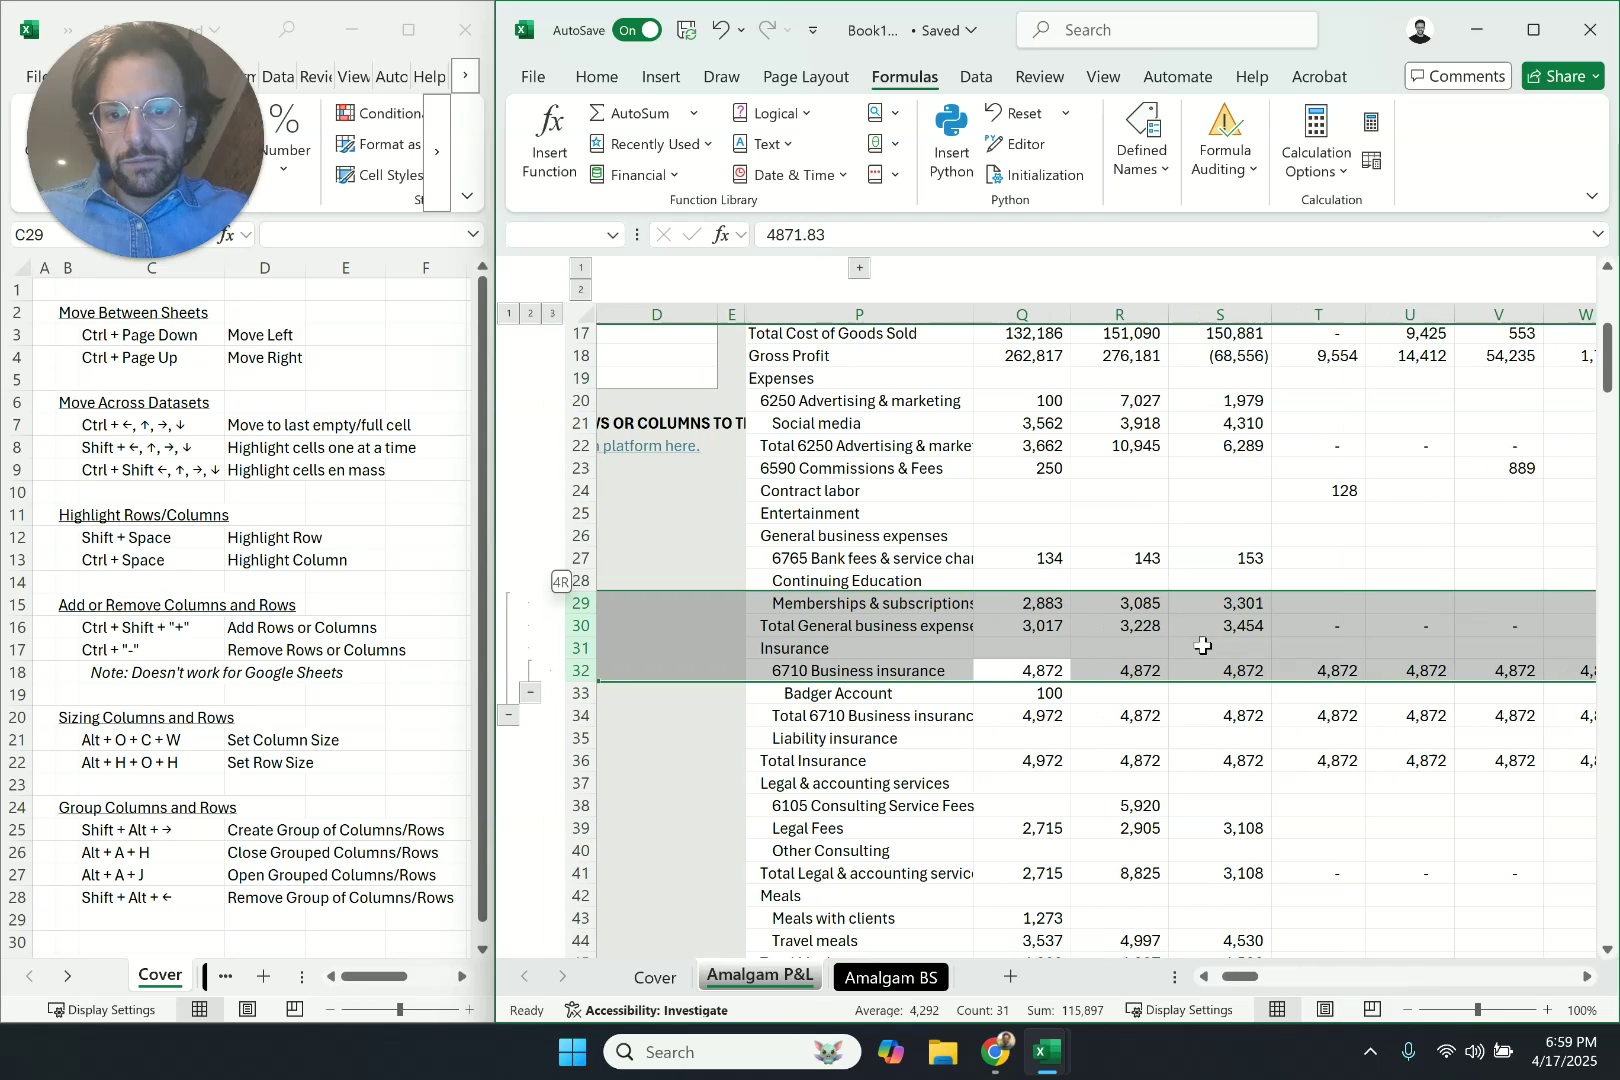
key("shift+alt+Left")
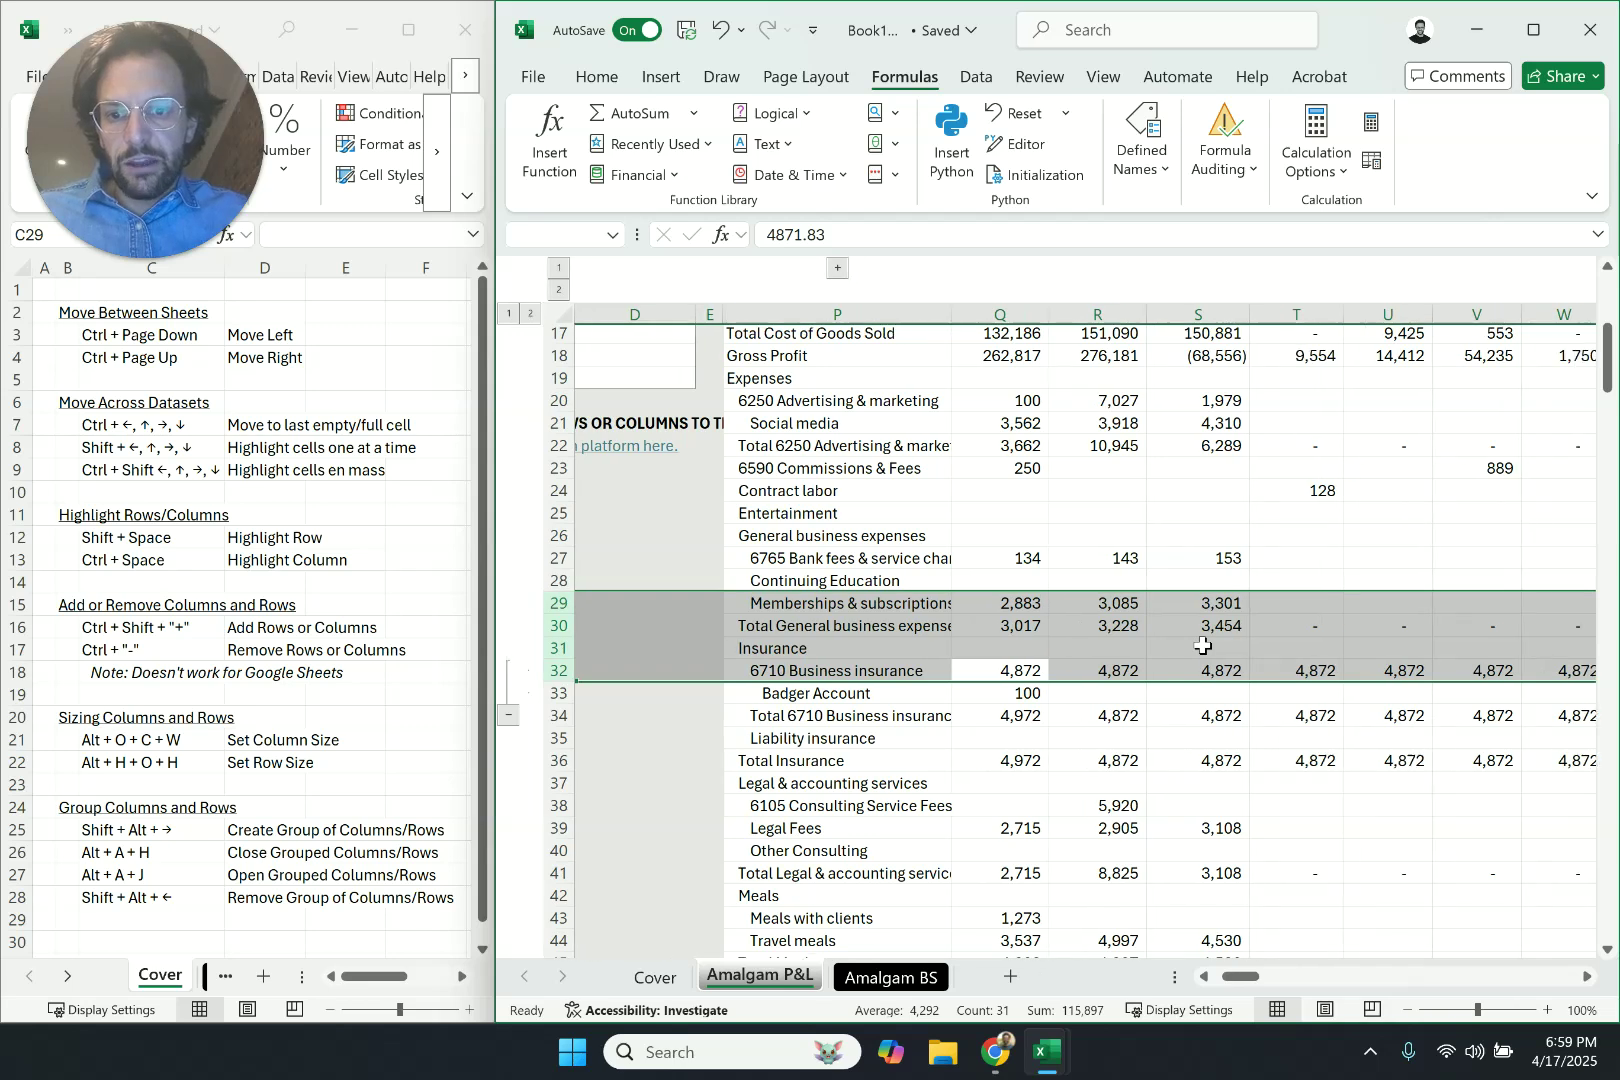
Select the entire rows 33 up to 28, from Badger Account to Continuing Education, and group them one level further
key("Down")
key("Down")
key("Up")
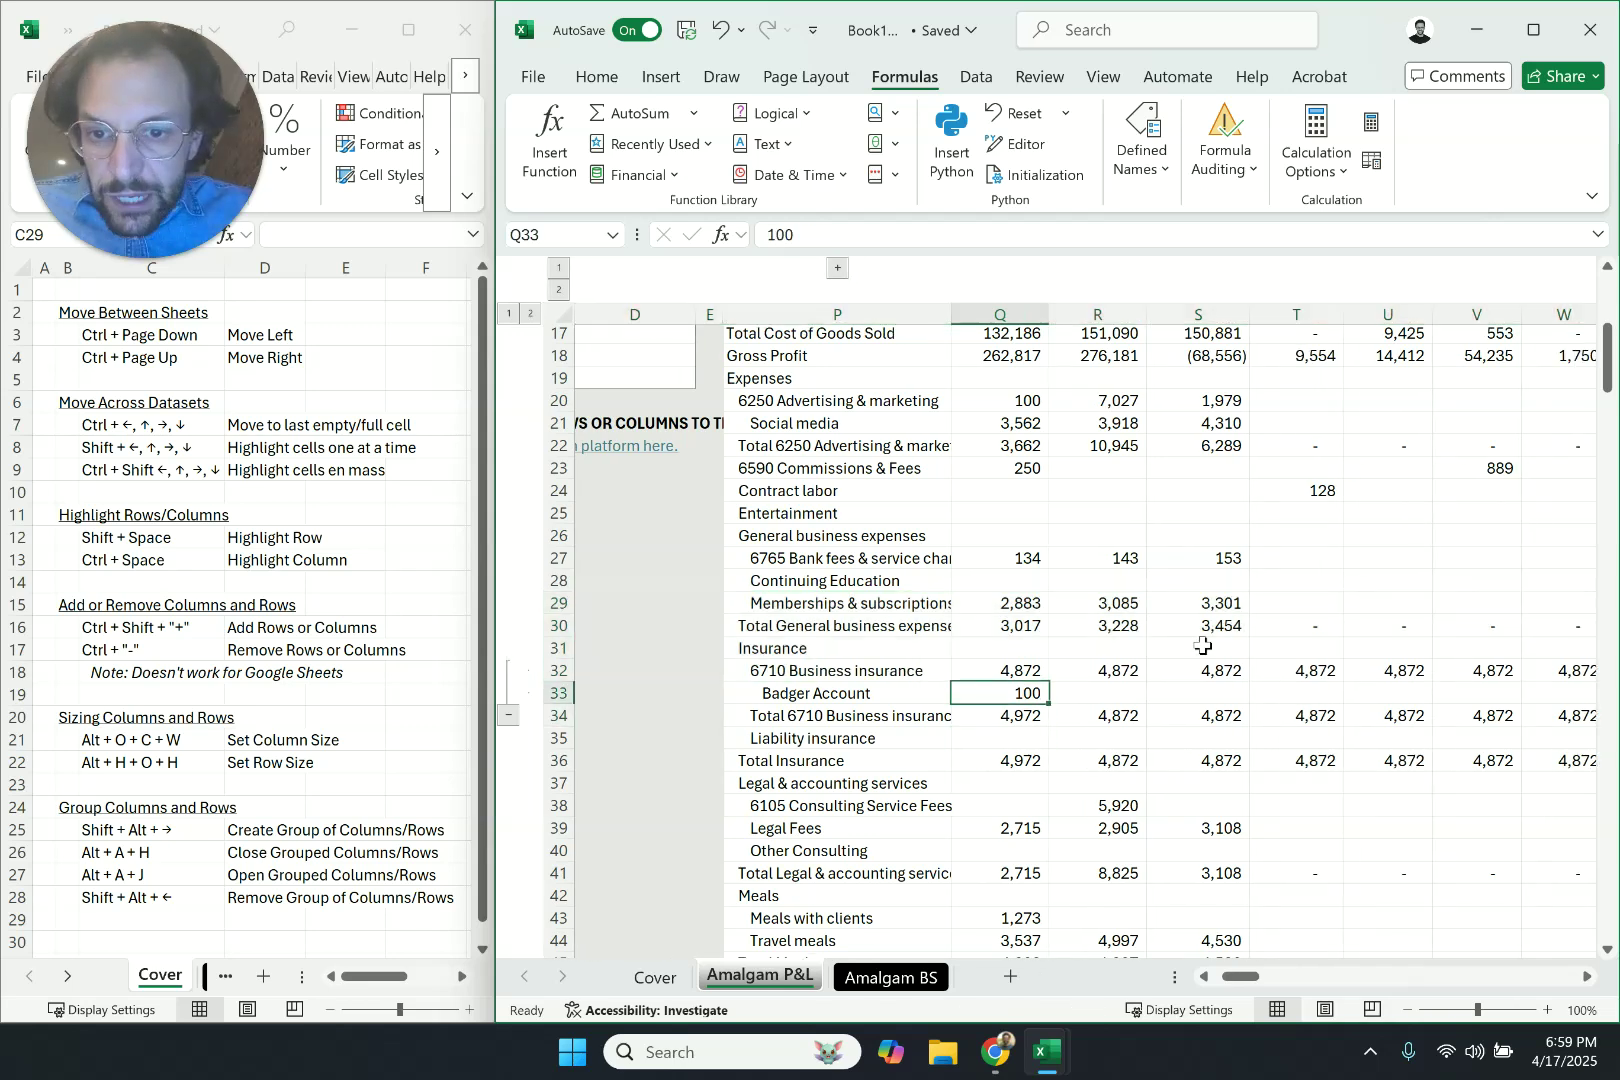
key("Up")
key("Down")
key("shift+Up")
key("shift+Up")
key("shift+Up")
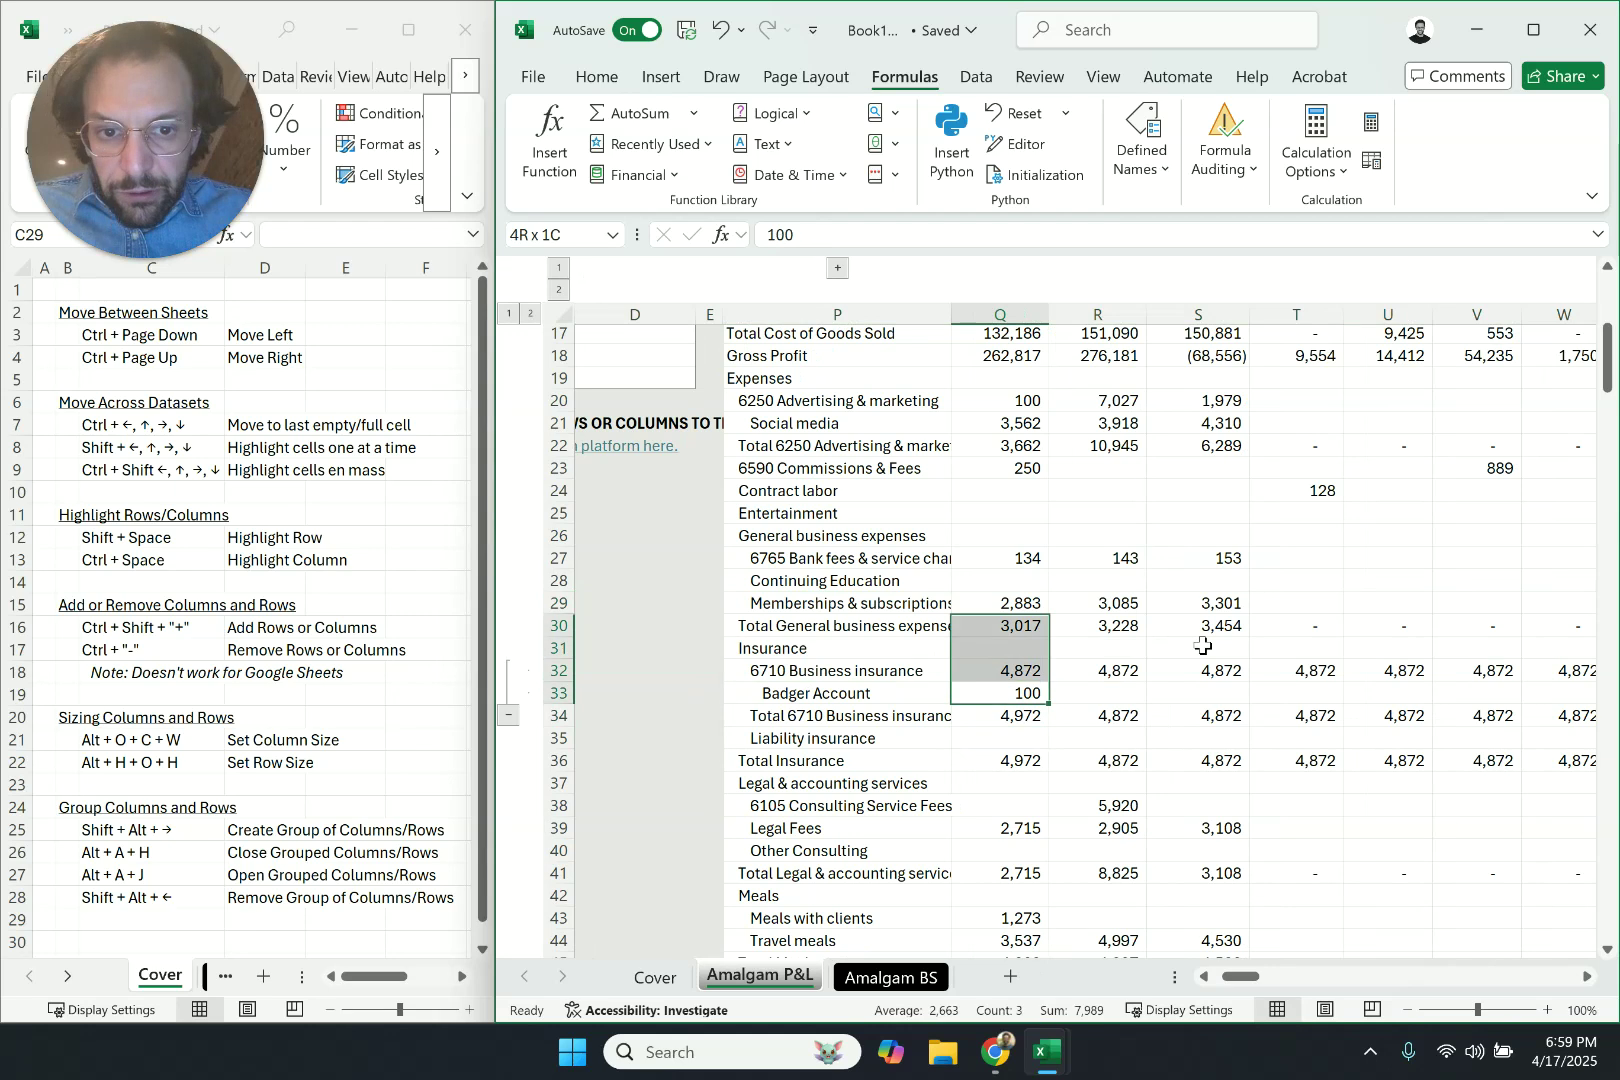
key("shift+Up")
key("shift+Up")
key("shift+space")
key("shift+alt+Right")
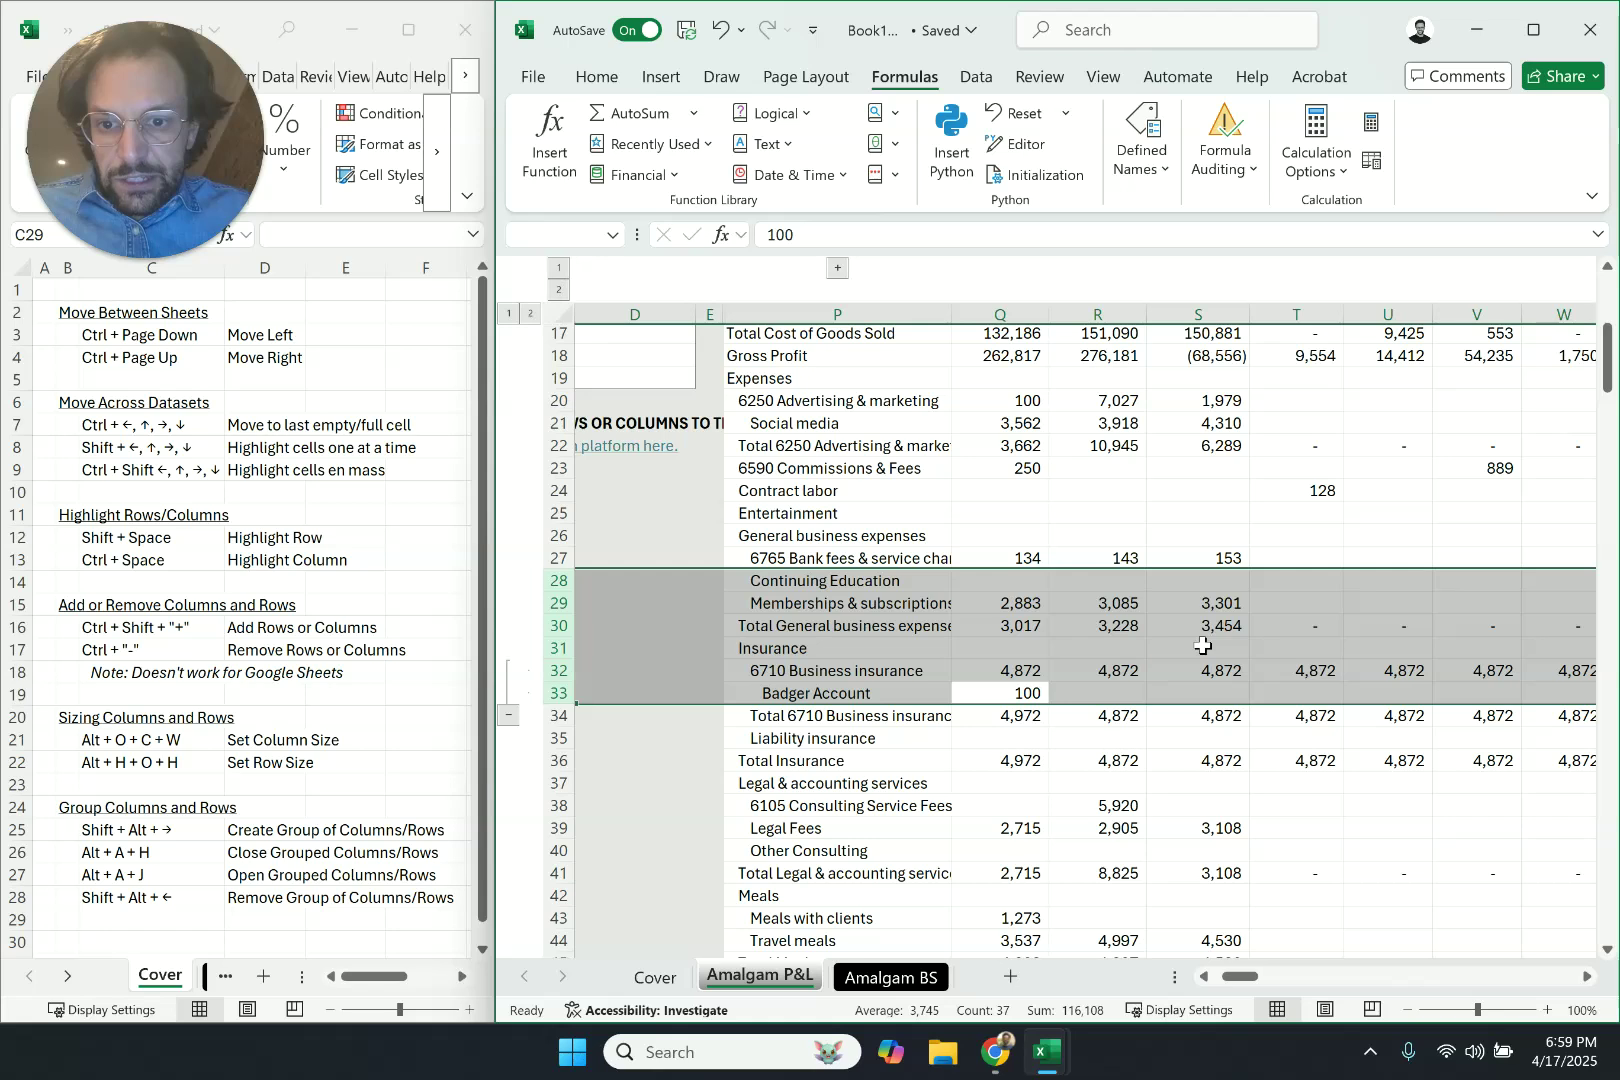
Switch the row outline between levels 1, 2 and 3, finish on level 3, and remove a grouping level from rows 28 to 33
left_click(531, 312)
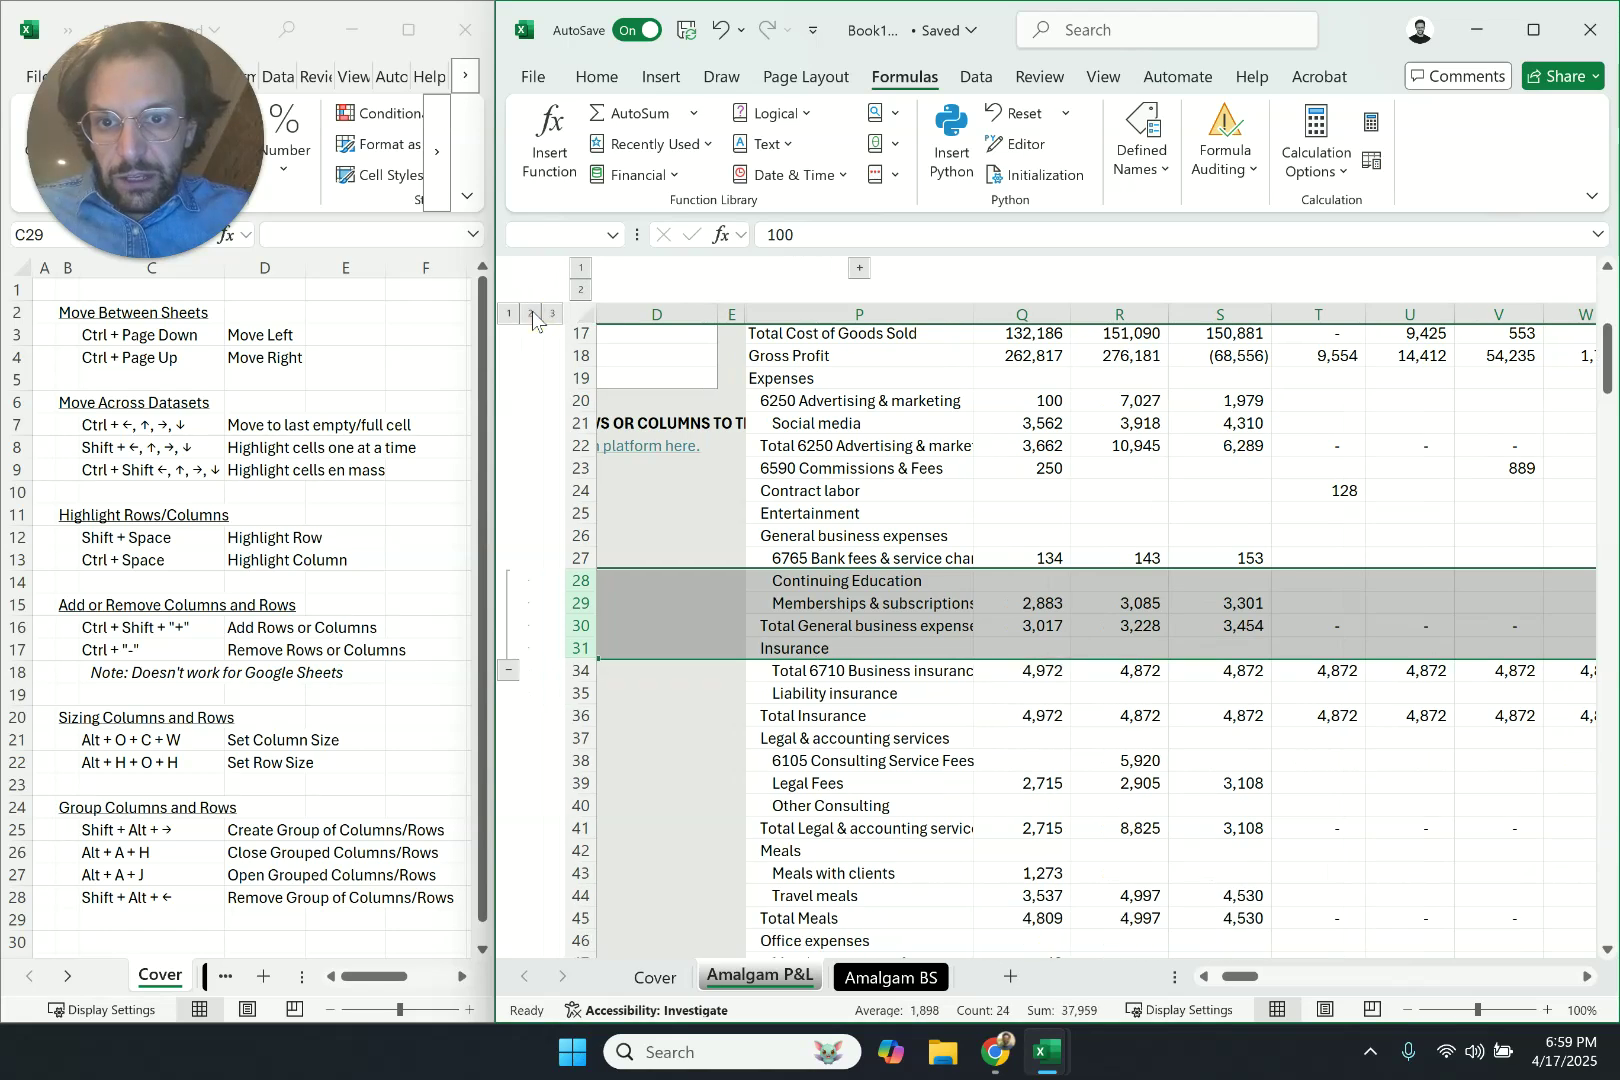
left_click(532, 312)
left_click(549, 312)
left_click(510, 314)
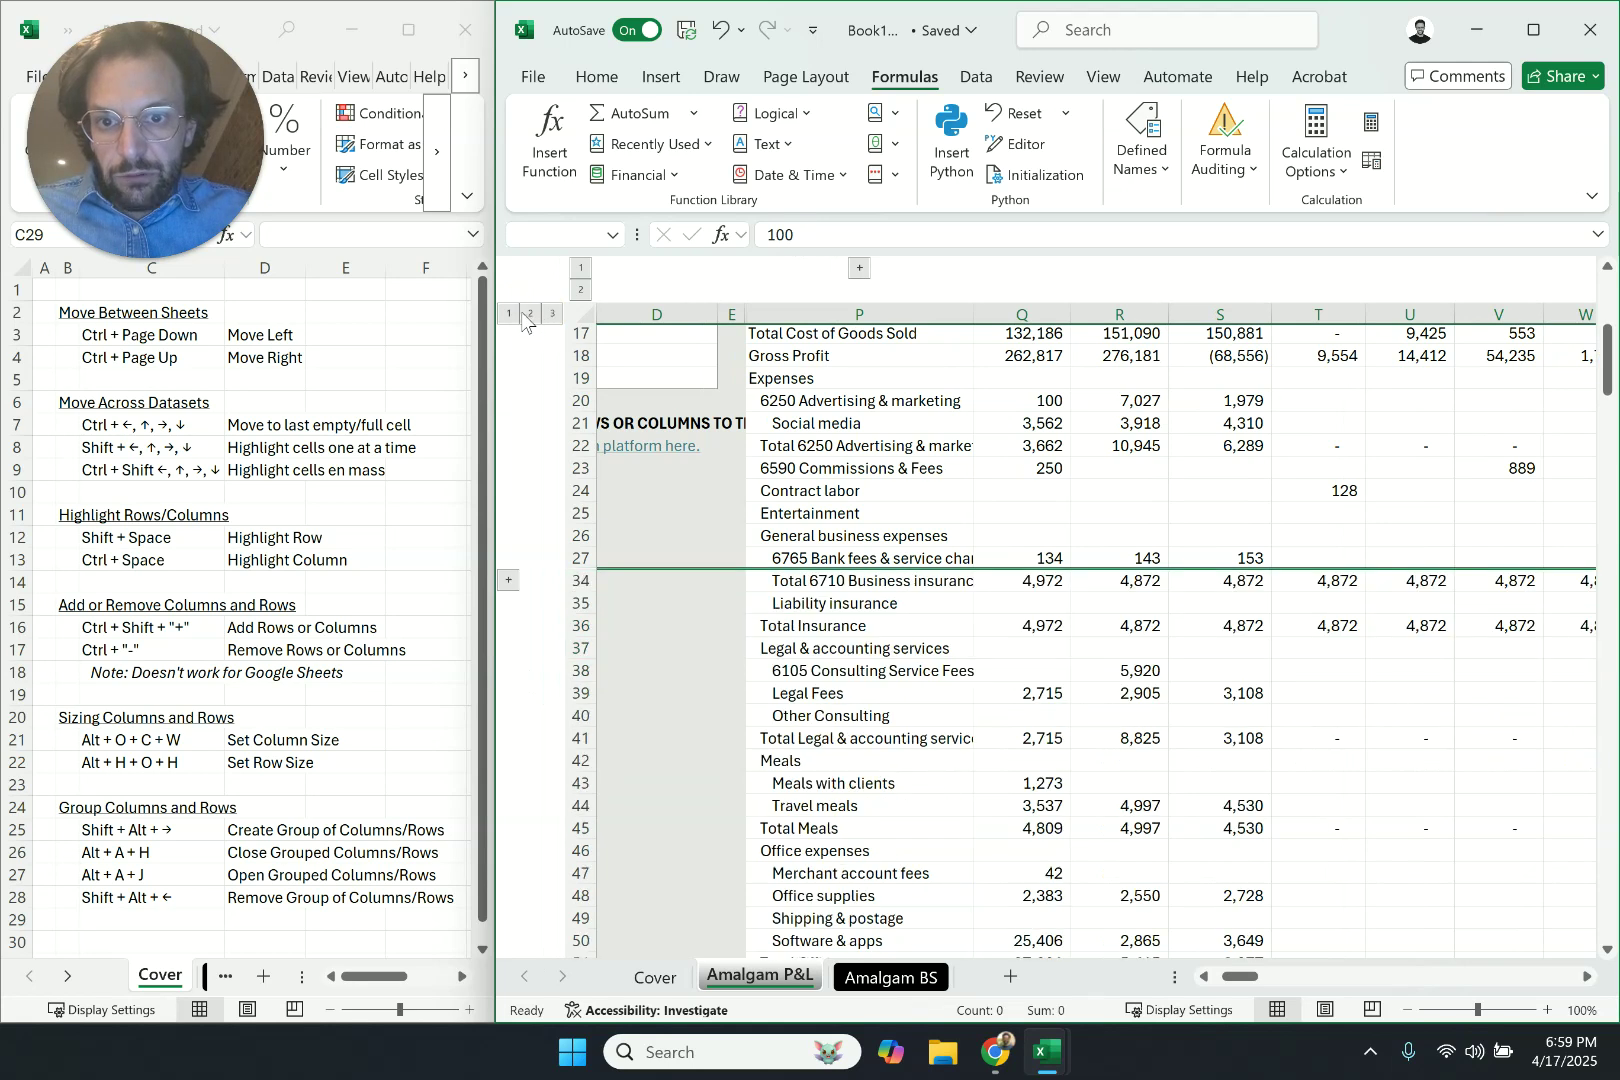
left_click(530, 314)
left_click(551, 313)
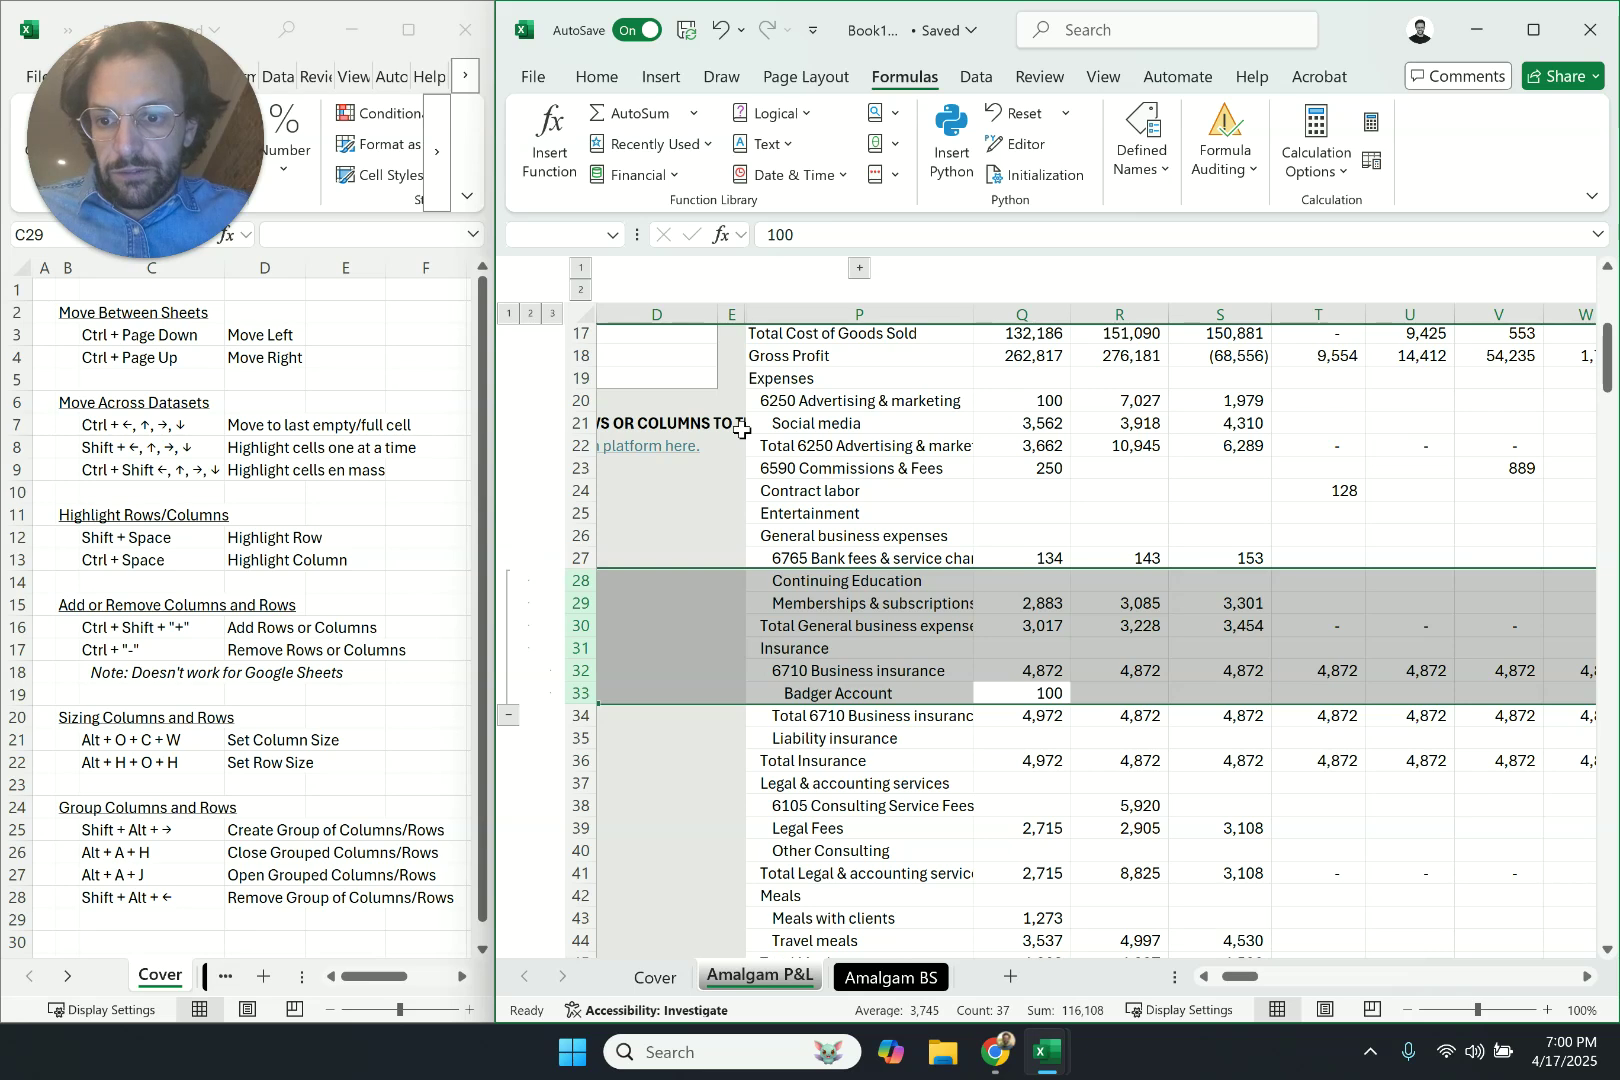
key("shift+alt+Left")
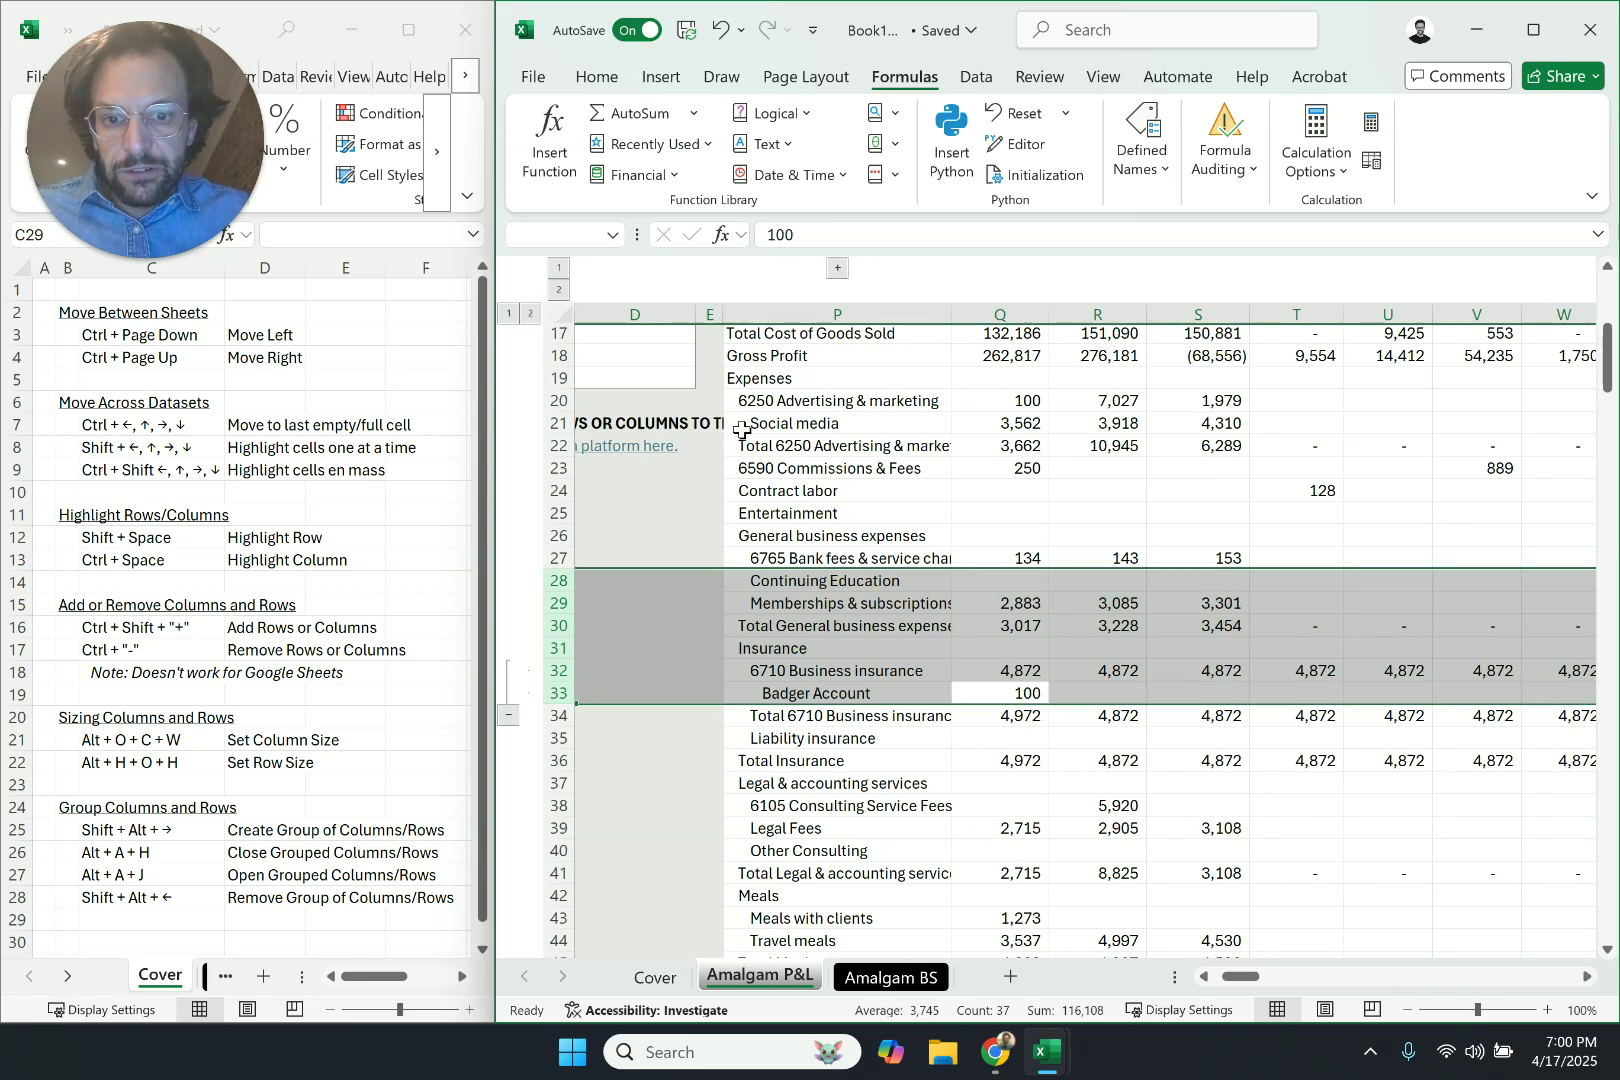
Select the entire rows 29 to 32, from Memberships & subscriptions to 6710 Business insurance, and group them
left_click(882, 604)
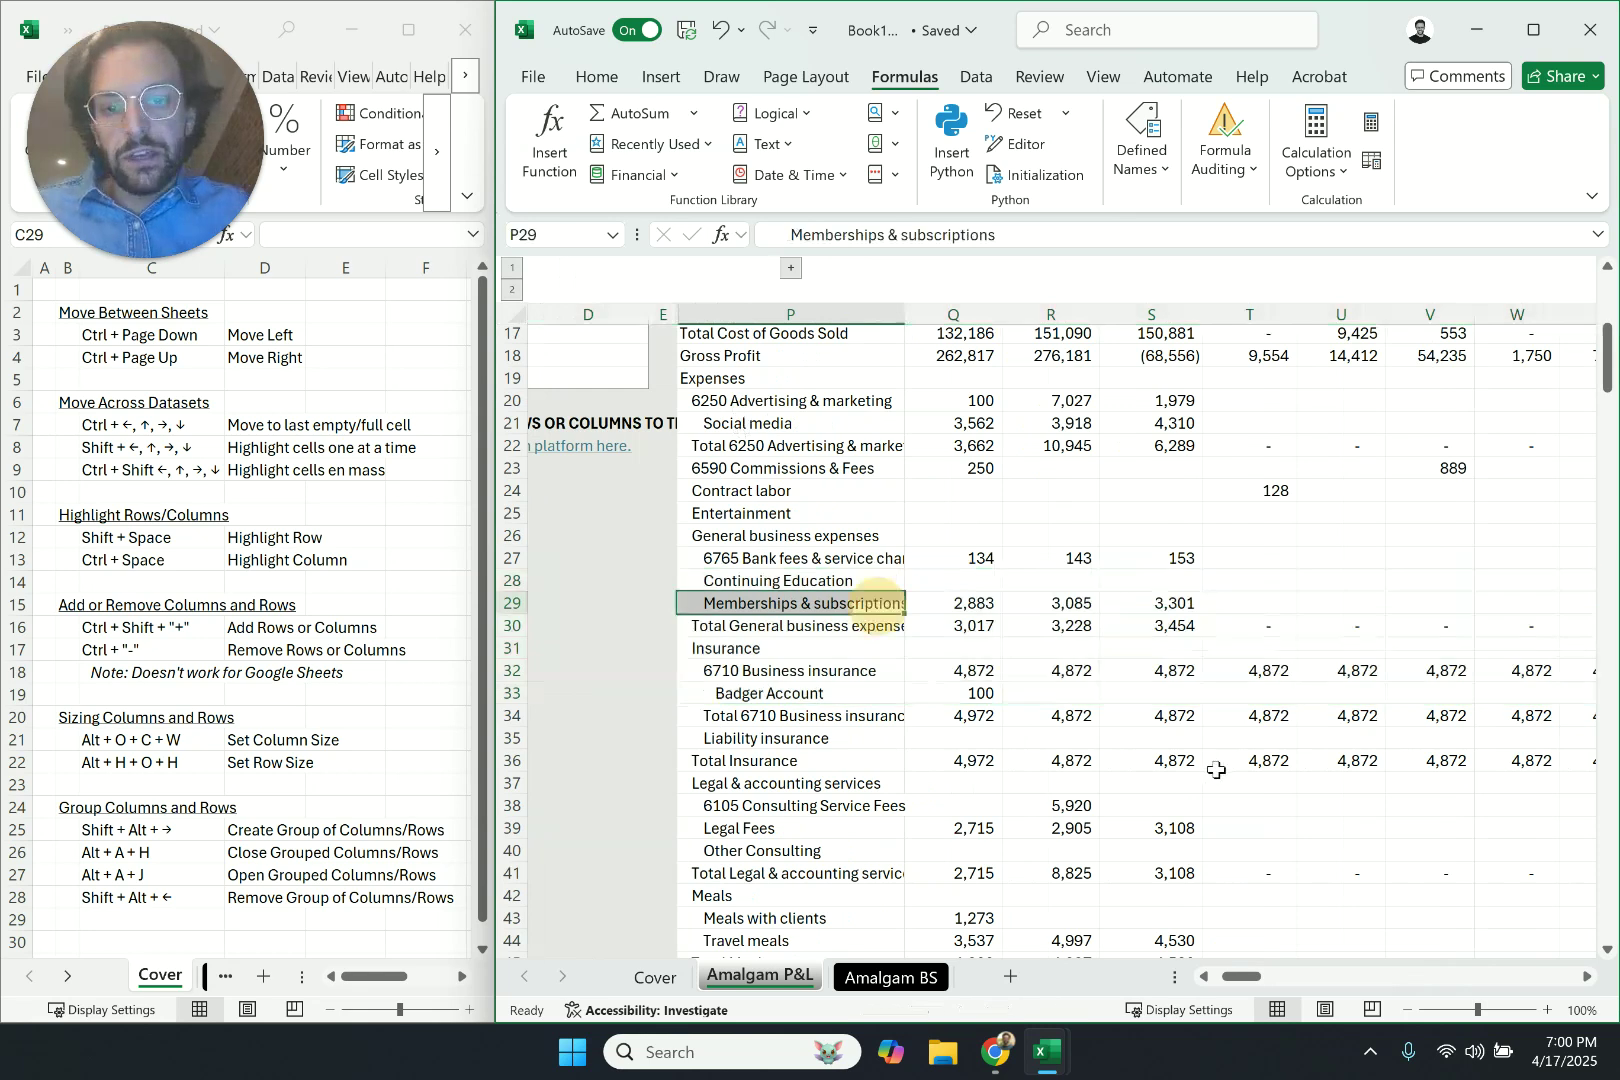
key("shift+Down")
key("shift+Down")
key("shift+Down")
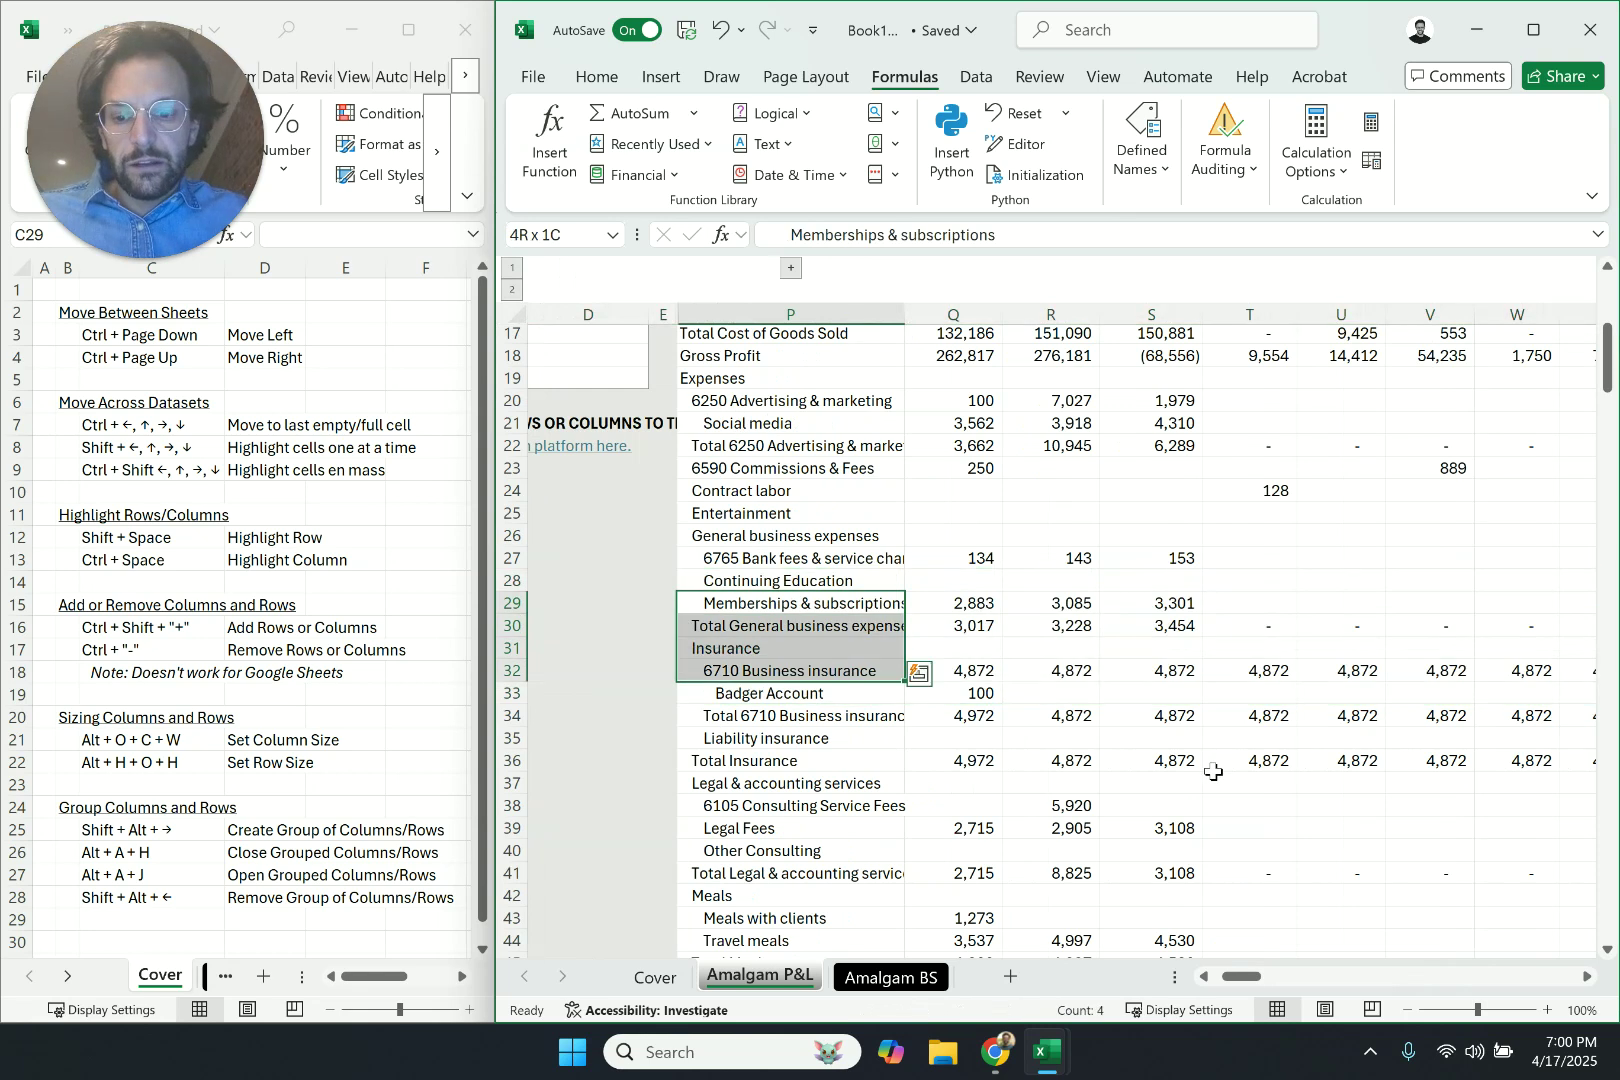
key("shift+space")
key("shift+alt+Right")
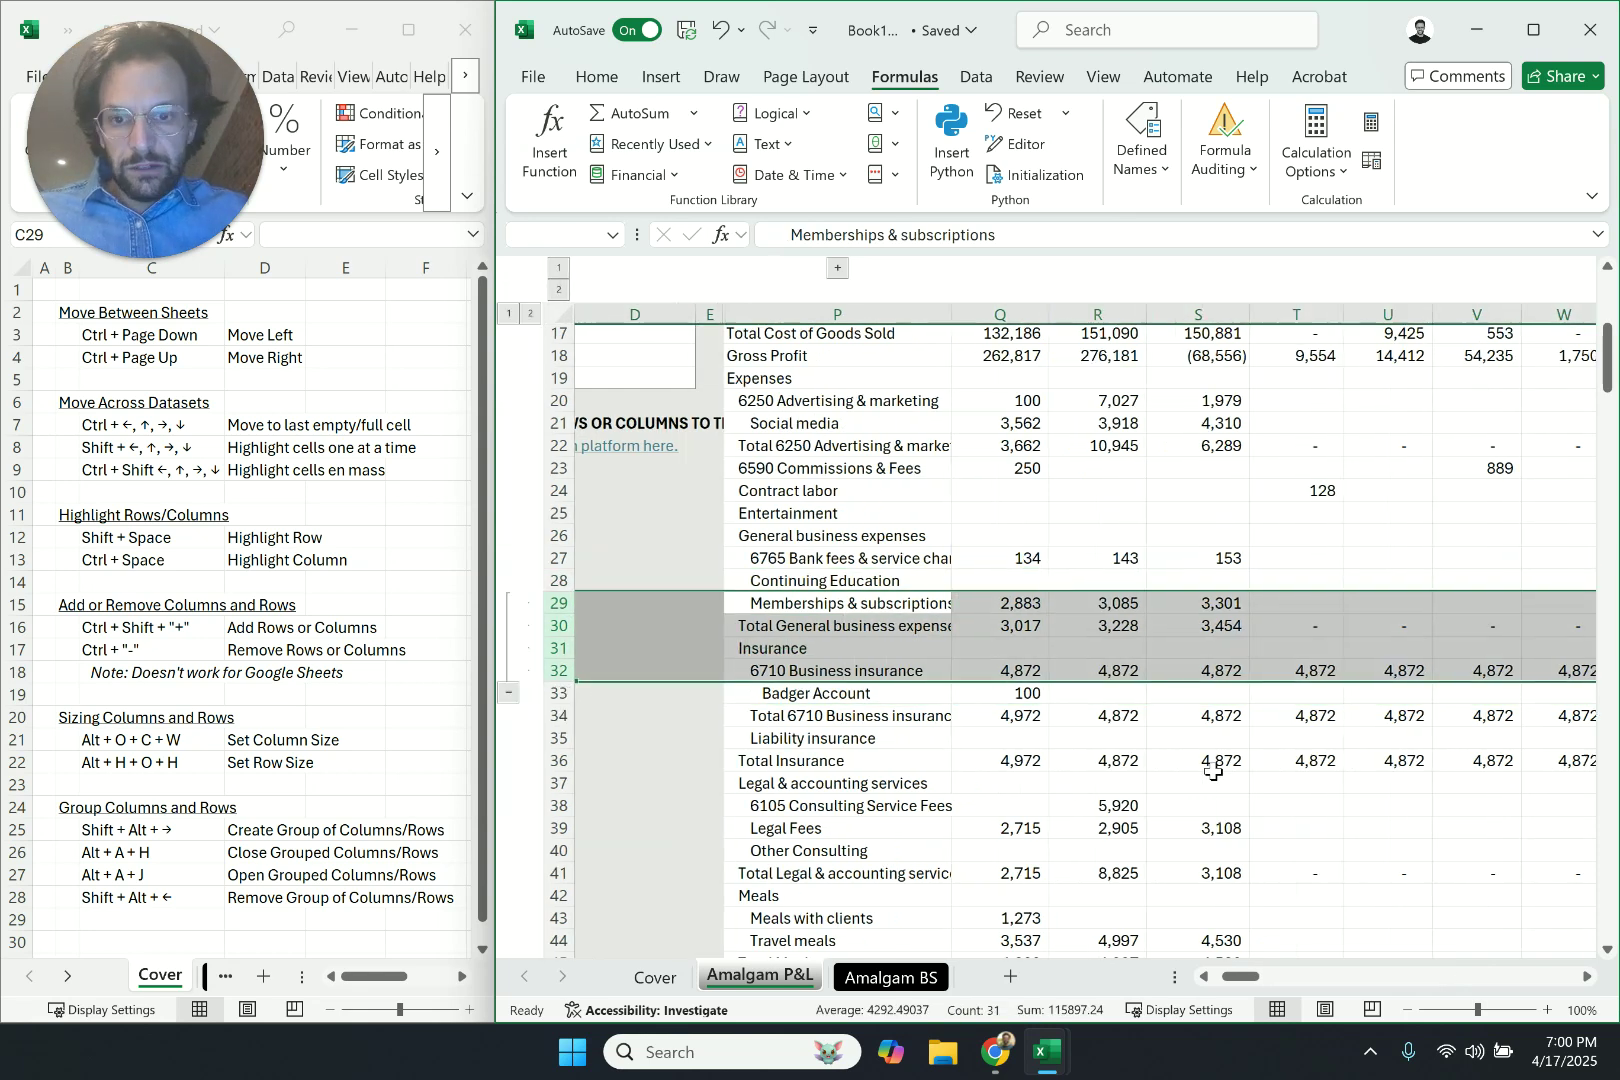
Collapse the row 29 to 32 group from cell Q30 and expand it again from Q33
key("Right")
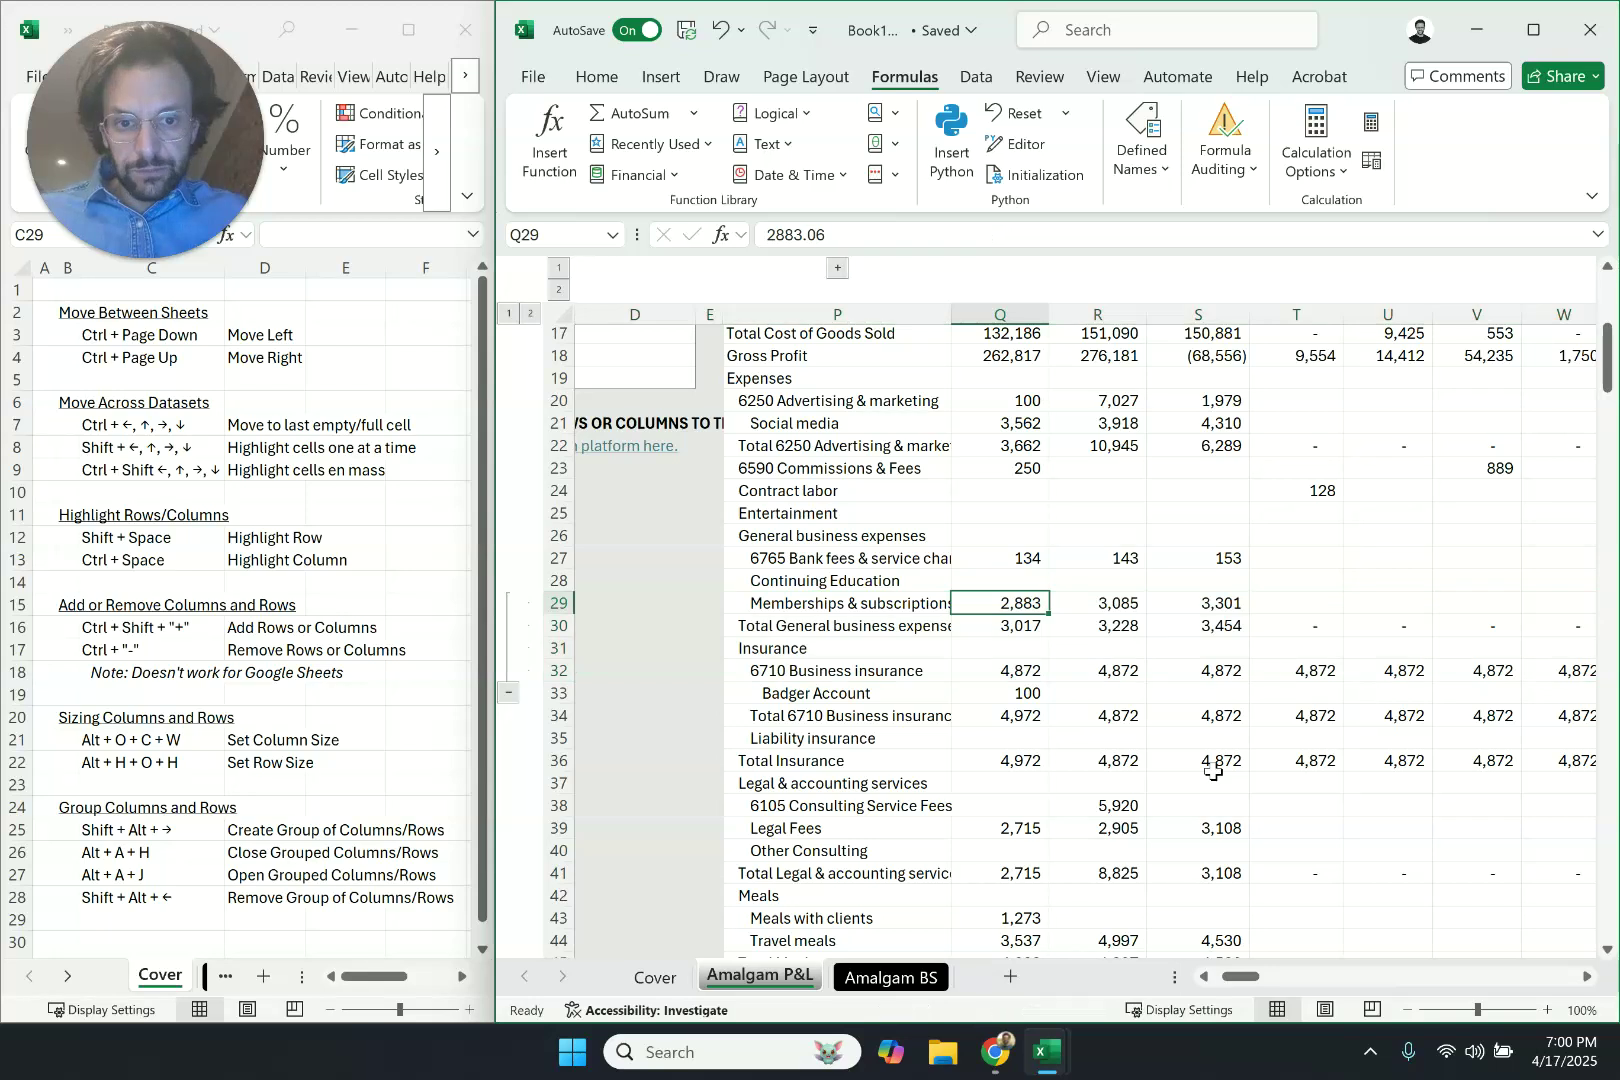
key("Down")
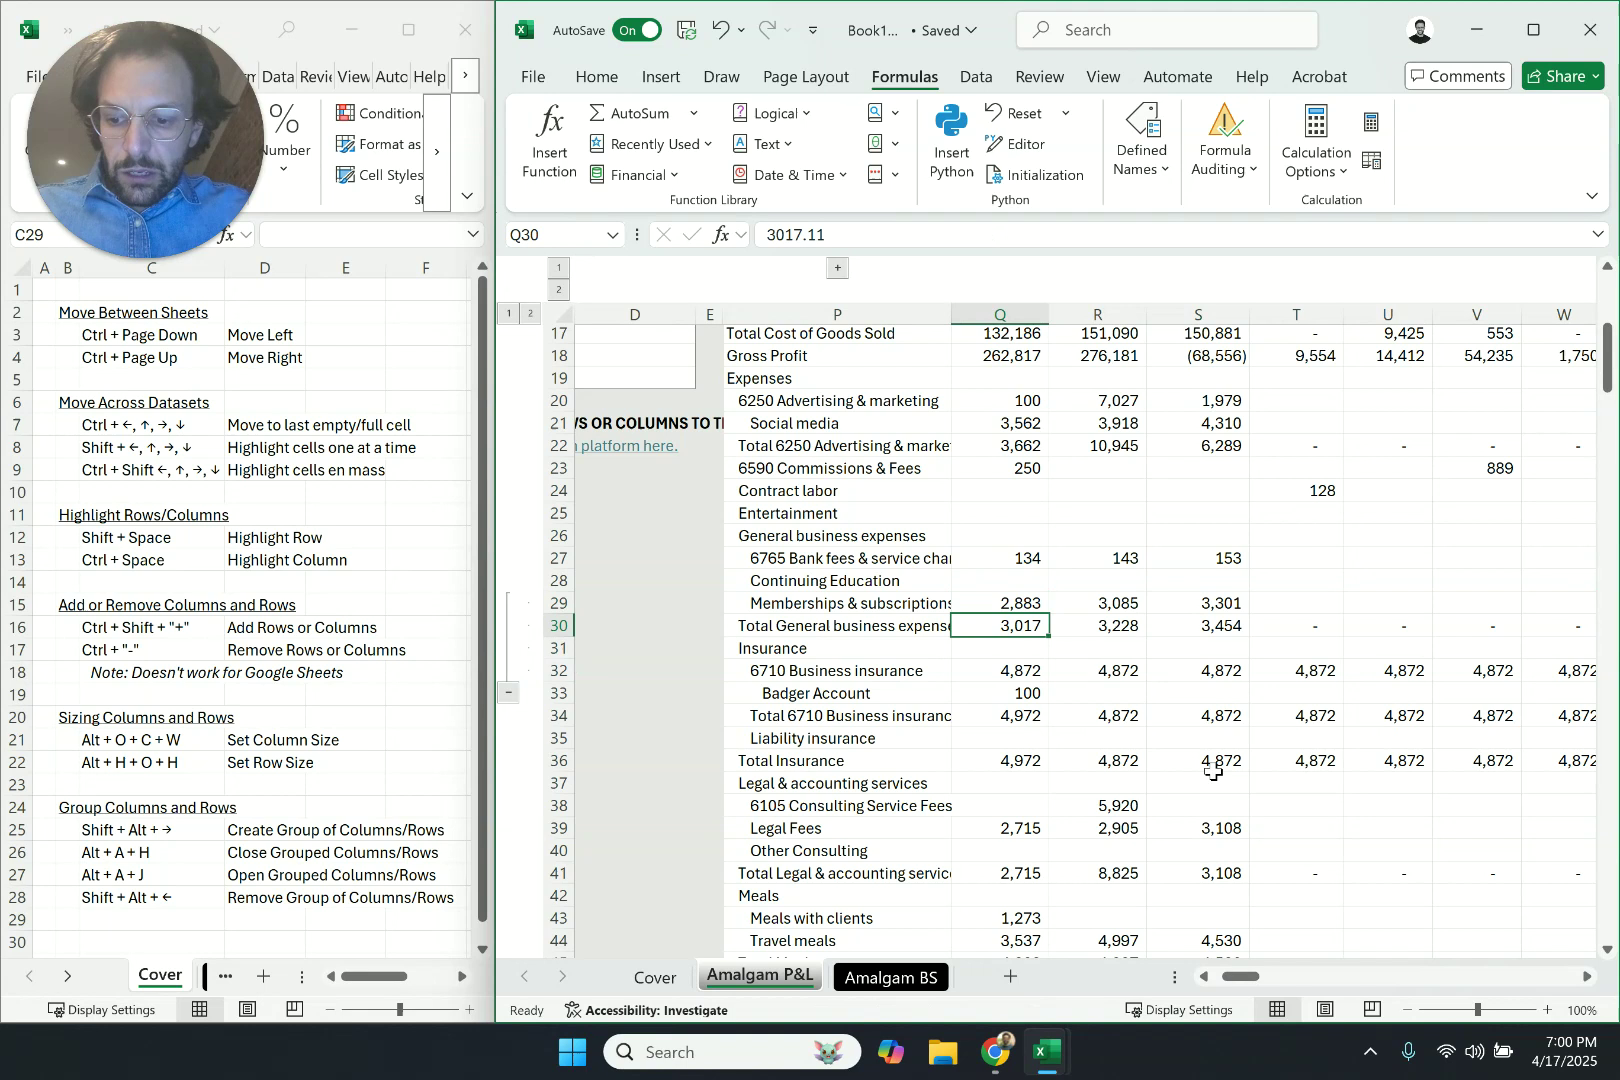
key("alt+a")
key("h")
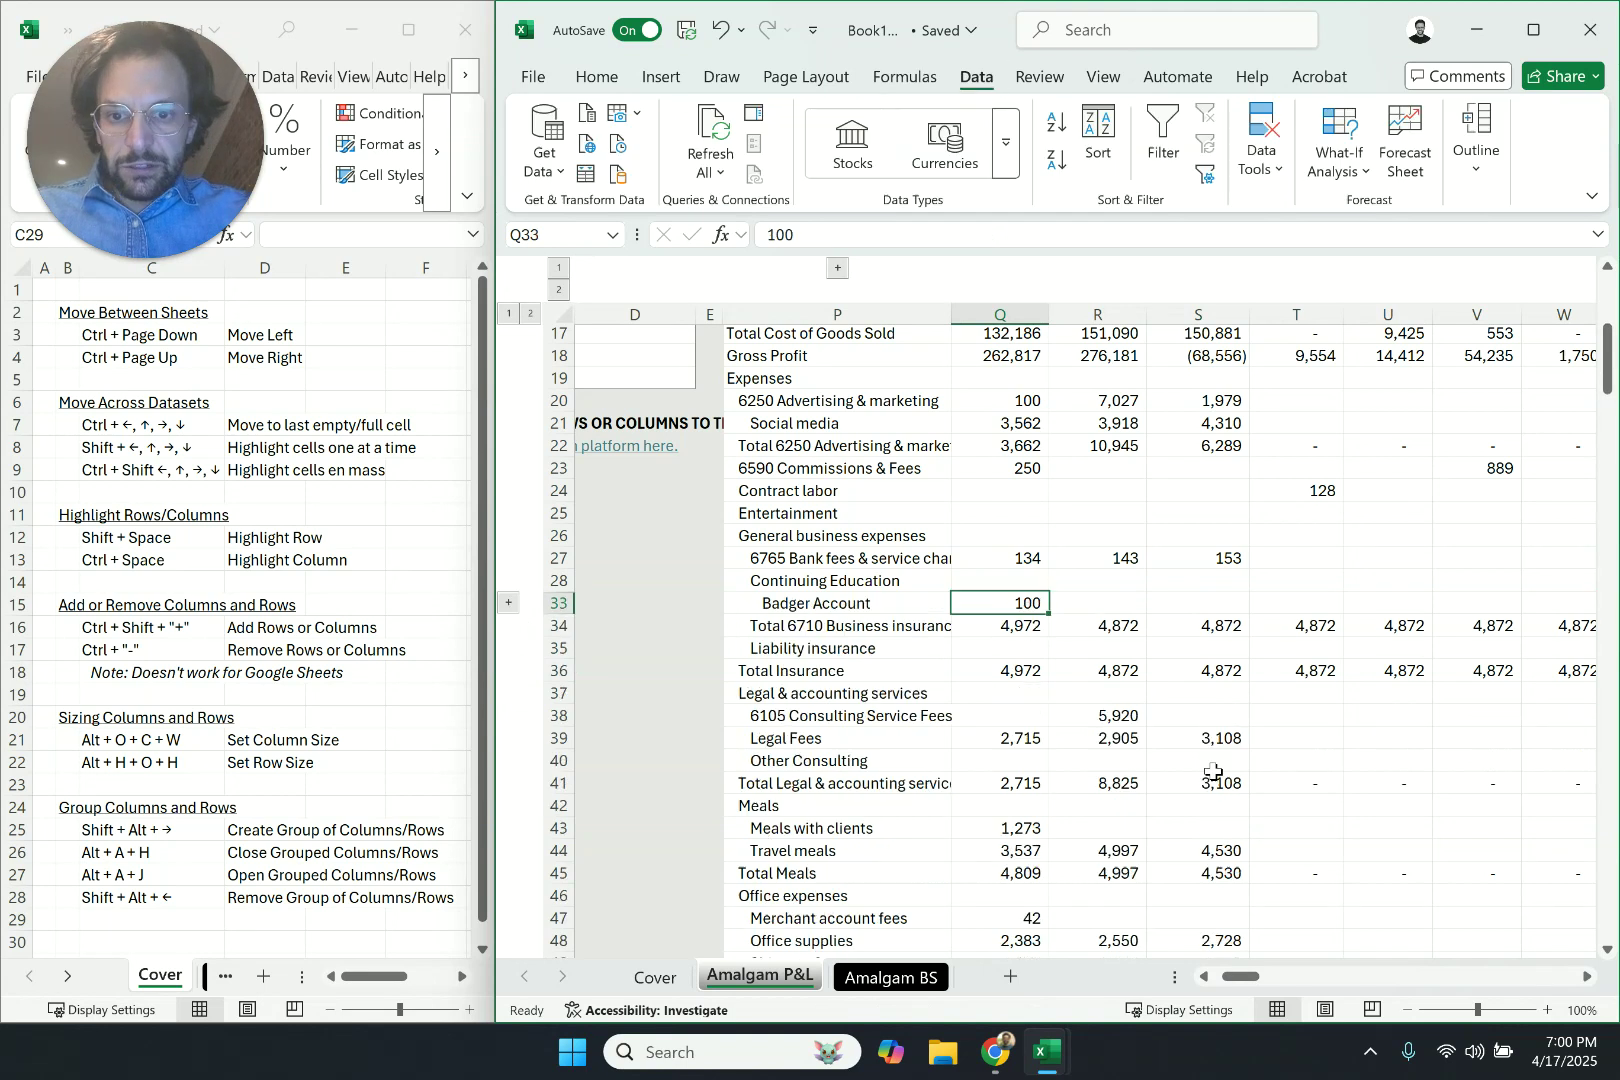
key("alt+a")
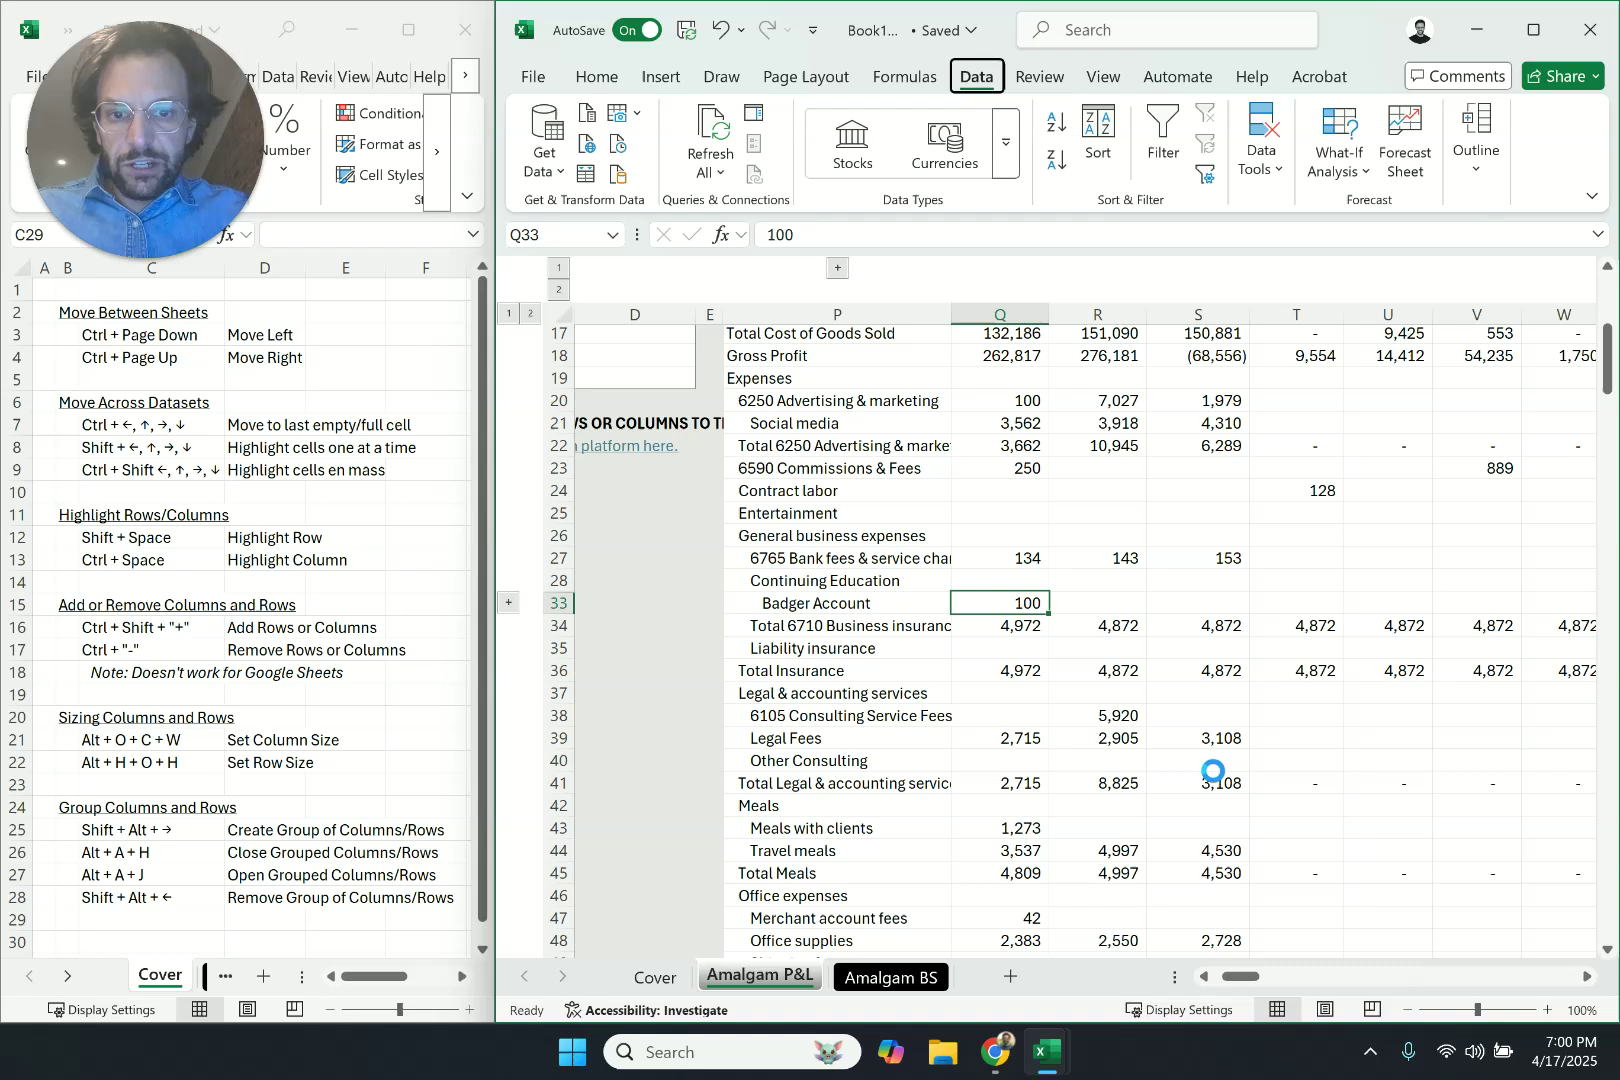
key("j")
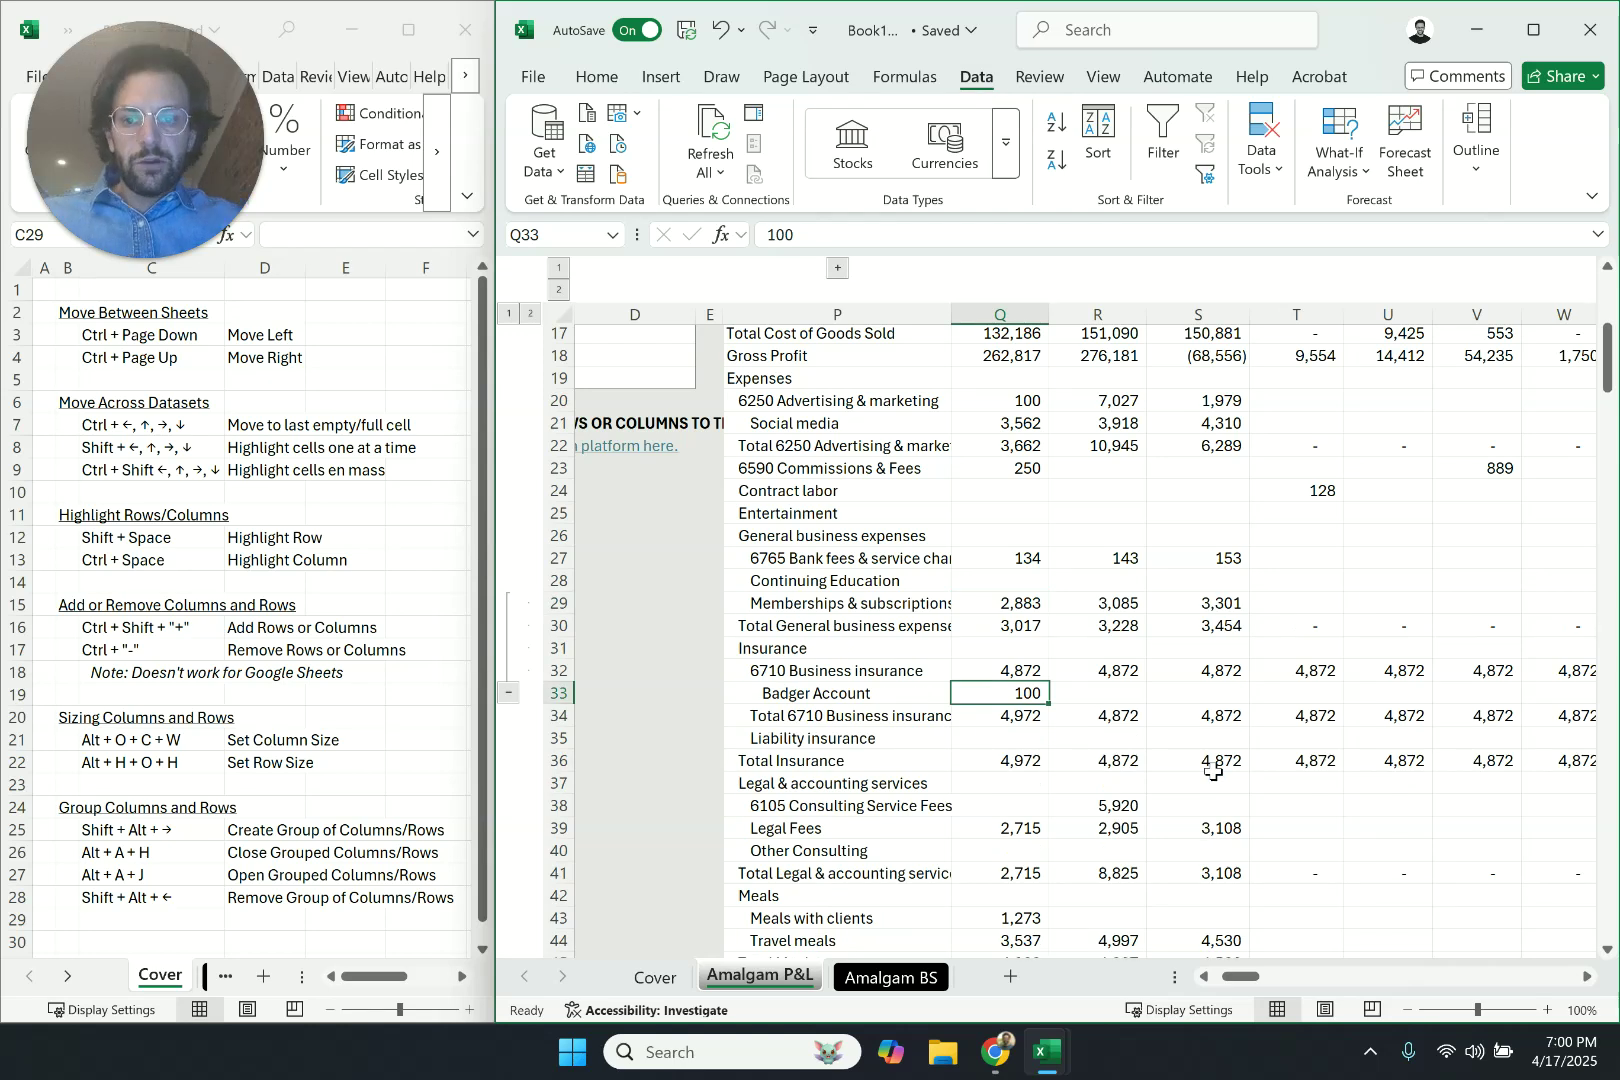
Select the entire rows 32 up to 29, remove their grouping, and clear the selection by moving to R28
key("Up")
key("shift+Up")
key("shift+Up")
key("shift+Up")
key("shift+space")
key("shift+alt+Left")
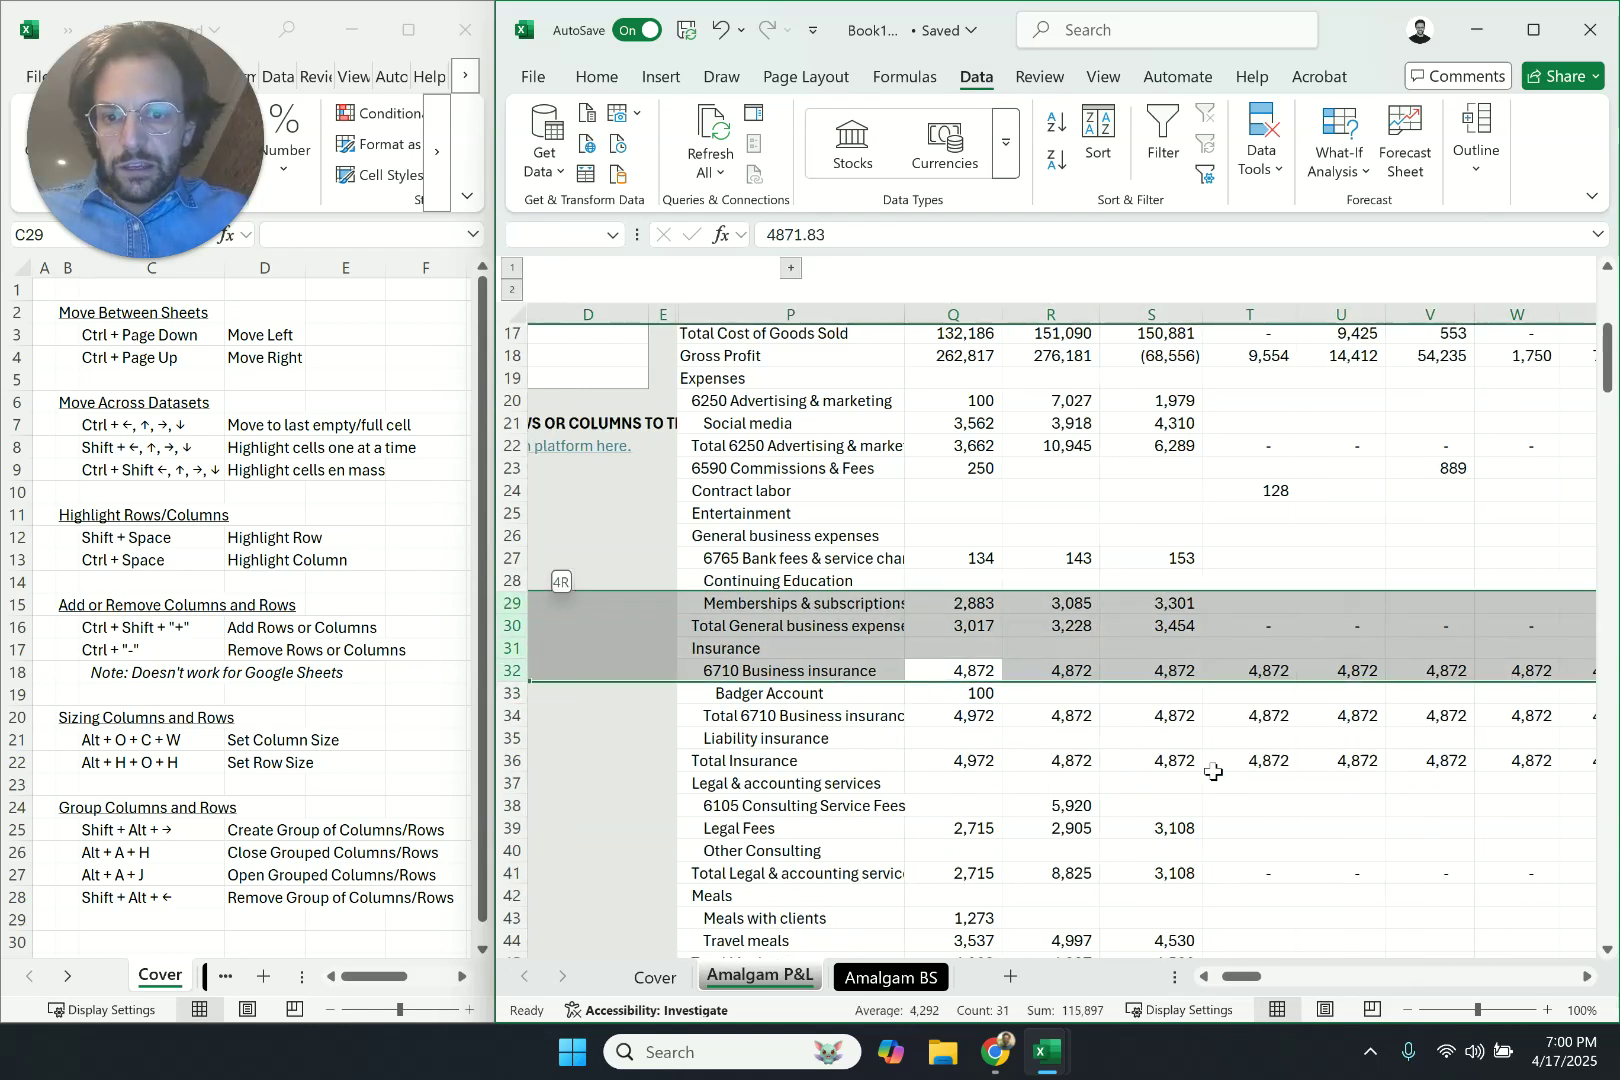
left_click(1045, 582)
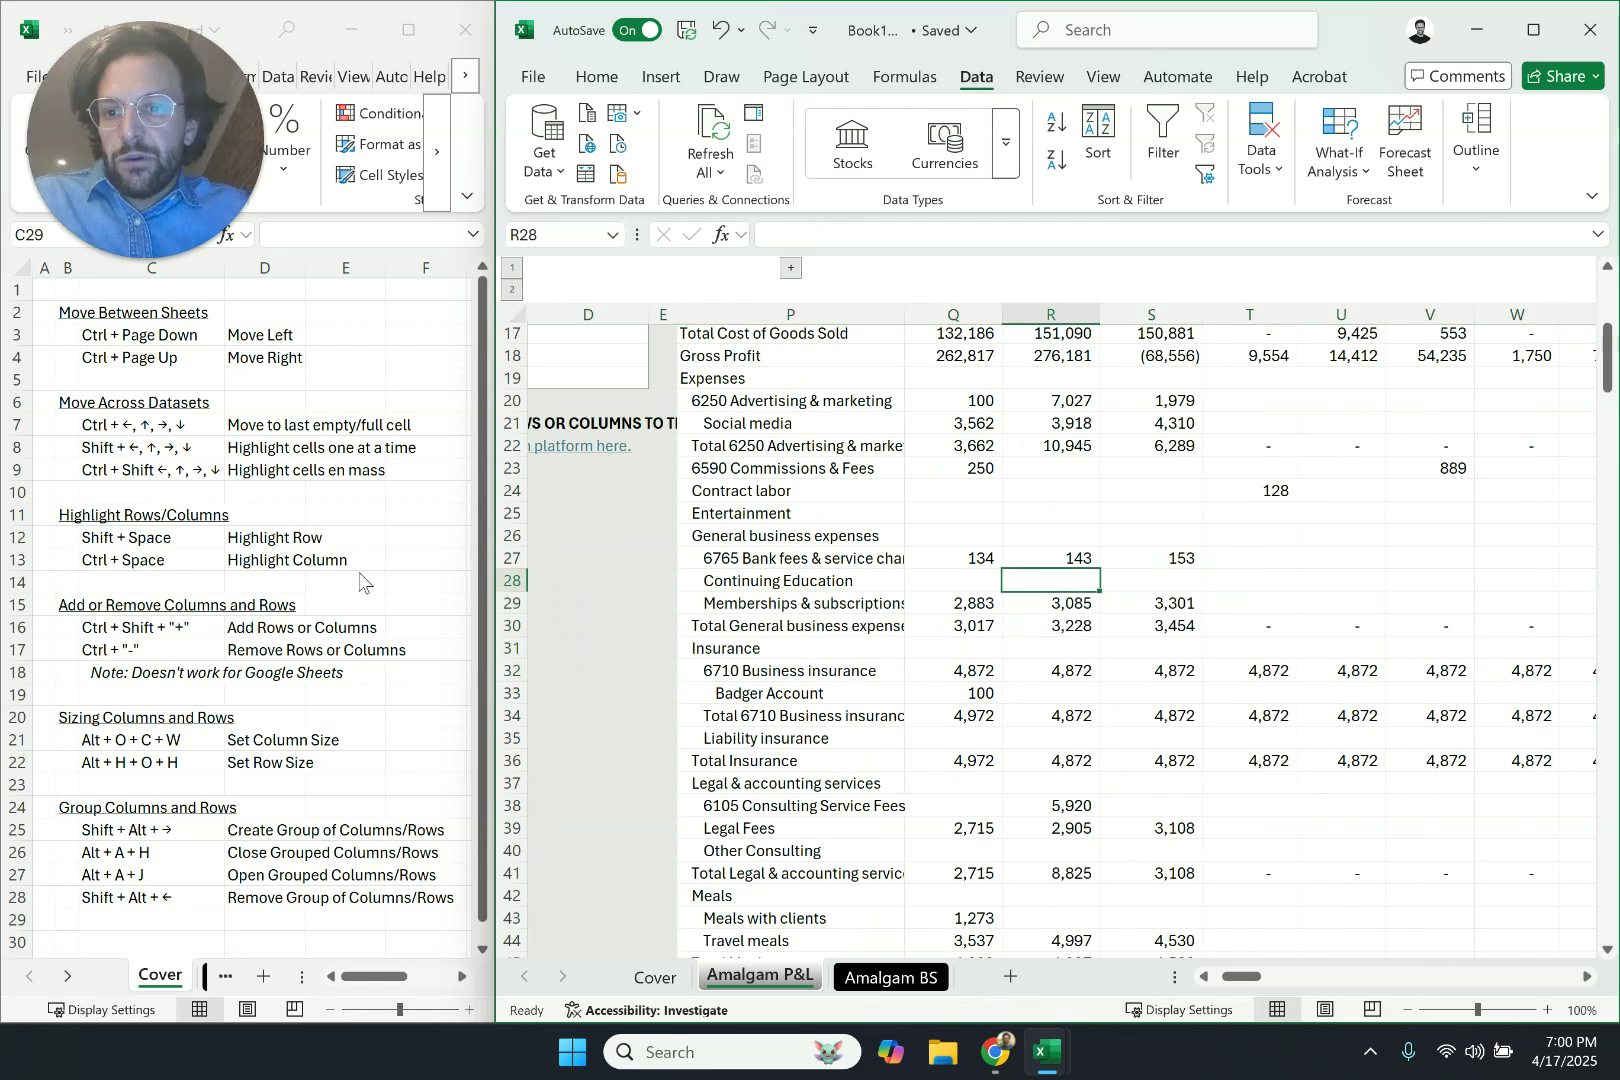
Highlight the entries under Group Columns and Rows in the shortcut list to review them
left_click(158, 828)
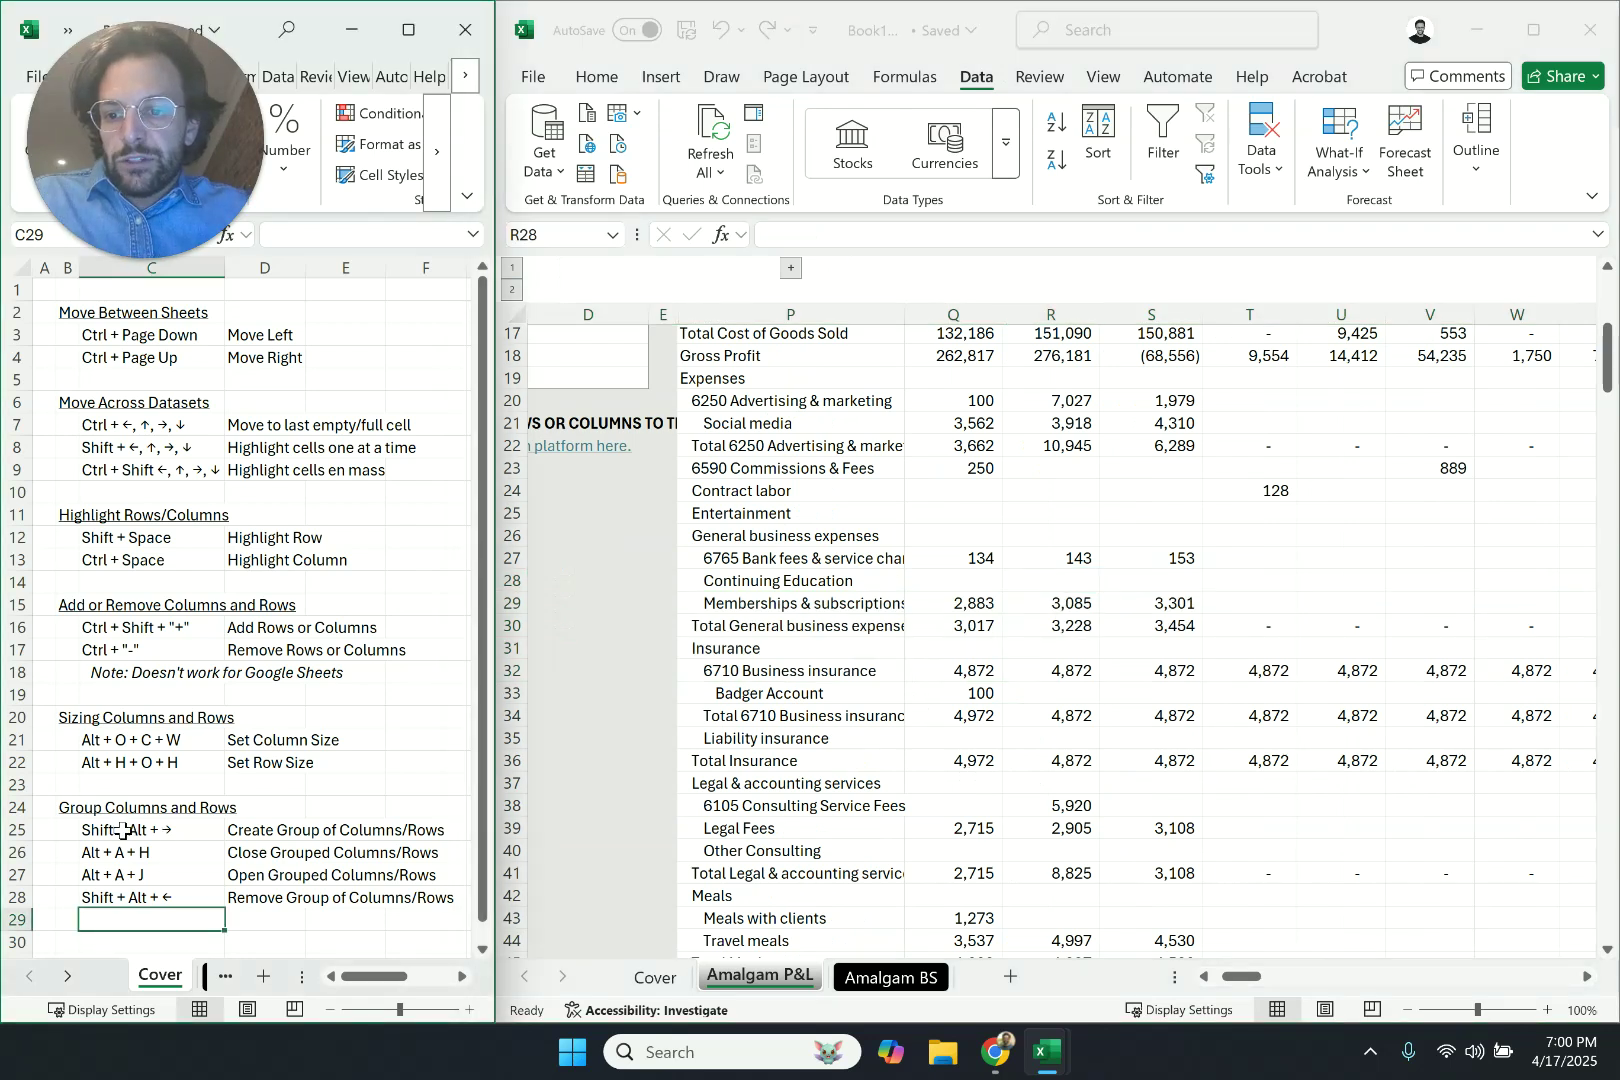
left_click_drag(125, 832, 355, 897)
left_click(387, 498)
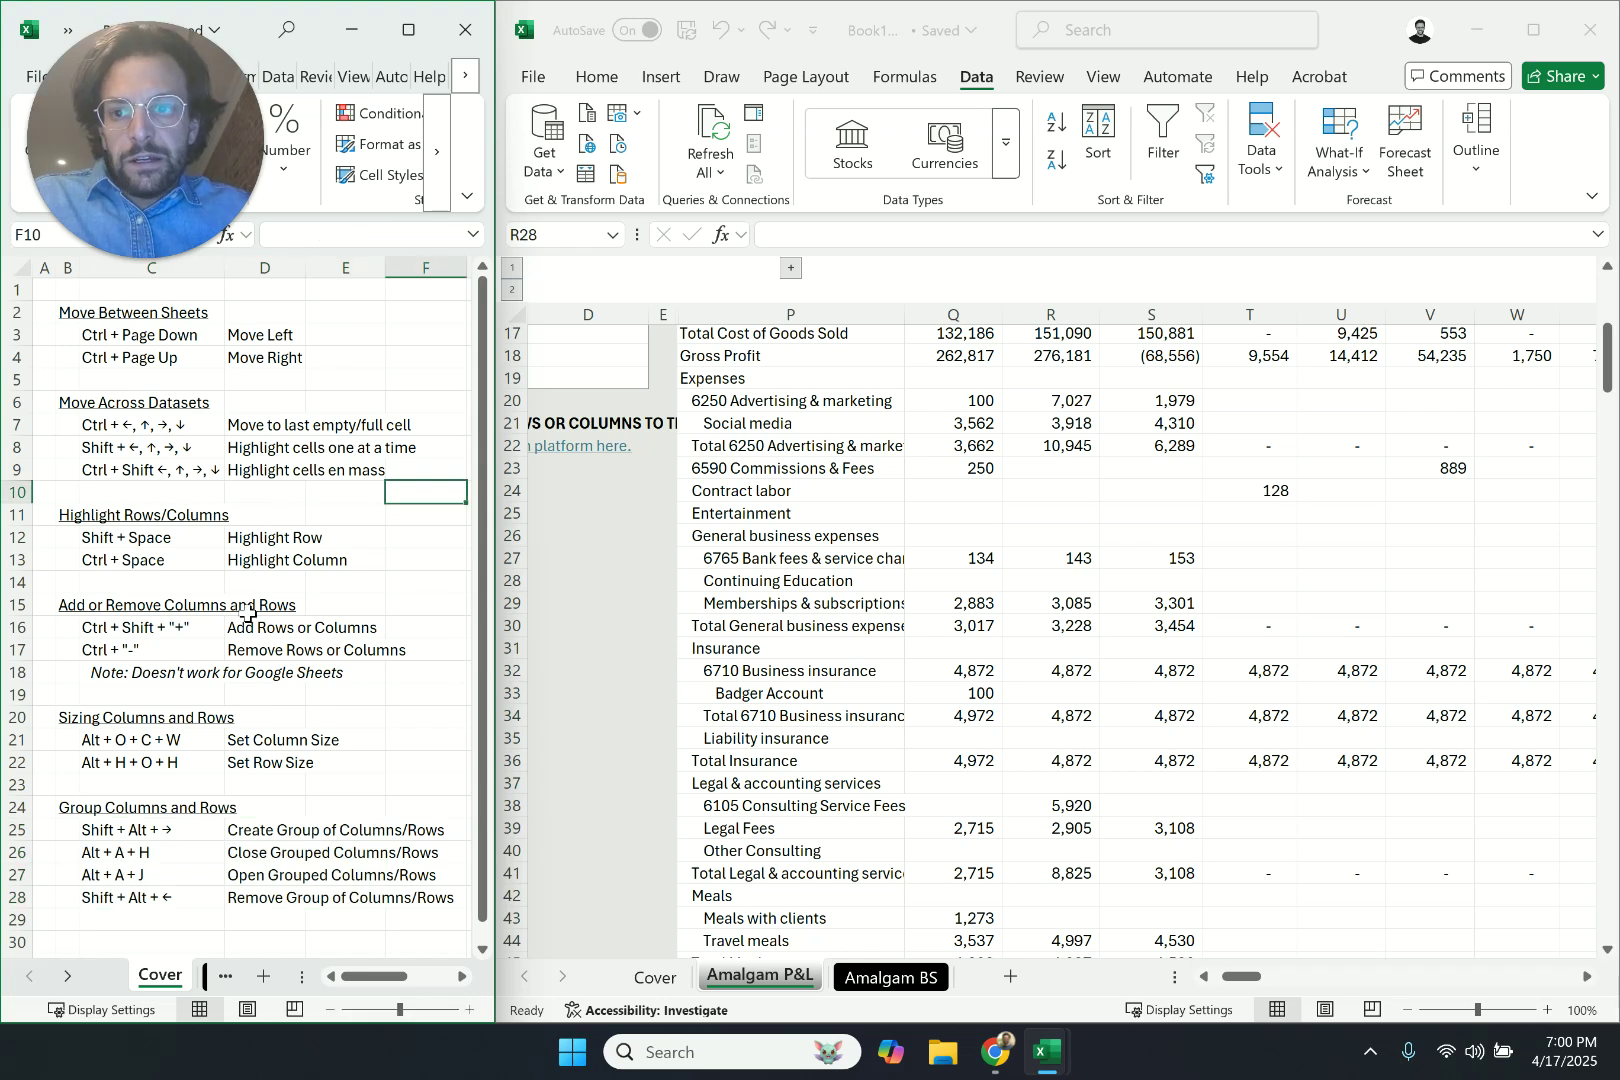
Return to the P&L sheet at the Total General business expenses label and jump to the start of the sheet (B1)
left_click(880, 593)
left_click(795, 628)
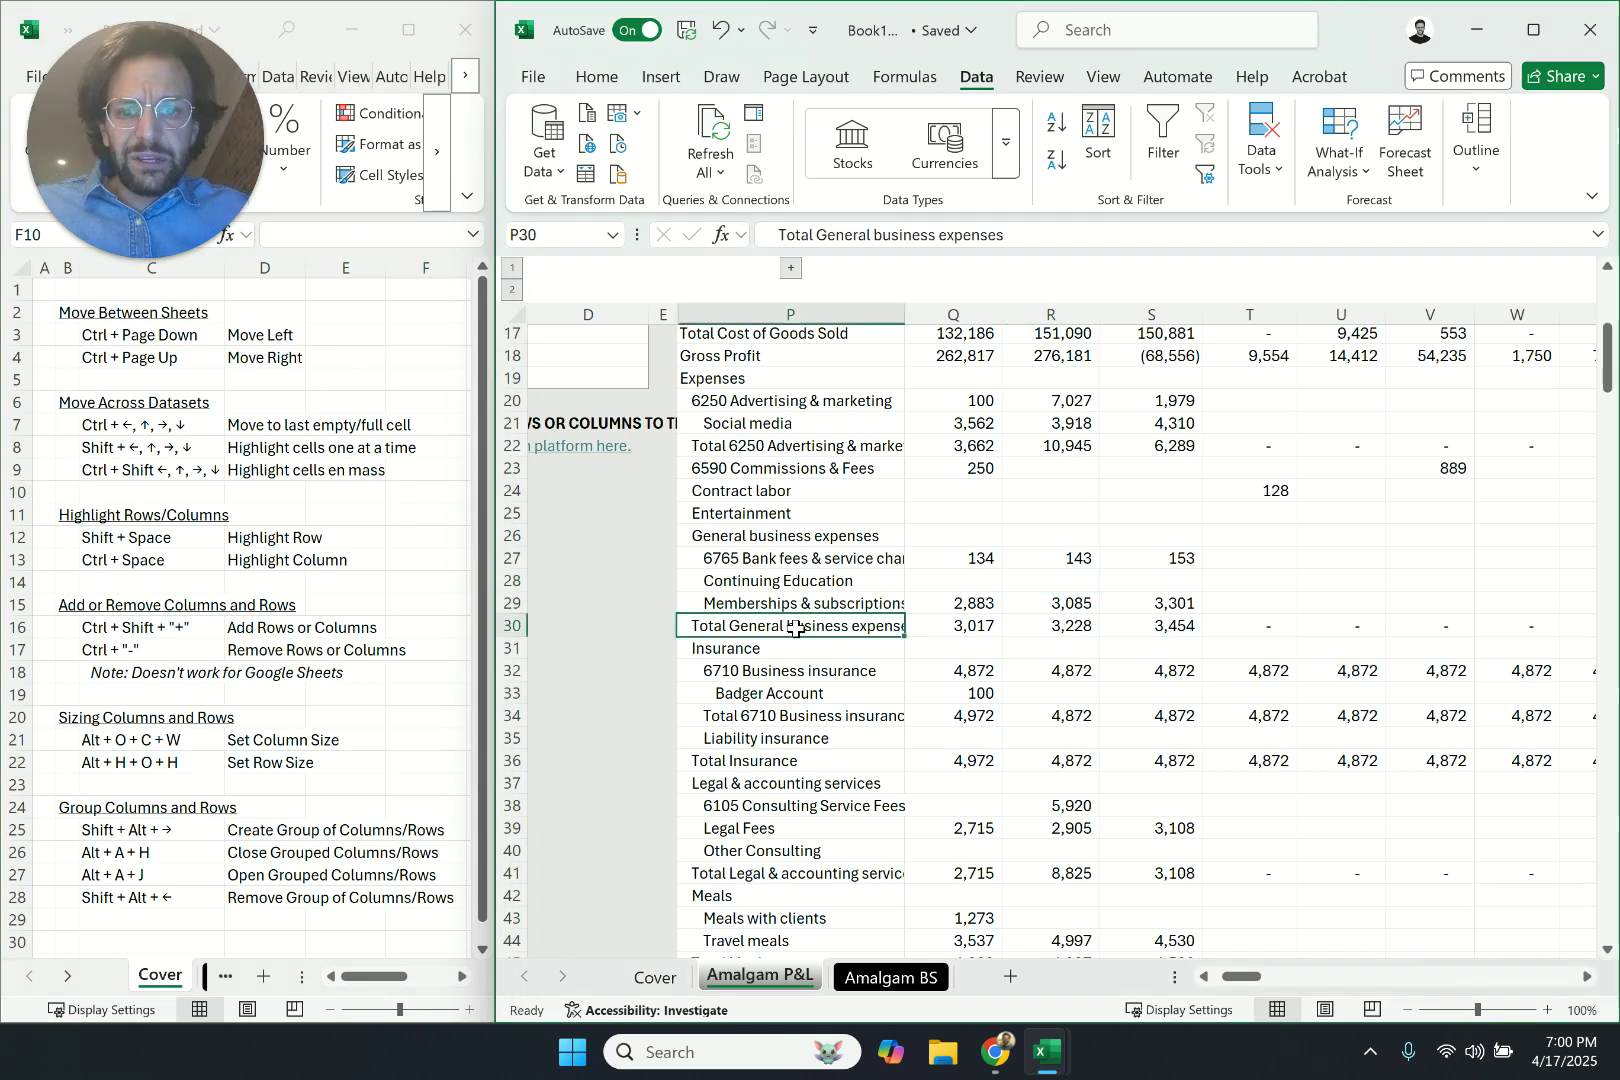
key("ctrl+Up")
key("ctrl+Home")
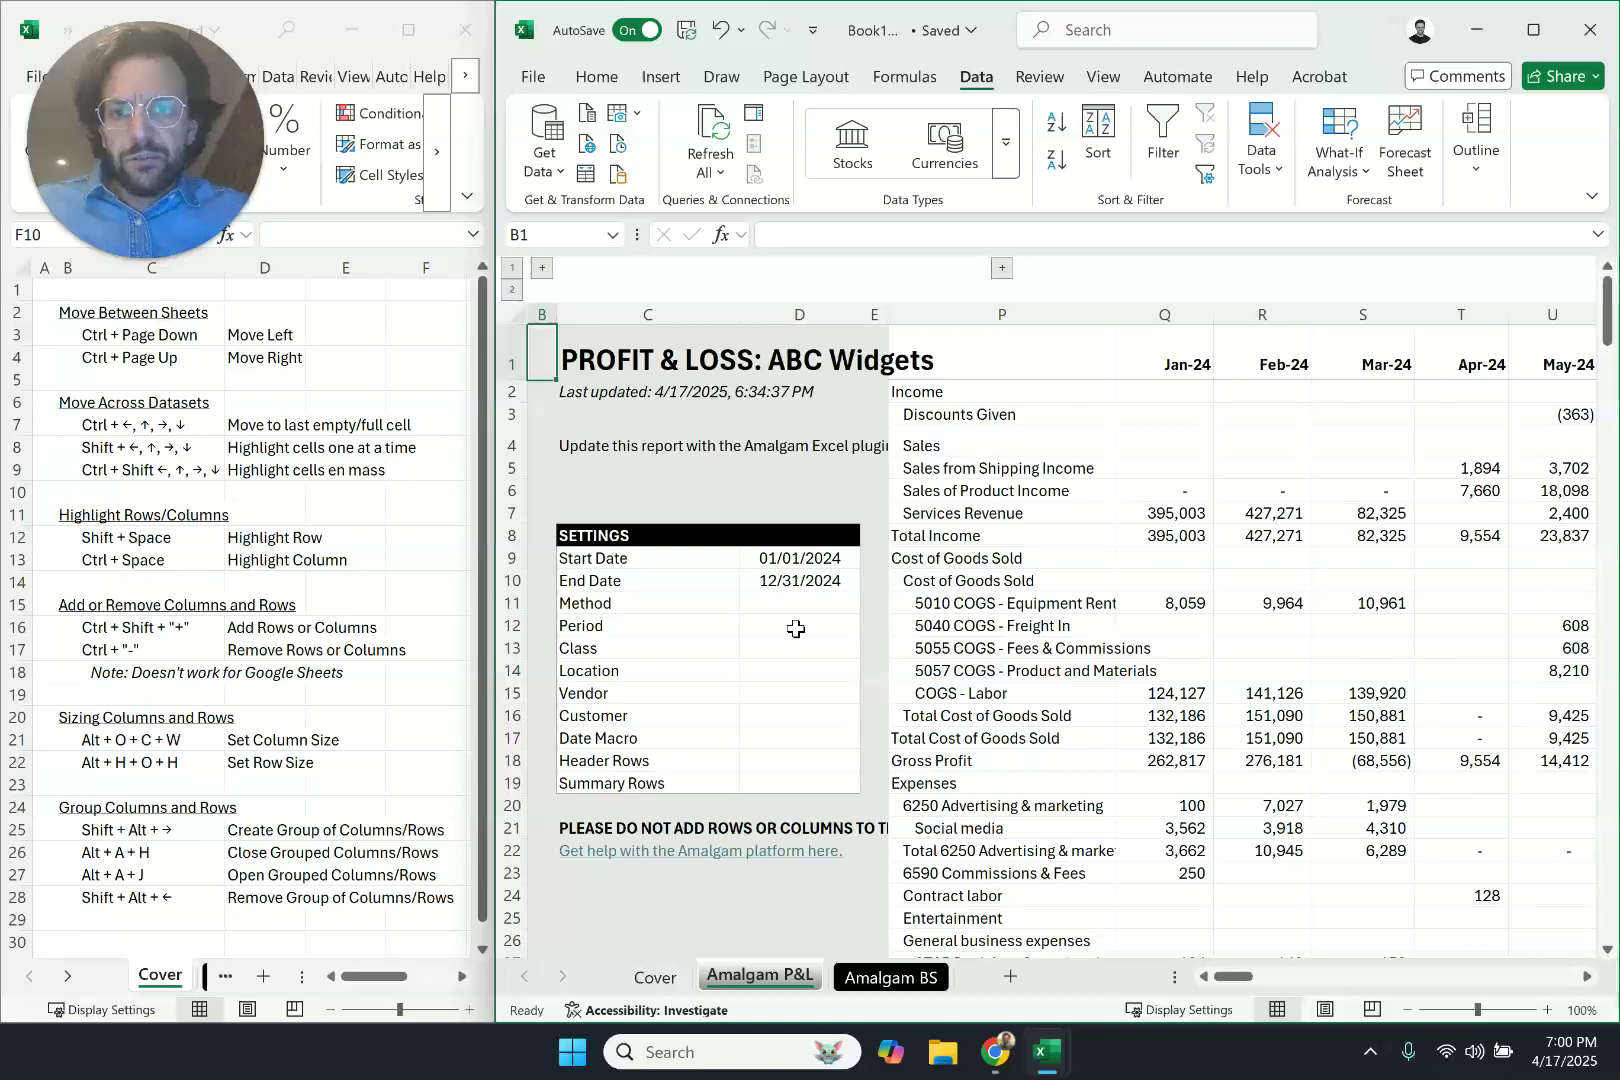